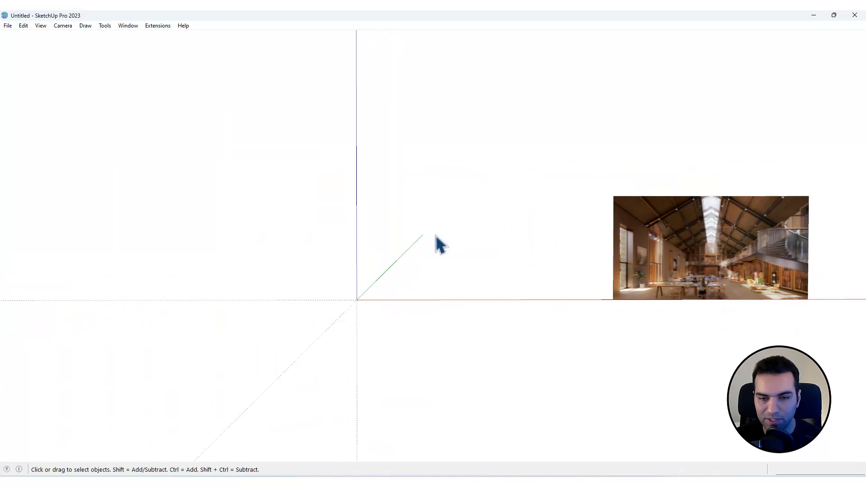
Draw a circumscribed three-sided polygon centred on the origin, upright with a horizontal base and a radius of about 9.65 m
key("shift+c")
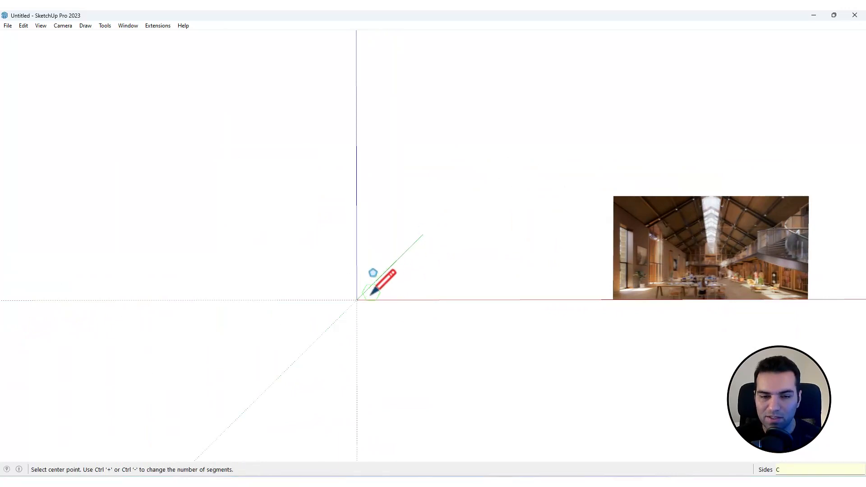
left_click(357, 300)
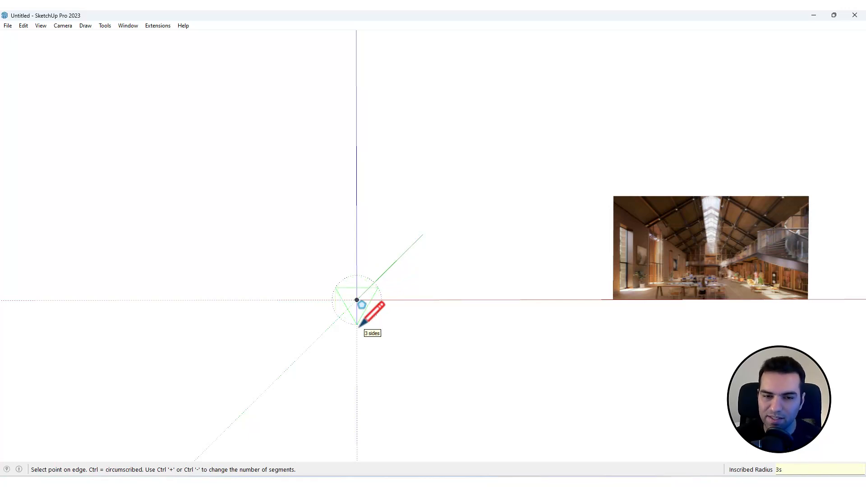
key("ctrl")
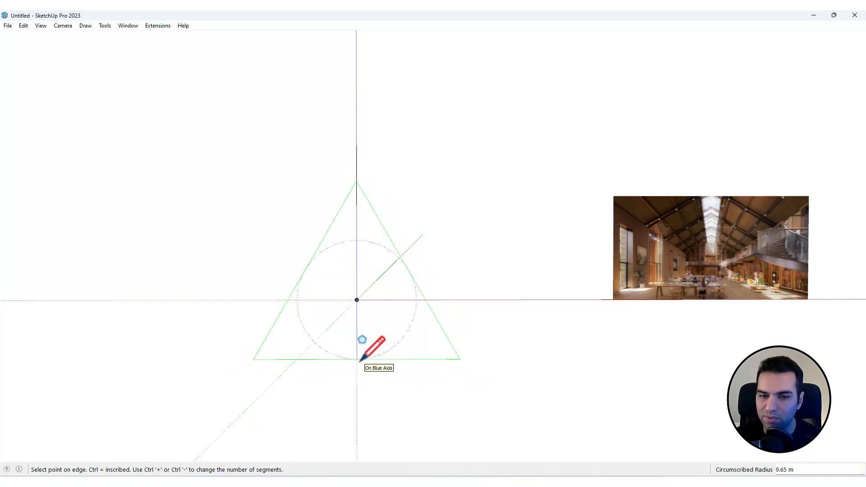
left_click(363, 360)
Move the triangle so that its lower-left corner sits on the origin
key("space")
left_click(353, 342)
key("m")
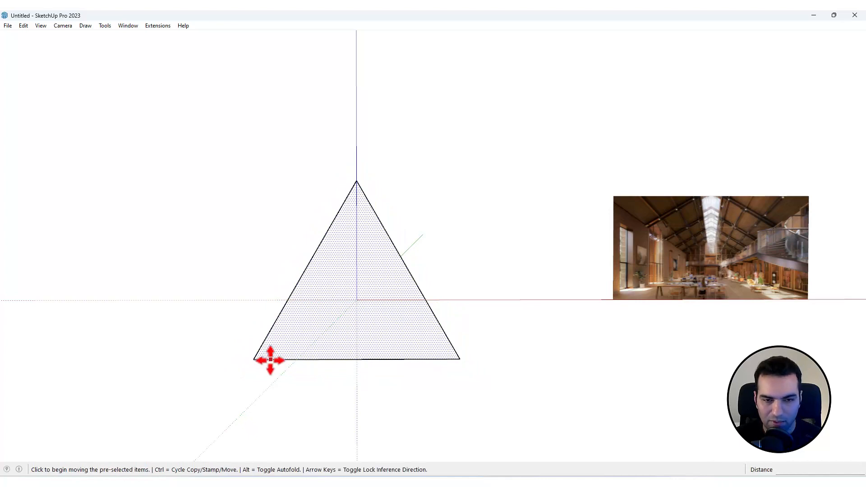
left_click(254, 360)
left_click(356, 300)
key("space")
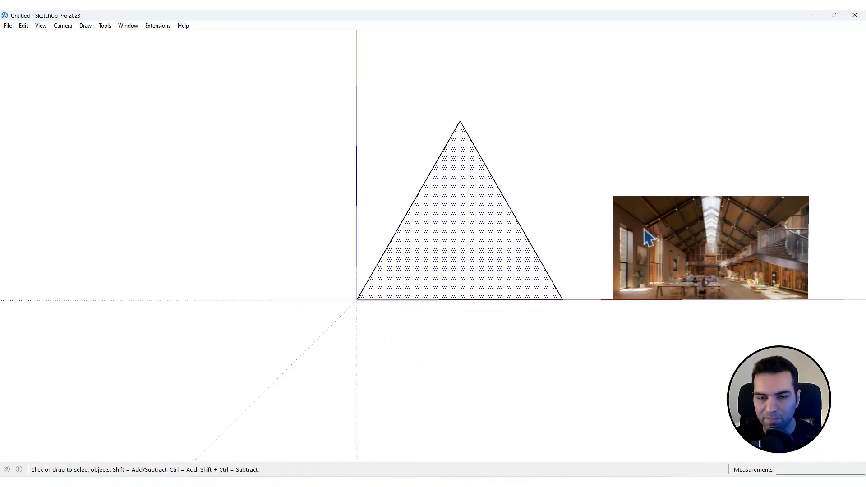
Scale the triangle's height down from its apex to a factor of about 0.35, keeping the base fixed
scroll(657, 228, "up", 3)
key("s")
left_click(299, 35)
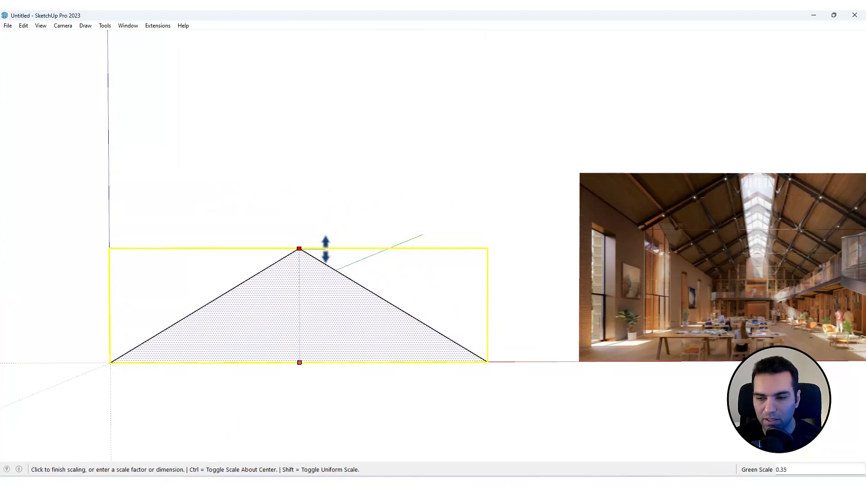
left_click(327, 249)
key("space")
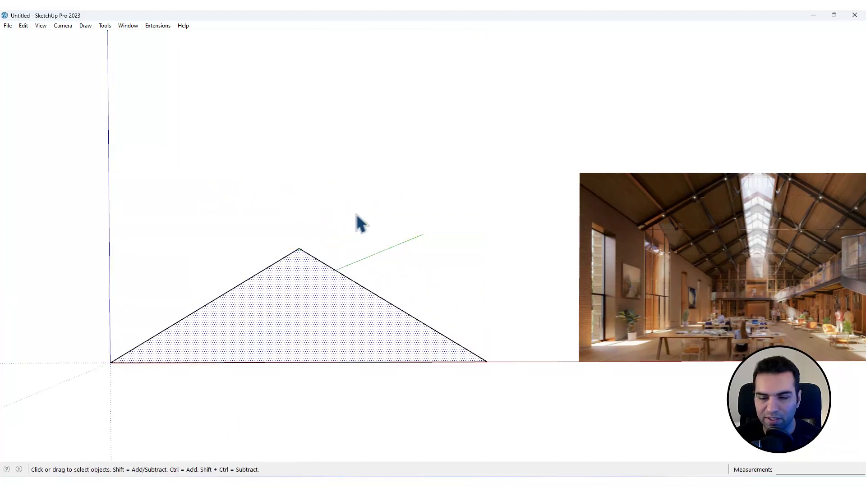
left_click(357, 212)
Examine the roof trusses in the reference photo, including the sloping beams, joint positions, struts and horizontal tie rods
scroll(399, 197, "down", 6)
middle_click_drag(586, 228, 446, 242, "shift")
scroll(447, 242, "up", 4)
scroll(536, 209, "up", 5)
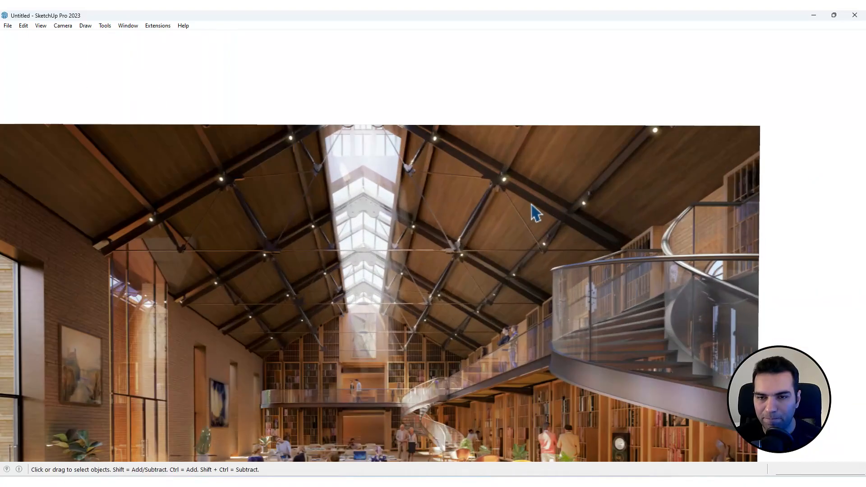
middle_click_drag(543, 229, 624, 275, "shift")
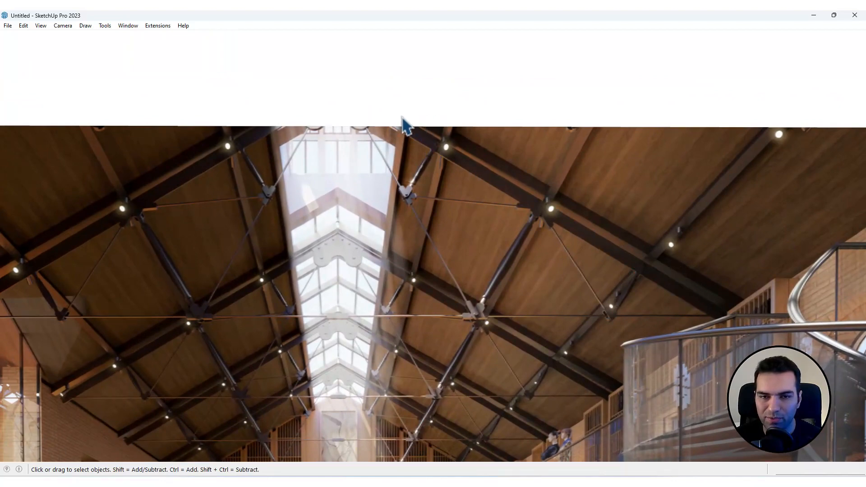
scroll(455, 136, "down", 4)
scroll(460, 197, "up", 4)
scroll(455, 189, "up", 1)
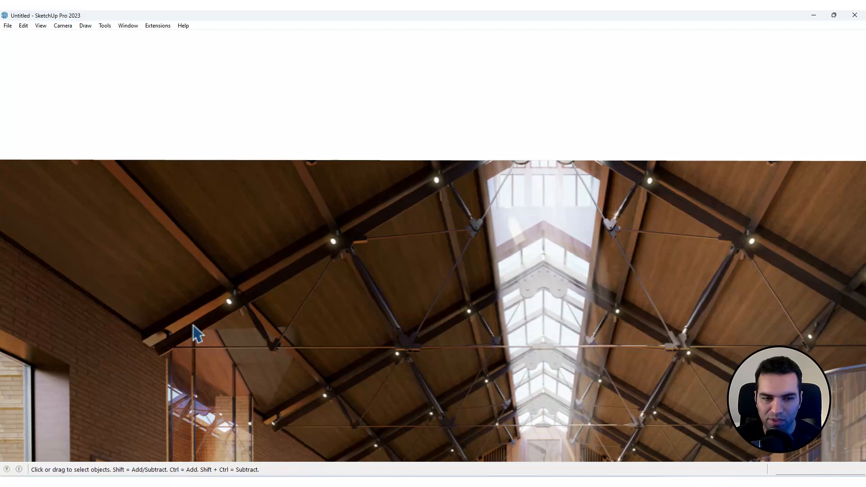
scroll(387, 236, "down", 4)
scroll(576, 304, "up", 3)
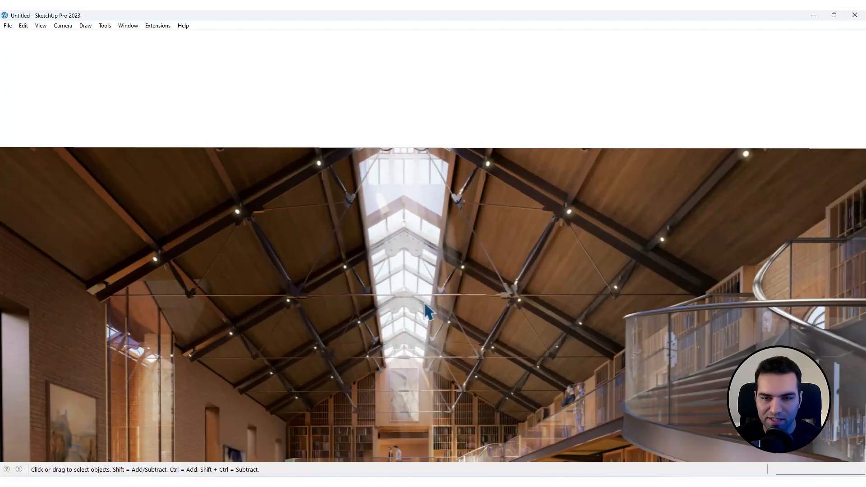
scroll(643, 293, "up", 1)
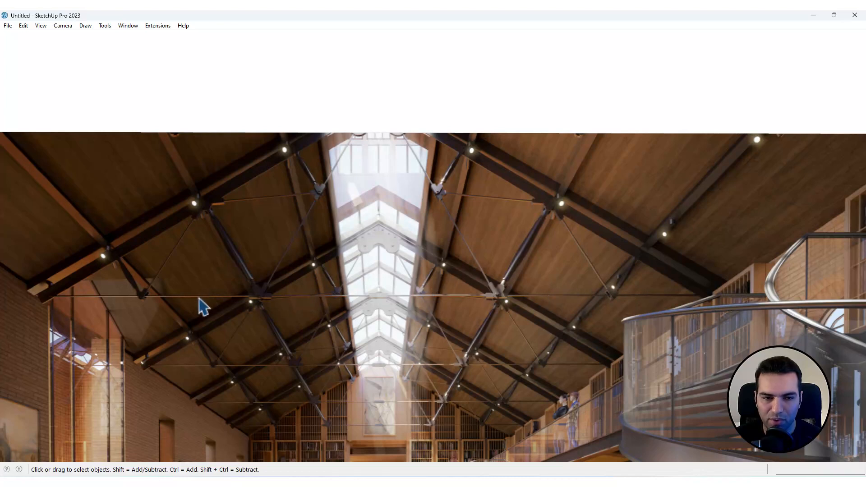
scroll(720, 228, "down", 6)
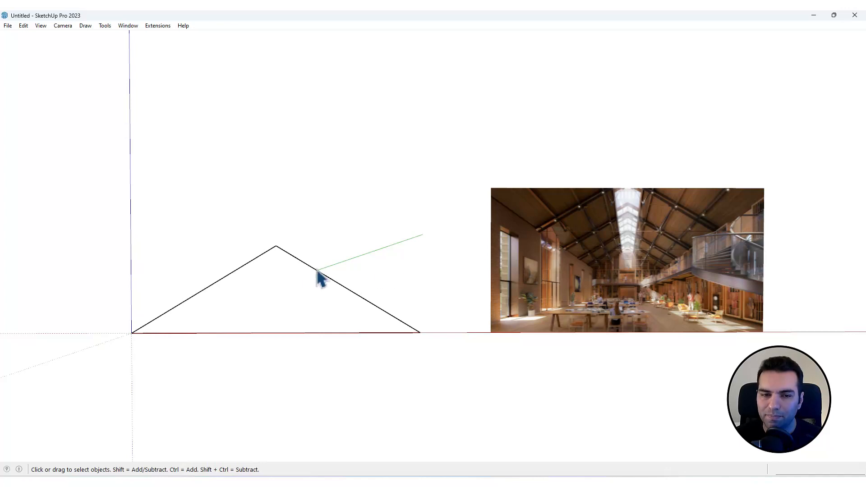
middle_click_drag(321, 276, 437, 267, "shift")
scroll(767, 209, "up", 3)
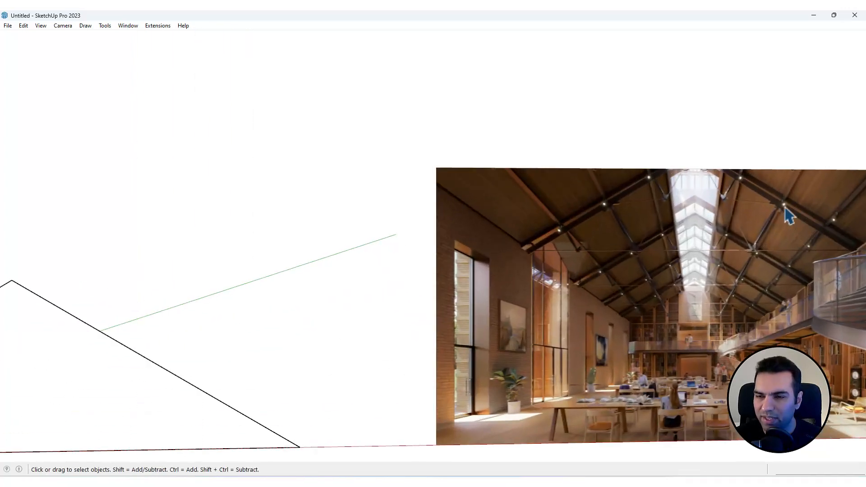
scroll(786, 212, "down", 3)
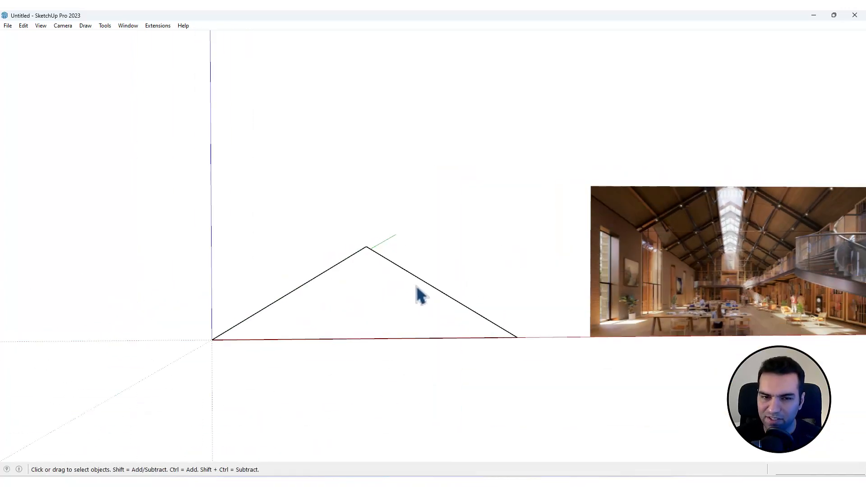
Explode the triangle's outline curve into separate edges
mouse_move(415, 294)
middle_mouse_down()
mouse_move(408, 277)
mouse_move(422, 284)
middle_mouse_up()
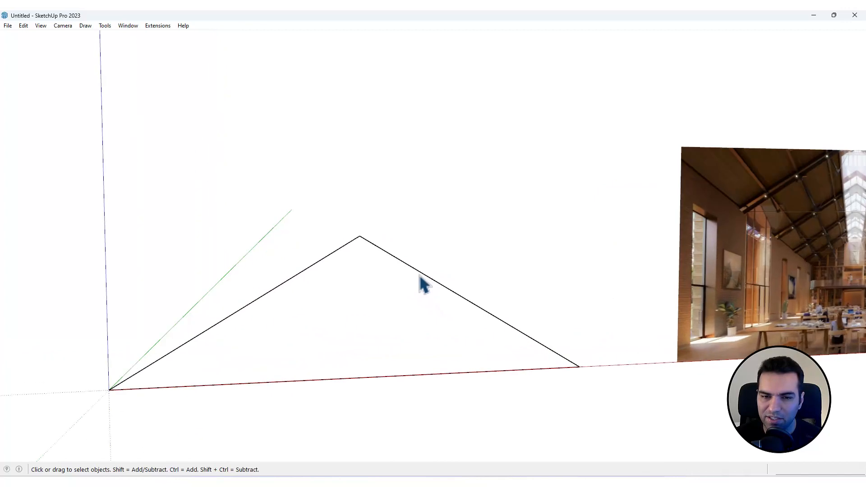
right_click(398, 261)
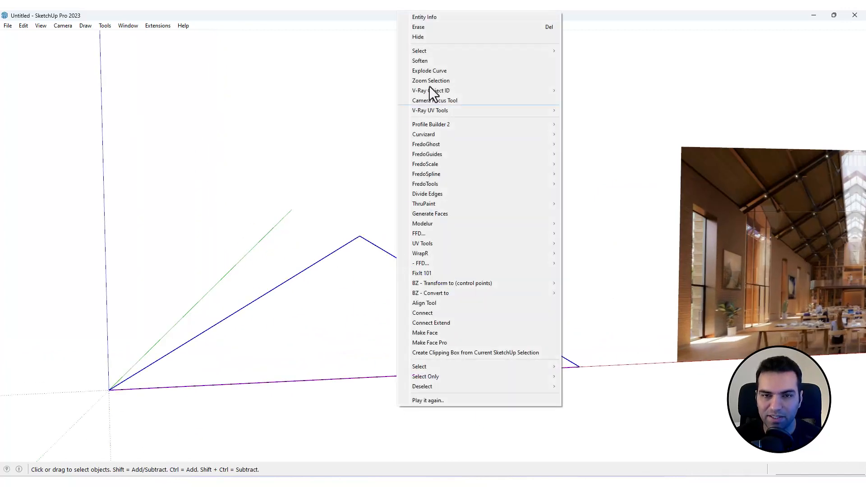
left_click(350, 15)
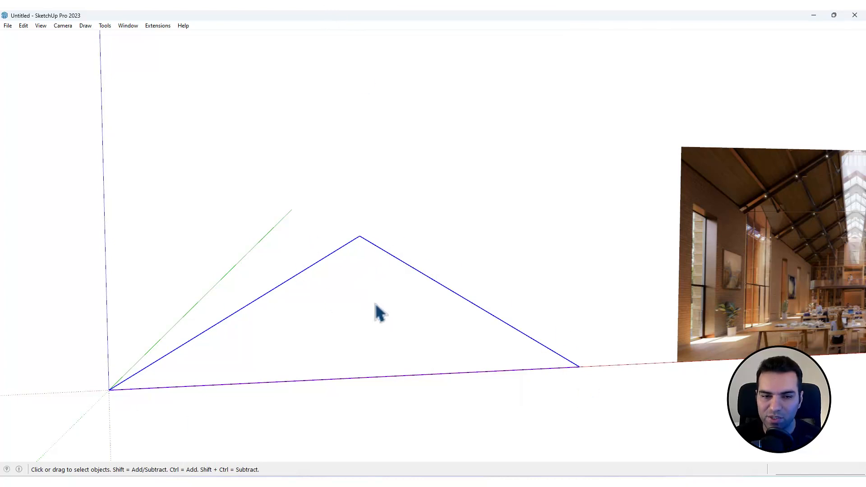
right_click(391, 255)
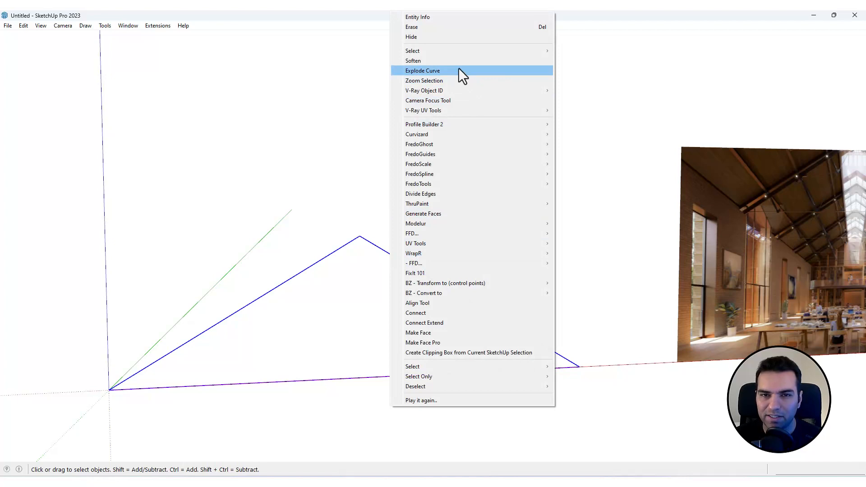
left_click(459, 70)
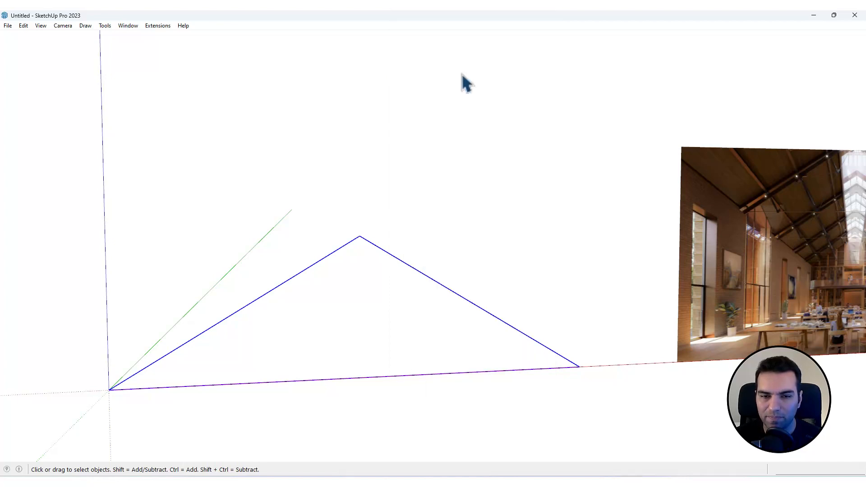
Divide the triangle's two sloping edges into 4 segments each with Divide Edges, without marking the division points with guide points
left_click(417, 248)
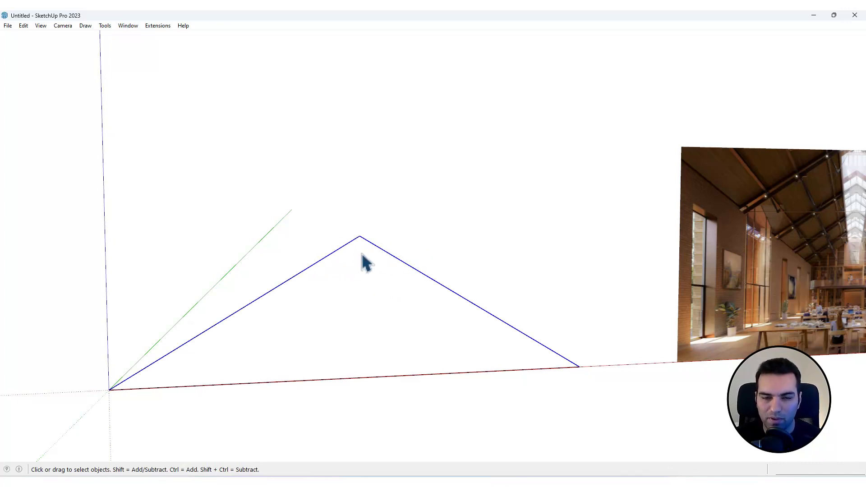
right_click(400, 265)
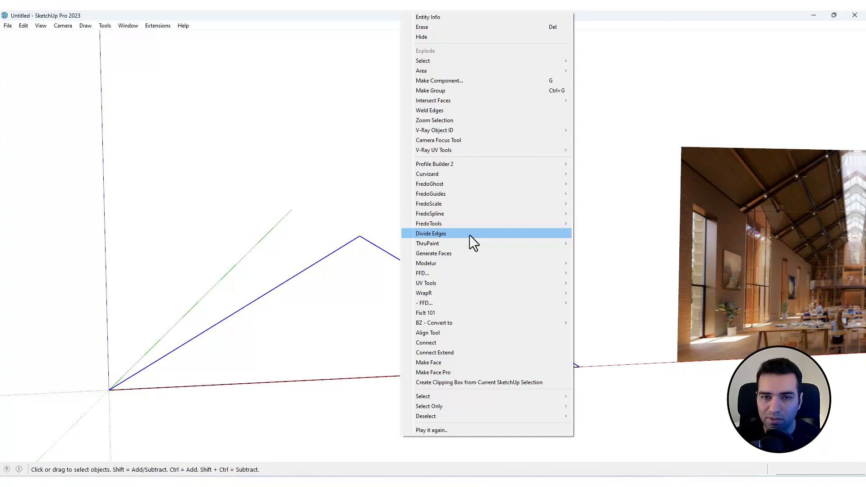
left_click(372, 224)
right_click(398, 261)
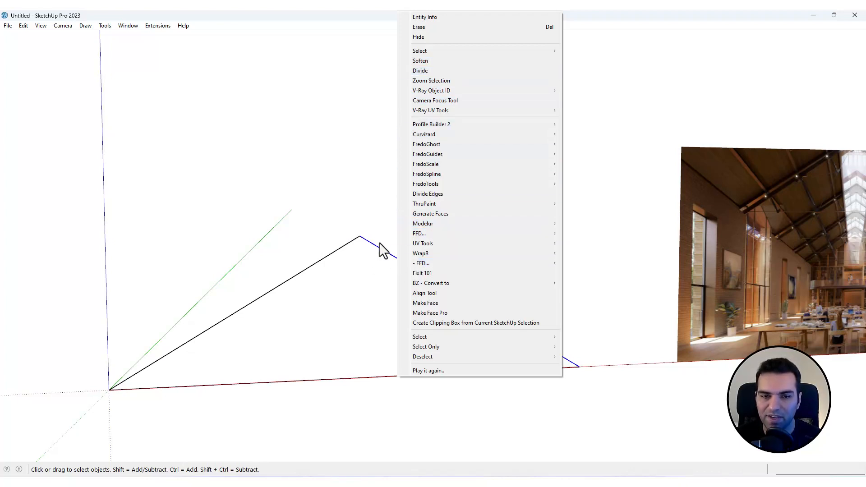
left_click(351, 249)
right_click(381, 253)
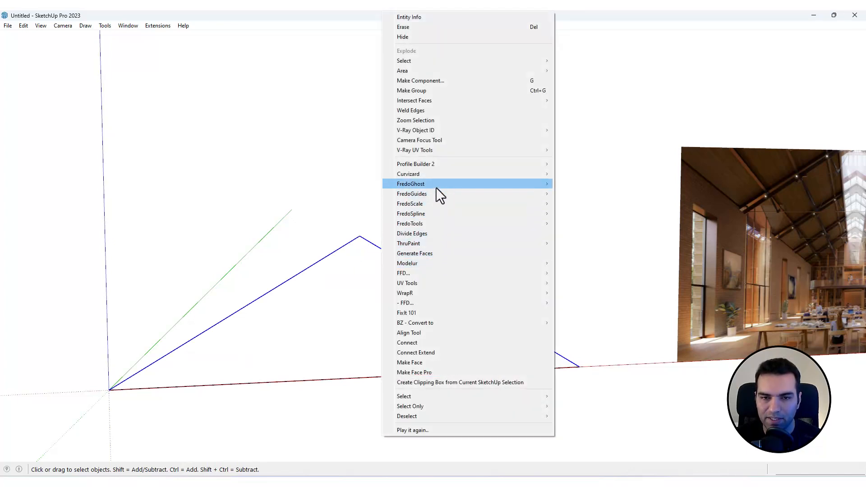
left_click(436, 237)
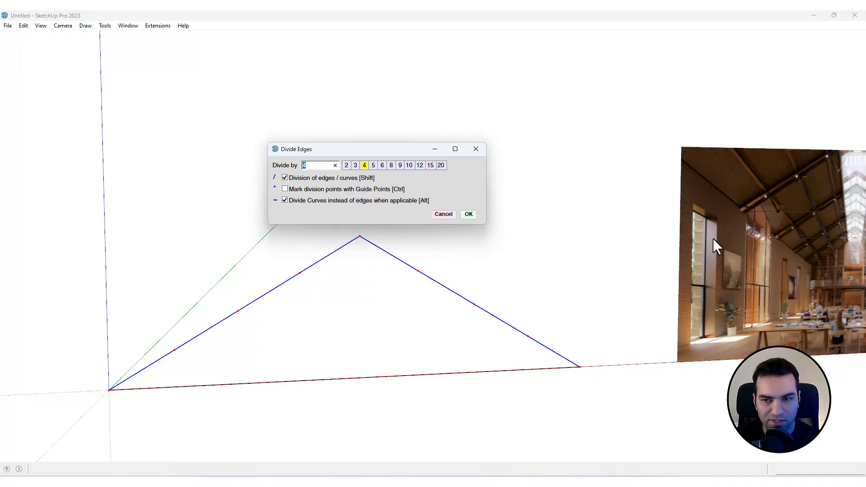
left_click(469, 216)
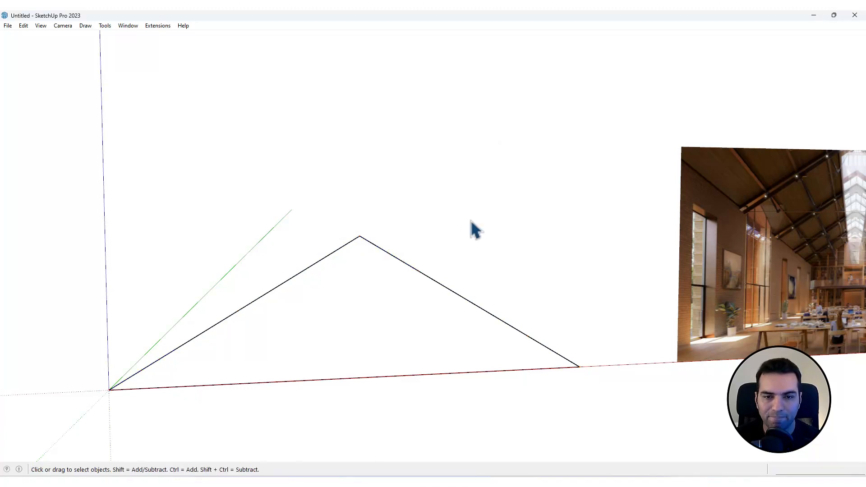
Try to divide the triangle's base edge into 6 segments with the Divide command
left_click(379, 375)
scroll(284, 339, "down", 3)
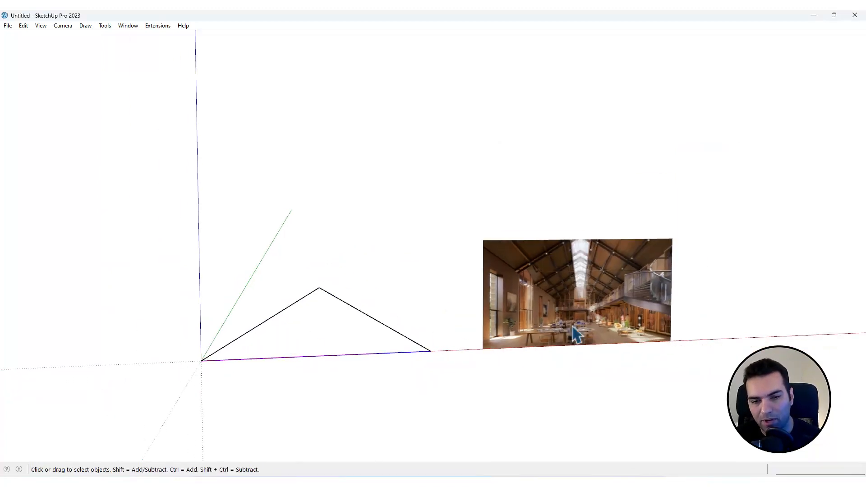
scroll(604, 286, "up", 6)
middle_click_drag(374, 317, 645, 333, "shift")
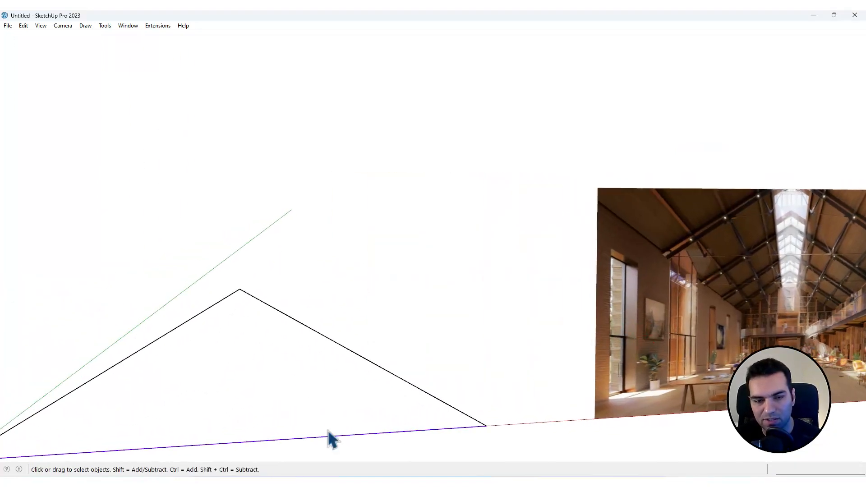
scroll(307, 383, "down", 3)
scroll(271, 397, "up", 2)
right_click(276, 406)
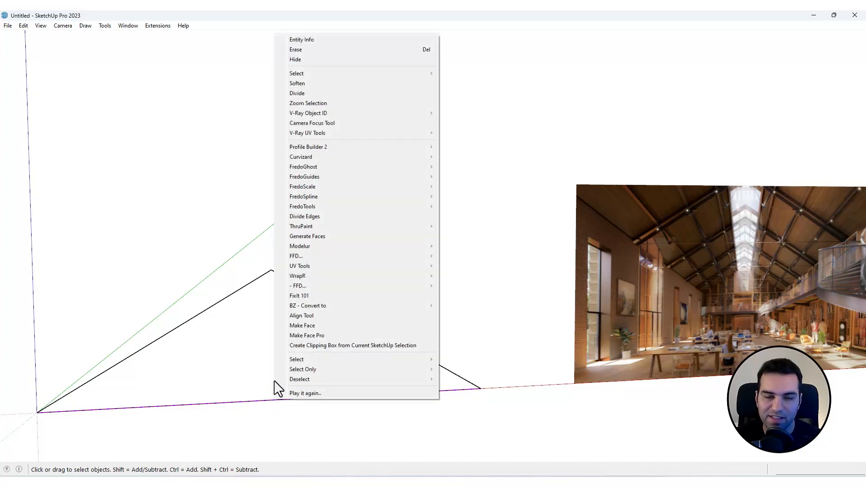
left_click(299, 94)
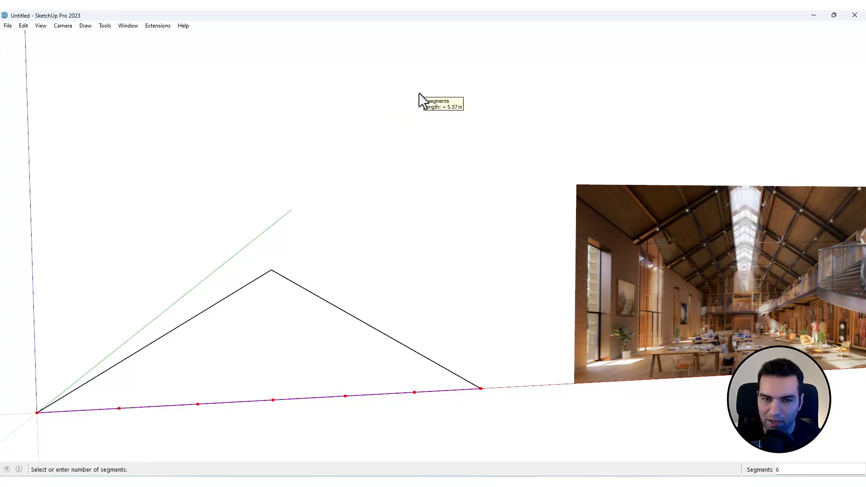
key("Escape")
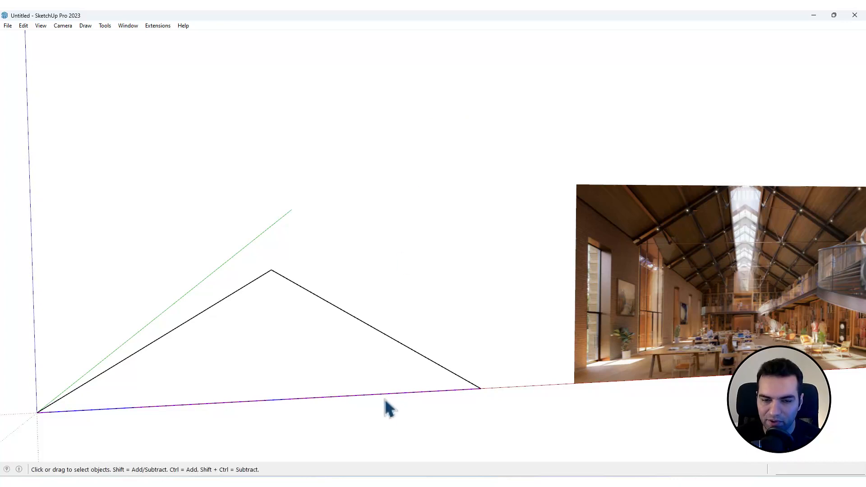
Compare the triangle's divided edges with the beam and strut layout of the roof truss in the reference photo
scroll(399, 395, "down", 3)
scroll(681, 286, "up", 10)
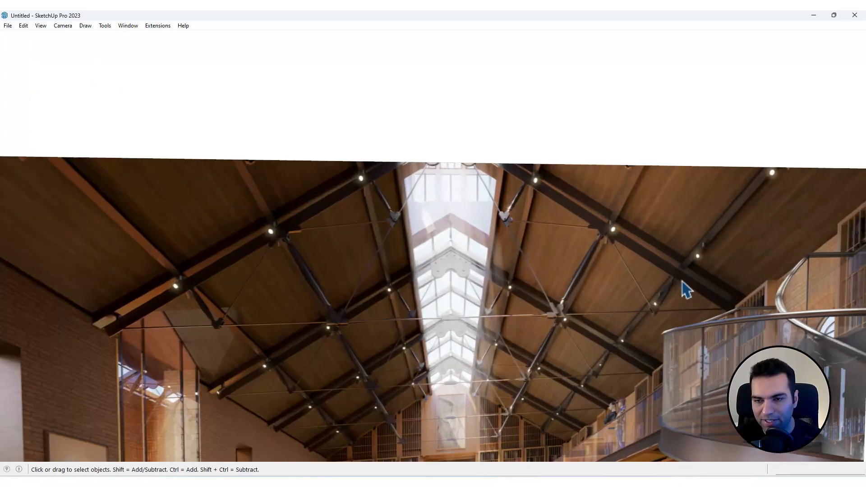
scroll(684, 270, "down", 10)
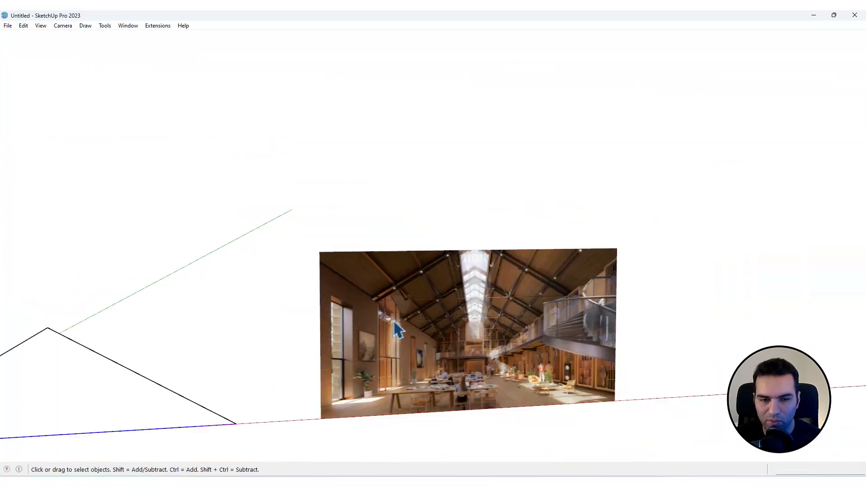
scroll(221, 410, "up", 2)
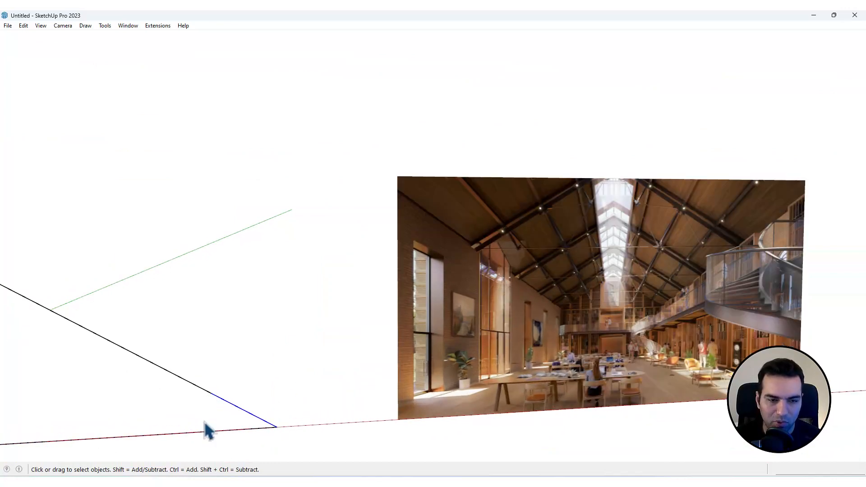
scroll(271, 391, "down", 2)
scroll(534, 300, "up", 8)
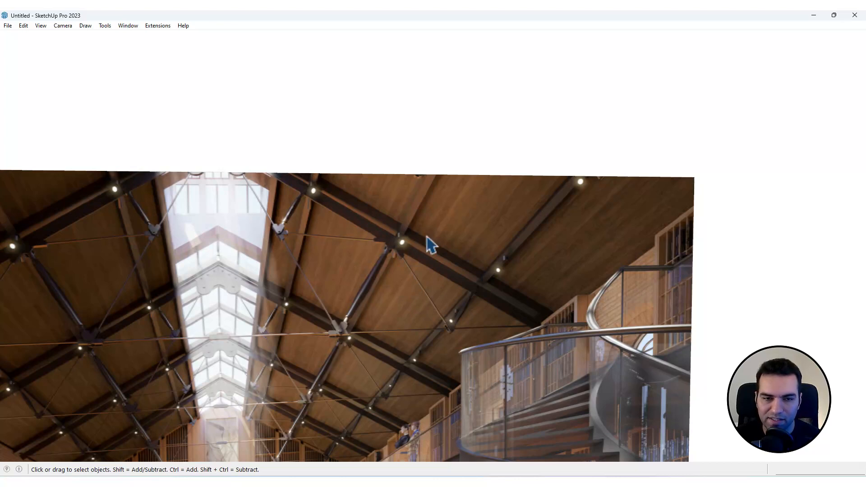
Draw a strut line from the lowest division point of the triangle's right slope down to the nearest division point on the base
scroll(552, 342, "down", 2)
scroll(549, 333, "down", 4)
scroll(311, 370, "up", 2)
middle_click_drag(327, 374, 425, 350, "shift")
scroll(429, 358, "up", 2)
key("l")
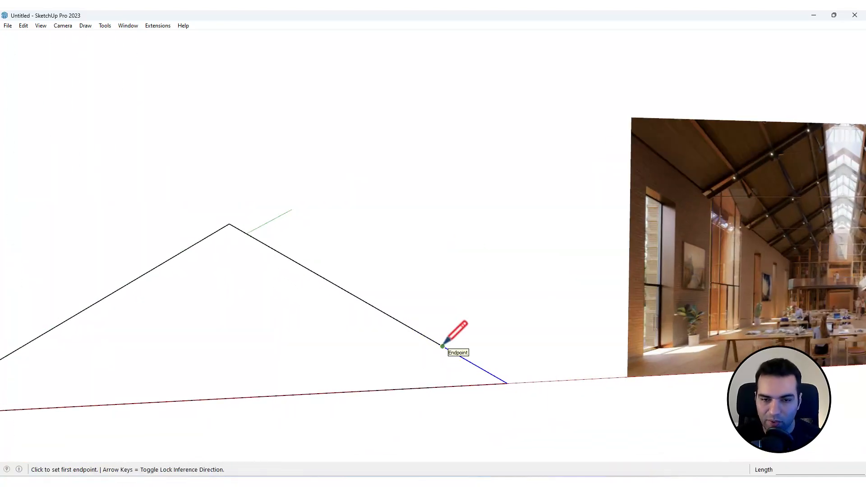
left_click(442, 346)
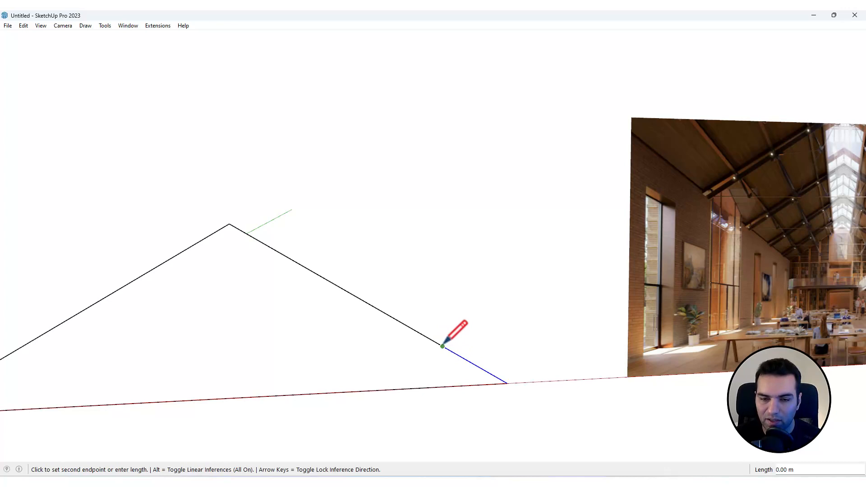
left_click(420, 387)
Draw connected web lines from that base point up to the right slope's midpoint, down to the next base division point, and up to the apex
left_click(421, 388)
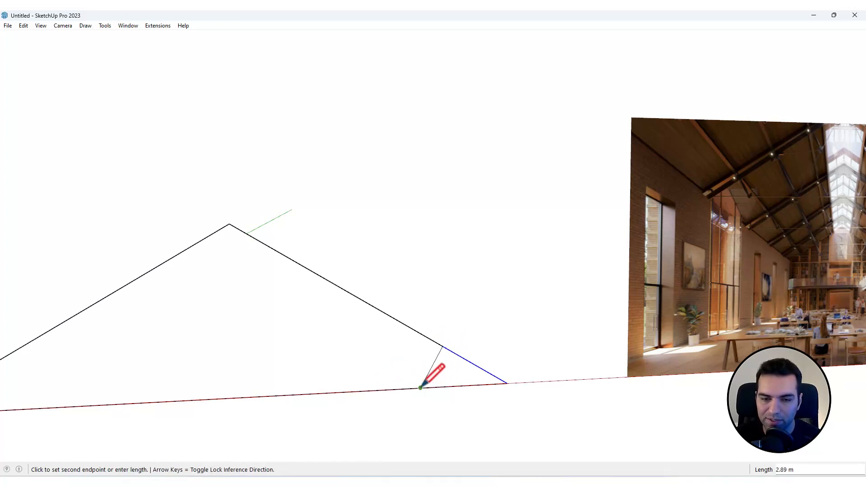
left_click(375, 307)
left_click(375, 306)
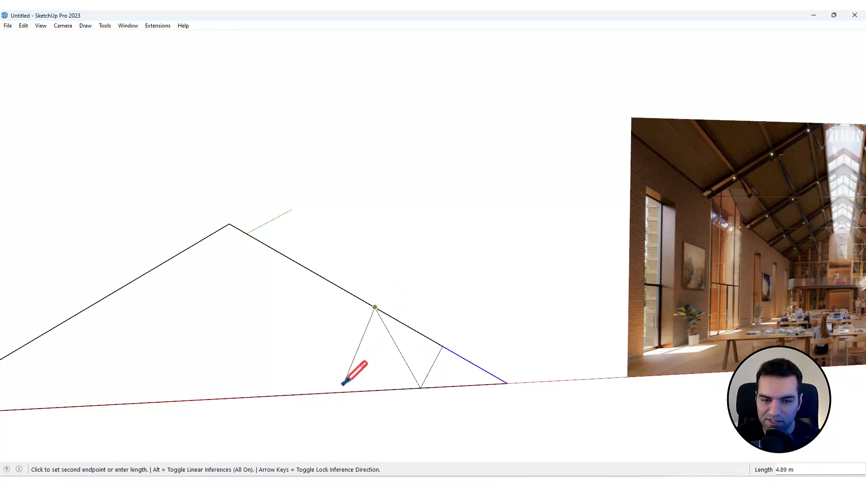
left_click(329, 393)
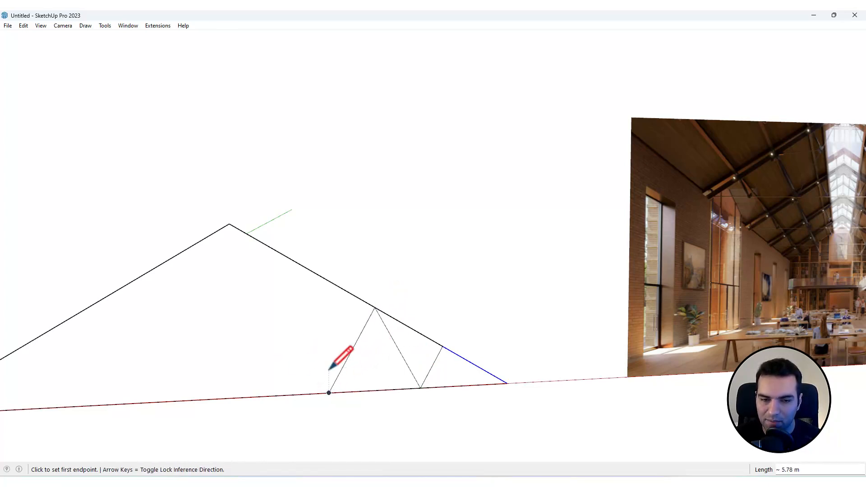
left_click(329, 392)
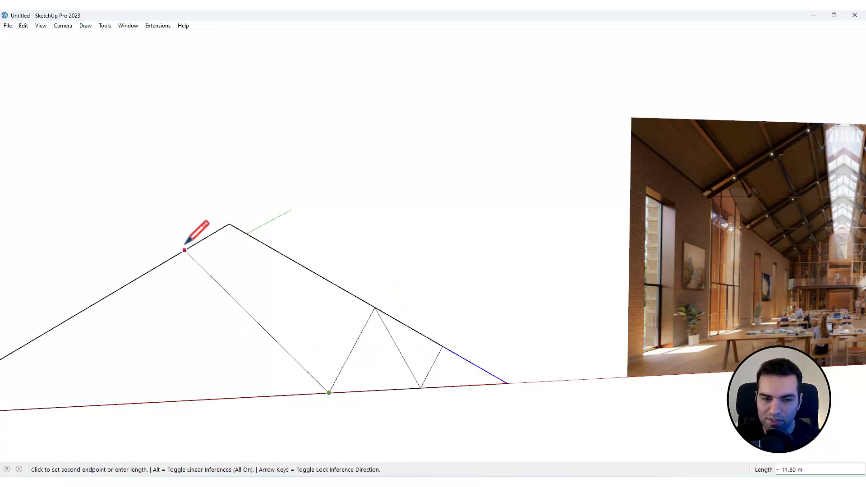
left_click(230, 224)
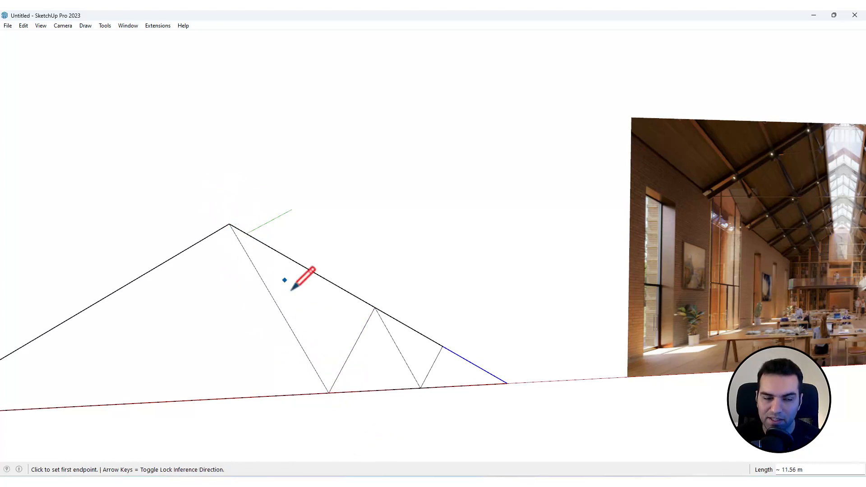
Draw a tie line from the midpoint of the long diagonal below the apex to the midpoint of the right slope
middle_click_drag(286, 289, 339, 303, "shift")
scroll(334, 318, "up", 2)
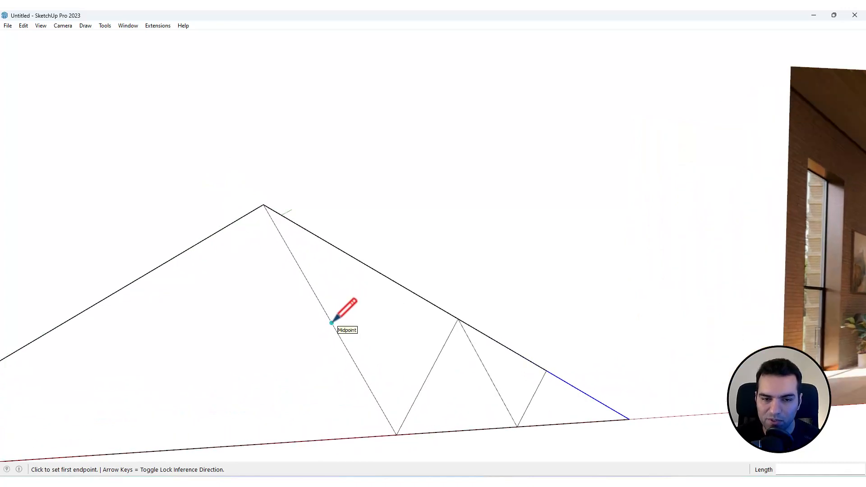
left_click(332, 323)
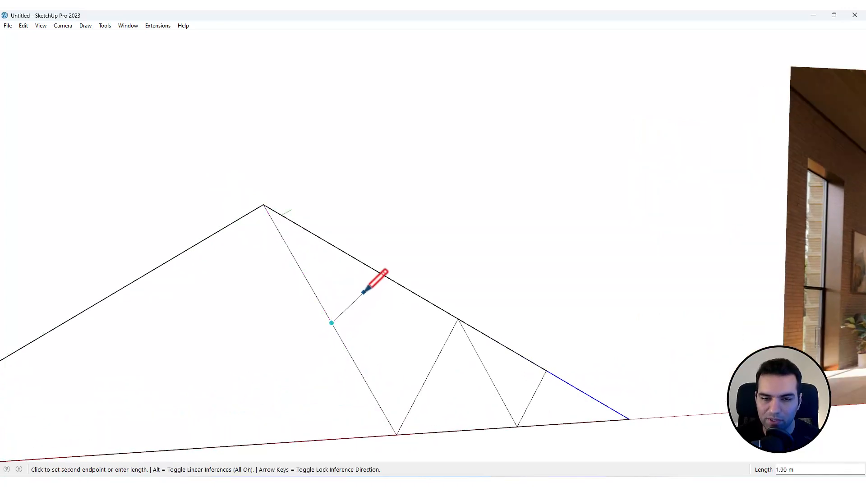
left_click(458, 319)
Draw a short strut line from the long diagonal's midpoint up to the uppermost division point of the right slope, following the reference photo
scroll(300, 299, "down", 5)
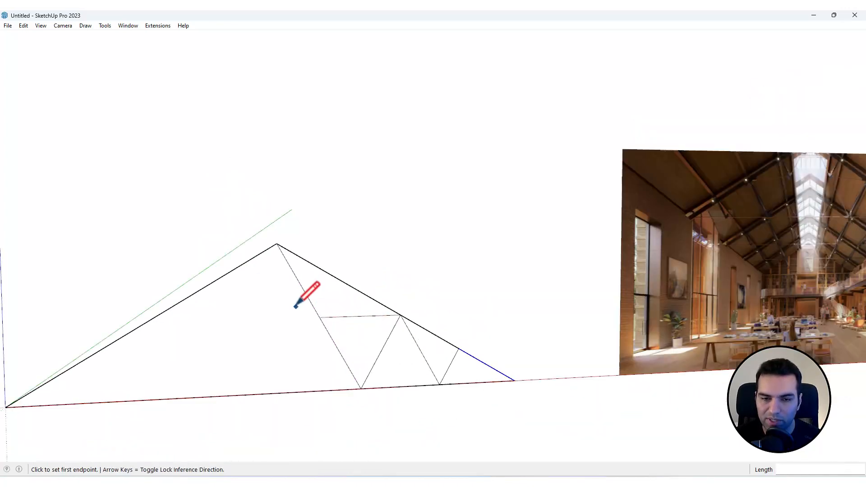
scroll(587, 243, "up", 5)
key("space")
scroll(511, 232, "up", 2)
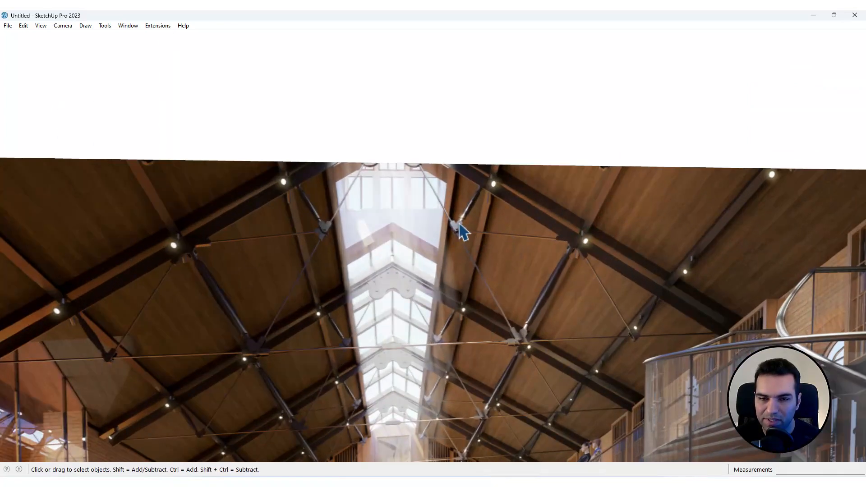
scroll(604, 239, "down", 3)
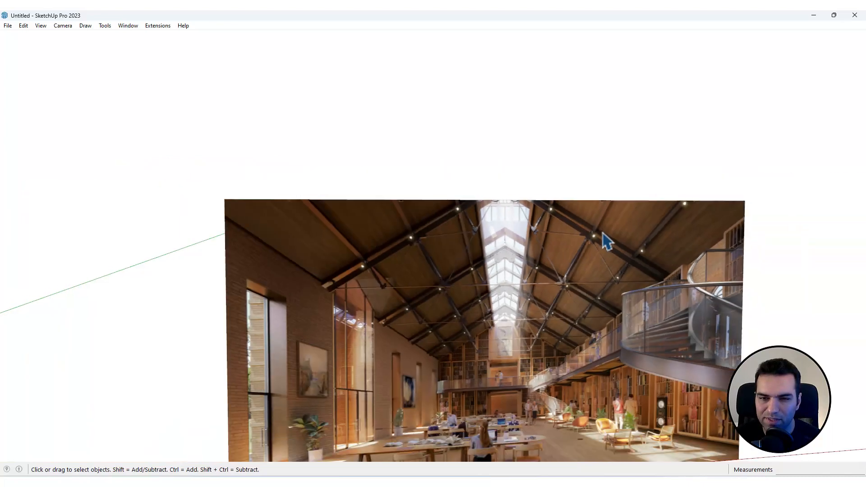
scroll(603, 232, "down", 3)
scroll(174, 319, "up", 2)
key("l")
scroll(193, 321, "up", 2)
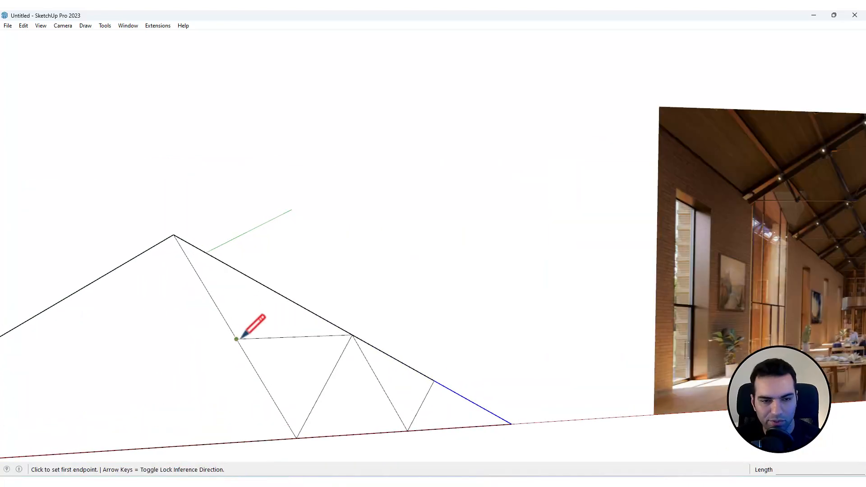
left_click(237, 339)
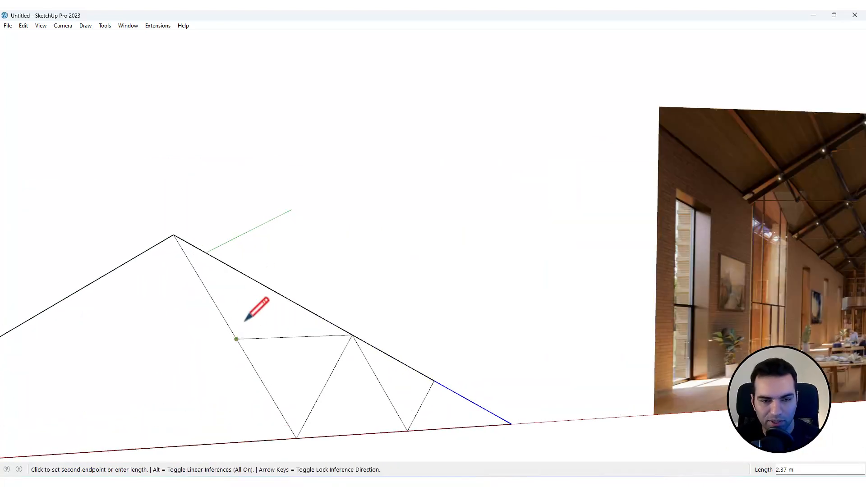
left_click(265, 286)
key("space")
Compare the web lines drawn in the triangle's right half with the struts and tie rods of the roof truss in the reference photo
scroll(355, 253, "down", 5)
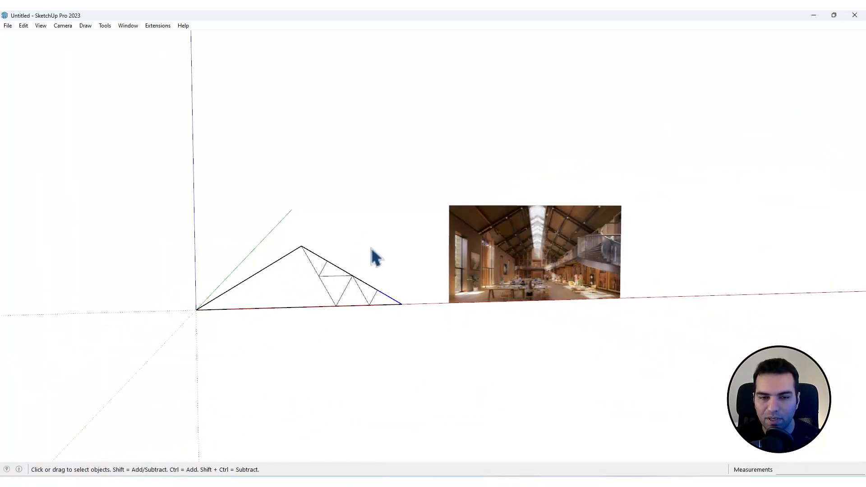
scroll(577, 224, "up", 8)
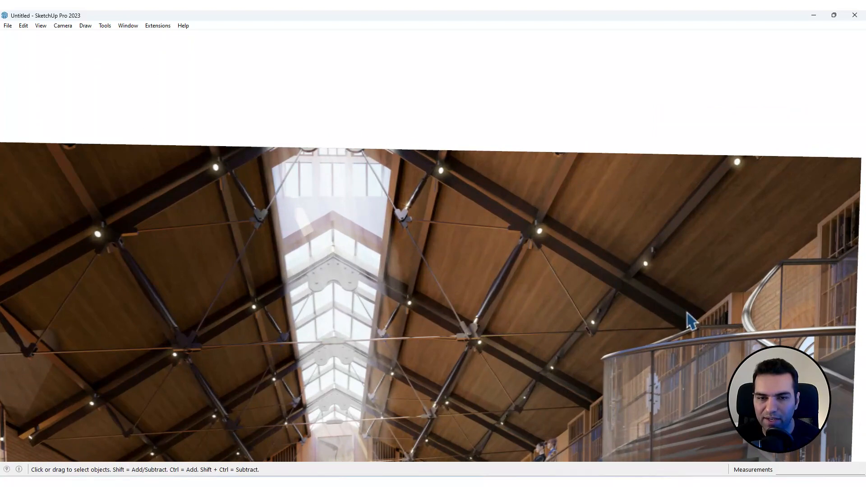
scroll(693, 323, "down", 6)
scroll(449, 316, "up", 6)
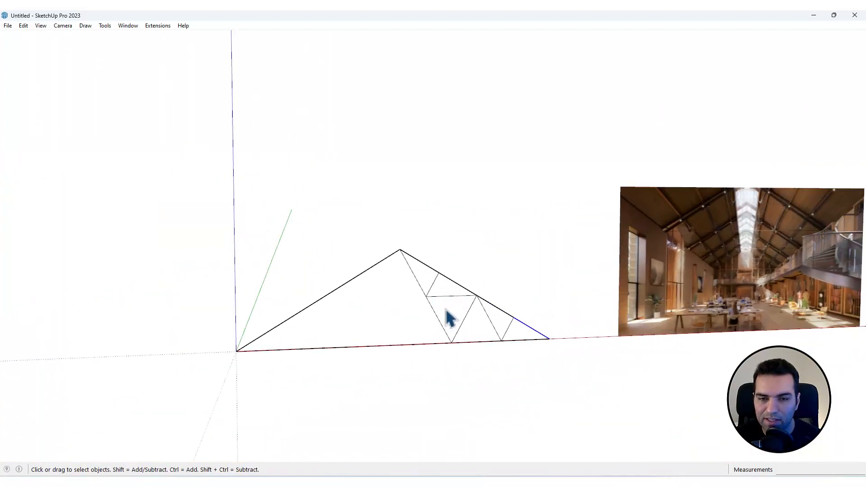
middle_click_drag(501, 307, 271, 309, "shift")
scroll(387, 283, "down", 4)
middle_click_drag(695, 211, 522, 260, "shift")
scroll(517, 246, "up", 4)
scroll(519, 253, "up", 6)
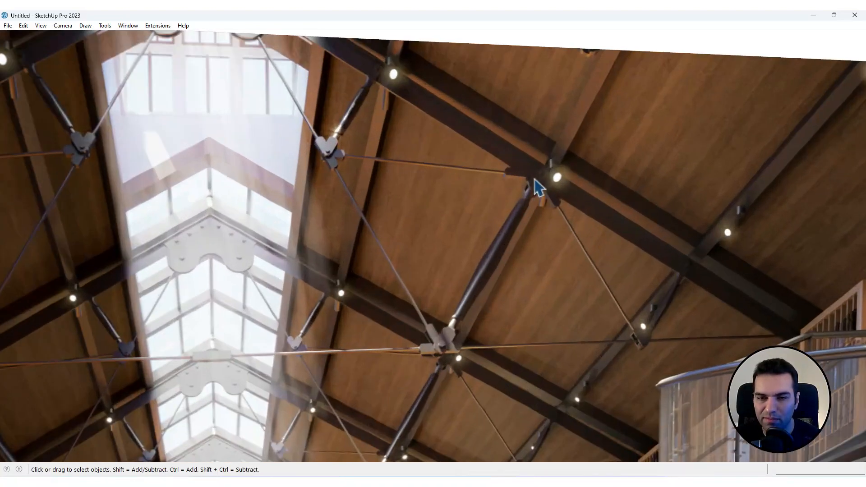
scroll(509, 263, "down", 10)
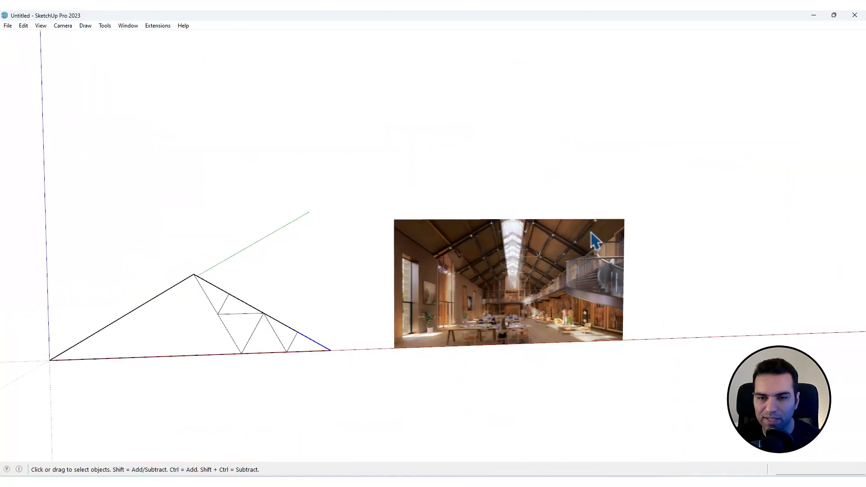
Group the whole triangle together with its face and all connected web lines
scroll(257, 329, "up", 2)
middle_click_drag(260, 334, 354, 294, "shift")
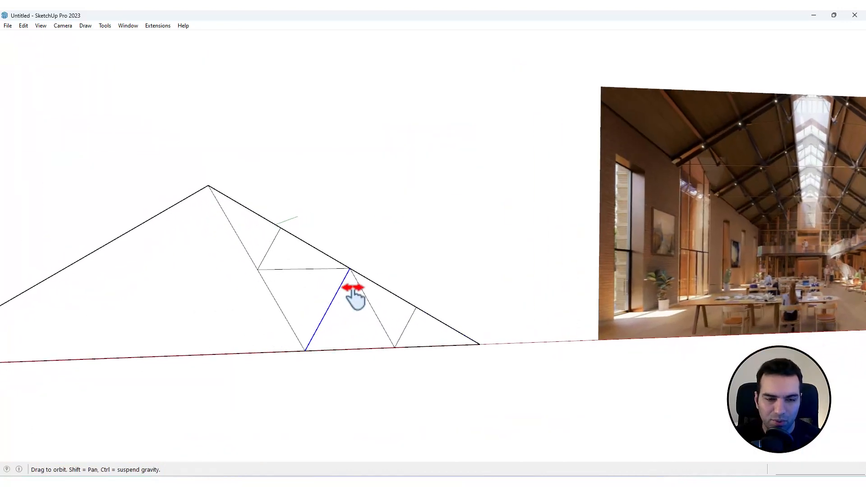
scroll(357, 296, "up", 4)
triple_click(360, 302)
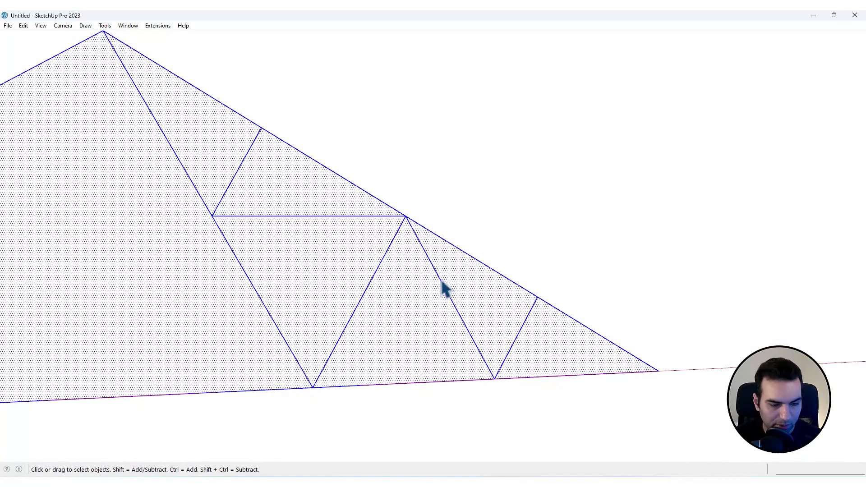
key("ctrl+g")
scroll(544, 218, "down", 4)
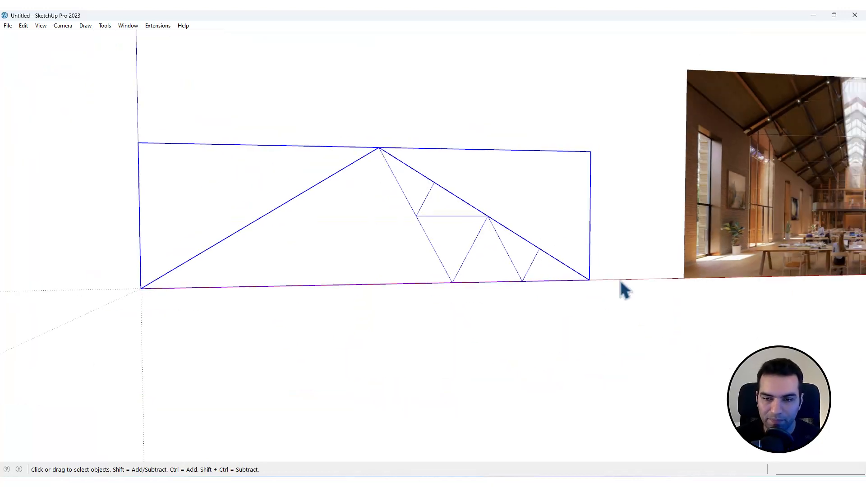
Place the drawing axes at the foot of the middle strut line, with the red axis along that strut and the green axis in the truss plane
right_click(618, 282)
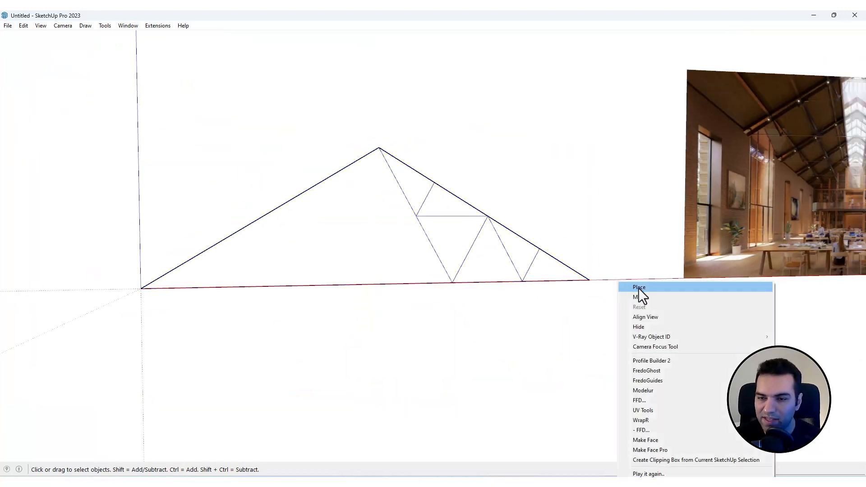
left_click(638, 288)
scroll(453, 295, "up", 3)
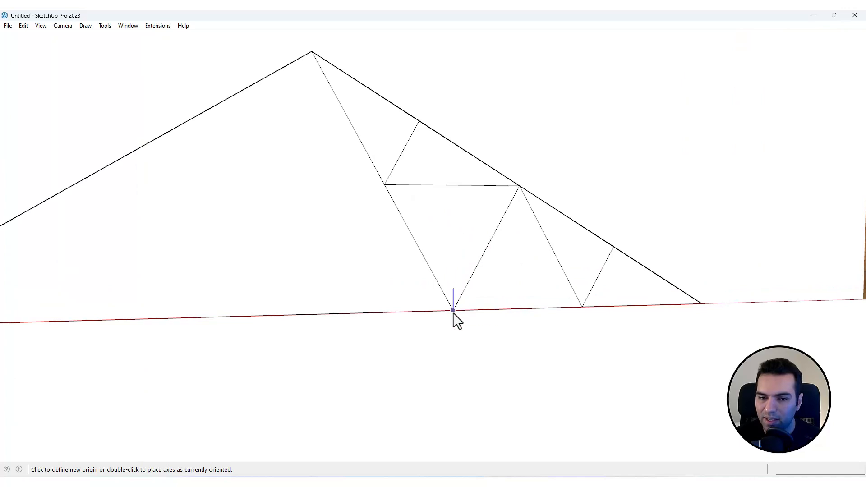
left_click(454, 313)
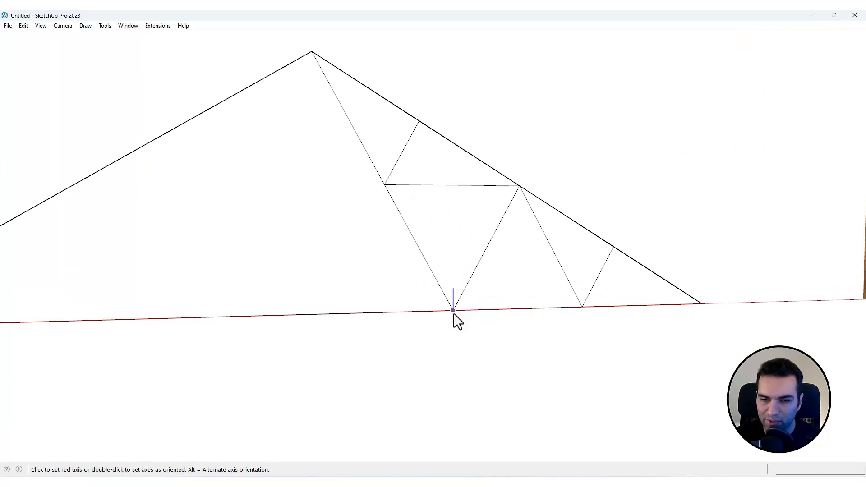
left_click(490, 242)
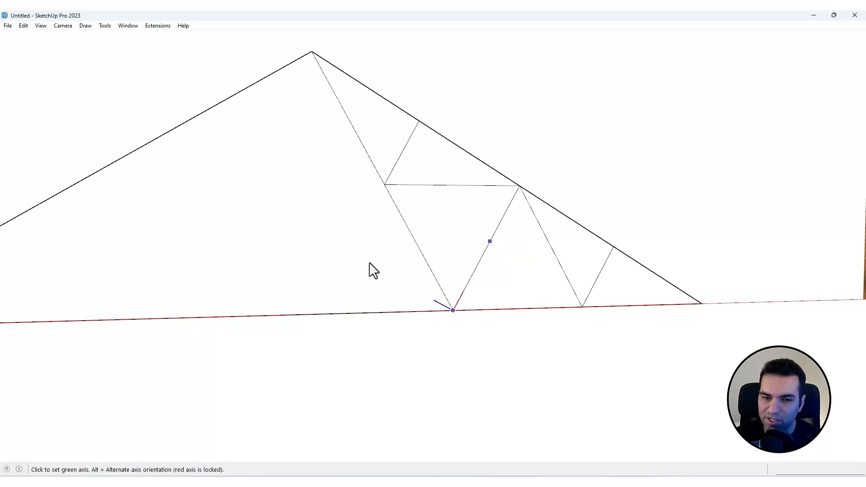
left_click(383, 239)
Draw a rectangle about 5.16 m by 0.34 m from its center, centered on the middle of the strut line and lying in the truss plane
scroll(500, 256, "up", 4)
middle_click_drag(499, 255, 516, 239, "shift")
scroll(448, 221, "down", 5)
middle_click_drag(463, 247, 430, 256)
scroll(433, 264, "up", 3)
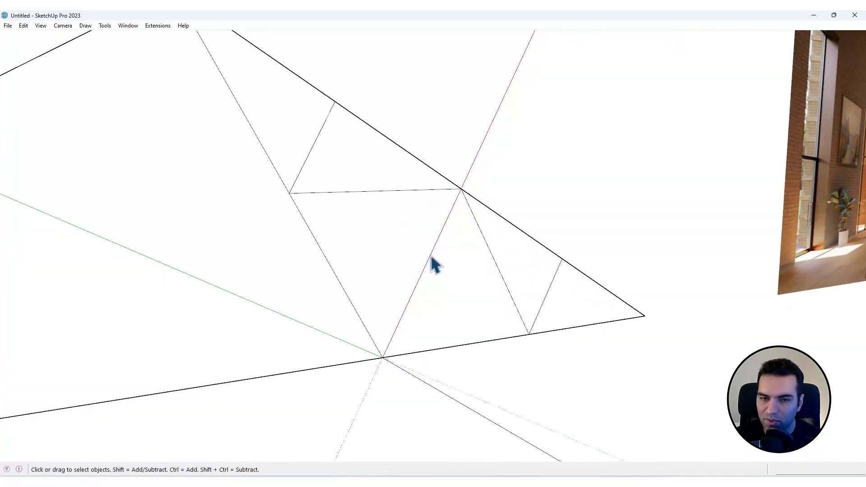
key("r")
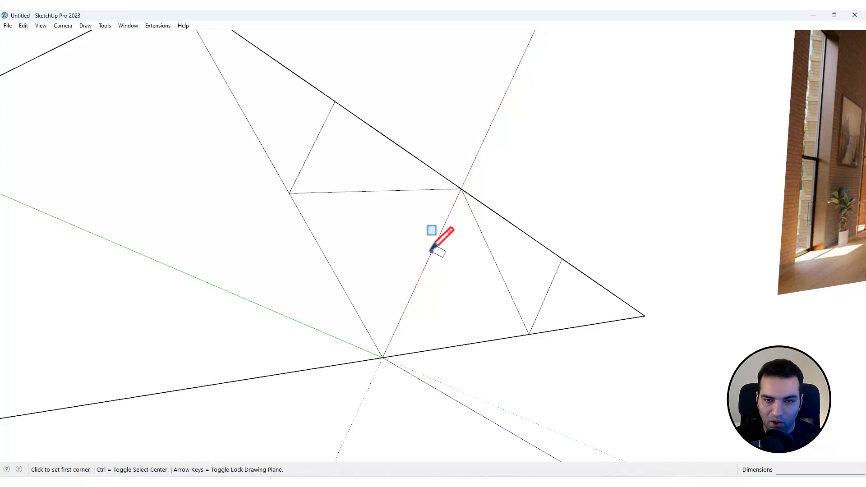
left_click(422, 272)
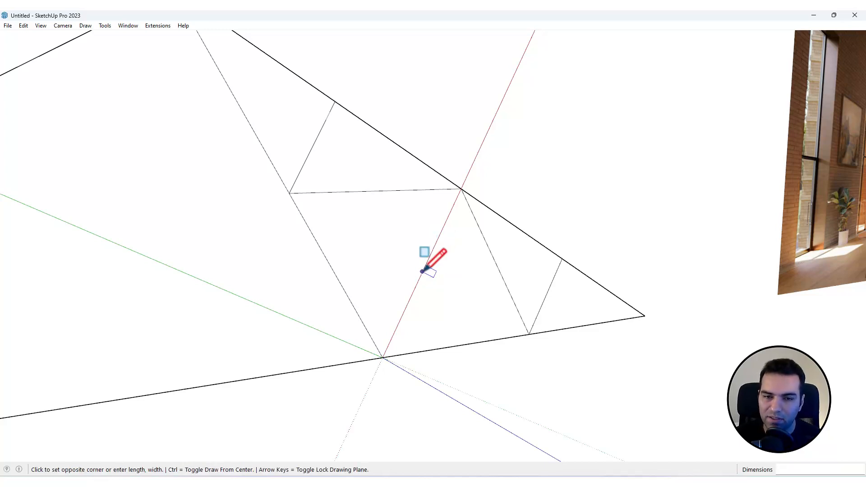
scroll(422, 272, "up", 2)
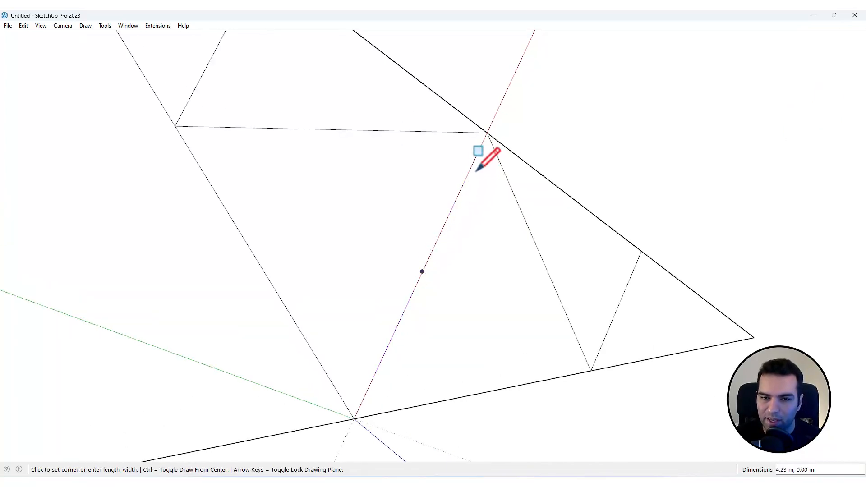
scroll(483, 165, "up", 1)
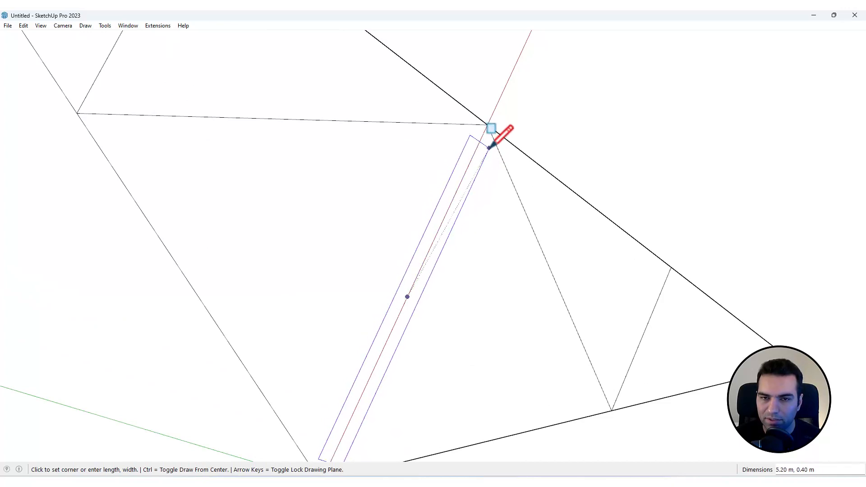
middle_click_drag(493, 136, 395, 118, "shift")
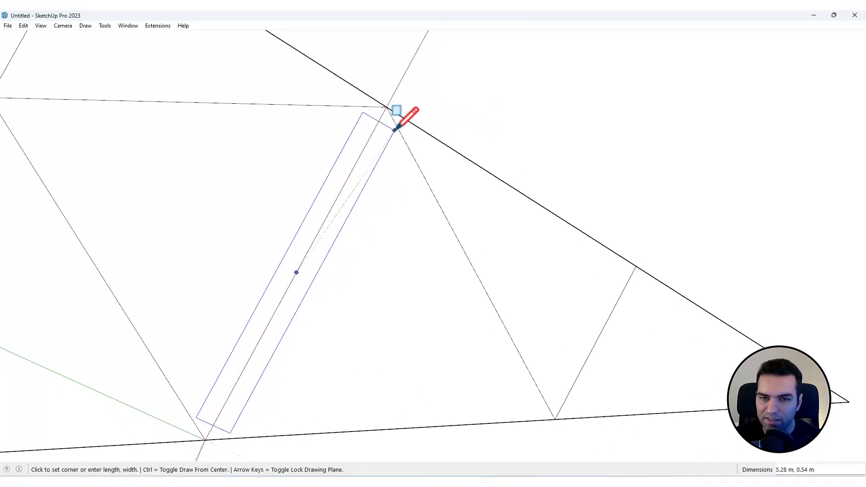
scroll(383, 131, "up", 2)
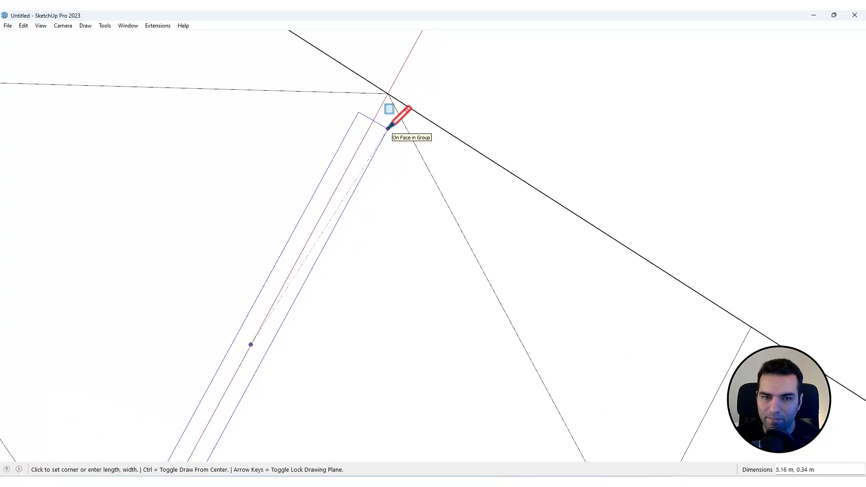
left_click(388, 129)
key("space")
Split the strut rectangle lengthwise with a line from the midpoint of its lower short side up along the strut axis to the rafter
scroll(391, 131, "down", 2)
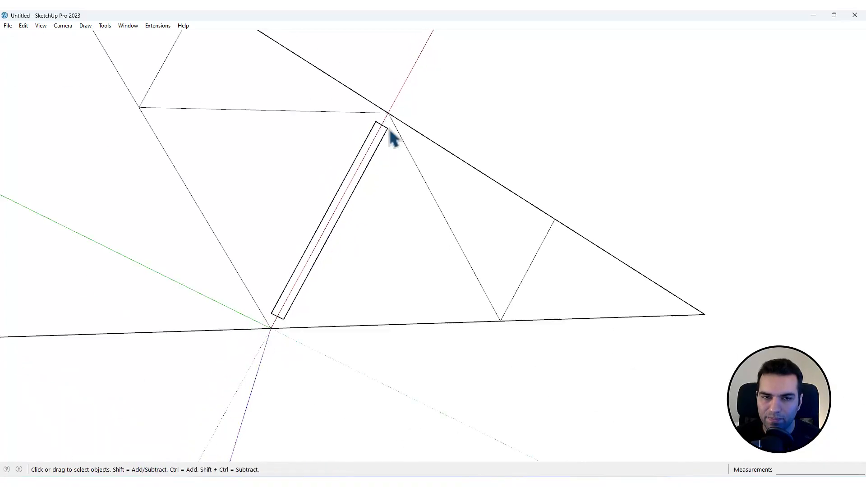
key("l")
scroll(282, 316, "up", 2)
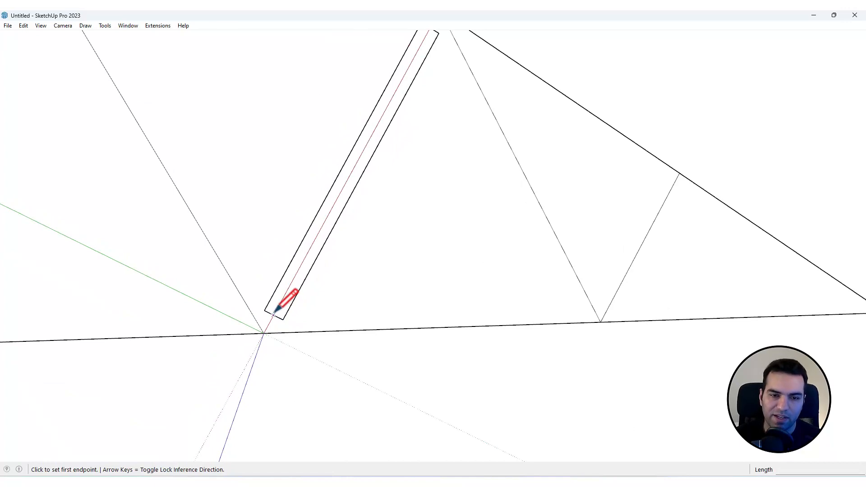
left_click(275, 312)
scroll(278, 293, "down", 2)
scroll(328, 155, "up", 2)
left_click(378, 142)
key("space")
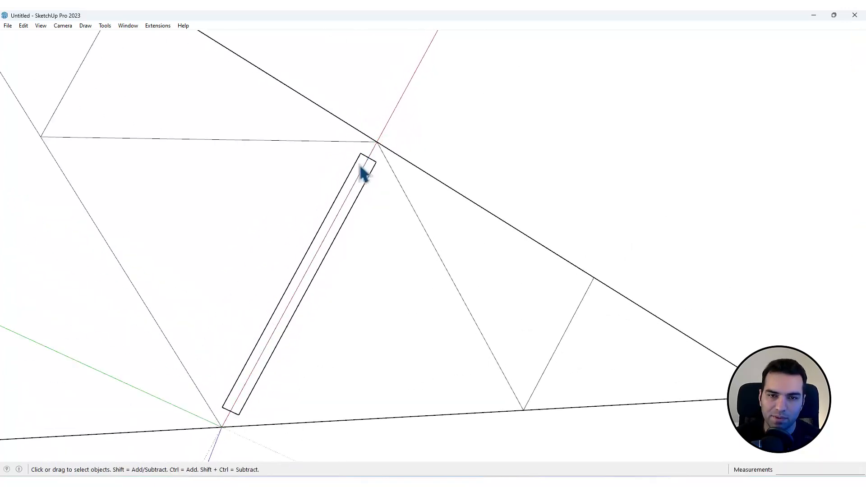
Delete the face and outline of the rectangle's upper-left half, keeping only the half on the other side of the strut line
double_click(359, 165)
left_click(358, 181, "ctrl+shift")
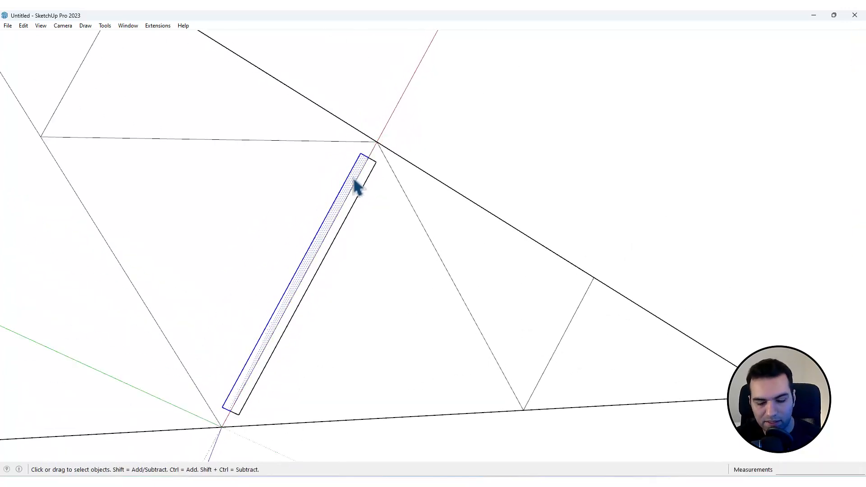
key("Delete")
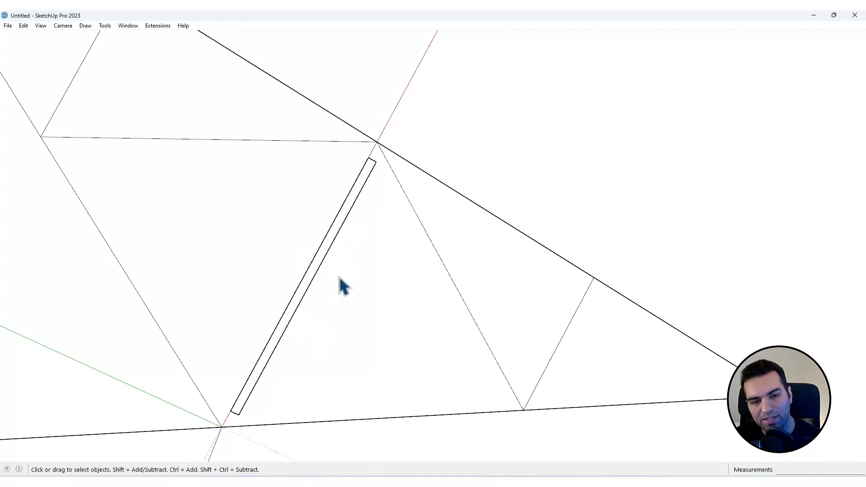
Move the reference photo from beside the truss to just behind it, using its struts as the reason for keeping it close
scroll(339, 275, "down", 7)
middle_click_drag(690, 239, 456, 296, "shift")
scroll(561, 215, "up", 9)
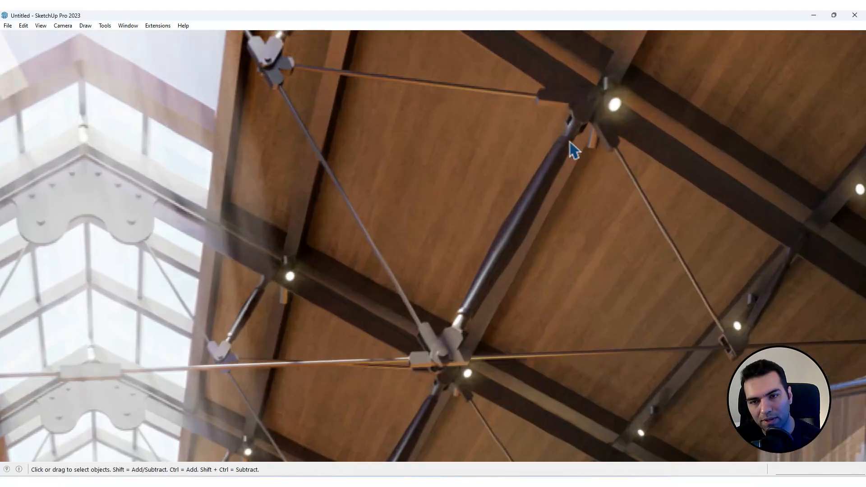
scroll(569, 205, "down", 9)
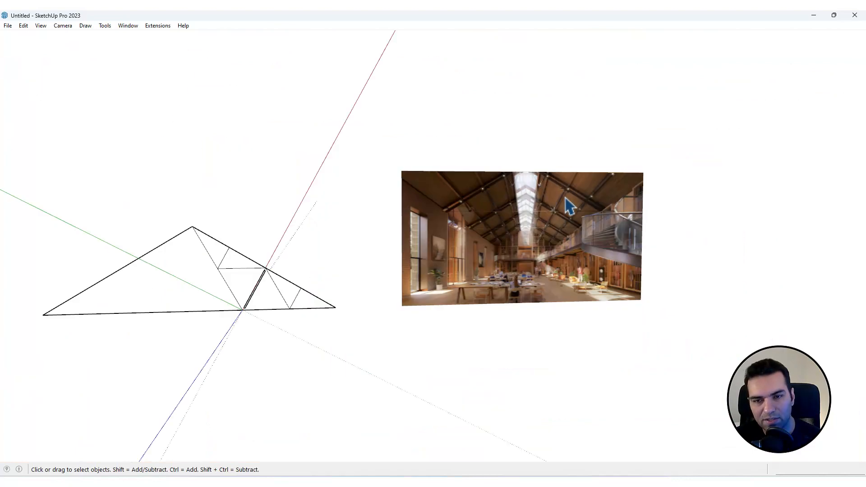
scroll(569, 205, "up", 3)
scroll(570, 204, "down", 3)
left_click(572, 207)
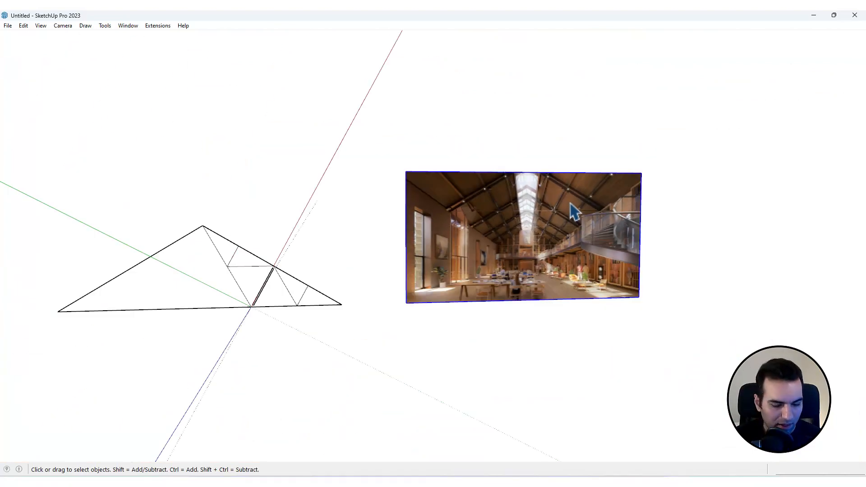
key("m")
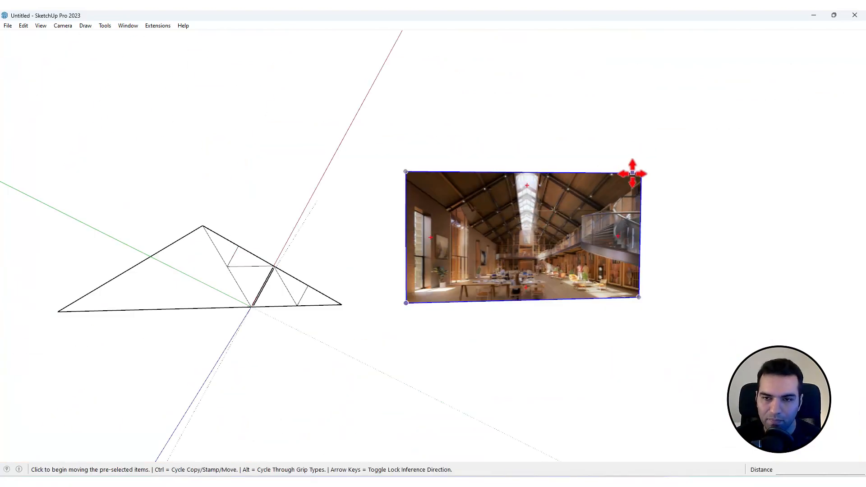
middle_click_drag(406, 259, 541, 145)
left_click(597, 209)
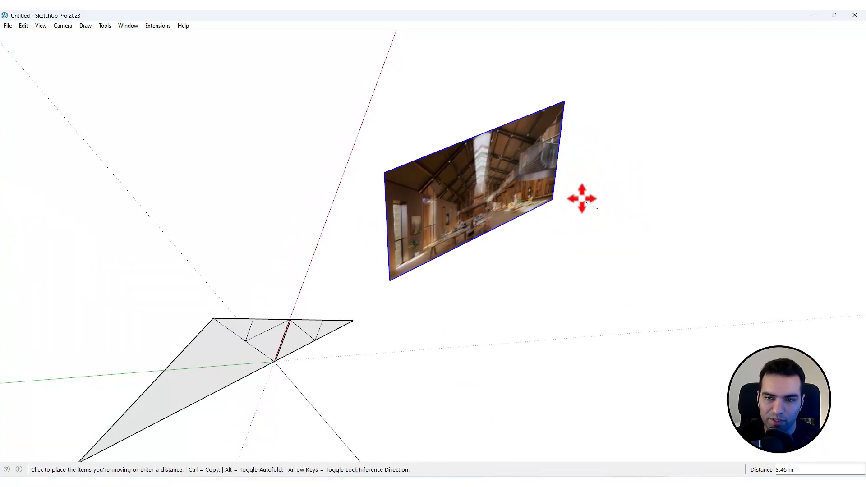
left_click(595, 197)
left_click(596, 199)
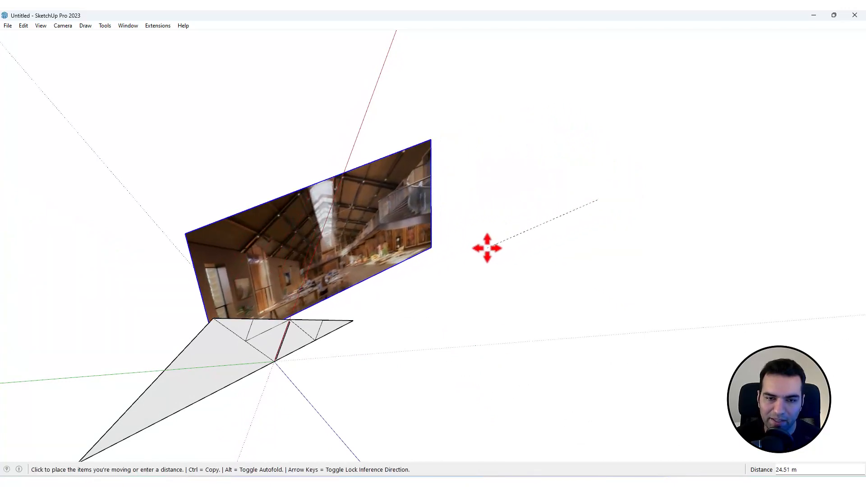
left_click(430, 283)
key("space")
Examine the tapered strut and its end joint where the tie rods meet in the reference photo
middle_click_drag(370, 294, 247, 115)
scroll(262, 320, "up", 4)
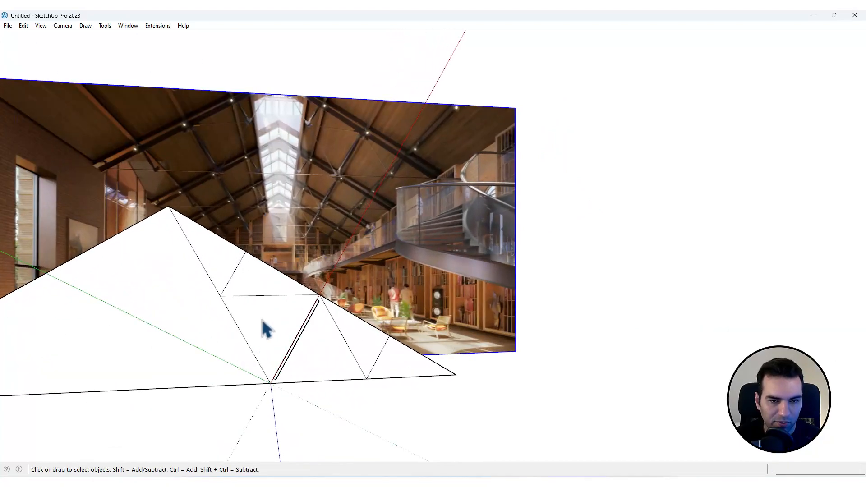
scroll(298, 271, "up", 4)
scroll(315, 257, "down", 5)
mouse_move(335, 242)
middle_mouse_down()
mouse_move(318, 192)
mouse_move(342, 230)
middle_mouse_up()
scroll(307, 319, "up", 2)
scroll(308, 320, "up", 2)
scroll(361, 115, "up", 7)
middle_click_drag(332, 149, 320, 159)
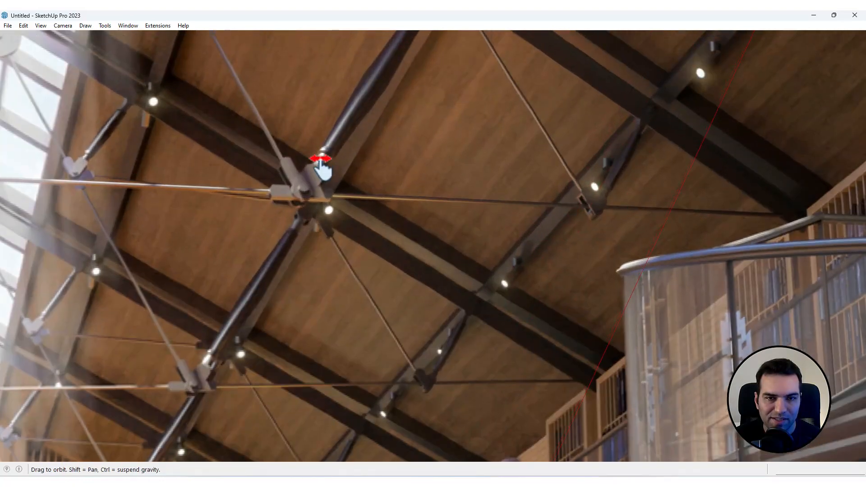
scroll(315, 231, "up", 5)
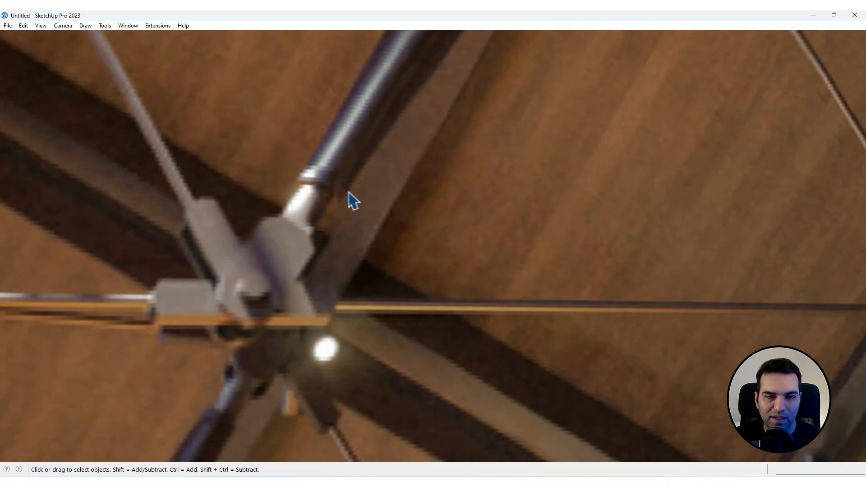
scroll(343, 194, "down", 6)
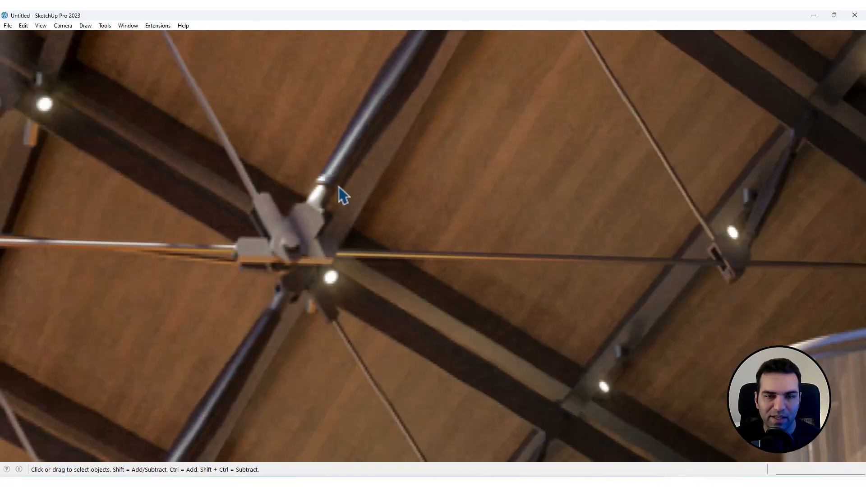
middle_click_drag(340, 195, 271, 285)
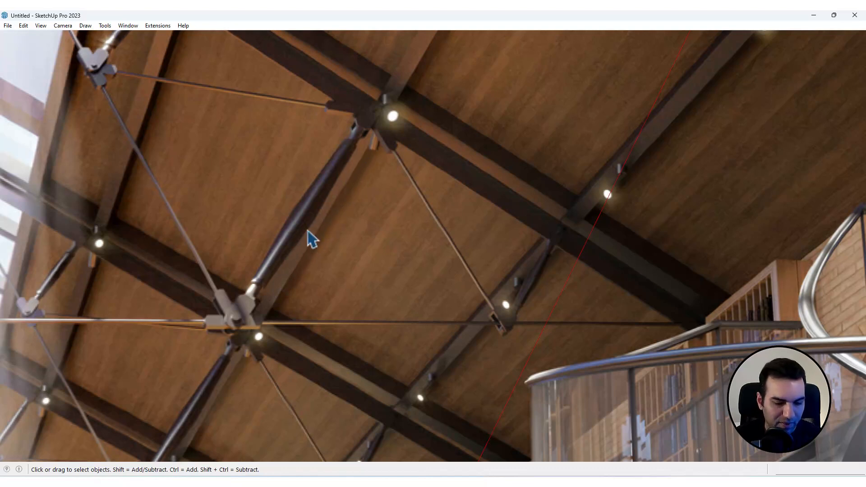
Try tracing the strut's lower end on the photo with a line about 0.14 m long followed by short collar-shaped steps
key("l")
scroll(266, 280, "up", 5)
left_click(210, 347)
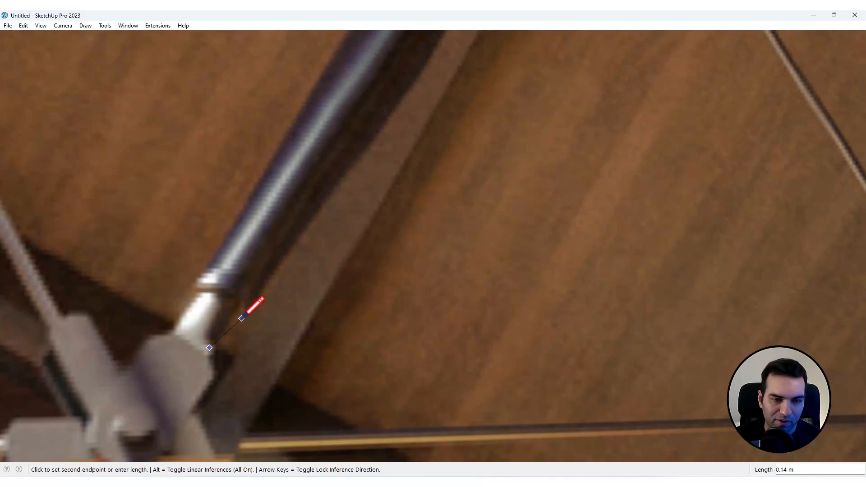
left_click(240, 313)
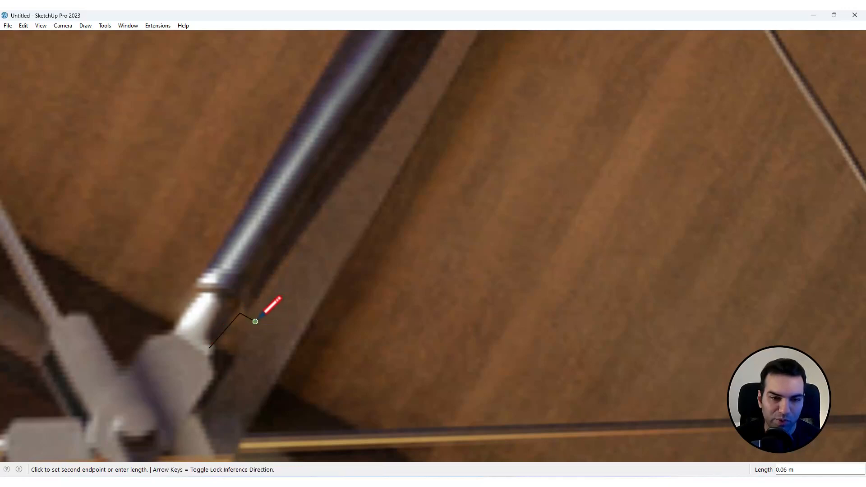
left_click(255, 322)
scroll(265, 311, "up", 1)
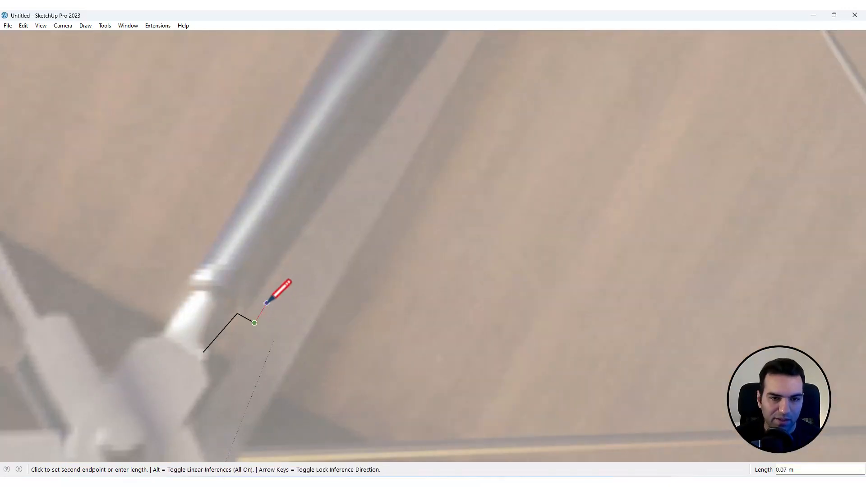
left_click(270, 297)
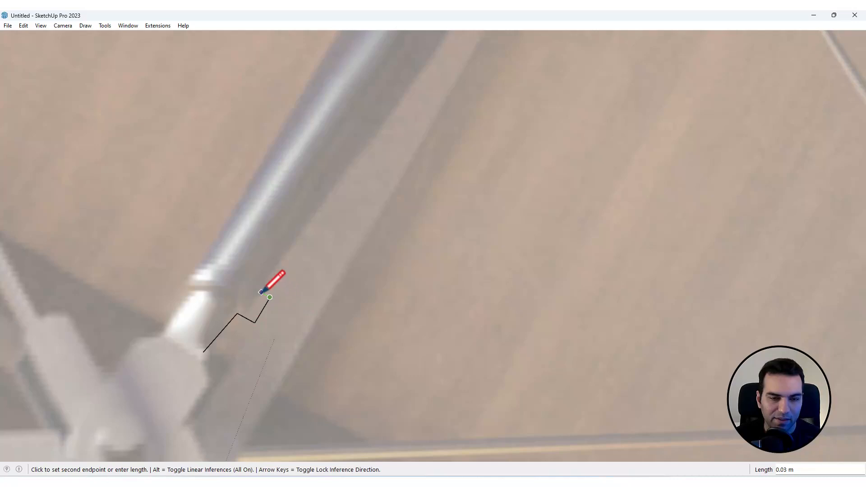
scroll(261, 293, "down", 2)
key("c")
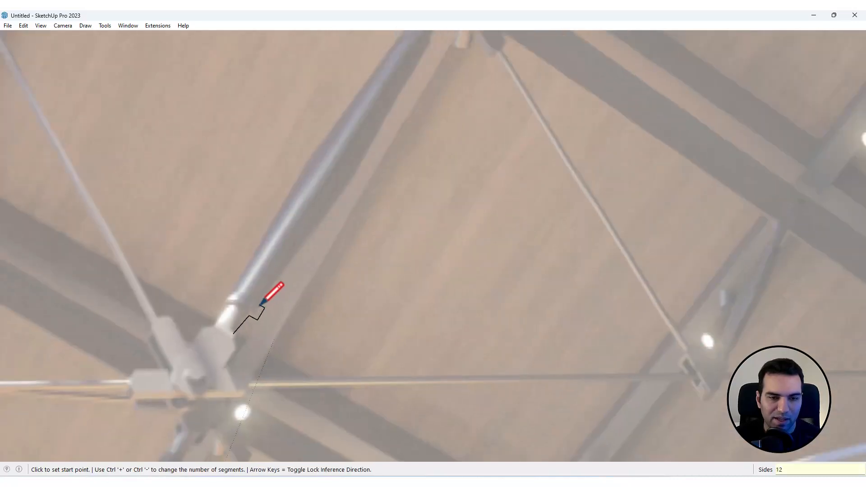
left_click(261, 307)
scroll(290, 264, "down", 2)
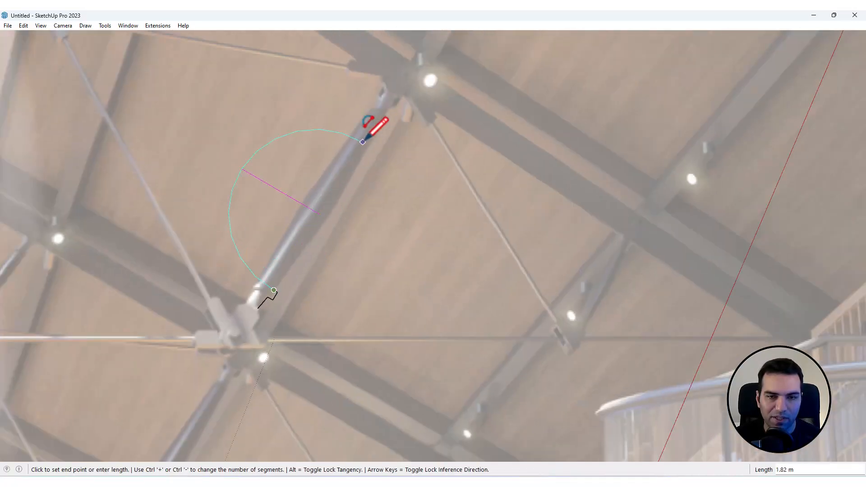
left_click(381, 112)
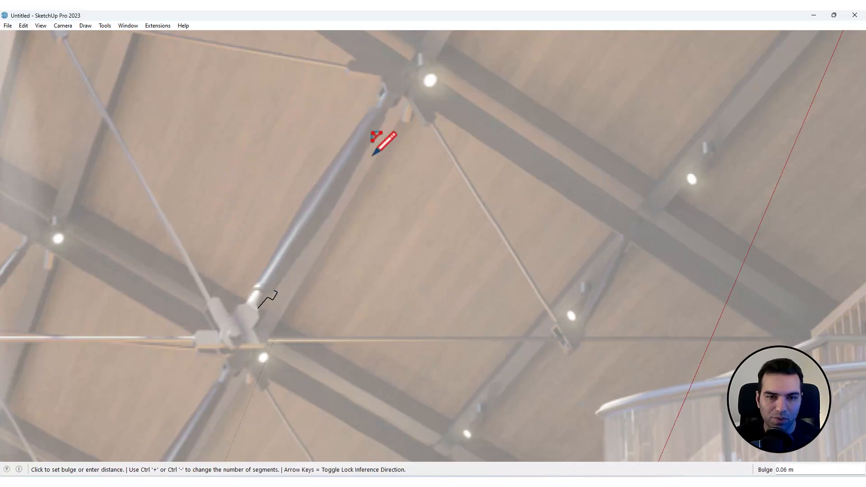
key("Escape")
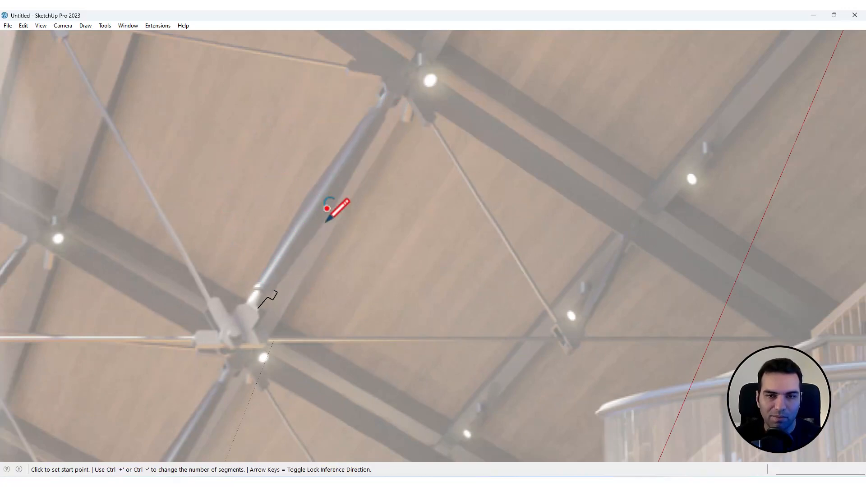
Try a shallow two-point arc about 2.21 m long, bulging outward beside the strut from the lower collar to its upper end
left_click(274, 290)
scroll(387, 104, "up", 3)
scroll(381, 116, "down", 3)
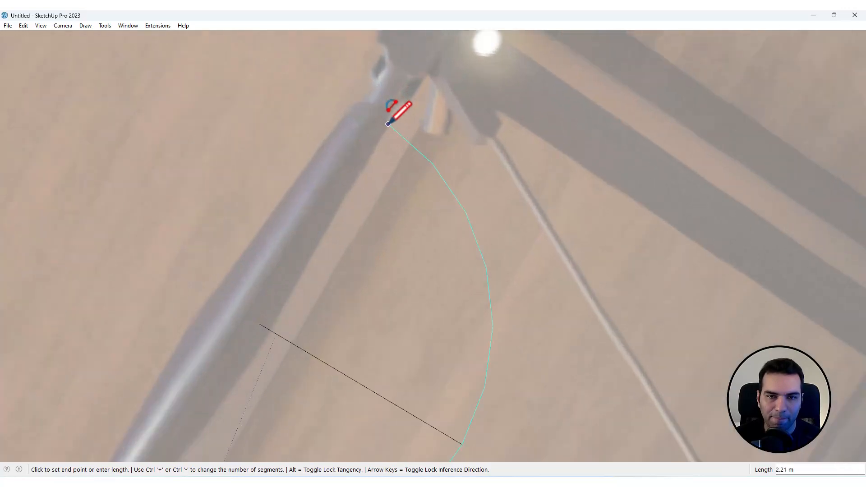
left_click(388, 123)
scroll(388, 122, "down", 2)
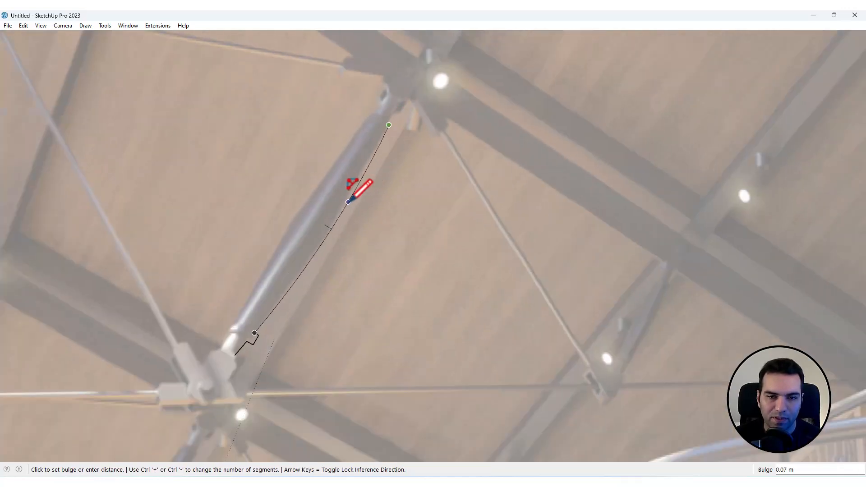
left_click(352, 188)
Try tracing the small stepped collar at the arc's upper end with short perpendicular lines toward the rafter joint
scroll(406, 112, "up", 4)
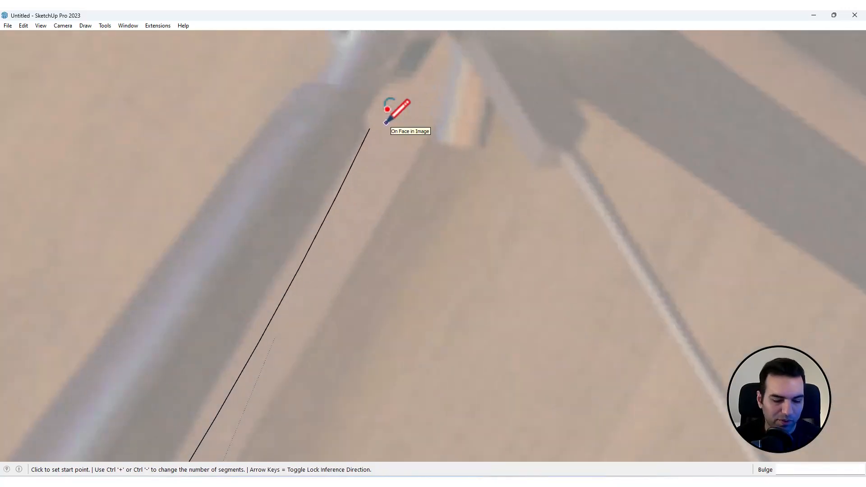
key("l")
left_click(369, 128)
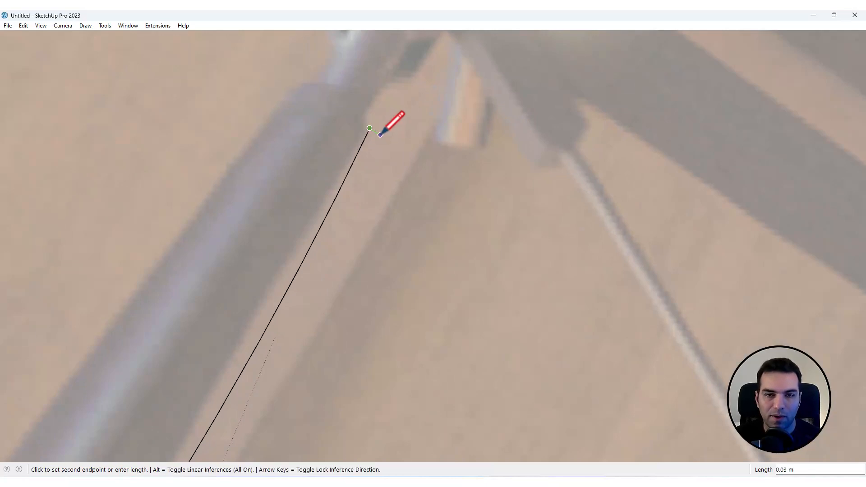
left_click(380, 135)
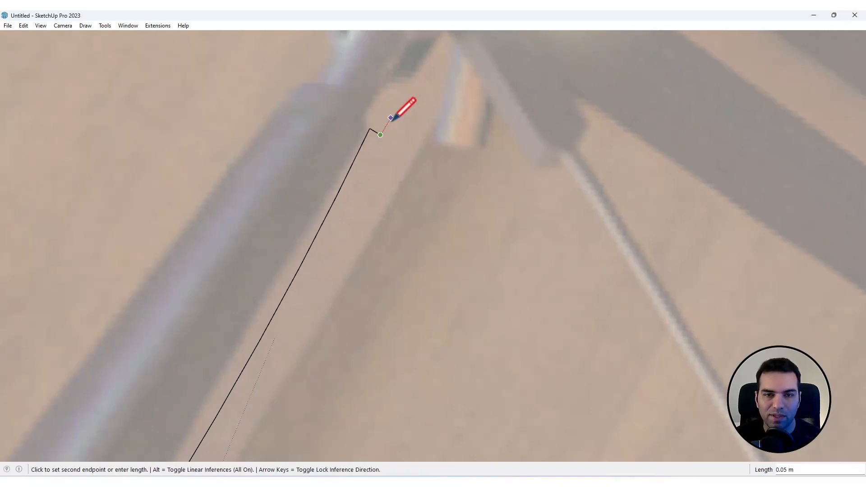
left_click(390, 118)
left_click(380, 112)
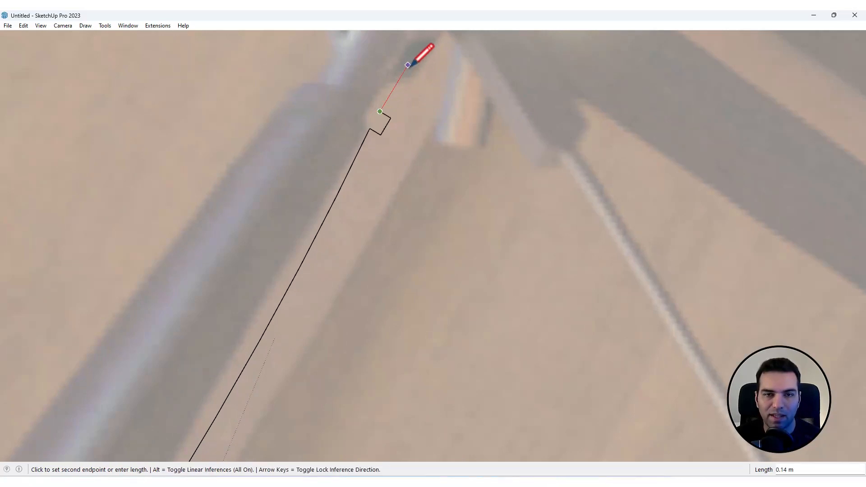
key("space")
Delete the whole strut profile traced over the reference photo
scroll(406, 116, "down", 6)
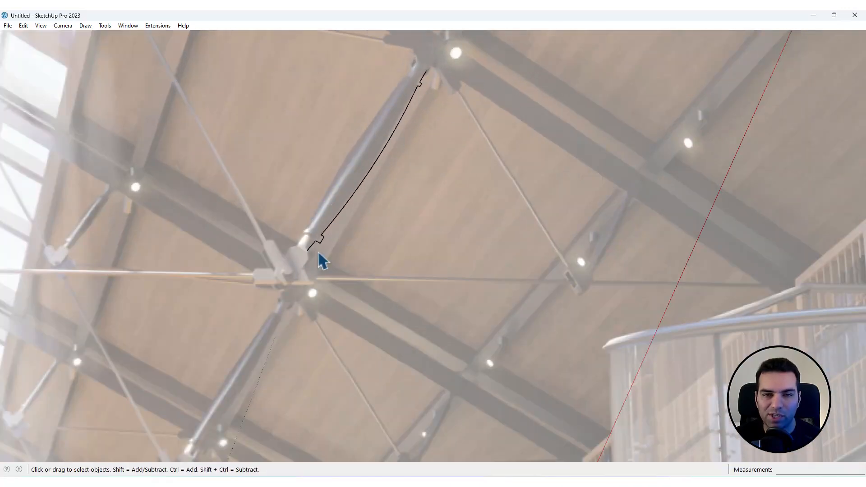
left_click_drag(262, 59, 448, 311)
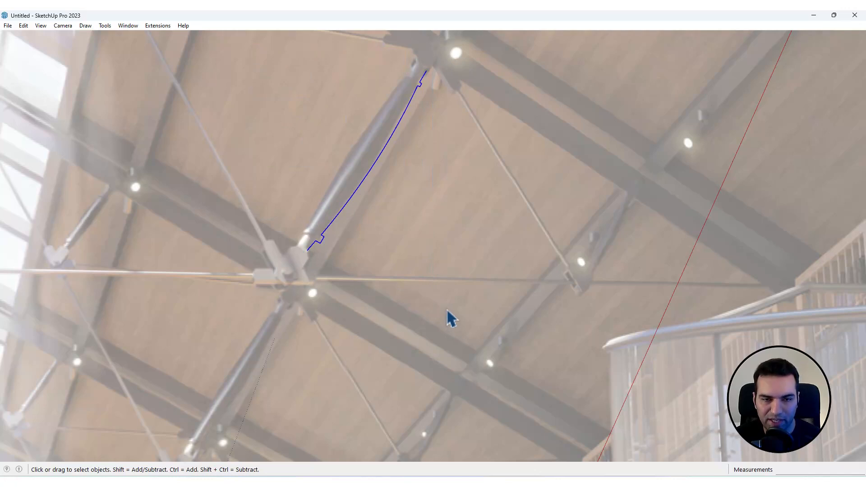
key("Delete")
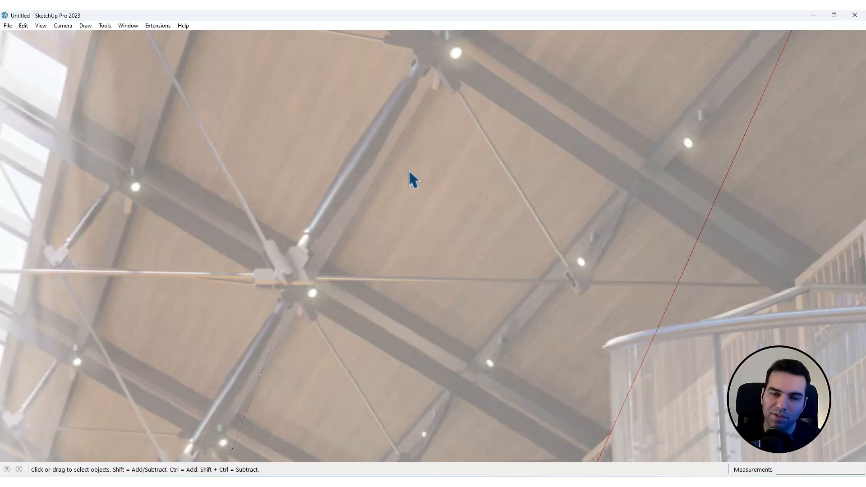
scroll(412, 179, "down", 10)
scroll(424, 173, "up", 3)
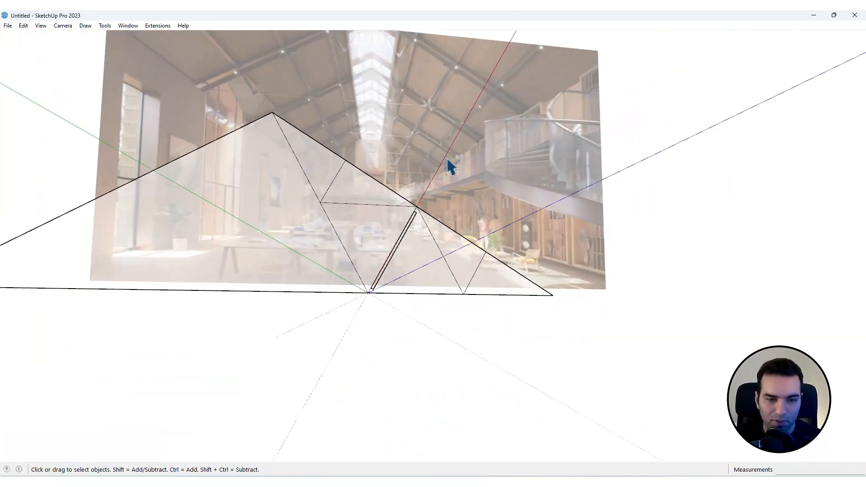
middle_click(437, 189)
scroll(406, 263, "up", 4)
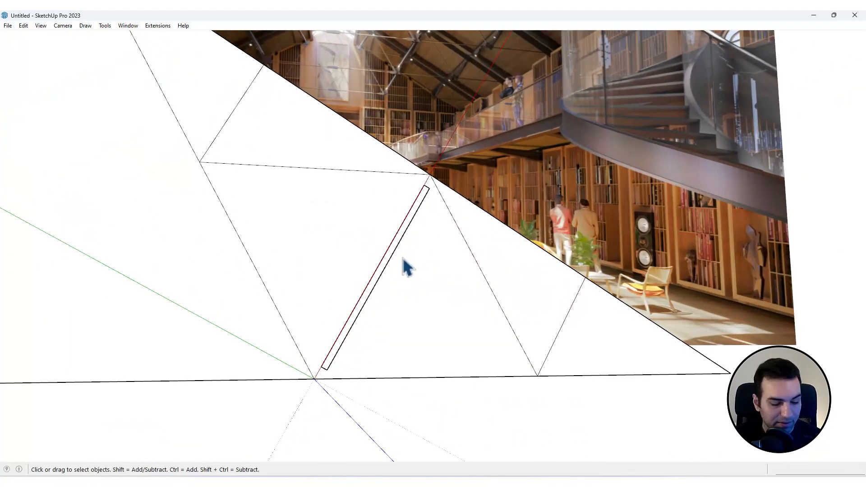
Draw the stepped collar outline from the midpoint of the strut's lower end edge, with a step about 0.10 m long and 0.04 m deep
key("l")
scroll(329, 367, "up", 5)
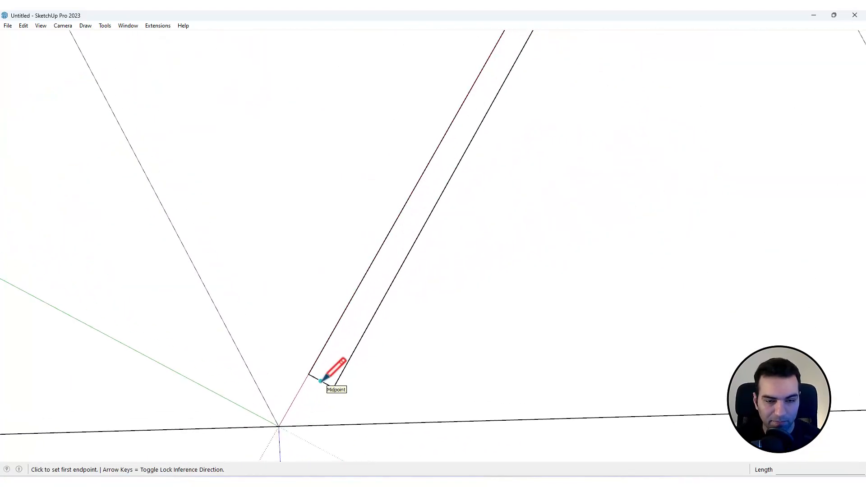
left_click(321, 381)
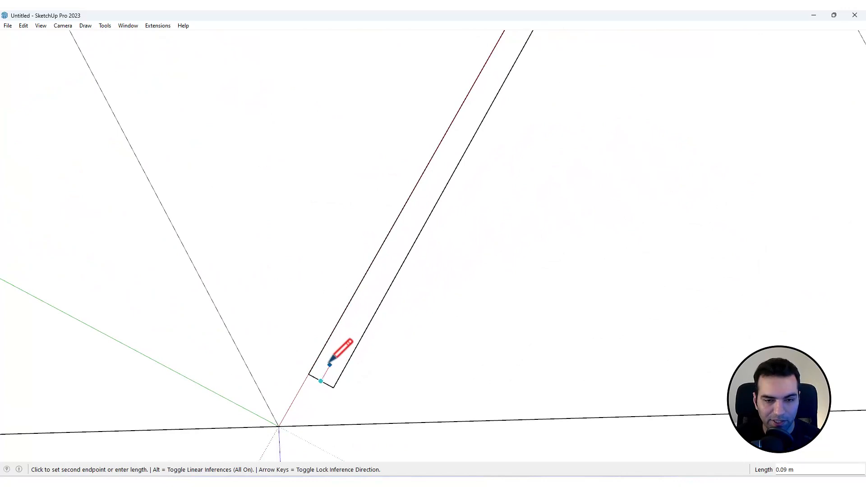
scroll(353, 333, "up", 2)
left_click(346, 331)
left_click(356, 335)
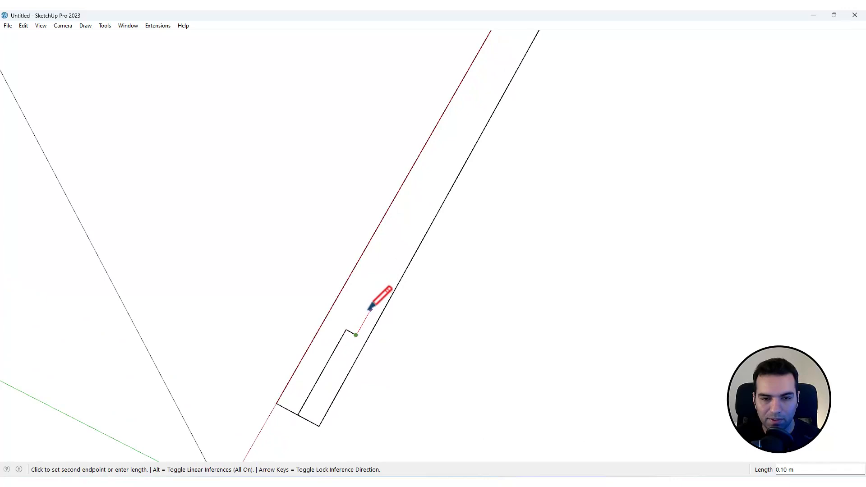
left_click(370, 310)
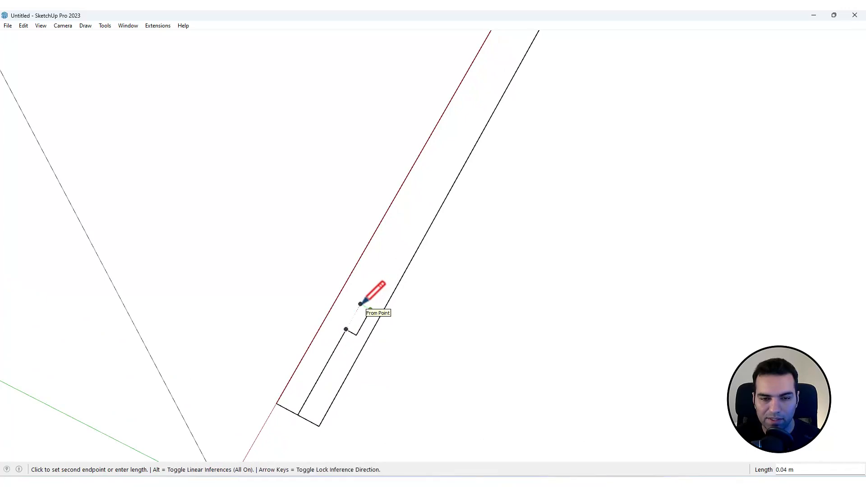
left_click(360, 303)
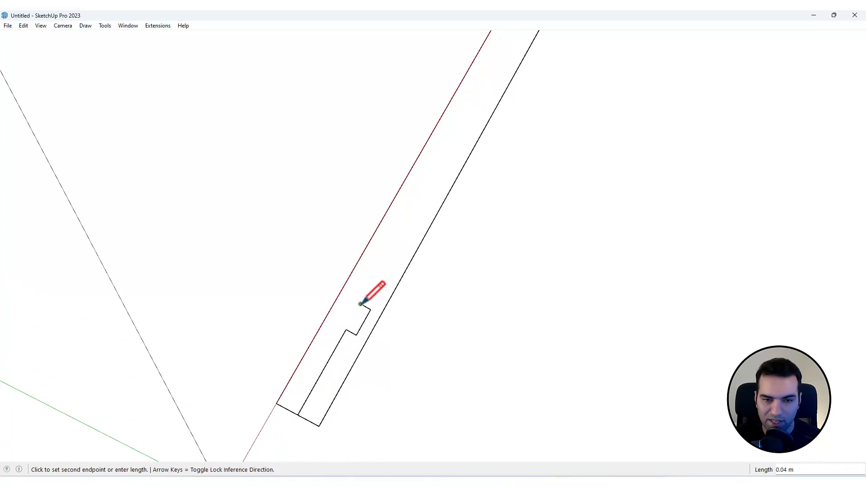
key("a")
scroll(360, 303, "down", 2)
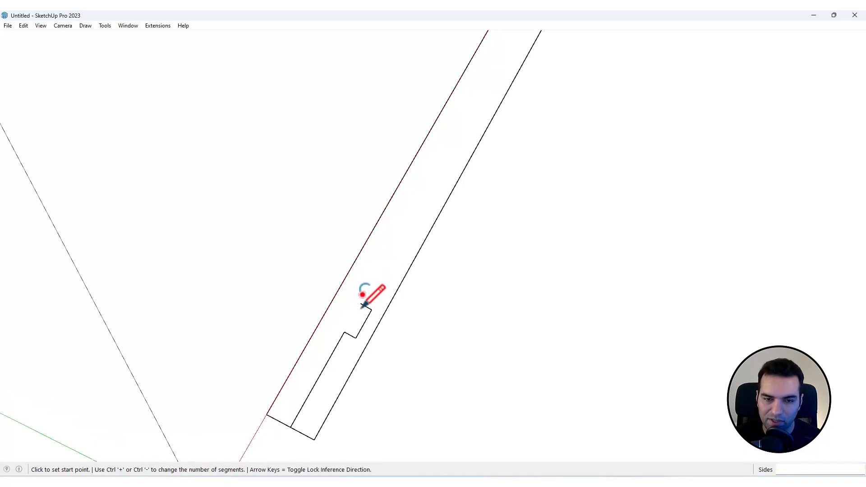
left_click(360, 304)
scroll(361, 303, "down", 5)
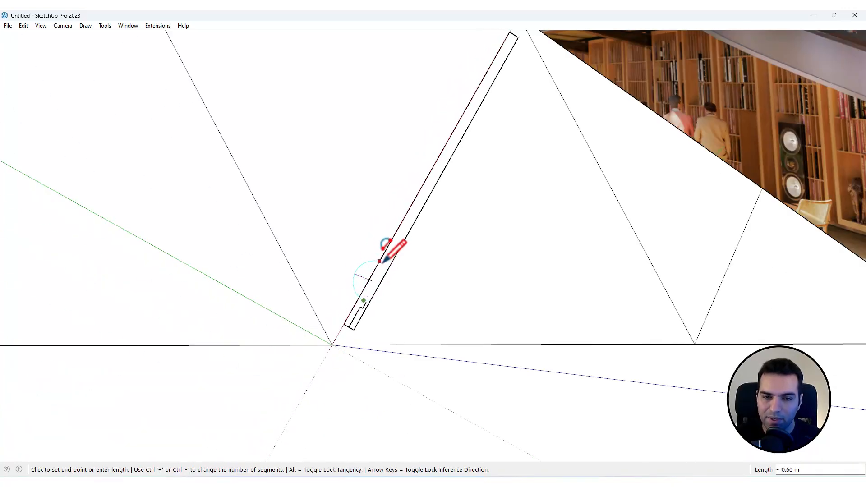
key("space")
Select all four edges of the lower collar outline and display the Getting Started toolbar
scroll(367, 303, "up", 2)
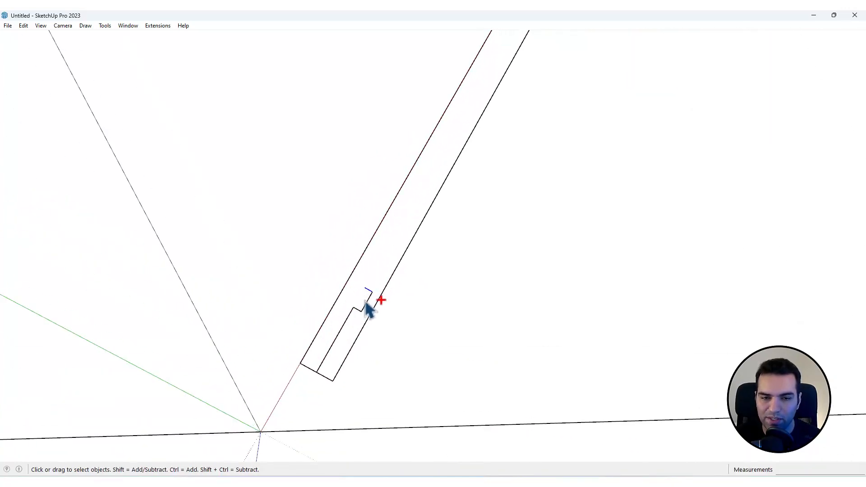
left_click(377, 329)
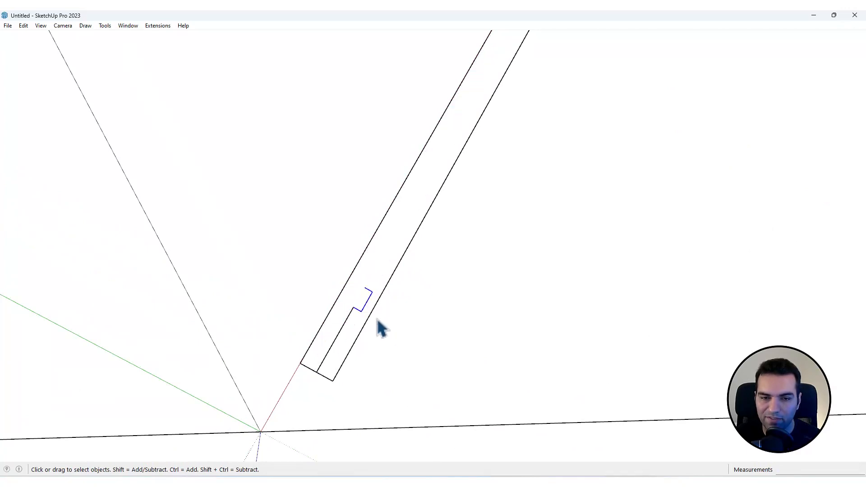
scroll(375, 315, "up", 3)
scroll(354, 306, "down", 3)
scroll(376, 303, "up", 1)
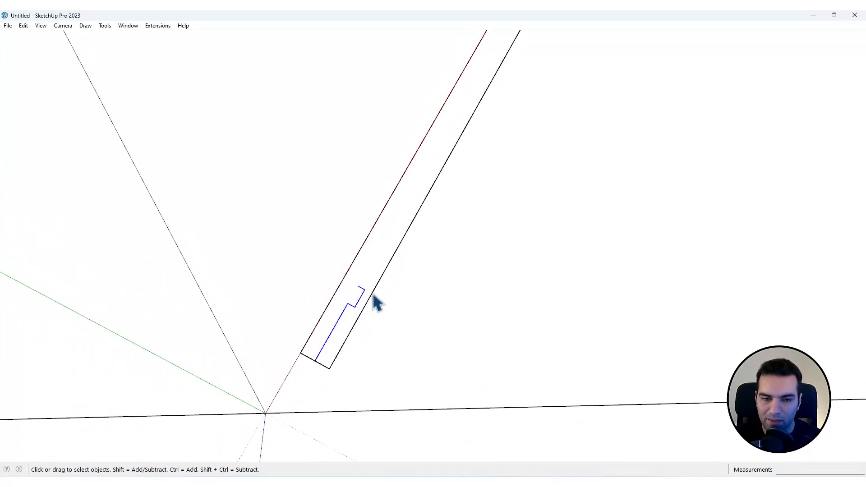
scroll(391, 299, "down", 4)
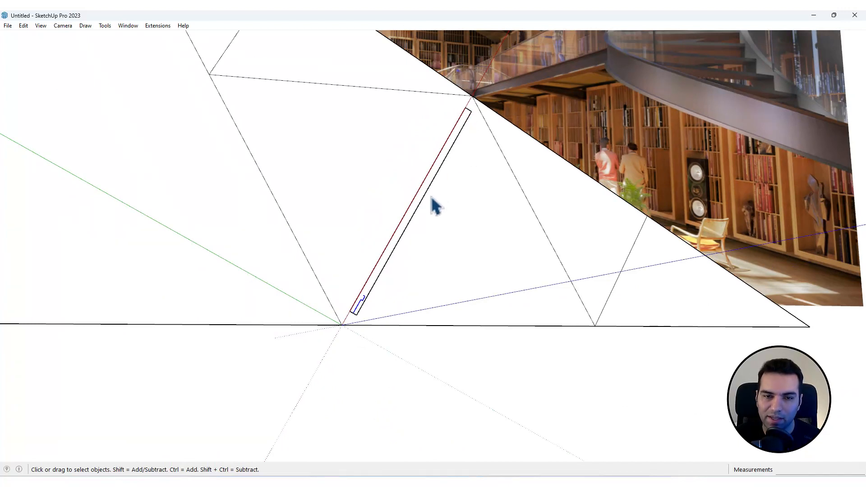
scroll(433, 196, "up", 2)
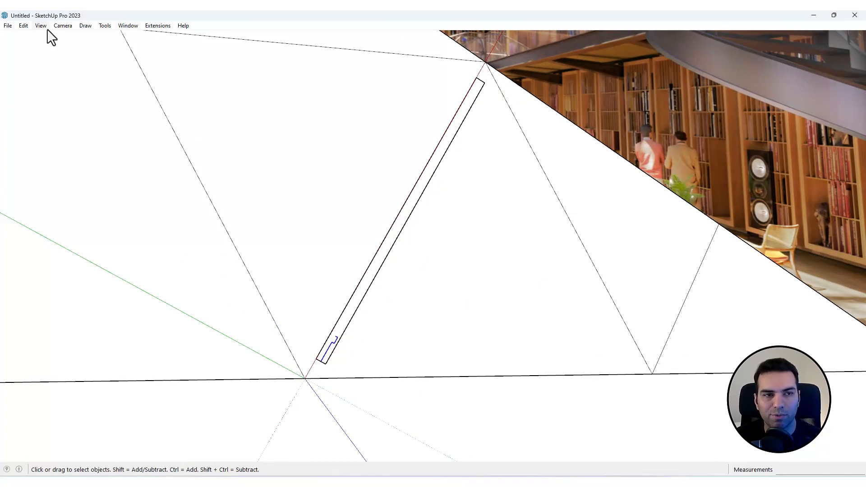
right_click(257, 26)
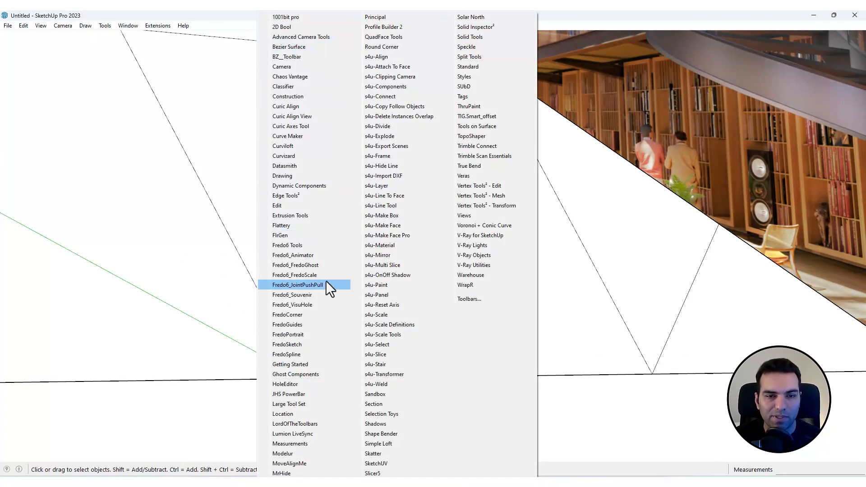
left_click(313, 361)
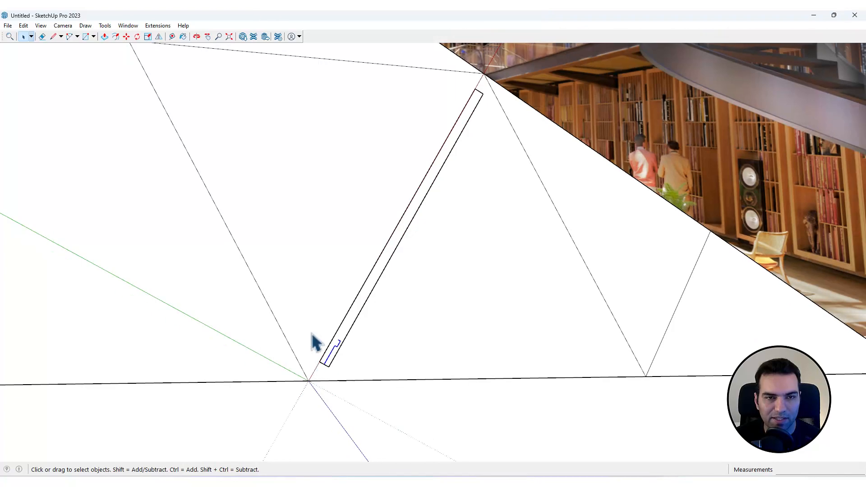
Try flipping the collar outline to the strut's upper end, with the mirror plane moved about 2.36 m to the strut's midlength
left_click(158, 37)
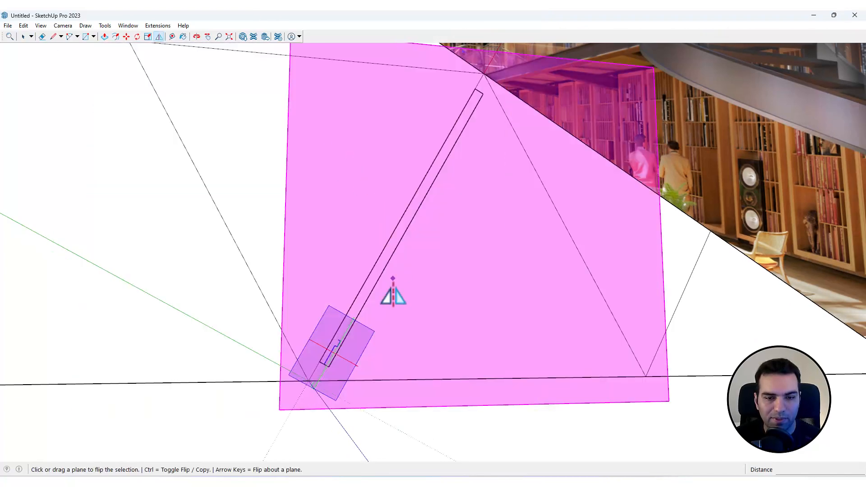
mouse_move(363, 332)
middle_mouse_down()
mouse_move(480, 235)
mouse_move(363, 343)
middle_mouse_up()
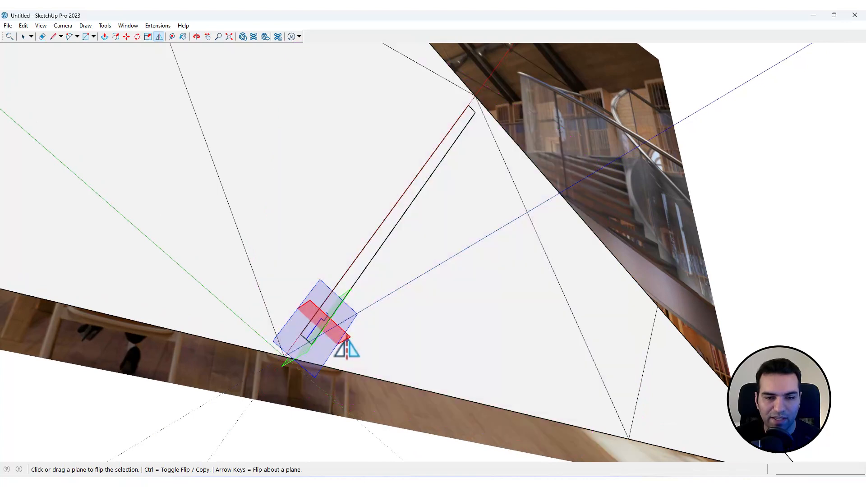
left_click_drag(346, 339, 410, 205)
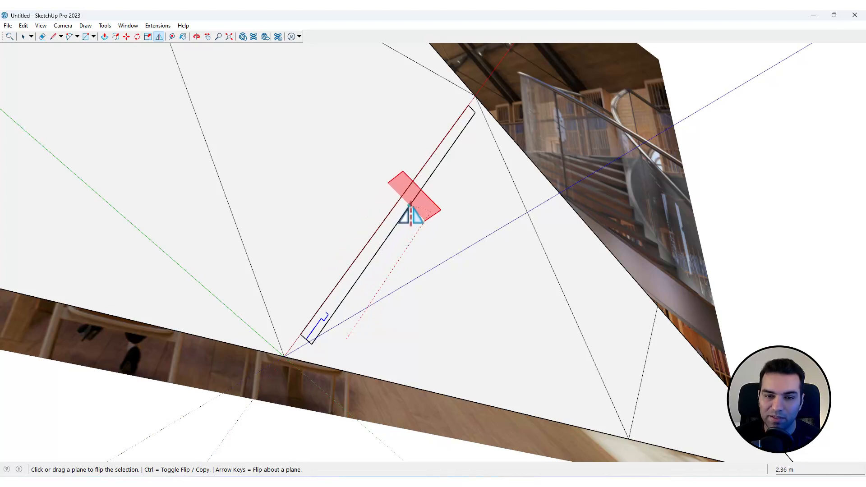
left_click_drag(410, 208, 412, 213)
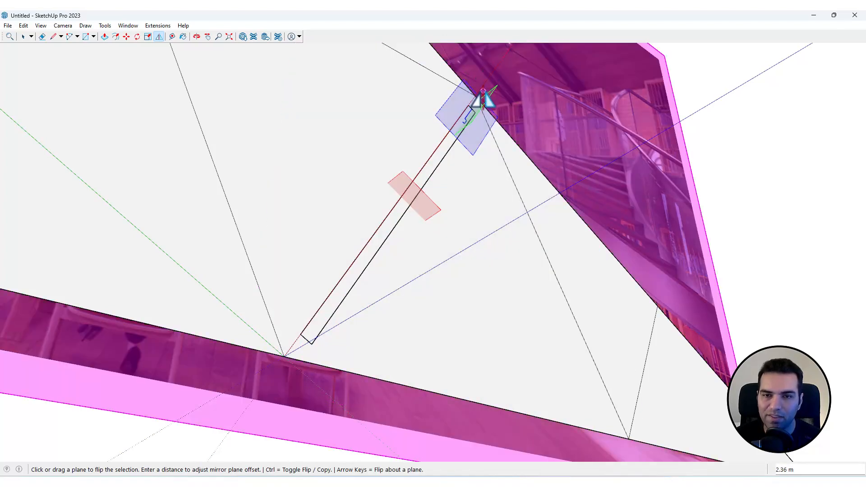
key("space")
scroll(477, 116, "up", 5)
middle_click_drag(474, 109, 447, 127)
scroll(445, 129, "down", 5)
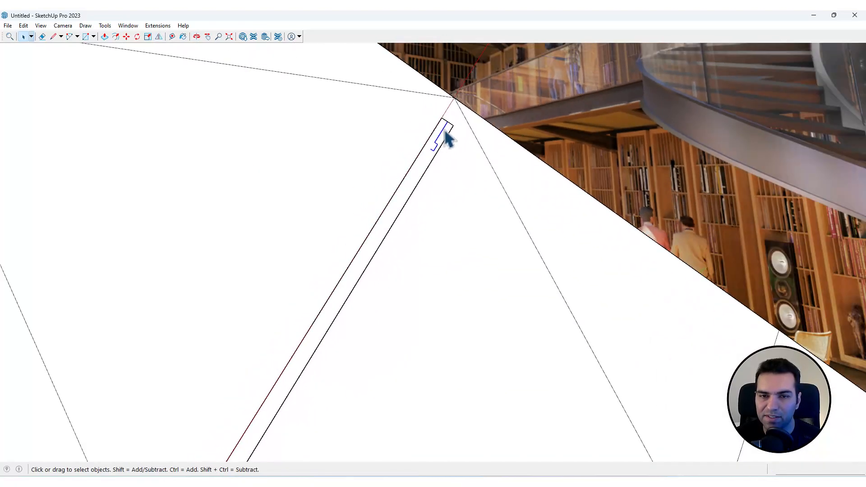
key("a")
scroll(432, 137, "up", 2)
left_click(431, 147)
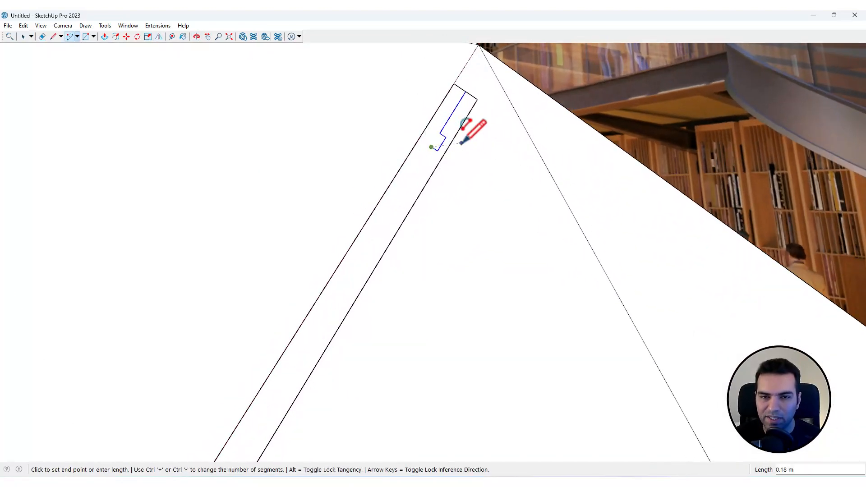
scroll(451, 149, "down", 5)
scroll(382, 276, "up", 5)
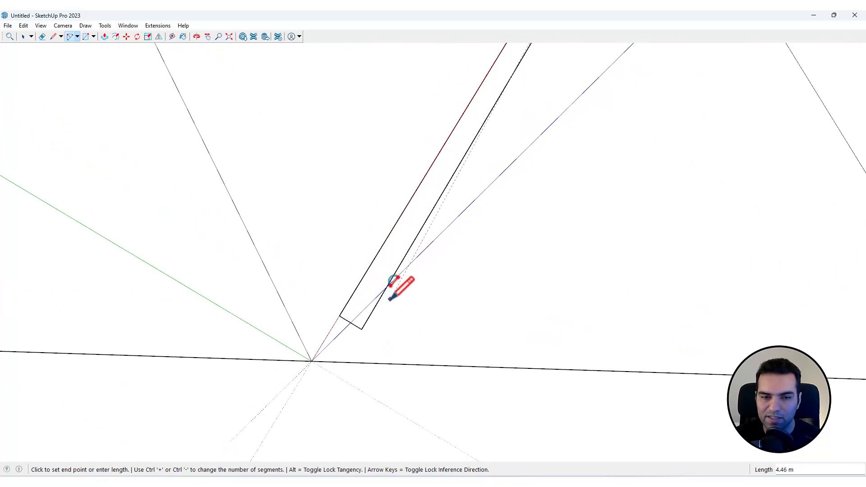
middle_click_drag(390, 297, 355, 328)
scroll(388, 312, "down", 7)
key("space")
scroll(451, 219, "up", 2)
scroll(452, 220, "up", 2)
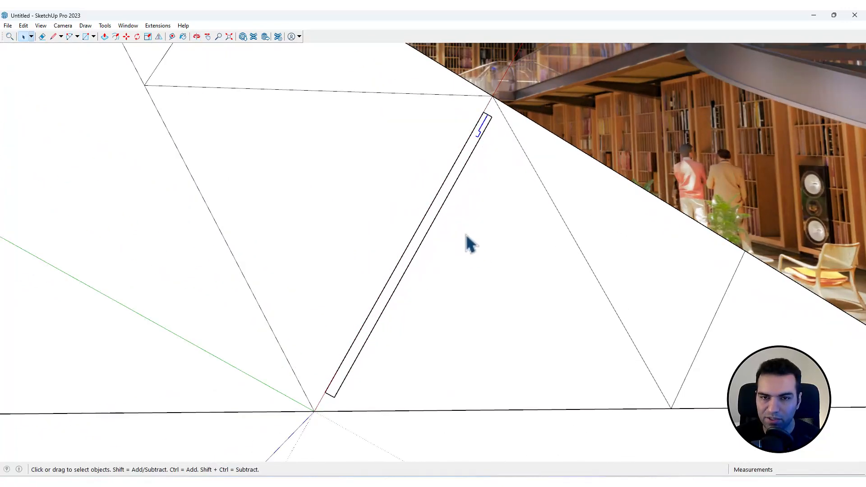
Undo the flip of the collar outline
scroll(332, 396, "up", 3)
left_click_drag(314, 352, 300, 419)
scroll(343, 403, "up", 3)
scroll(358, 365, "down", 6)
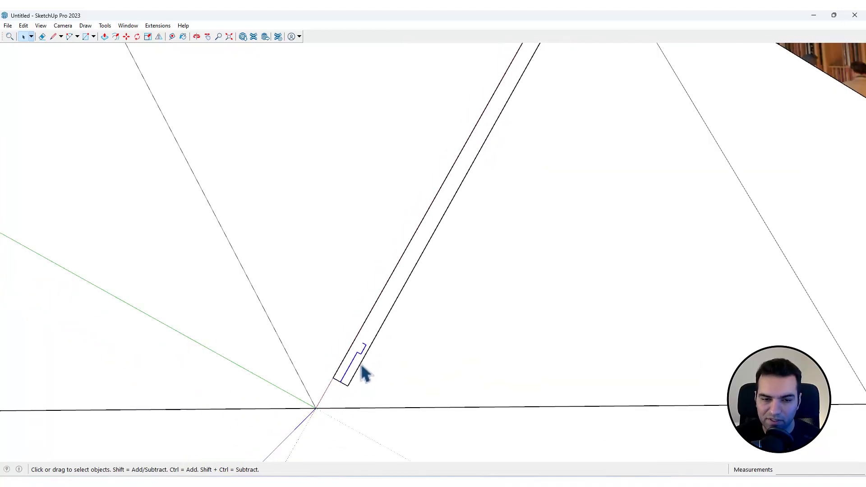
Mirror a copy of the lower collar outline to the strut's upper end about a plane at the strut's midlength
scroll(371, 361, "up", 3)
scroll(381, 332, "down", 2)
middle_click_drag(382, 331, 357, 327)
left_click(159, 36)
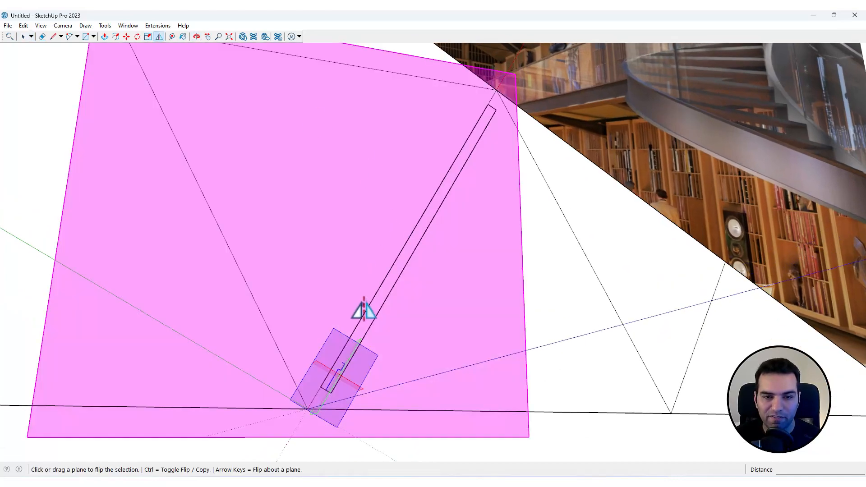
scroll(353, 387, "up", 2)
middle_click_drag(353, 387, 391, 337)
key("ctrl")
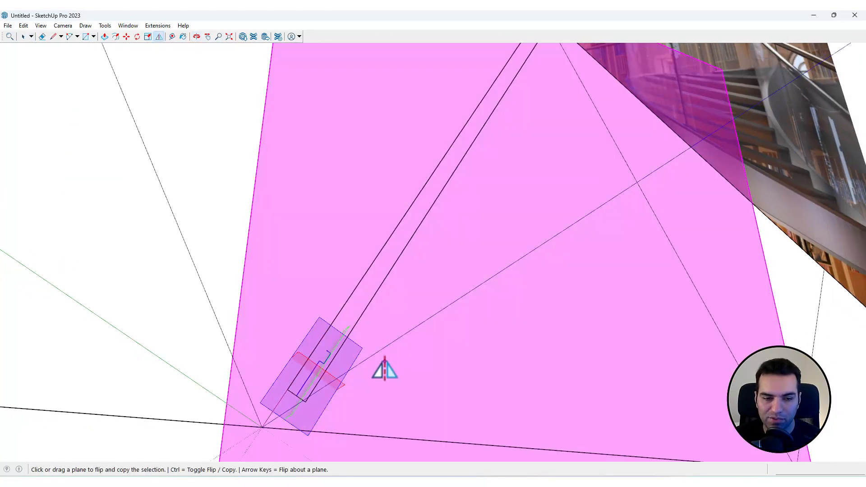
left_click_drag(331, 384, 452, 175)
scroll(447, 247, "down", 4)
key("space")
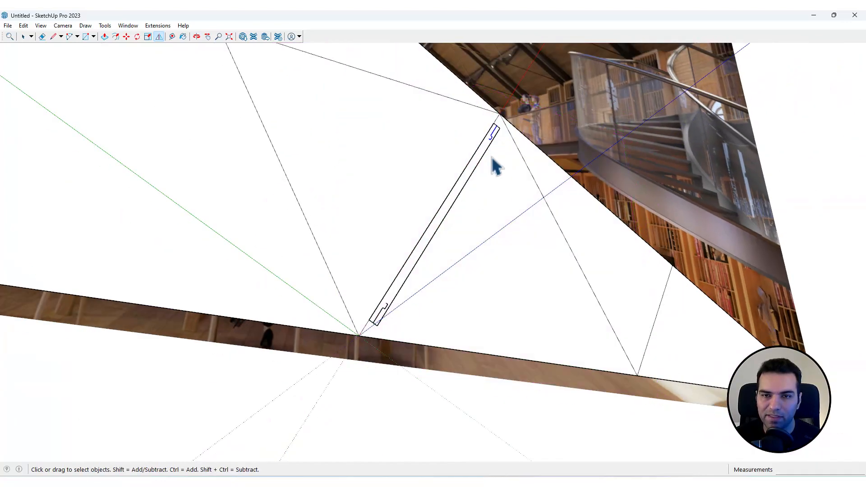
Draw a two-point arc joining the inner ends of both collars, bulging about 0.08 m to the midpoint of the rectangle's outer edge
scroll(492, 155, "up", 3)
key("a")
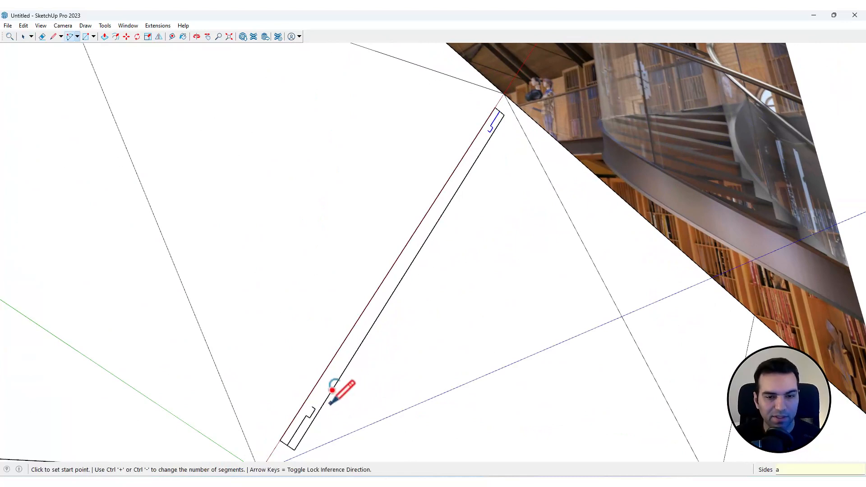
scroll(311, 408, "up", 1)
left_click(307, 407)
scroll(307, 408, "down", 2)
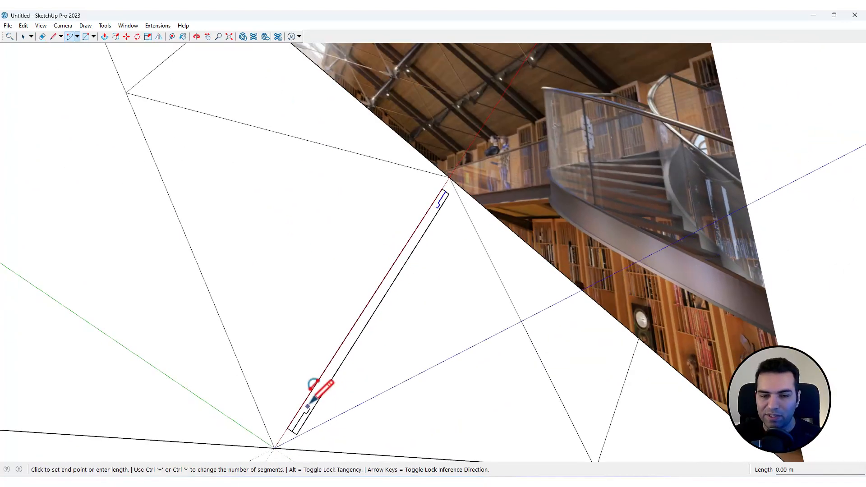
scroll(307, 408, "up", 1)
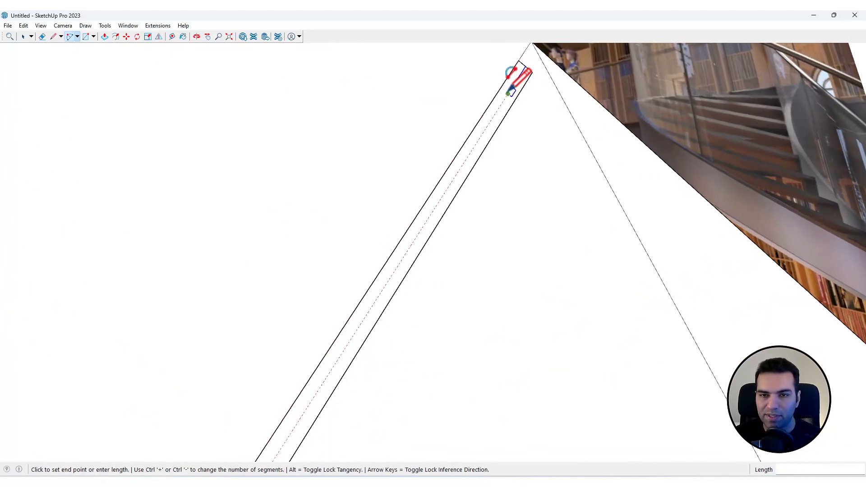
scroll(514, 77, "up", 2)
left_click(510, 90)
scroll(415, 232, "down", 3)
scroll(397, 272, "up", 2)
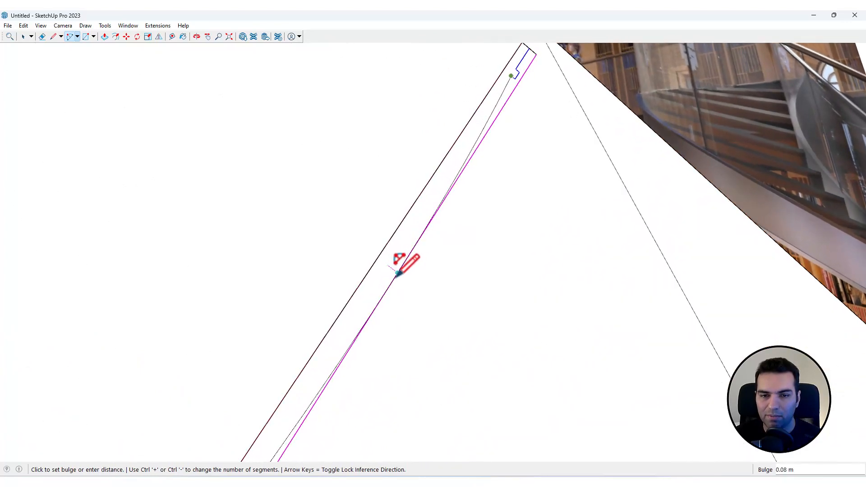
scroll(397, 273, "down", 3)
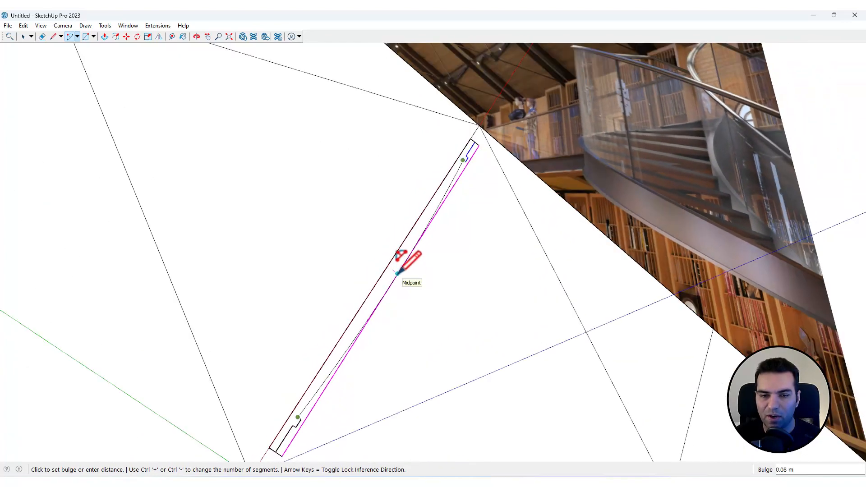
left_click(396, 273)
Erase the rectangle's outer long edge and the leftover end segments outside the strut's half profile
key("space")
key("e")
scroll(483, 153, "up", 3)
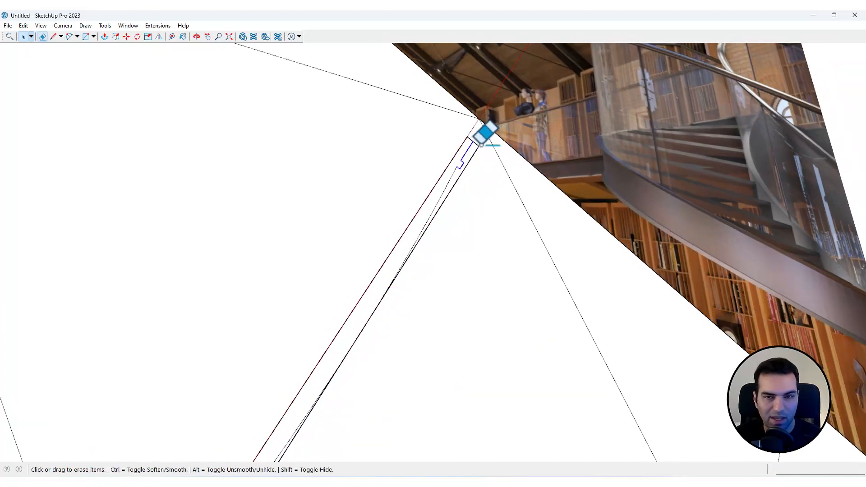
scroll(483, 154, "down", 5)
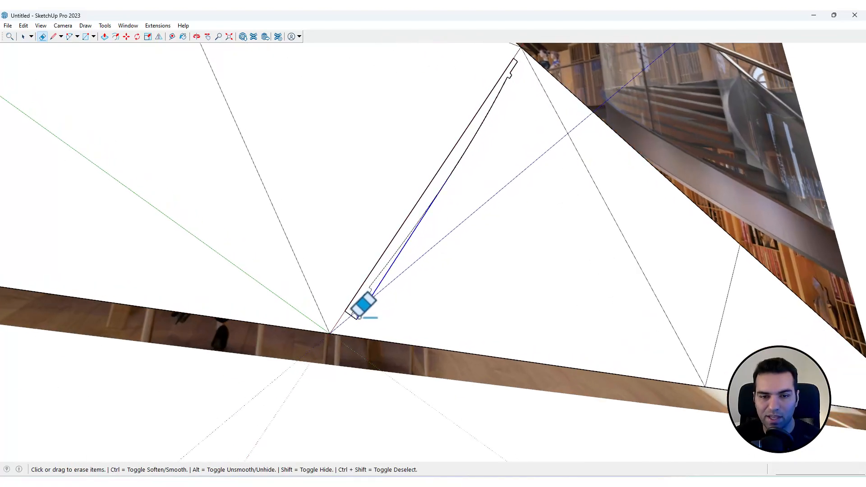
key("space")
scroll(460, 230, "down", 3)
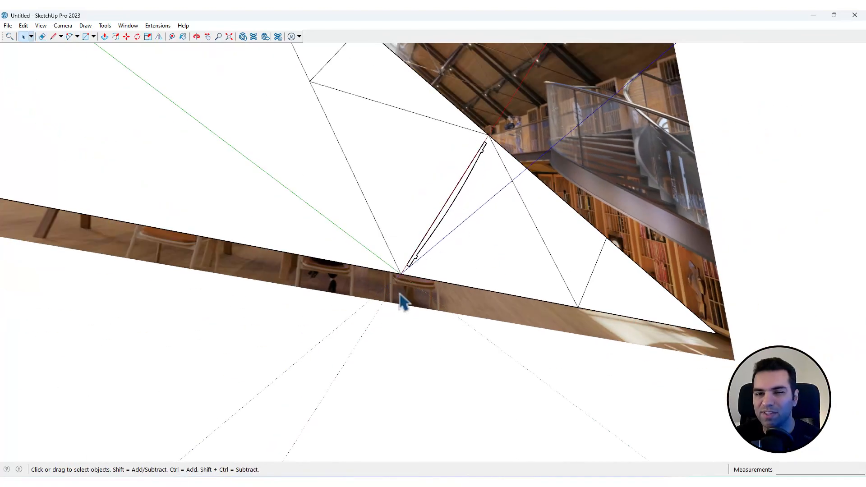
scroll(402, 283, "up", 4)
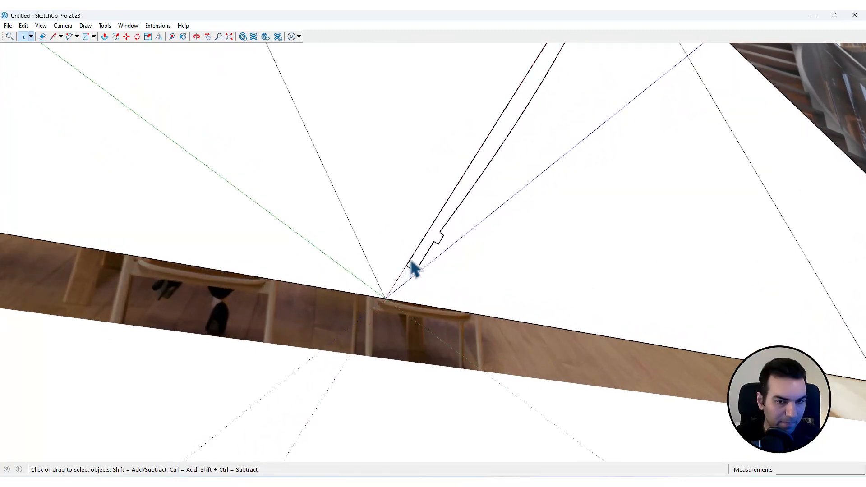
Draw a circle of about 0.18 m radius, perpendicular to the strut axis, centred on the half profile's lower inner corner
scroll(413, 268, "up", 3)
key("c")
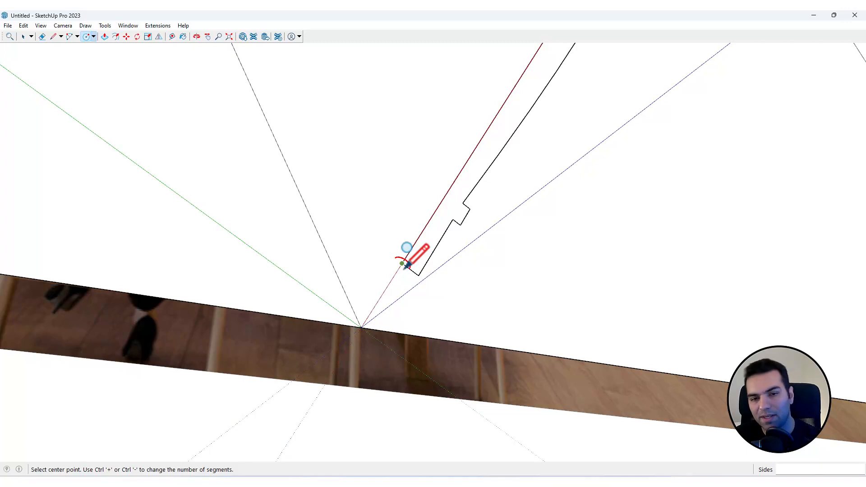
left_click(402, 263)
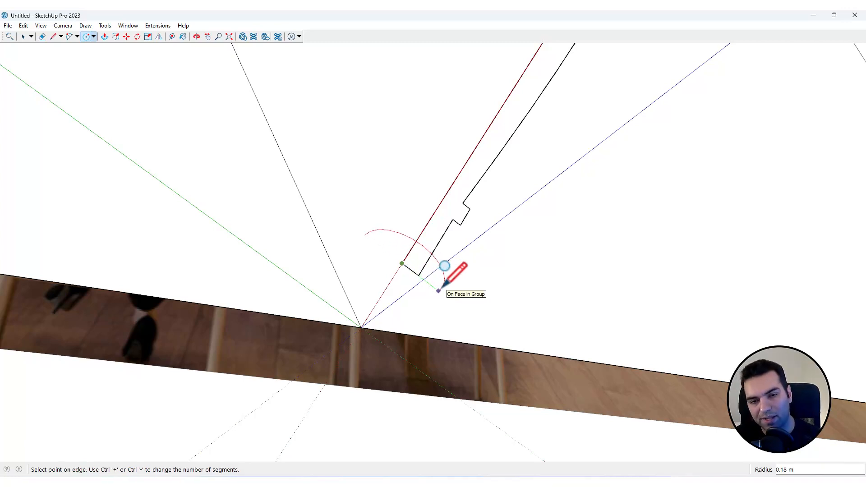
left_click(440, 289)
Revolve the strut's half profile along the circle with Follow Me and delete the path circle
key("space")
left_click(435, 272)
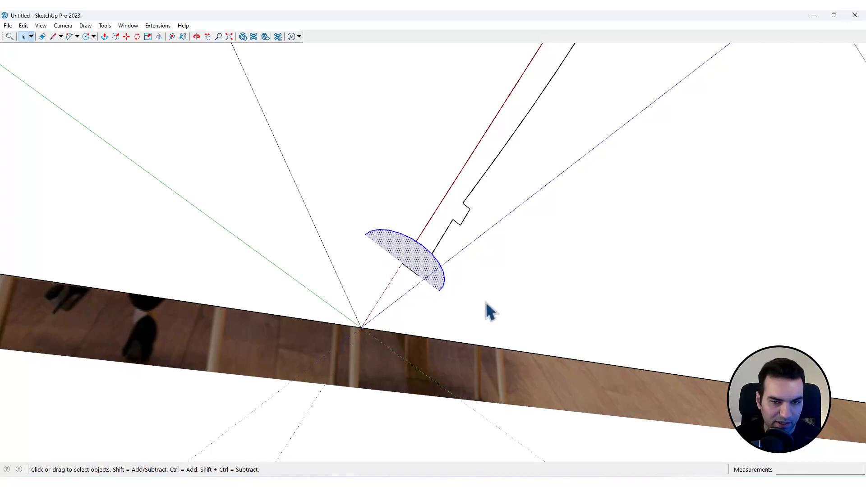
left_click(435, 261)
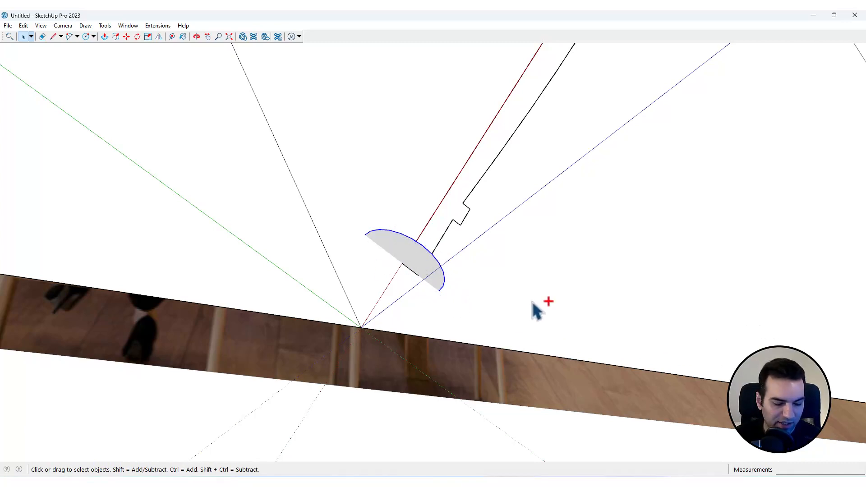
key("f")
left_click(447, 221)
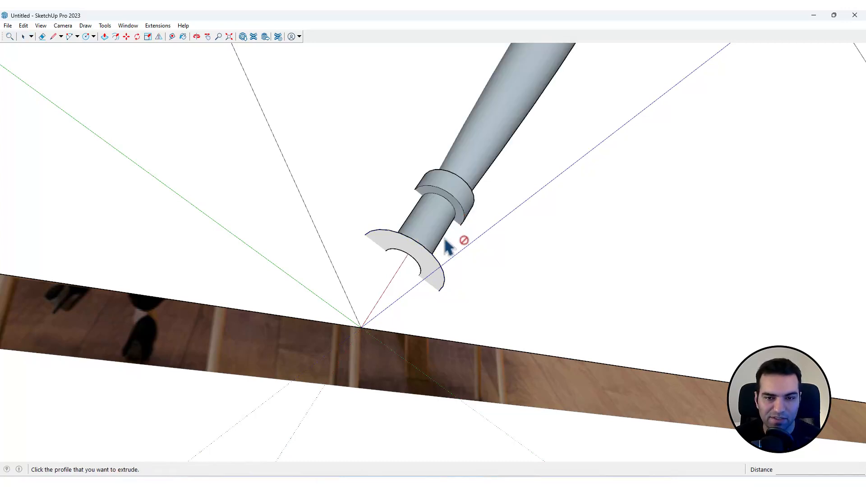
key("space")
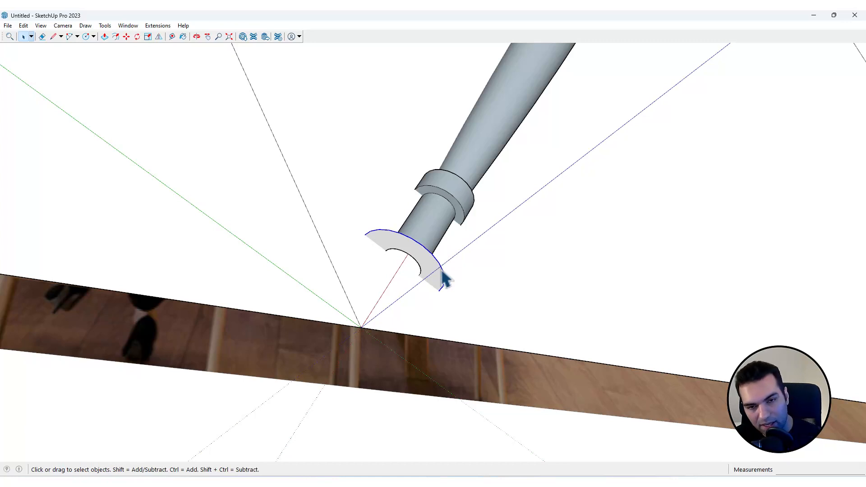
key("Delete")
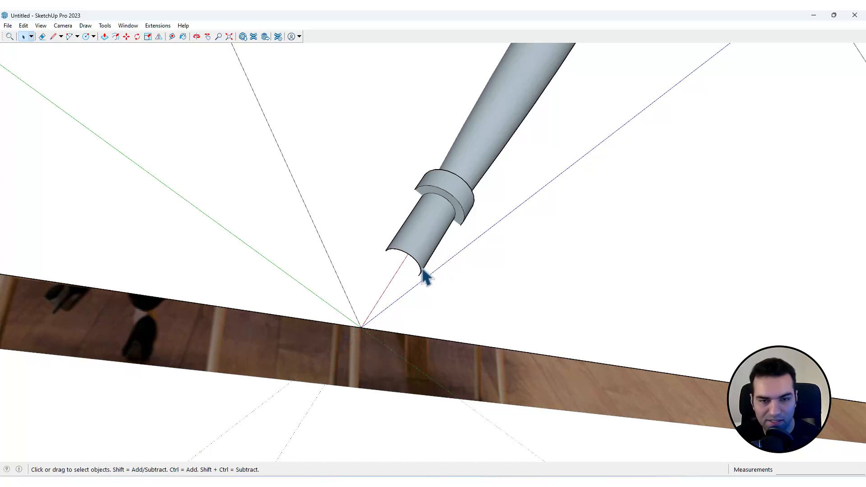
Close the strut's open lower end with a face by drawing an edge across its rim, and erase that helper edge
key("l")
scroll(409, 256, "up", 2)
left_click(405, 249)
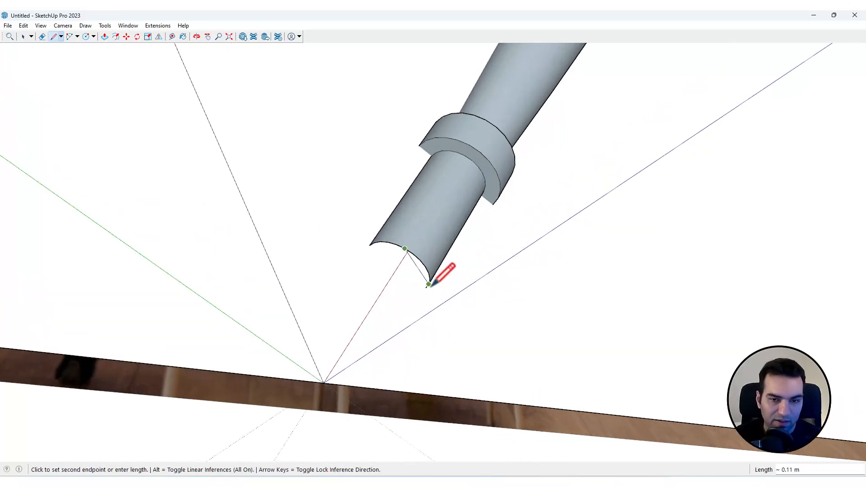
left_click(426, 287)
key("space")
key("e")
left_click(418, 267)
key("space")
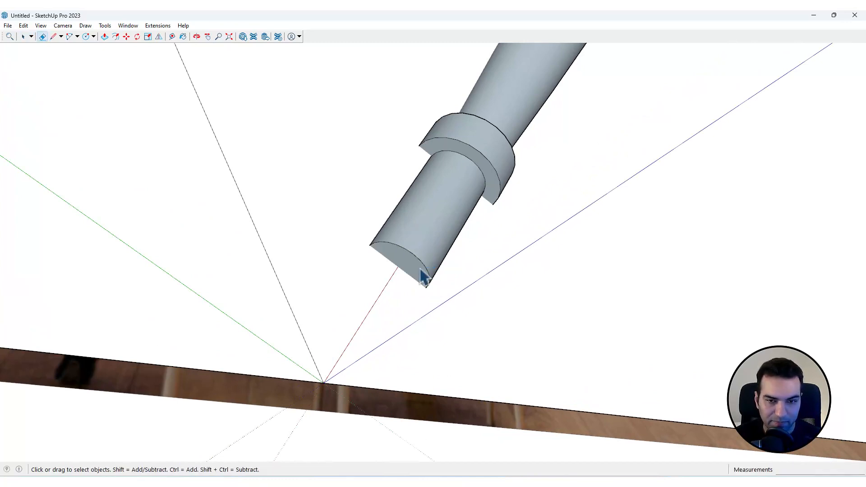
Select all of the revolved strut's geometry and reverse its faces
scroll(426, 267, "down", 6)
scroll(428, 272, "down", 3)
triple_click(465, 188)
right_click(466, 189)
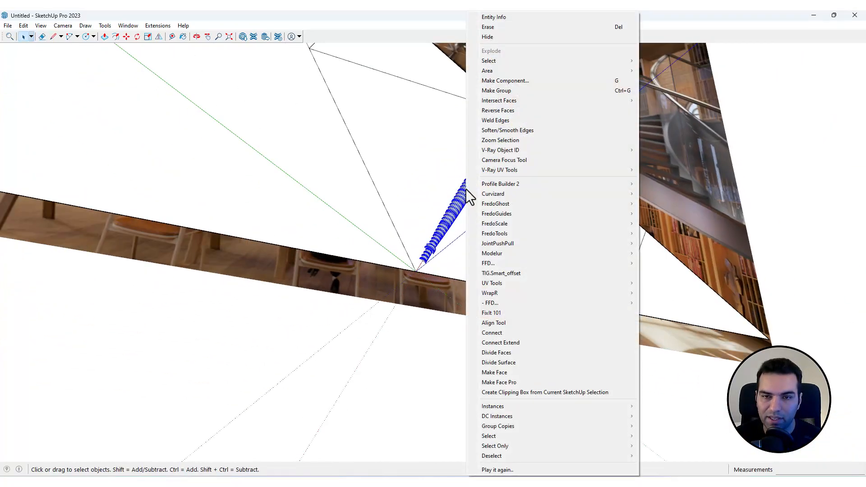
left_click(500, 113)
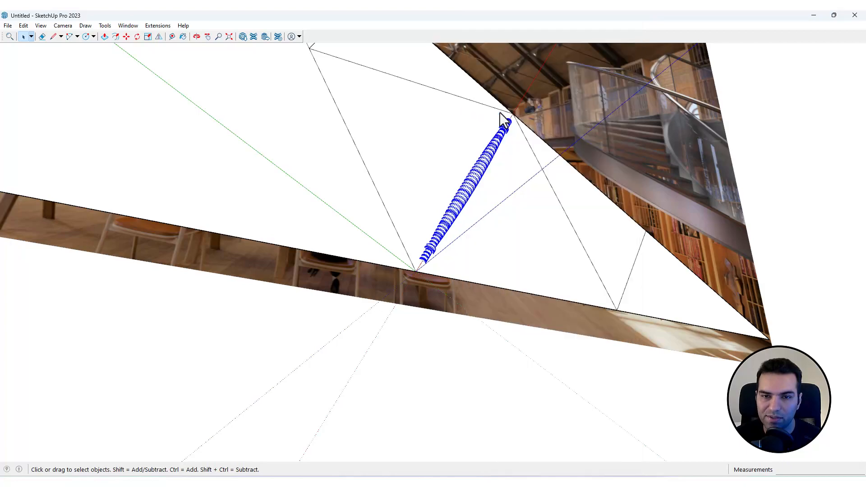
left_click(493, 373)
Group all of the revolved strut's geometry
middle_click_drag(501, 170, 393, 265)
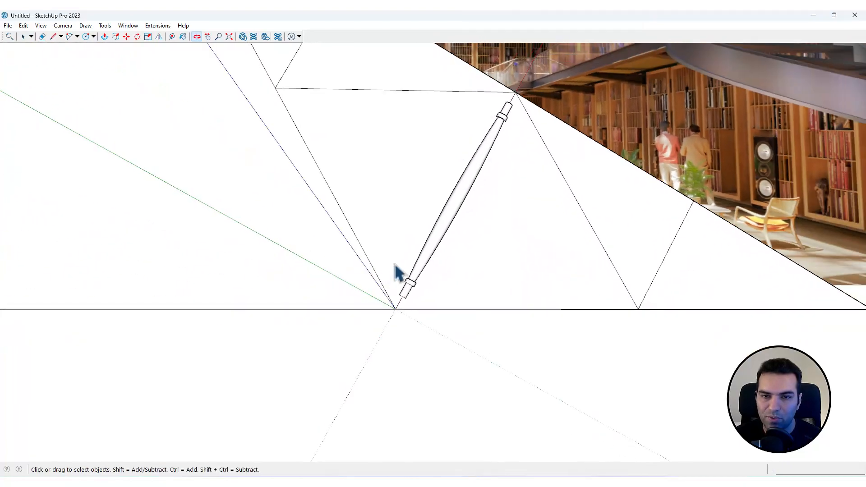
scroll(433, 184, "down", 6)
middle_click_drag(494, 115, 487, 159, "shift")
scroll(464, 132, "up", 7)
scroll(405, 165, "down", 6)
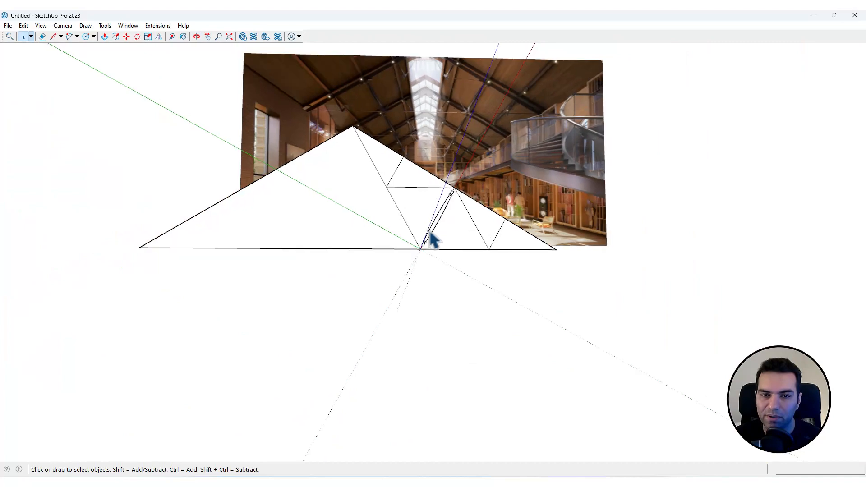
scroll(433, 239, "up", 6)
triple_click(453, 189)
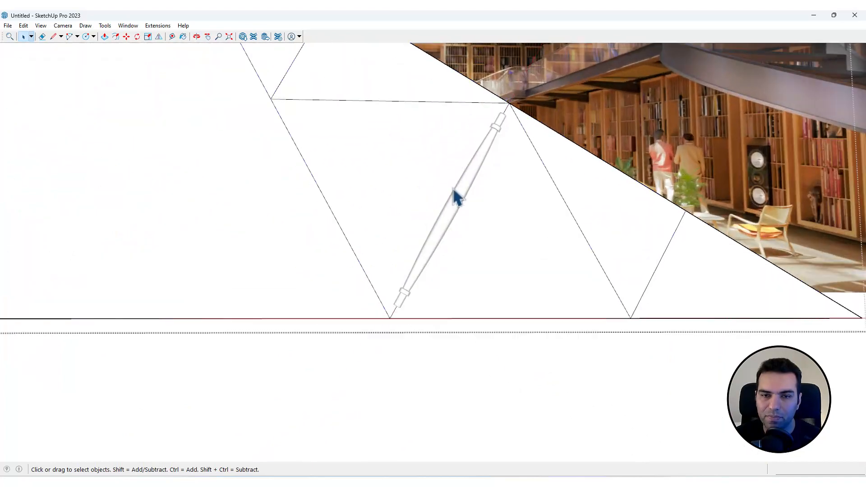
key("Escape")
triple_click(464, 194)
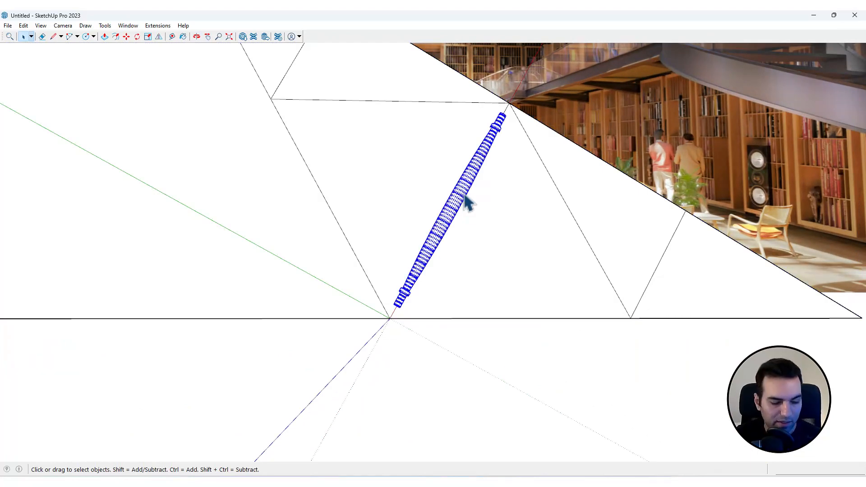
key("ctrl+g")
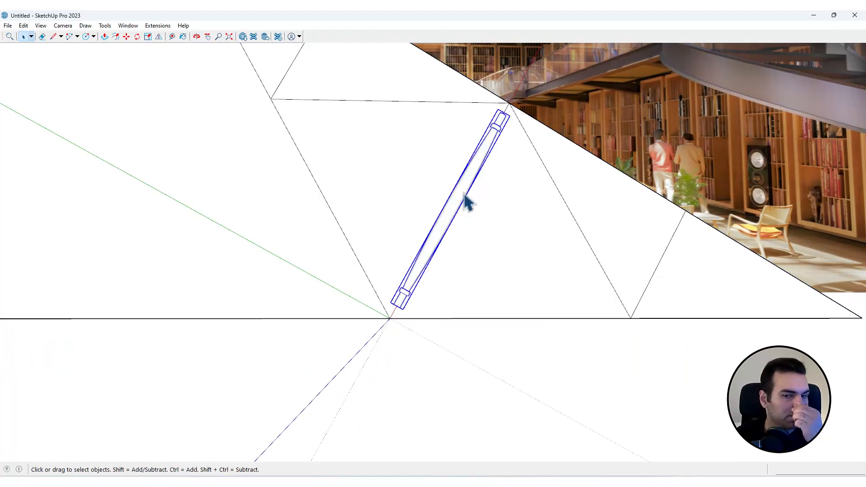
Examine the connector plates where struts and rods meet in the reference photo, comparing them with the modelled strut's lower end
scroll(389, 312, "up", 4)
scroll(403, 301, "up", 4)
middle_click_drag(403, 301, 441, 284, "shift")
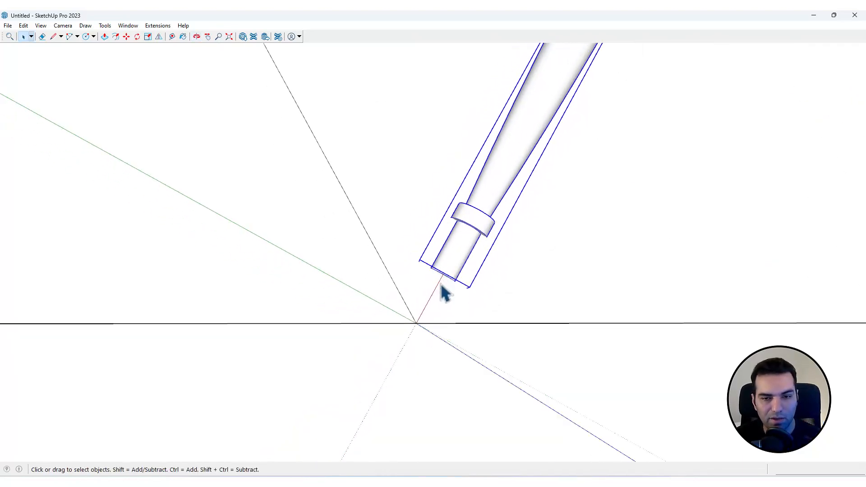
scroll(444, 293, "up", 1)
scroll(402, 277, "down", 3)
scroll(555, 122, "down", 3)
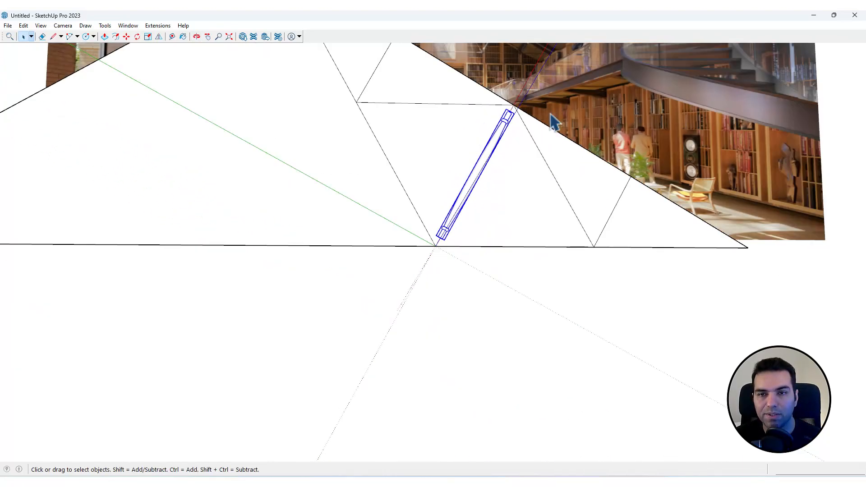
scroll(555, 122, "down", 2)
scroll(493, 120, "up", 5)
scroll(474, 176, "up", 3)
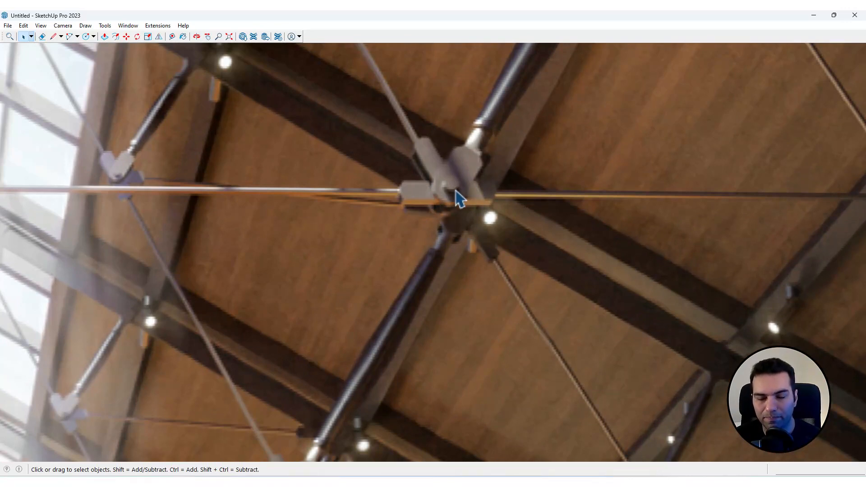
scroll(463, 172, "down", 6)
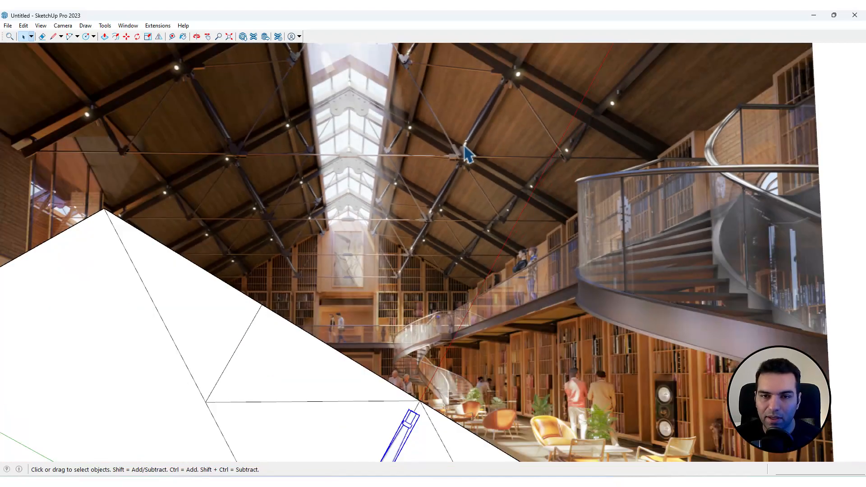
scroll(467, 154, "up", 6)
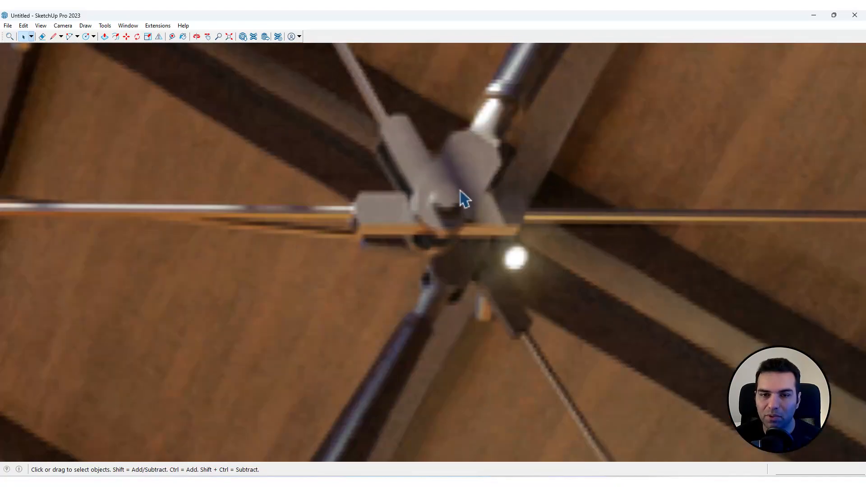
scroll(478, 180, "down", 5)
scroll(487, 118, "down", 4)
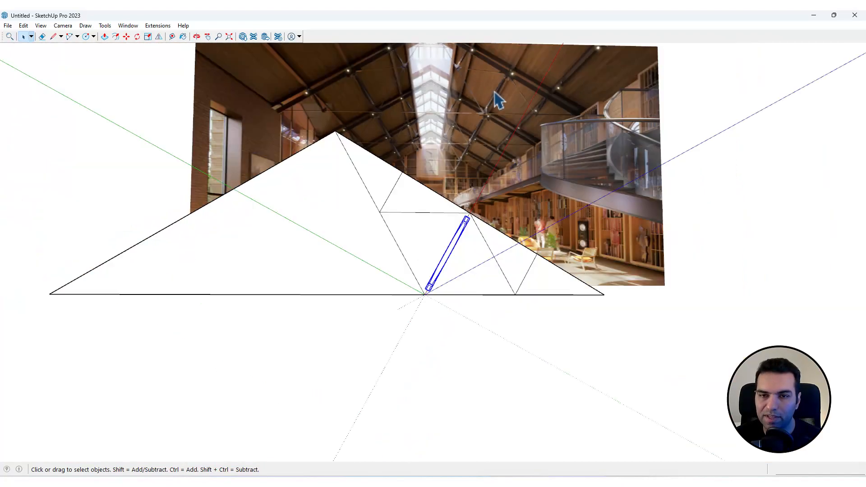
Draw a rectangle from its center, about 0.74 m by 0.26 m, on the strut axis so it overlaps the strut's lower end
scroll(466, 234, "up", 6)
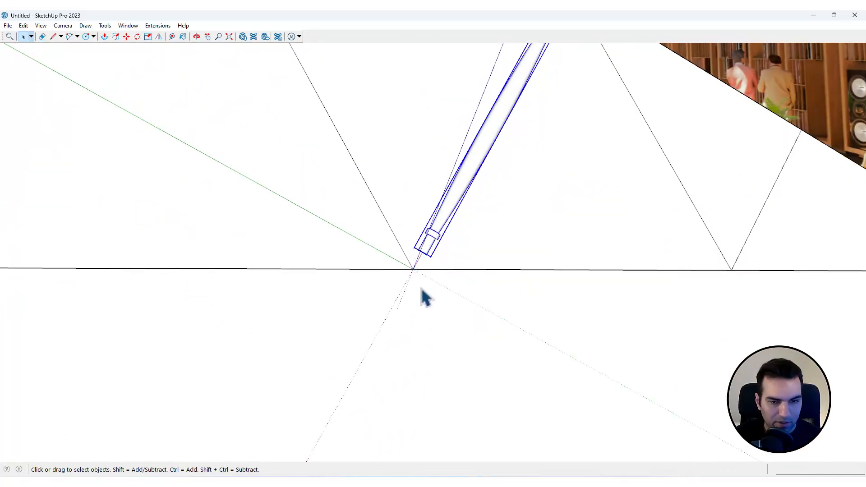
scroll(414, 268, "up", 4)
key("r")
scroll(425, 247, "up", 1)
mouse_move(430, 248)
middle_mouse_down()
mouse_move(443, 263)
mouse_move(455, 253)
middle_mouse_up()
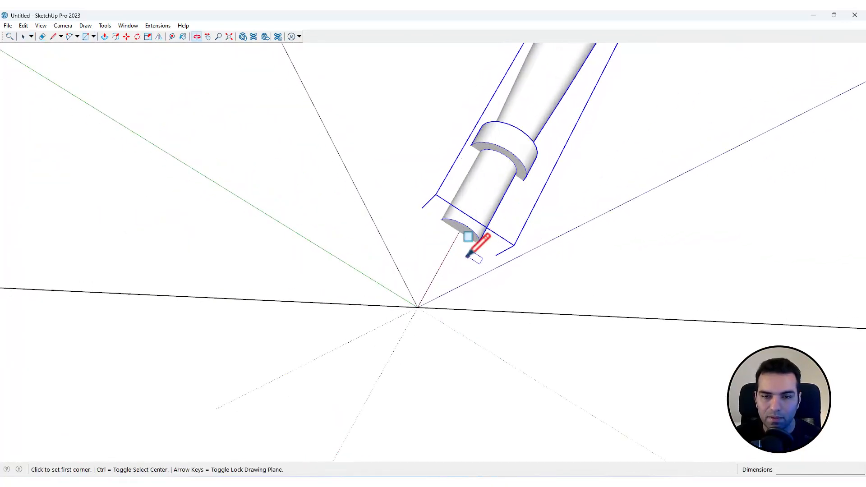
left_click(438, 271)
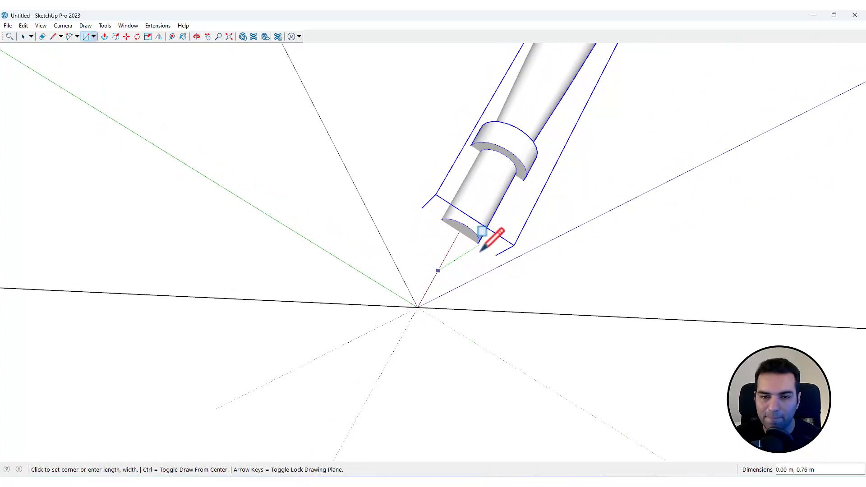
left_click(512, 205)
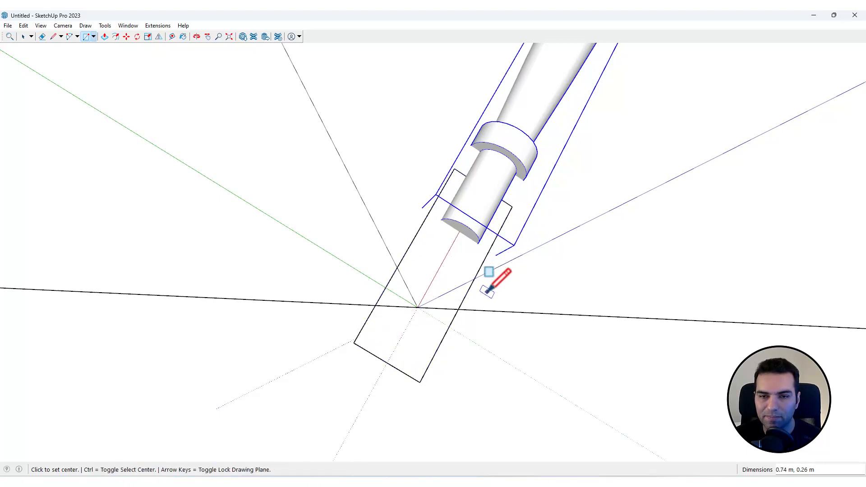
Move the rectangle's lower short edge about 0.07 m along the strut axis toward the strut
key("space")
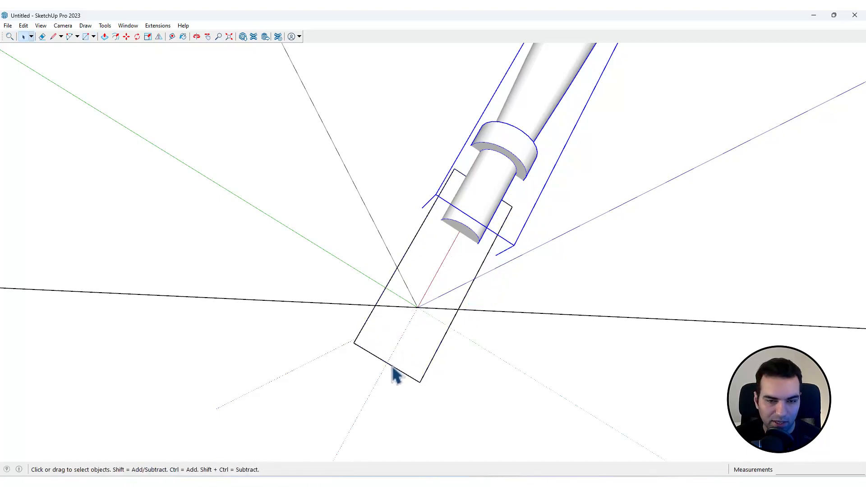
key("m")
left_click(412, 378)
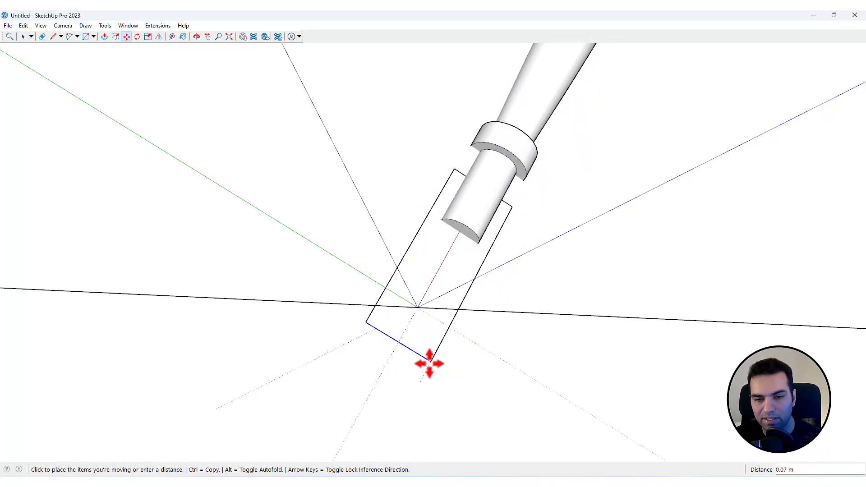
left_click(429, 362)
Draw a diagonal line about 0.19 m long across the lower corner of the rectangle, from its short edge to the adjacent long edge
key("space")
key("l")
scroll(412, 350, "up", 2)
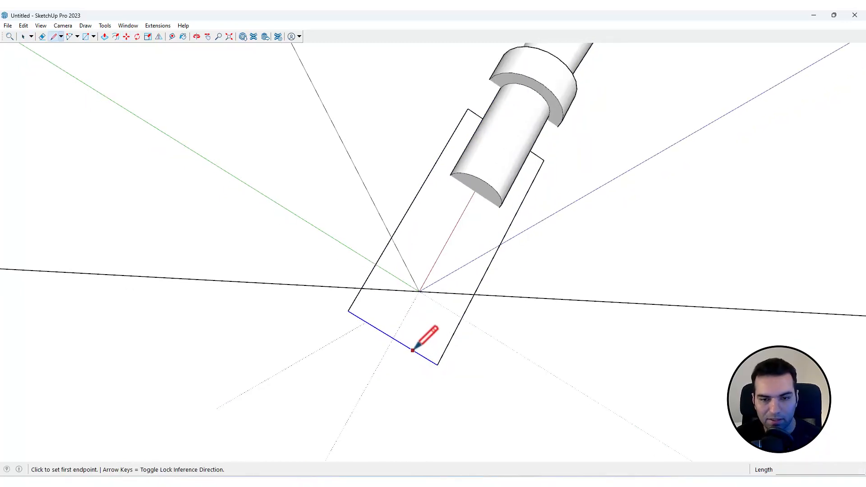
left_click(412, 350)
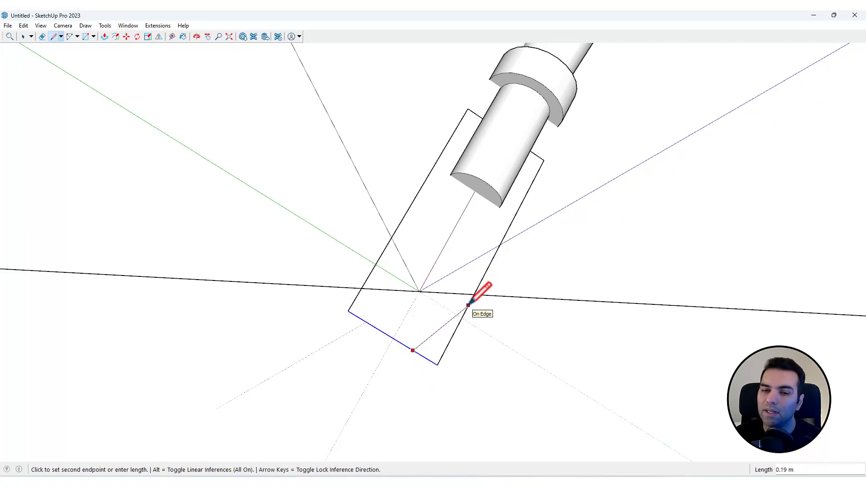
left_click(468, 305)
Mirror a copy of the corner triangle to the rectangle's opposite lower corner about a plane through the axis origin
key("space")
left_click(438, 351)
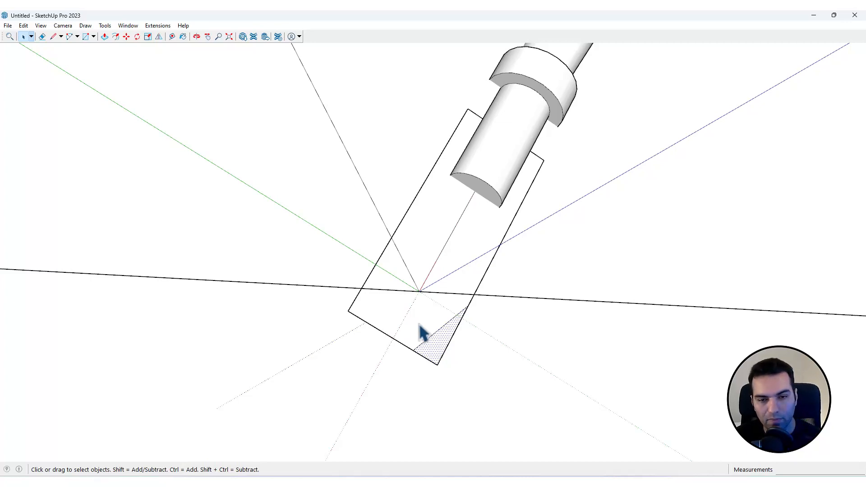
left_click(159, 37)
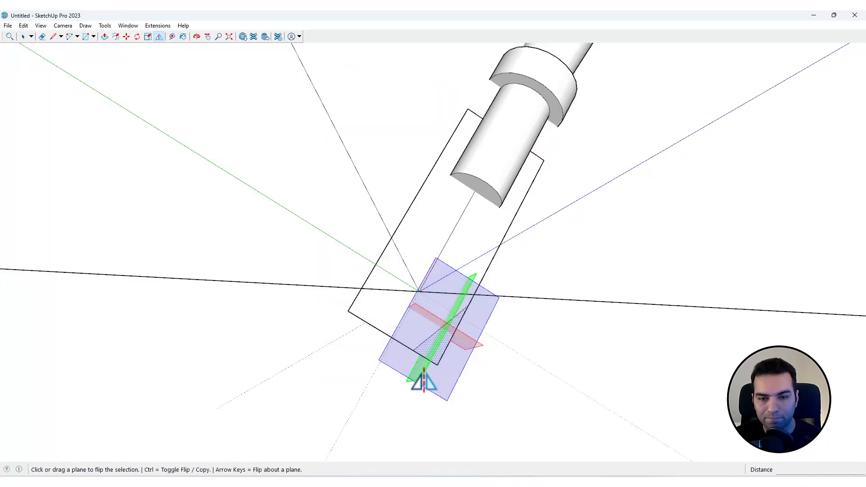
left_click_drag(423, 381, 421, 303)
key("ctrl")
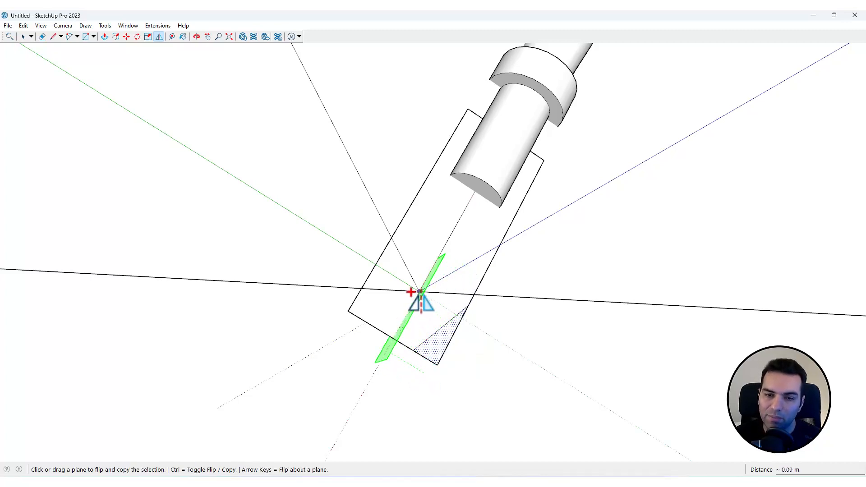
left_click_drag(421, 303, 413, 292)
key("space")
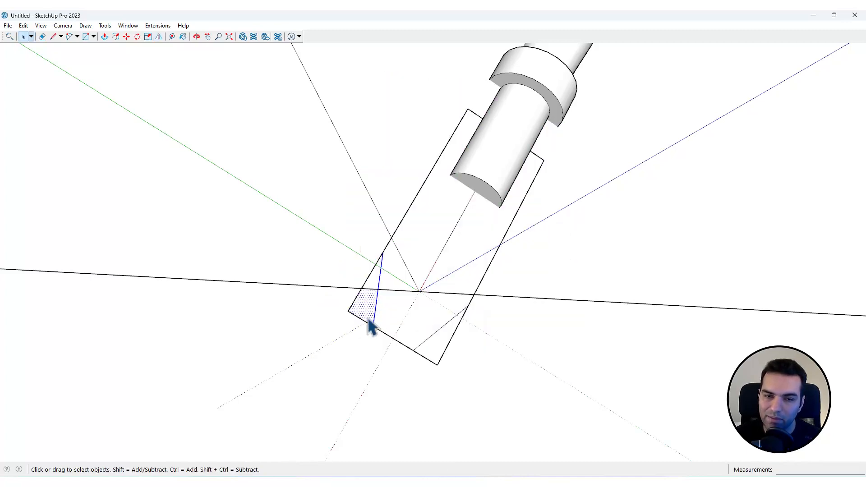
Erase the outer edges of both corner triangles to leave a chamfered connector plate outline
key("e")
left_click_drag(352, 305, 362, 323)
left_click_drag(451, 350, 432, 369)
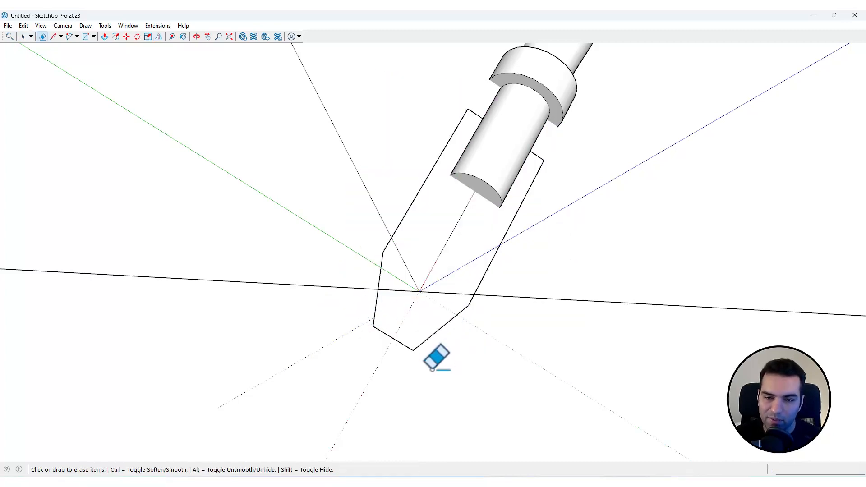
Draw a diagonal line across the plate outline's upper corner, from the short edge beside the strut to the adjacent long edge
scroll(452, 340, "down", 5)
scroll(480, 282, "up", 3)
key("space")
key("l")
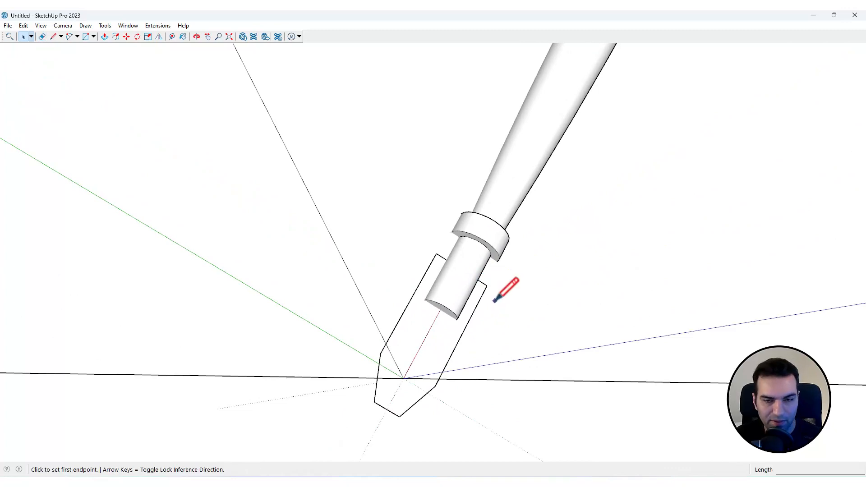
scroll(485, 300, "up", 3)
scroll(412, 195, "down", 2)
scroll(405, 184, "up", 5)
left_click(397, 182)
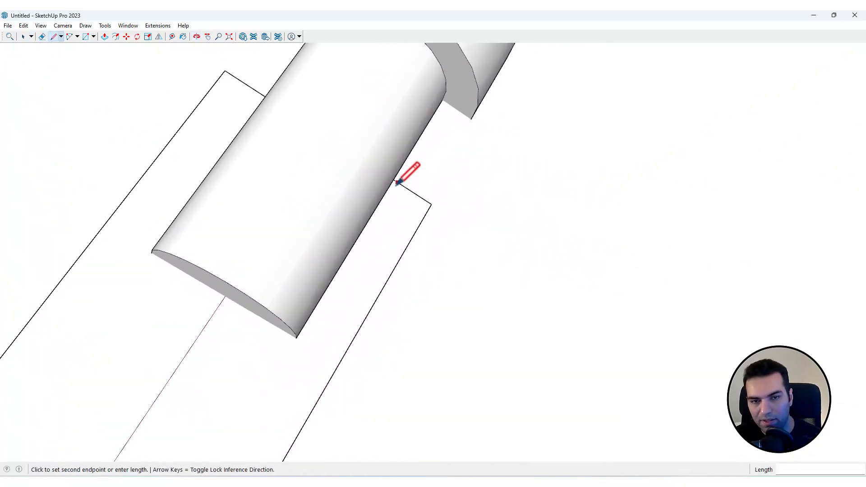
left_click(412, 236)
key("e")
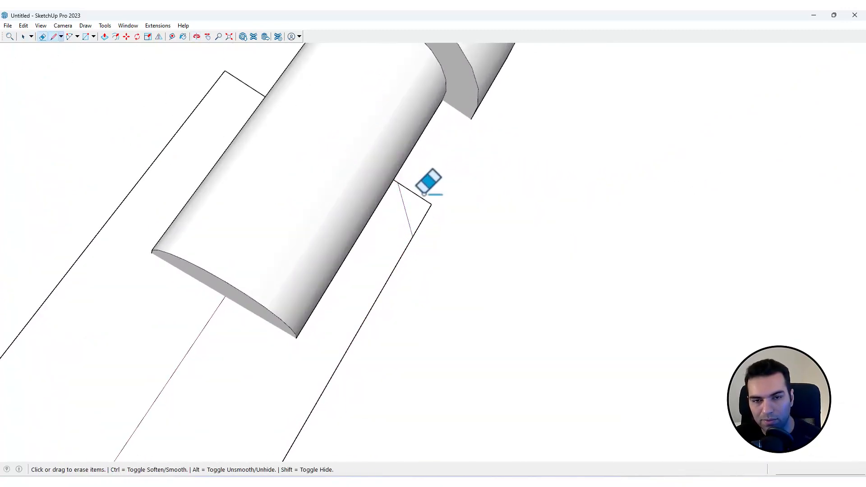
Mirror a copy of the upper corner triangle to the plate outline's opposite upper corner about a plane through the axis origin
key("space")
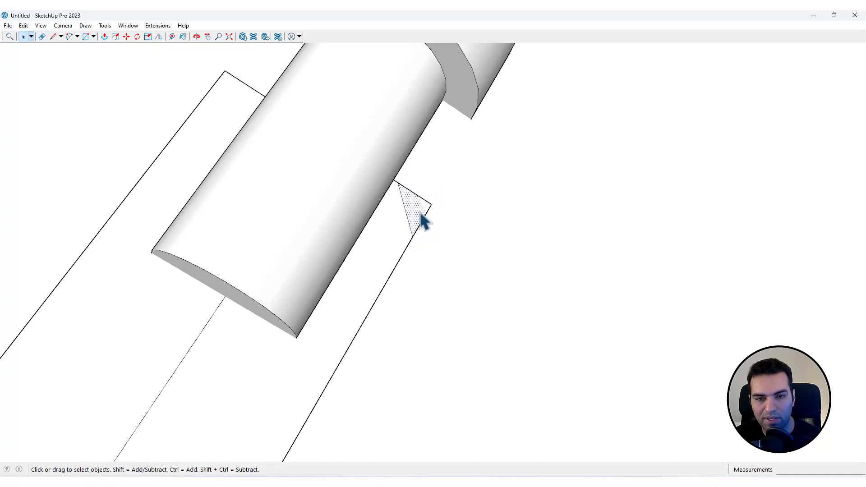
scroll(421, 221, "down", 5)
scroll(421, 221, "up", 2)
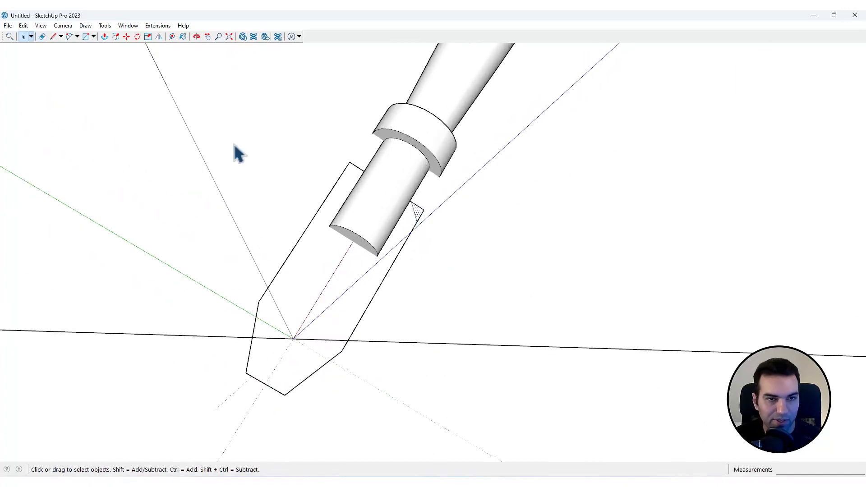
left_click(159, 37)
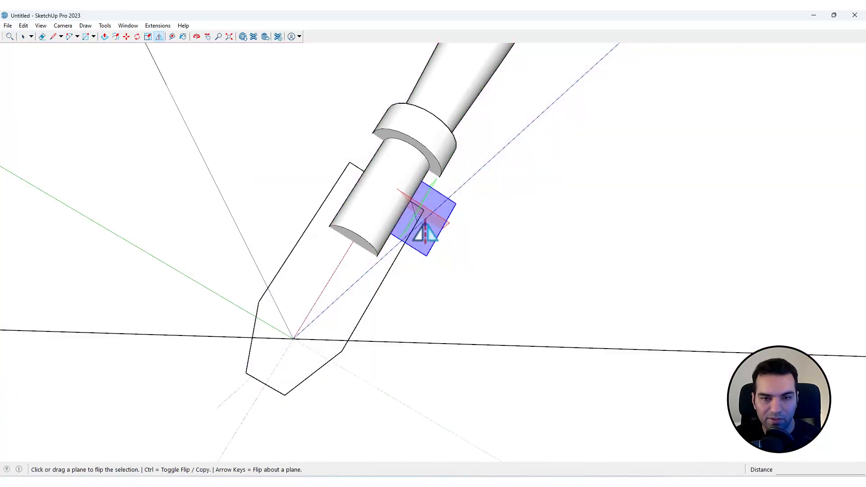
mouse_move(436, 192)
left_mouse_down()
mouse_move(386, 199)
mouse_move(295, 340)
left_mouse_up()
key("ctrl")
key("space")
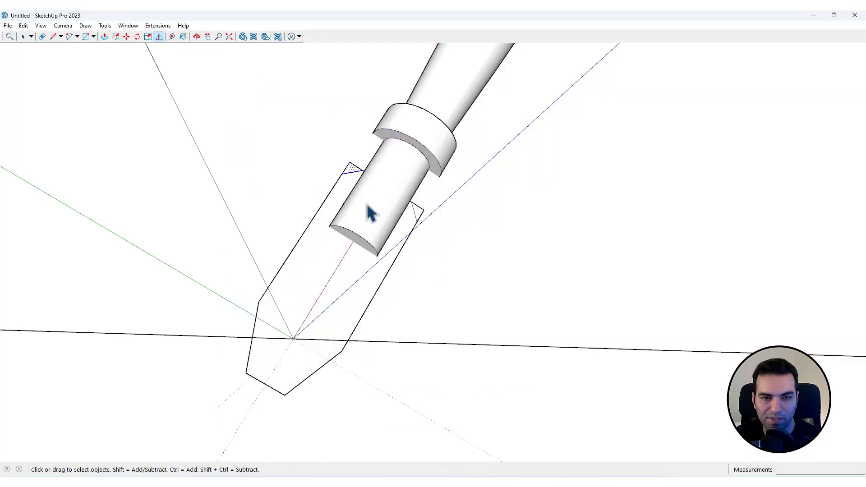
Erase the outer edges of both upper corner triangles to chamfer the strut end of the connector plate outline
key("e")
left_click_drag(420, 205, 418, 216)
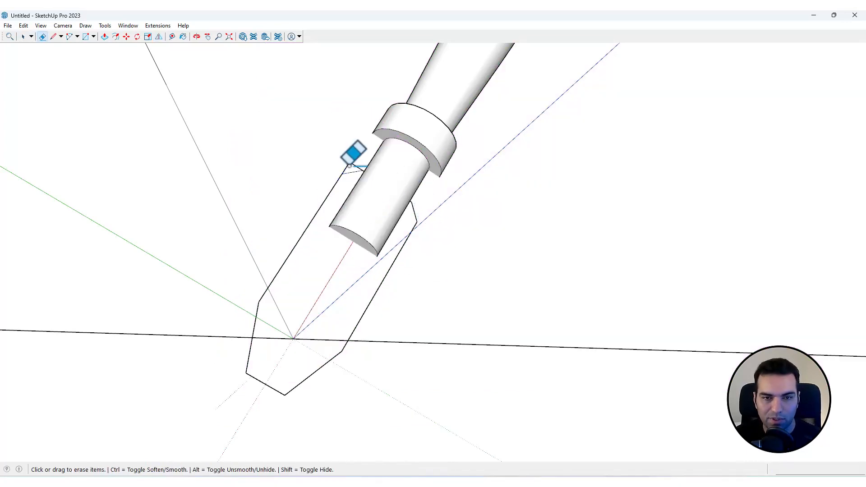
left_click_drag(354, 165, 342, 170)
key("space")
scroll(395, 187, "down", 2)
key("space")
scroll(392, 203, "down", 2)
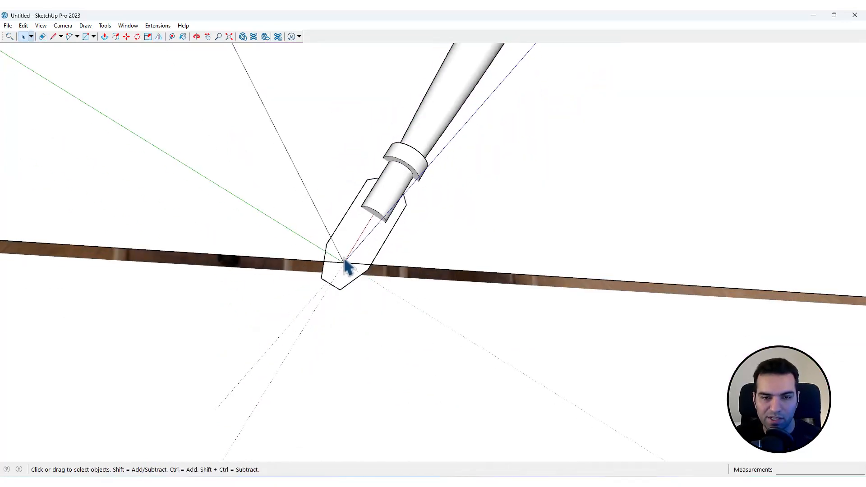
Extrude the chamfered connector plate face about 0.02 m
scroll(347, 266, "up", 2)
middle_click_drag(362, 259, 618, 247)
scroll(460, 234, "up", 3)
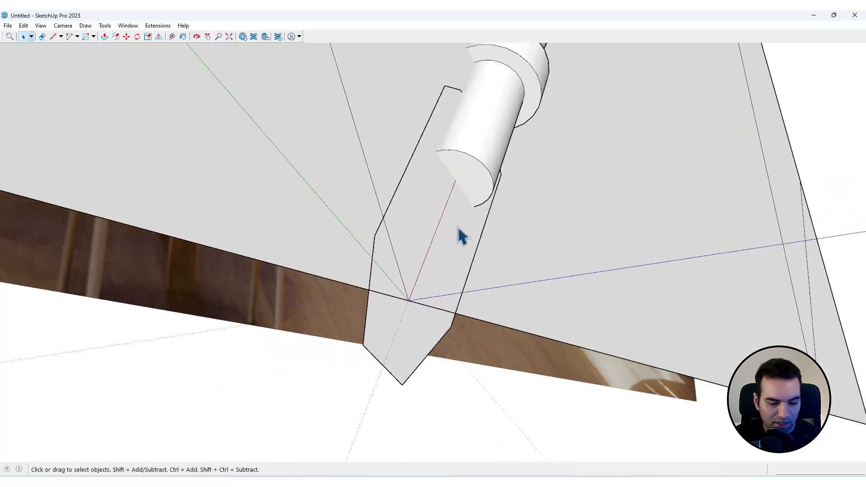
key("p")
left_click(444, 244)
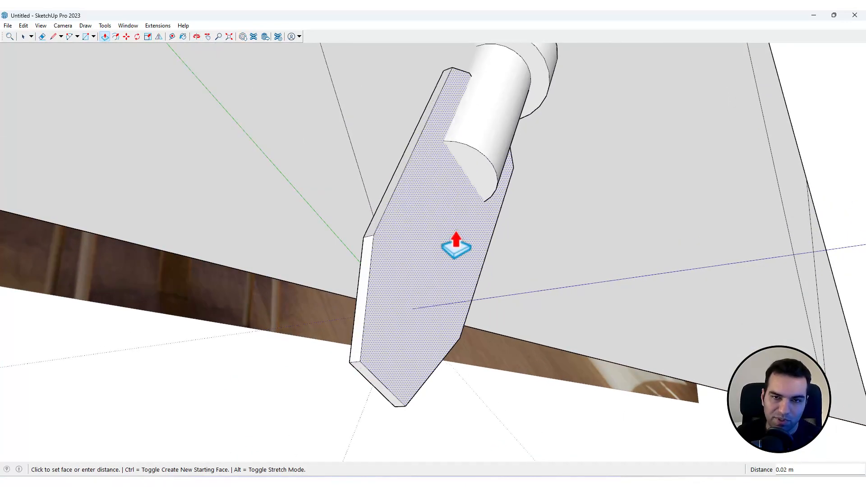
left_click(460, 247)
Move the whole connector plate about 0.05 m along the blue axis to the side of the strut end and group it
key("space")
triple_click(442, 238)
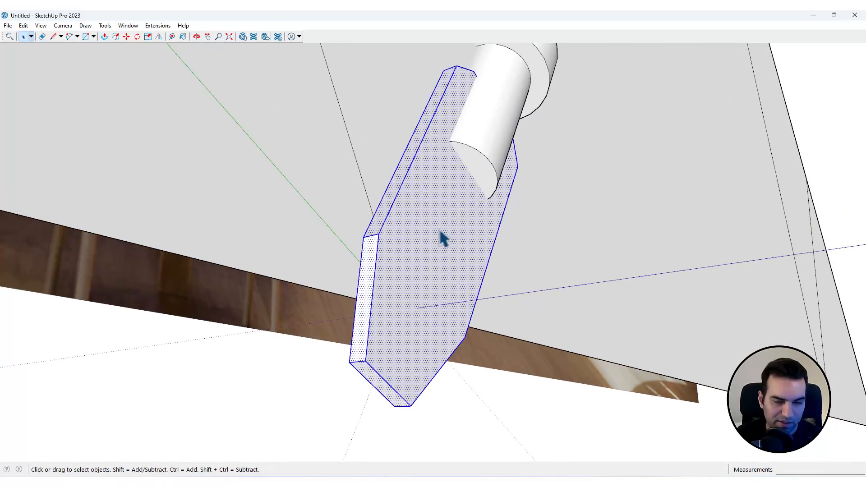
key("m")
left_click(404, 228)
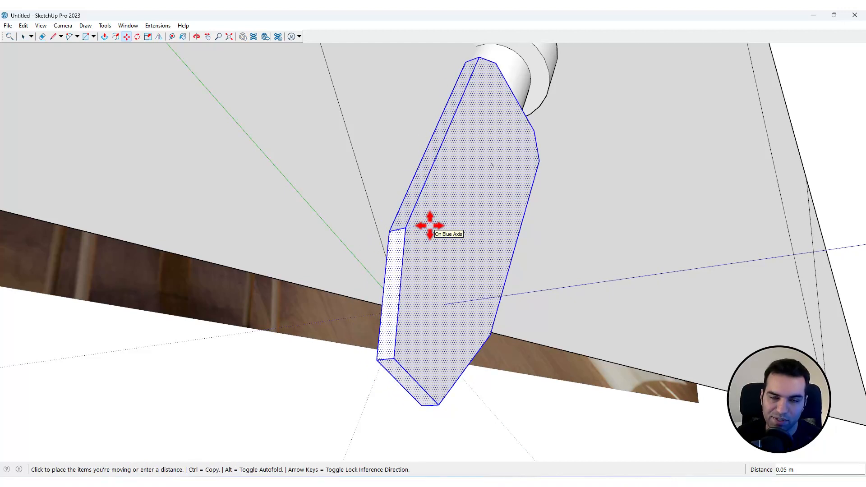
key("Escape")
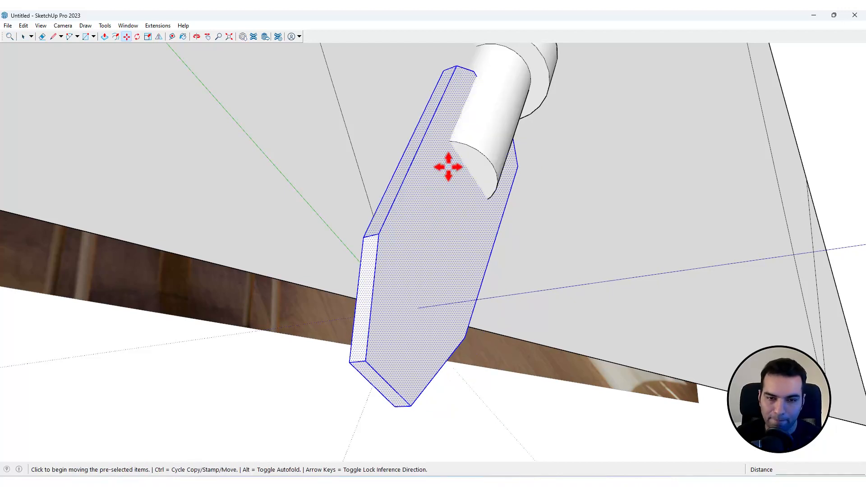
left_click(448, 167)
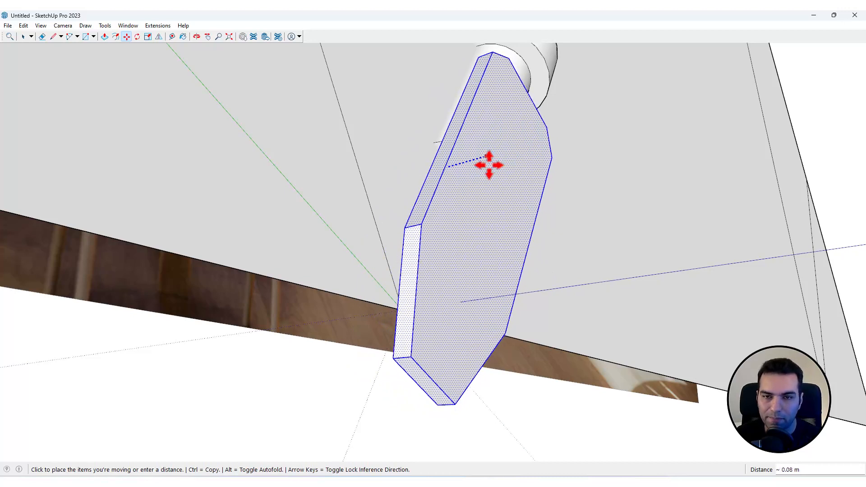
key("Escape")
left_click(460, 98)
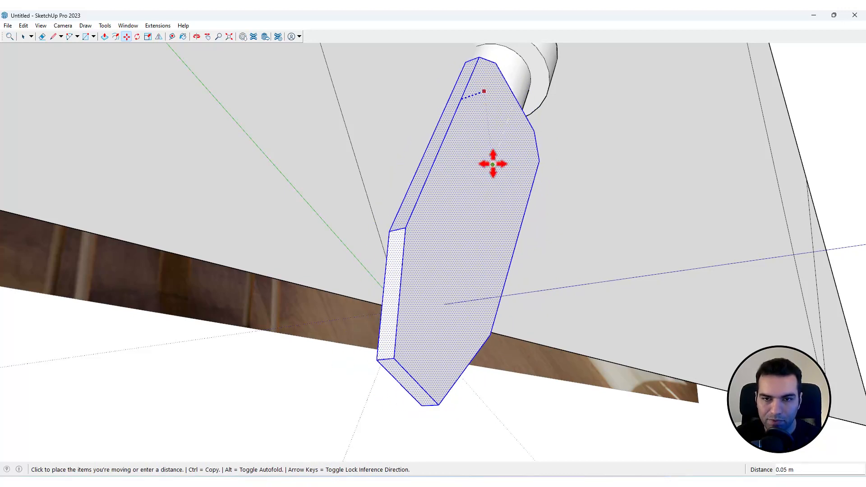
key("Escape")
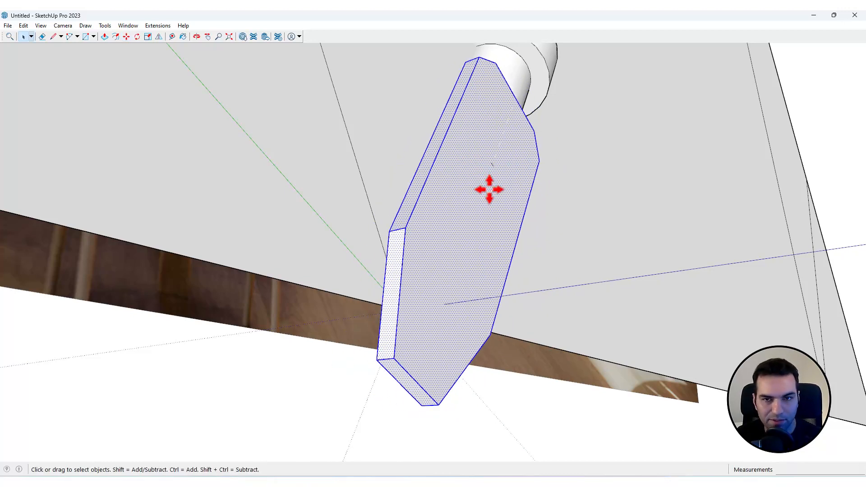
key("ctrl+g")
Copy the connector plate group about 0.12 m along the blue axis to the opposite side of the strut end
middle_click_drag(441, 273, 693, 234)
key("m")
key("ctrl")
left_click(523, 299)
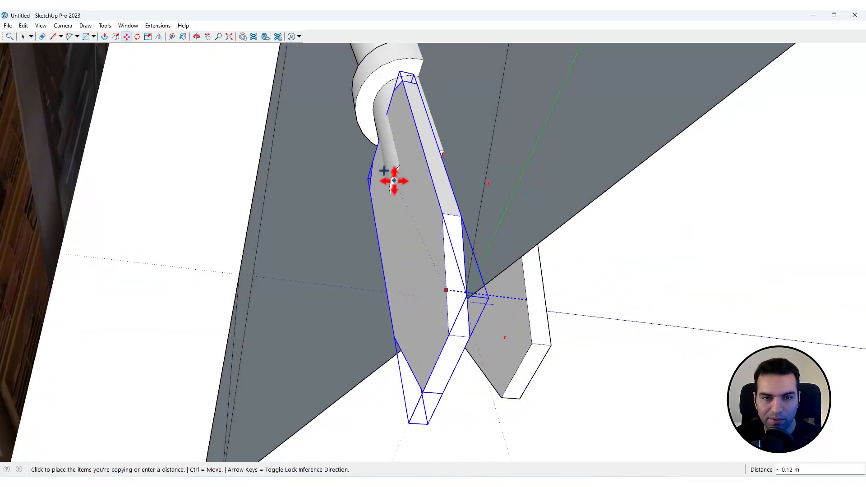
left_click(390, 179)
key("space")
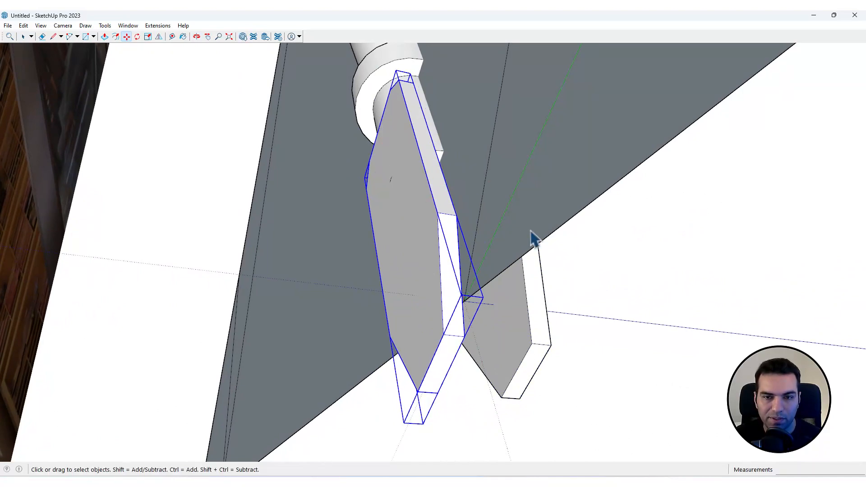
Turn on X-ray display to reveal the axis origin between the two connector plates
mouse_move(534, 235)
middle_mouse_down()
mouse_move(290, 252)
mouse_move(417, 338)
mouse_move(412, 317)
mouse_move(412, 344)
mouse_move(390, 363)
mouse_move(391, 326)
middle_mouse_up()
key("x")
scroll(377, 341, "up", 2)
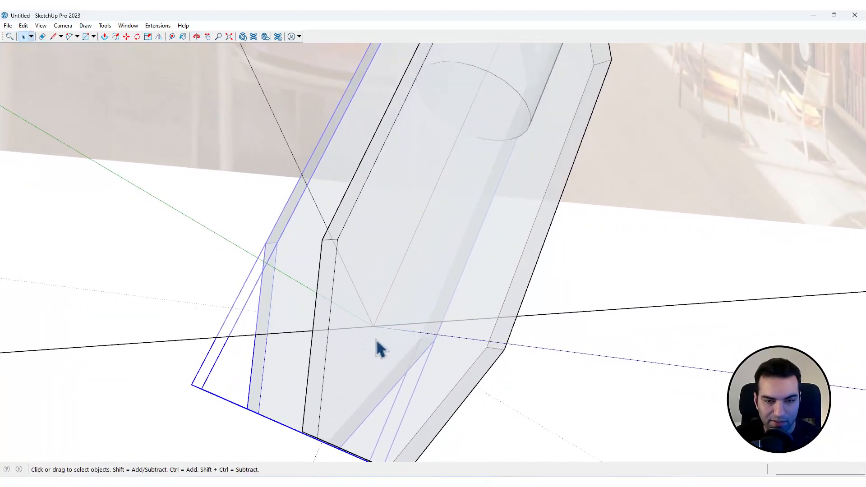
scroll(387, 343, "down", 3)
scroll(367, 332, "up", 3)
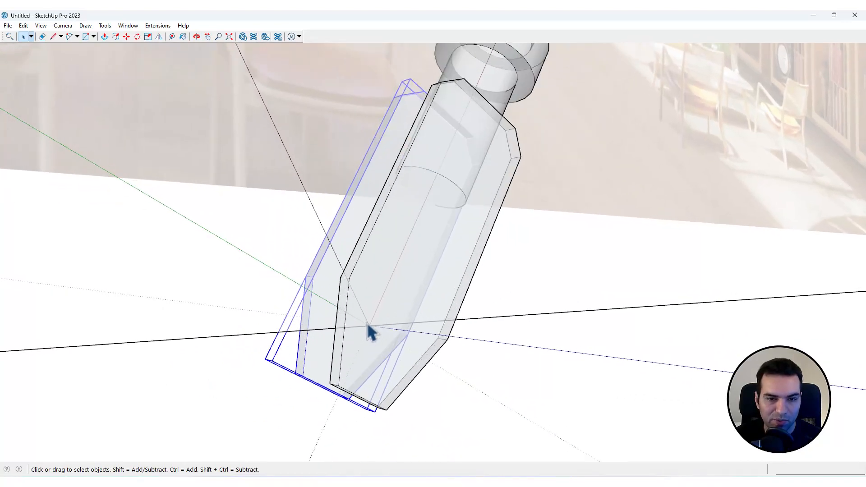
middle_click_drag(379, 327, 378, 325)
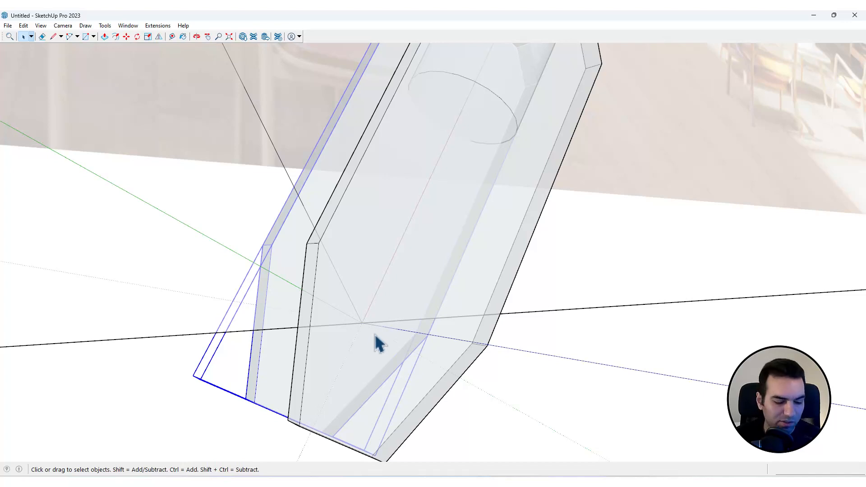
Draw a 6-sided polygon centred on the axis origin between the plates, parallel to them, with an inscribed radius of about 0.05 m
key("c")
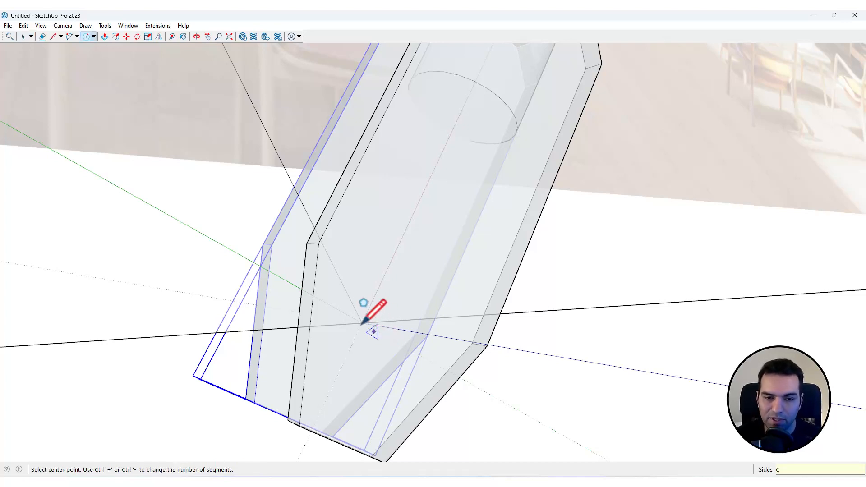
scroll(361, 321, "down", 5)
scroll(364, 321, "up", 6)
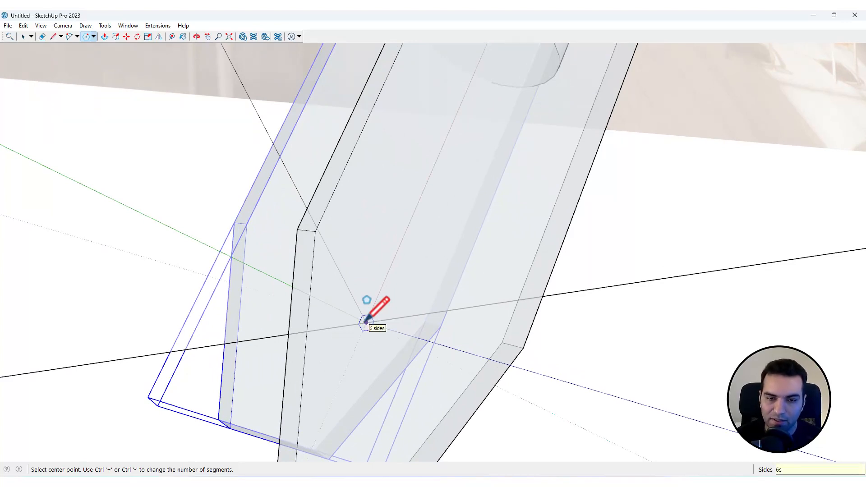
left_click(365, 322)
middle_click_drag(392, 290, 416, 285)
left_click(410, 287)
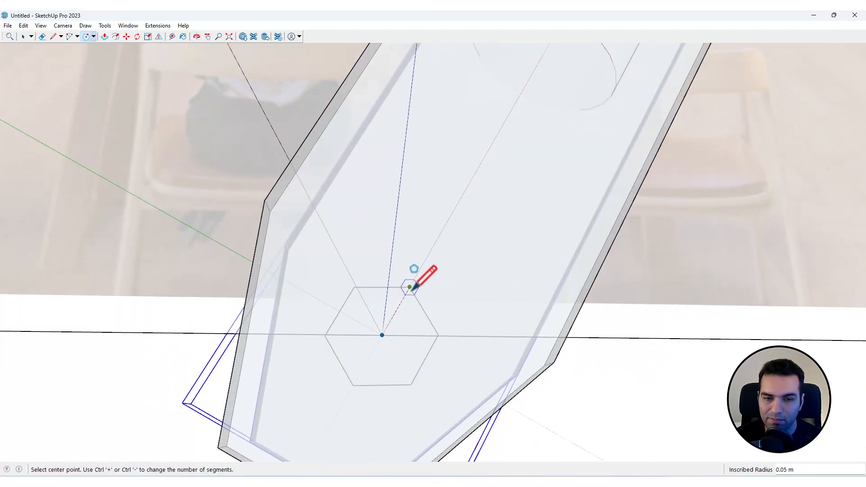
key("space")
Extrude the hexagon along the blue axis into a short bolt head between the two plates
scroll(395, 323, "down", 4)
middle_click_drag(352, 315, 483, 358)
scroll(414, 338, "up", 3)
scroll(394, 333, "up", 2)
key("p")
left_click(397, 327)
left_click(441, 353)
key("space")
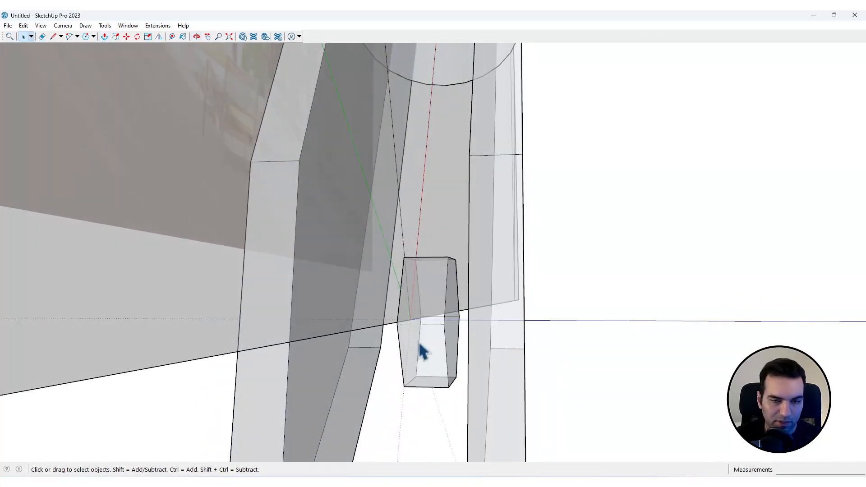
Move the hexagonal bolt head along the blue axis to the outer face of the nearer connector plate
triple_click(420, 345)
key("m")
left_click(398, 323)
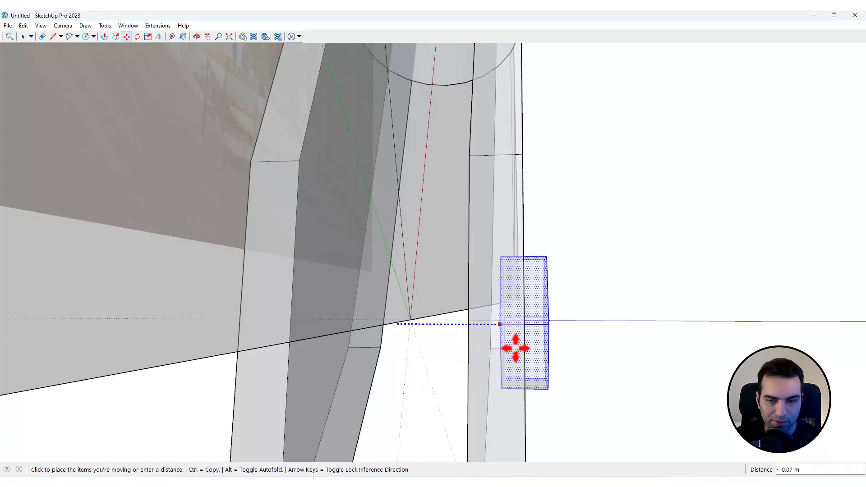
middle_click_drag(516, 348, 454, 313)
left_click(389, 323)
key("space")
Scale the hexagonal bolt head down uniformly about its center
key("s")
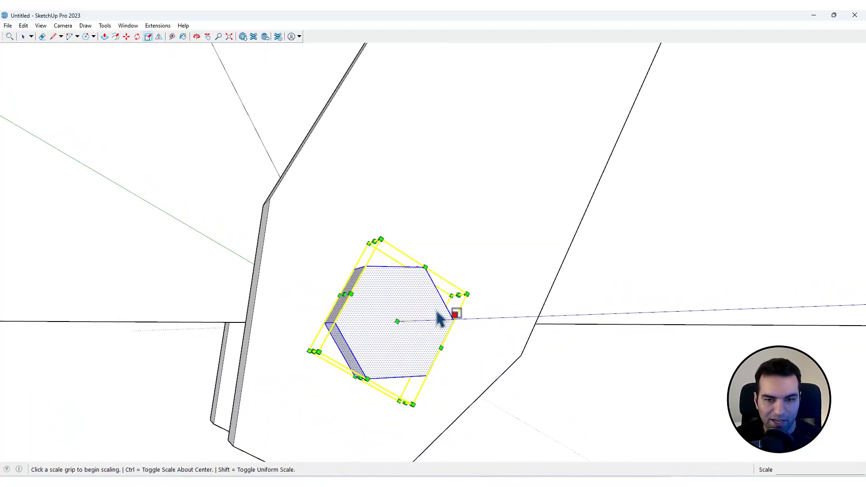
left_click(468, 294)
key("ctrl")
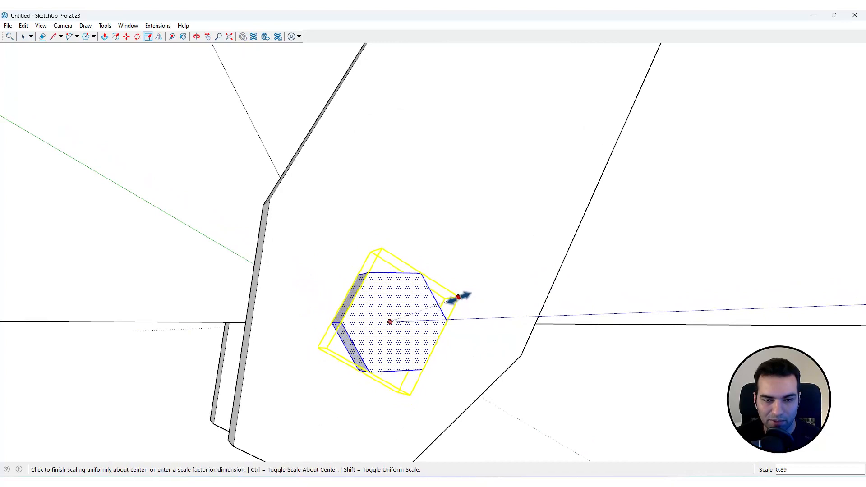
left_click(451, 300)
key("space")
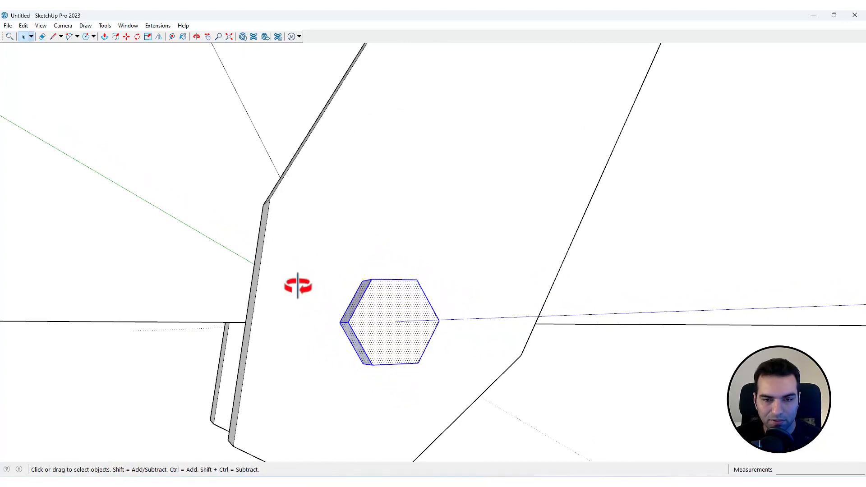
Move the reduced bolt head slightly along the blue axis toward the connector plate and group it
middle_click_drag(296, 284, 415, 323)
key("m")
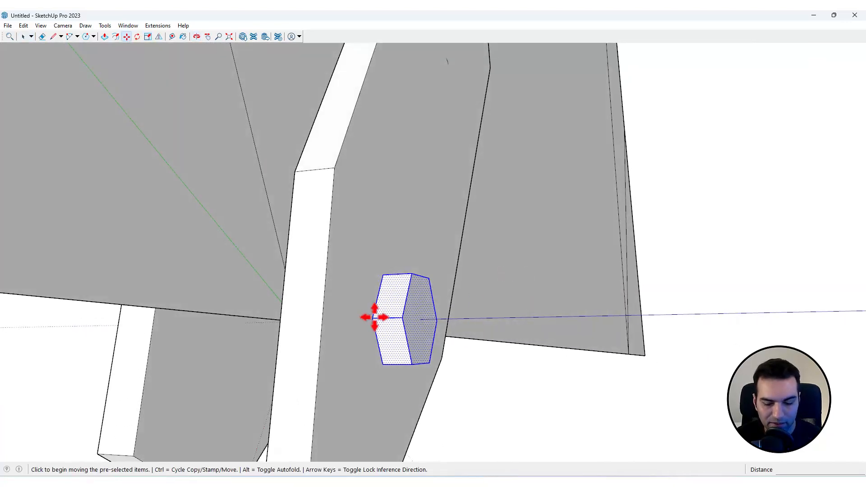
left_click(375, 317)
left_click(344, 321)
key("space")
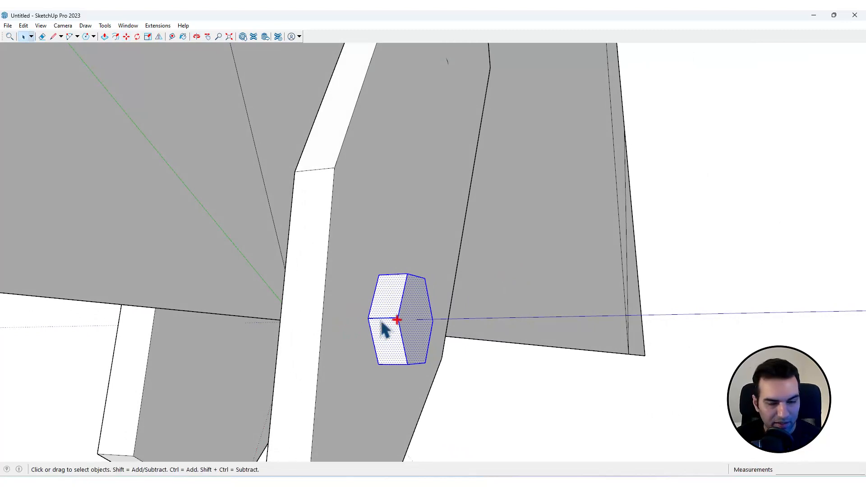
mouse_move(385, 329)
middle_mouse_down()
mouse_move(395, 311)
mouse_move(387, 344)
middle_mouse_up()
key("m")
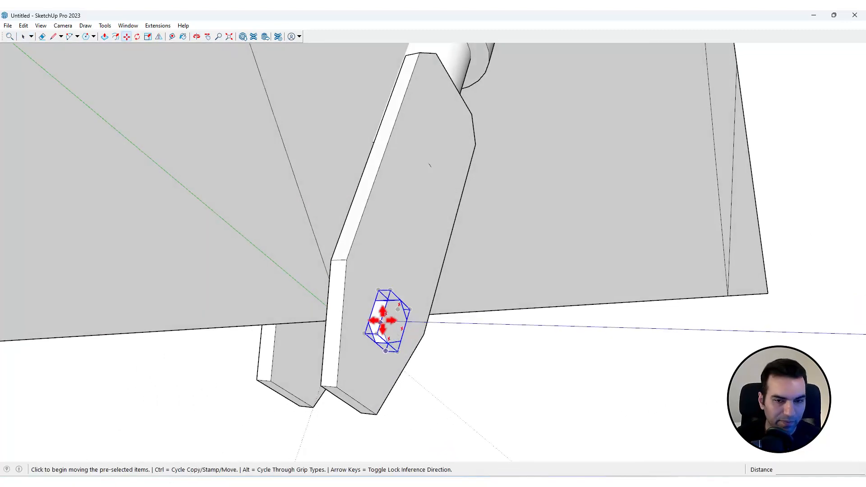
left_click(382, 320)
key("ctrl")
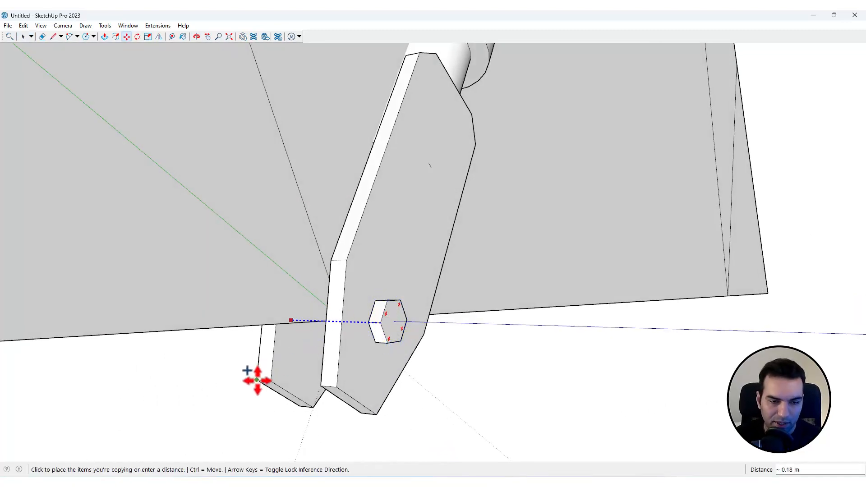
middle_click_drag(257, 380, 258, 328)
key("Escape")
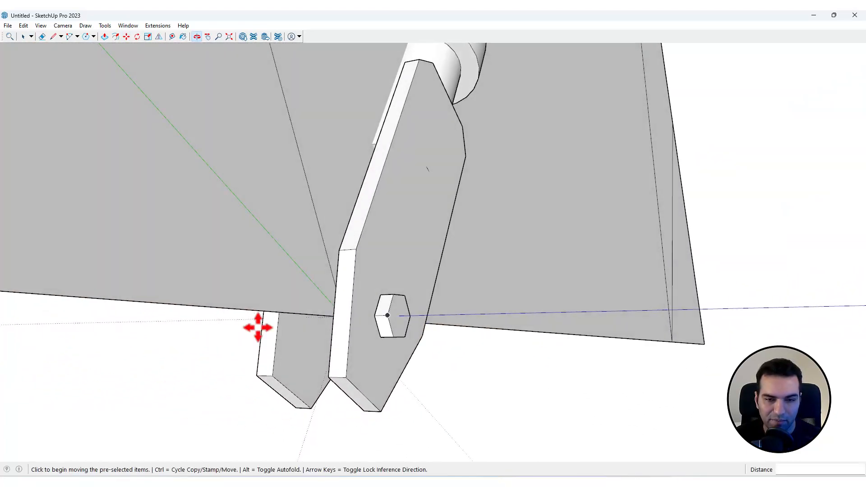
Group the two connector plates and their hexagonal bolt heads at the strut's lower joint
scroll(431, 267, "down", 5)
middle_click_drag(426, 269, 275, 324)
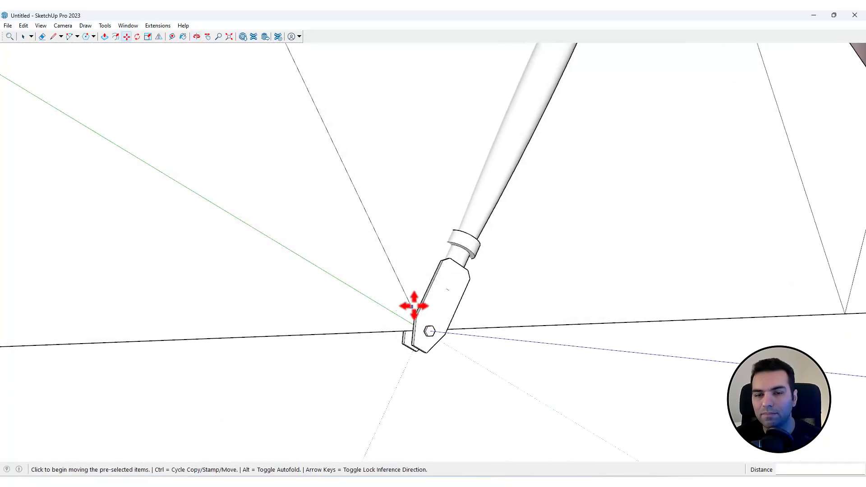
scroll(415, 306, "down", 5)
middle_click_drag(419, 305, 356, 299)
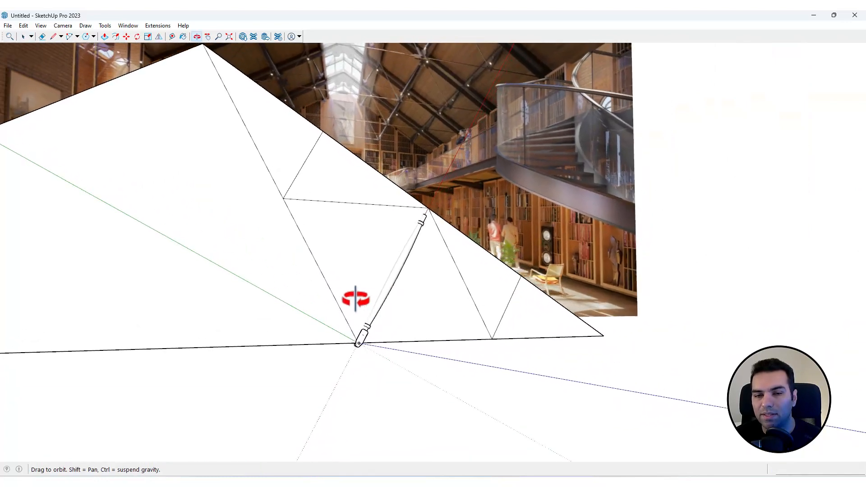
key("space")
scroll(359, 347, "up", 6)
left_click_drag(302, 286, 408, 422)
scroll(323, 381, "up", 3)
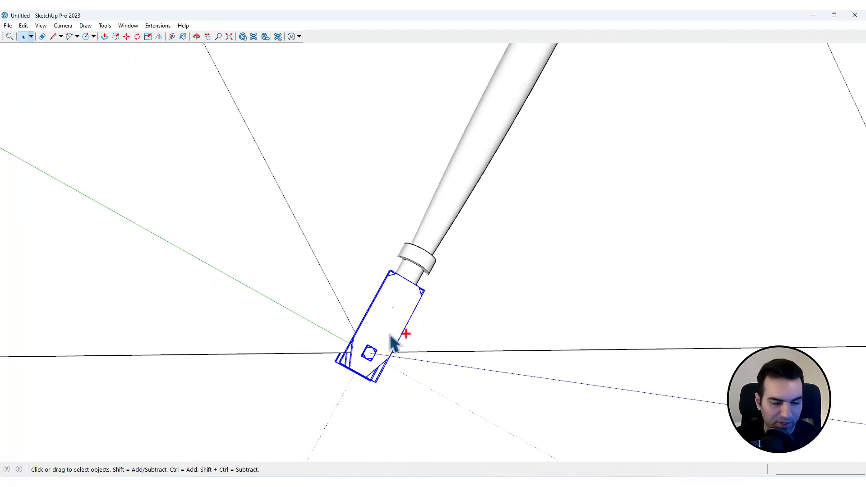
key("ctrl+g")
Mirror a copy of the grouped connector plates and bolts across the strut's midpoint to its upper end
scroll(392, 340, "down", 5)
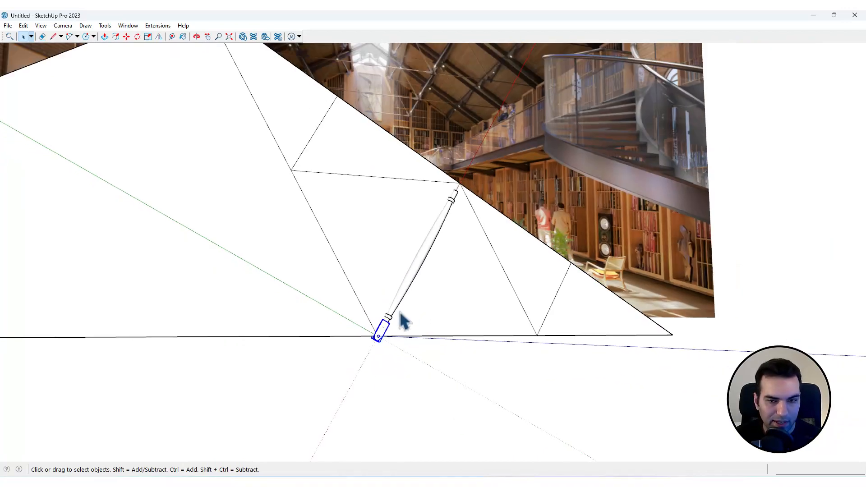
scroll(429, 263, "up", 2)
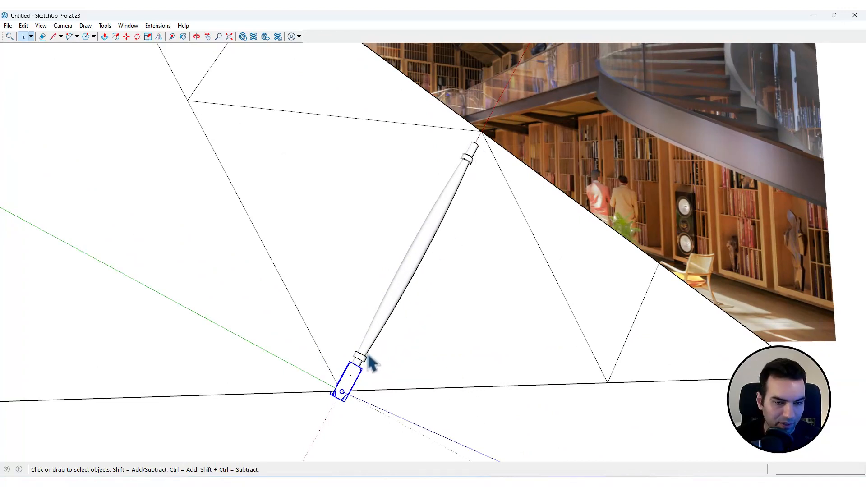
left_click(159, 37)
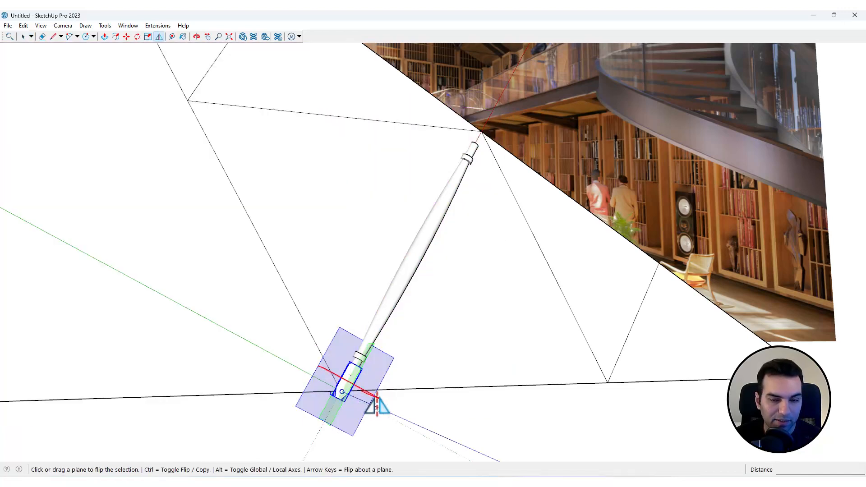
key("ctrl")
left_click_drag(377, 406, 407, 263)
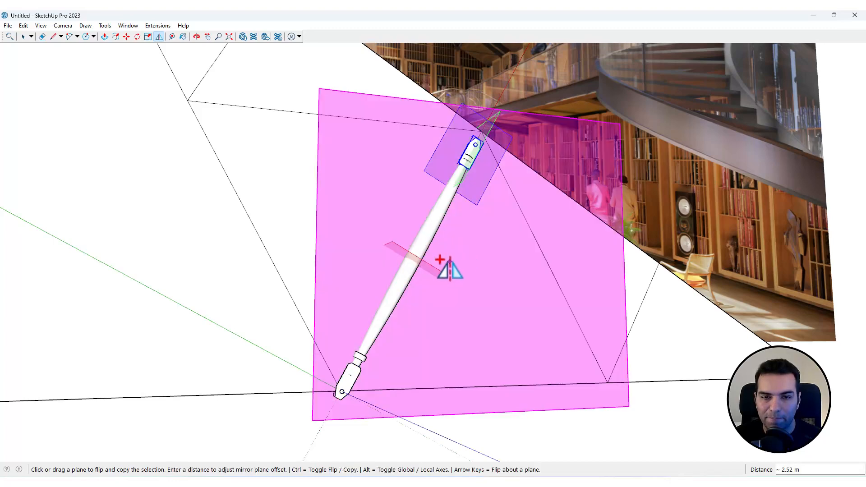
key("space")
scroll(479, 149, "up", 6)
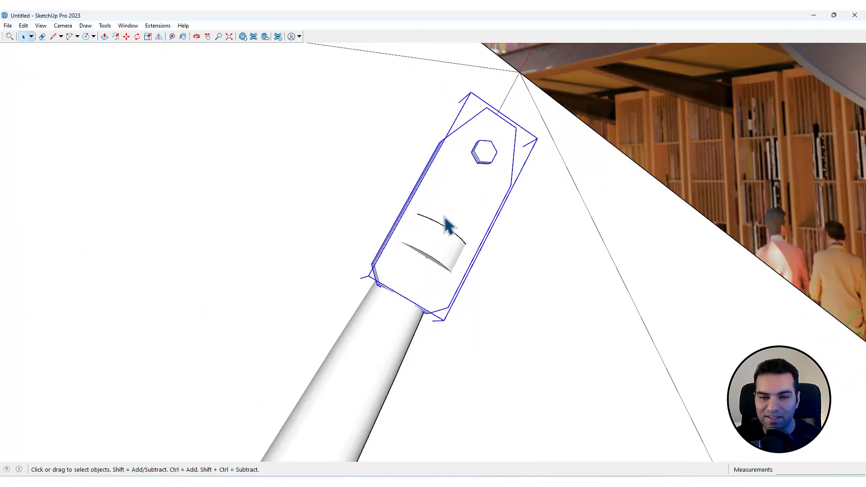
scroll(454, 207, "down", 5)
scroll(464, 197, "up", 5)
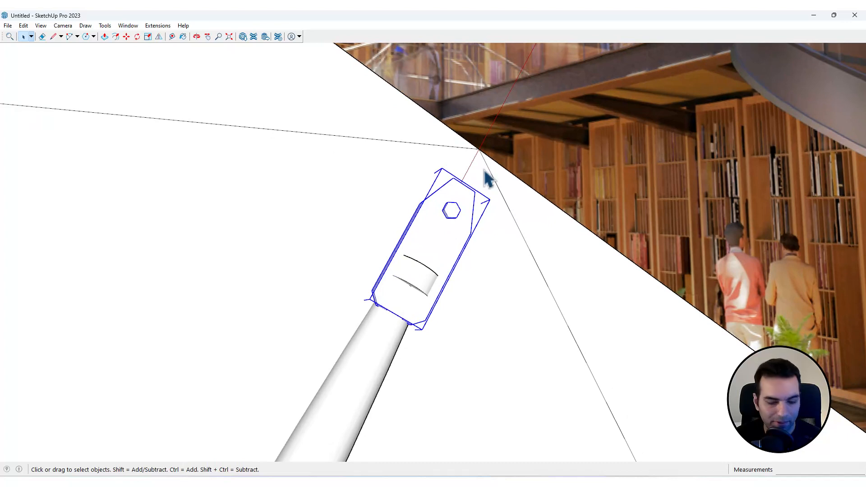
key("l")
scroll(453, 202, "up", 2)
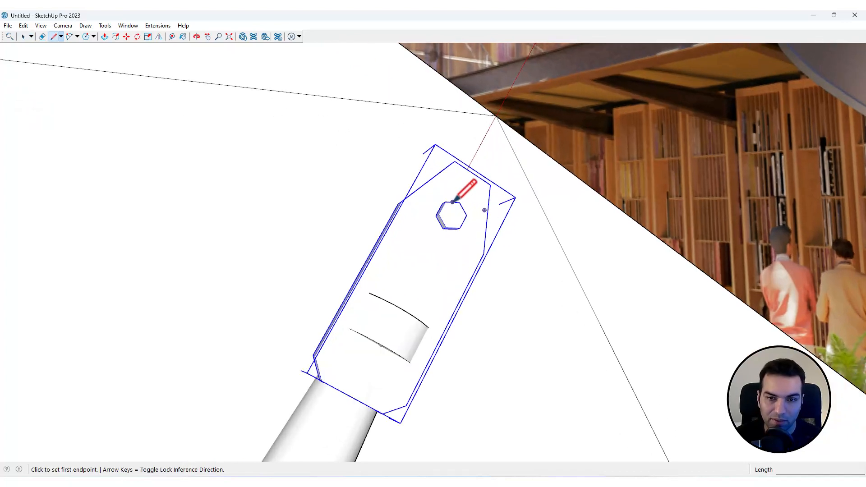
key("space")
Move the mirrored connector group outward along the strut's axis until its bolt centre aligns with the rafter joint
key("m")
scroll(460, 208, "up", 5)
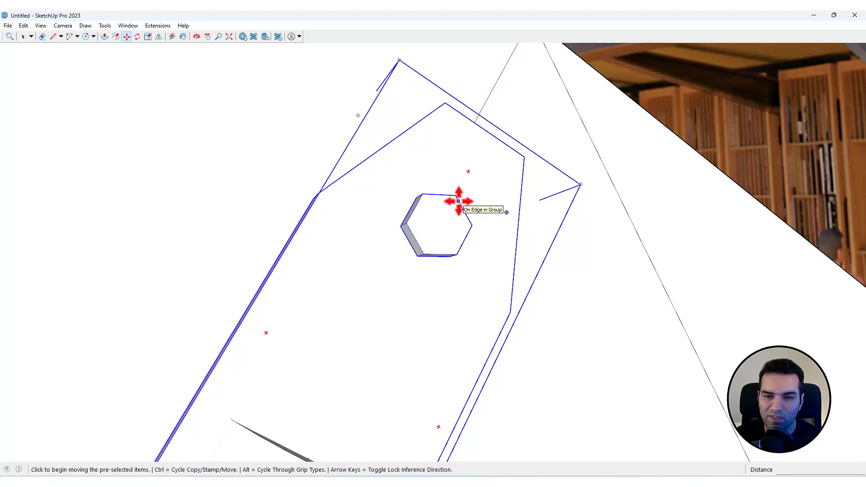
left_click(441, 224)
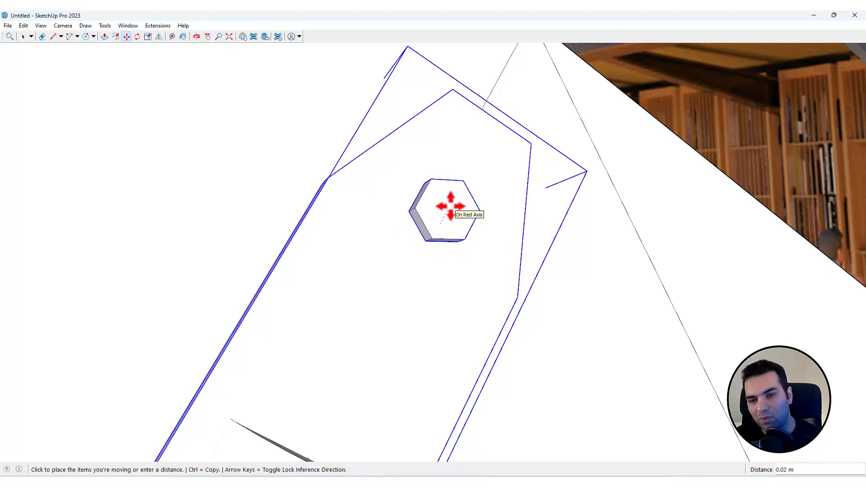
scroll(451, 205, "down", 4)
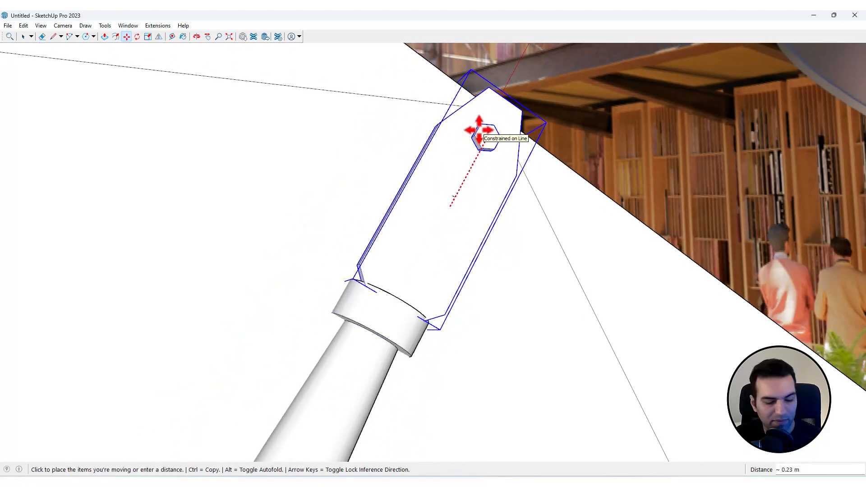
key("x")
scroll(487, 120, "up", 3)
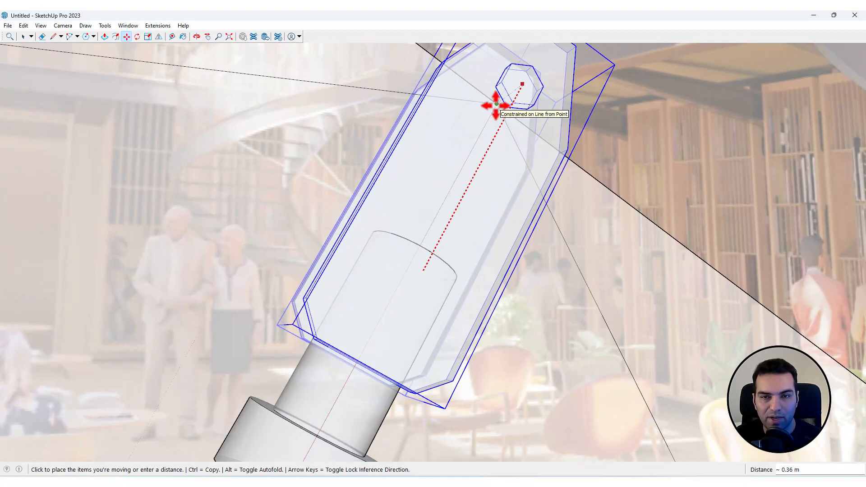
middle_click_drag(497, 106, 372, 266)
scroll(456, 180, "up", 5)
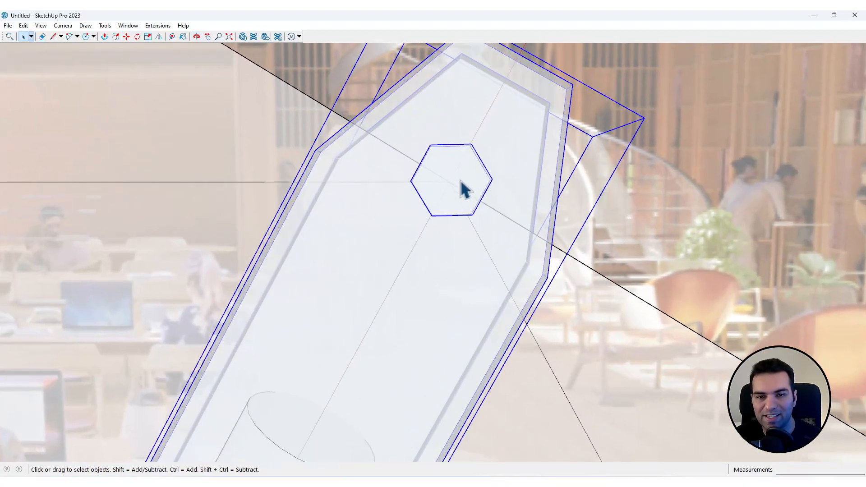
Group the tapered strut together with the connector groups at its two ends
scroll(465, 171, "down", 6)
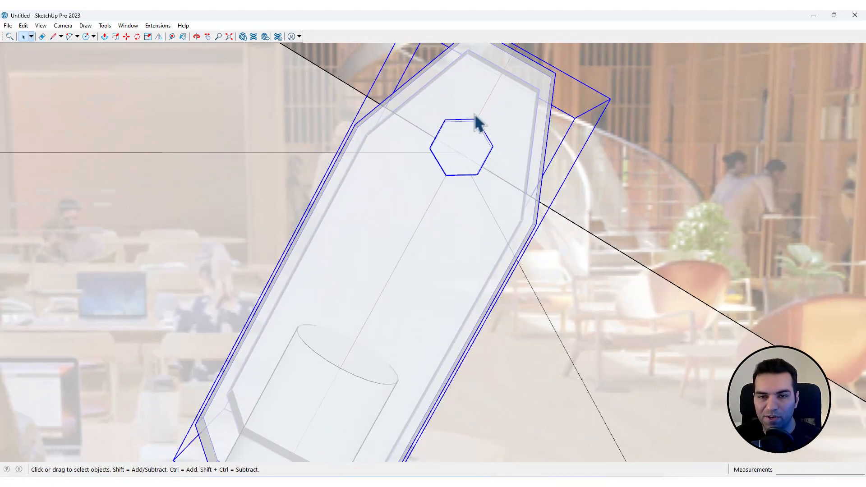
scroll(472, 138, "down", 8)
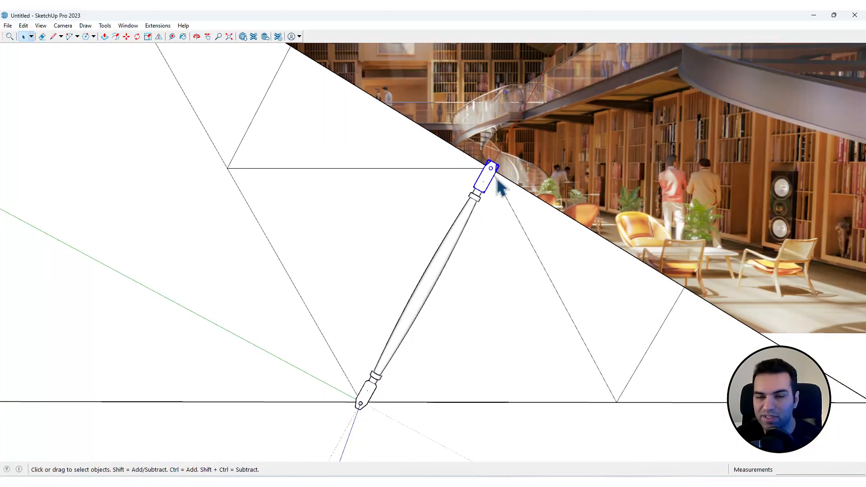
middle_click_drag(497, 203, 544, 251)
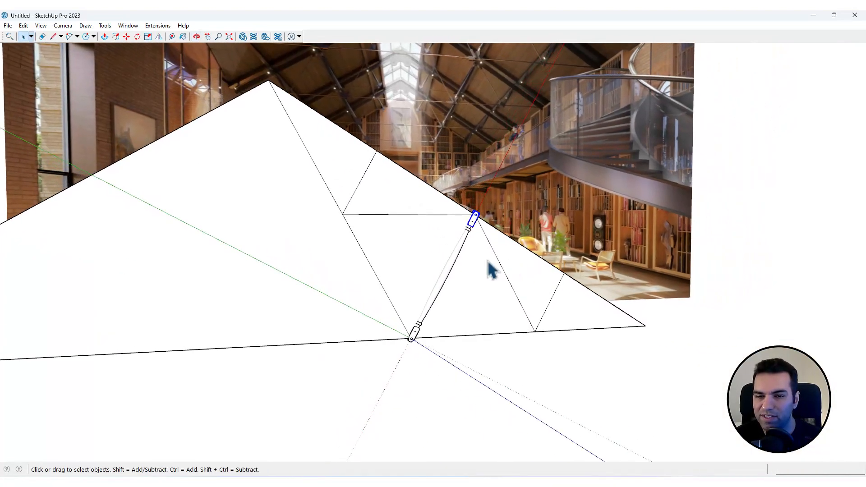
scroll(489, 271, "up", 3)
scroll(463, 222, "down", 3)
scroll(458, 228, "up", 3)
left_click(445, 244)
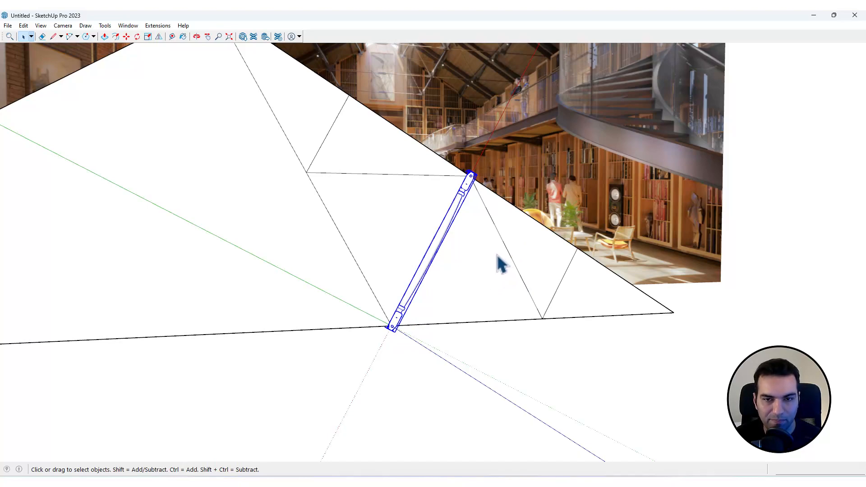
Copy the complete strut assembly from its upper joint to the next joint up along the rafter
key("m")
scroll(473, 181, "up", 5)
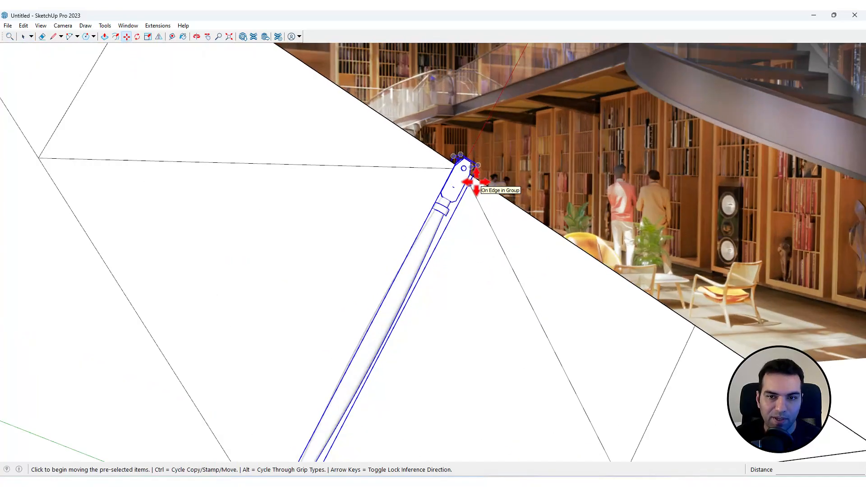
middle_click_drag(464, 158, 440, 171)
scroll(449, 170, "up", 3)
left_click(439, 172)
key("ctrl")
scroll(546, 207, "down", 6)
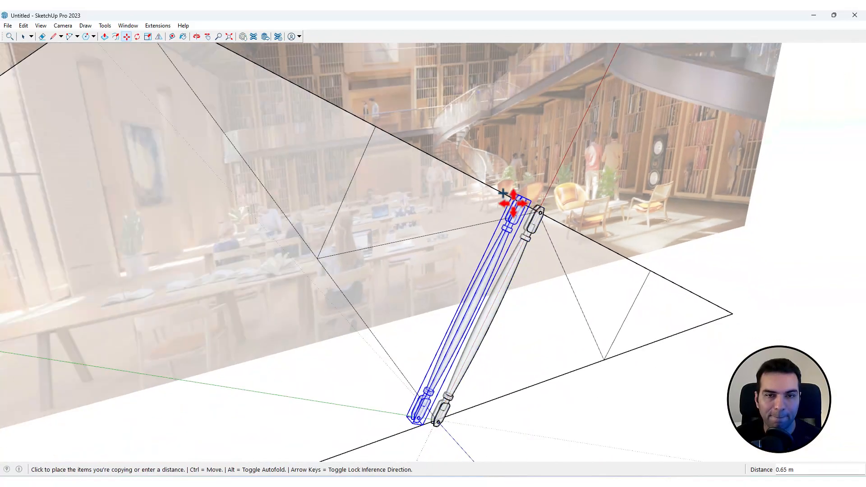
scroll(387, 130, "up", 2)
left_click(368, 124)
key("space")
scroll(395, 199, "down", 8)
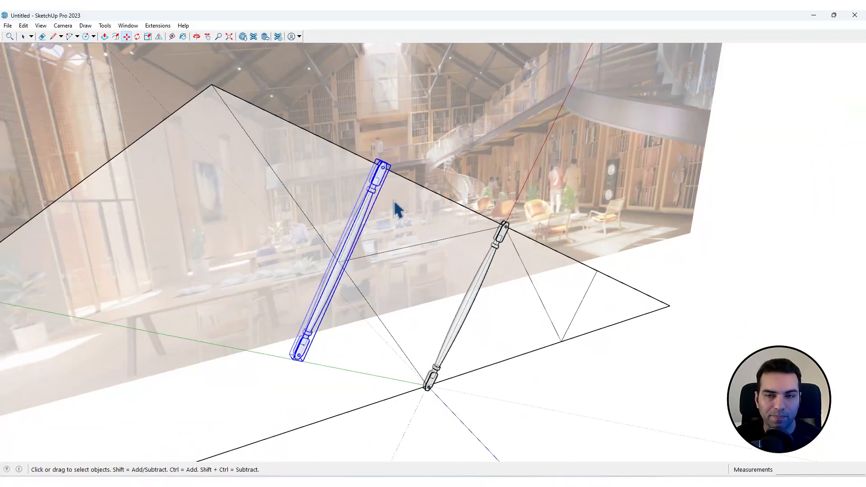
Check the shorter strut in the reference photo and scale the copied strut uniformly by 0.50 about its upper end
left_click(634, 193)
middle_click_drag(634, 193, 564, 248)
scroll(440, 158, "up", 10)
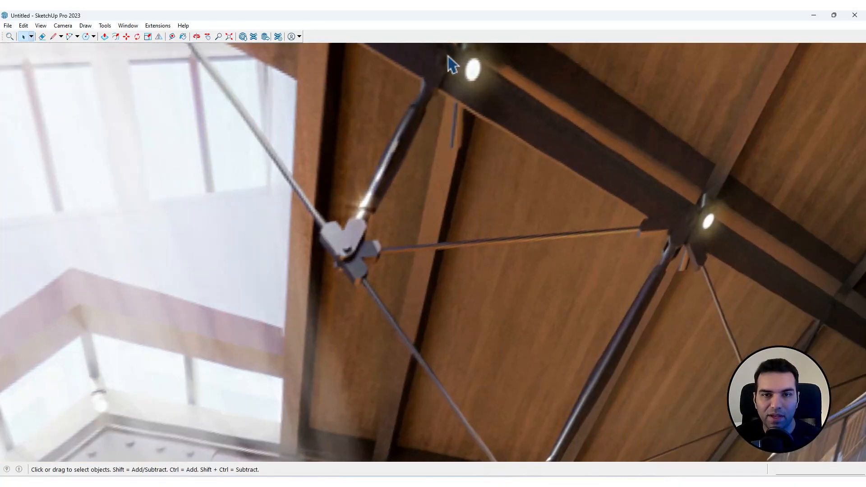
scroll(453, 63, "down", 10)
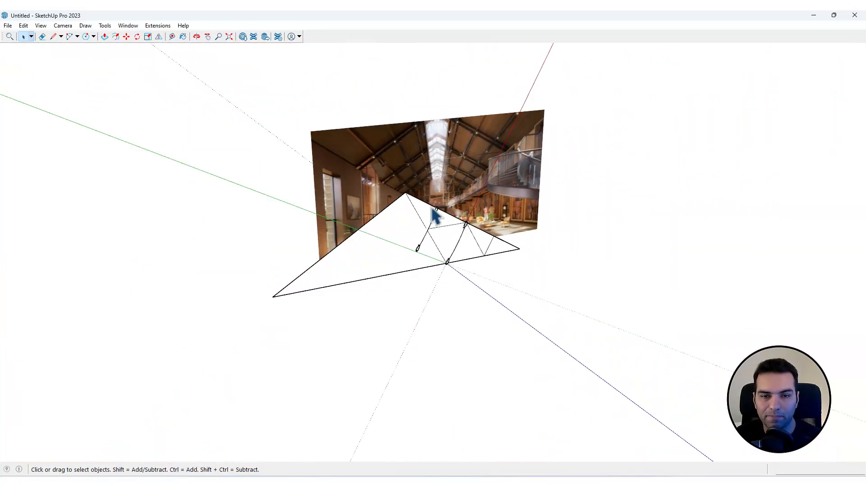
scroll(444, 203, "up", 6)
left_click(467, 155)
middle_click_drag(445, 224, 433, 151)
key("s")
scroll(373, 306, "up", 3)
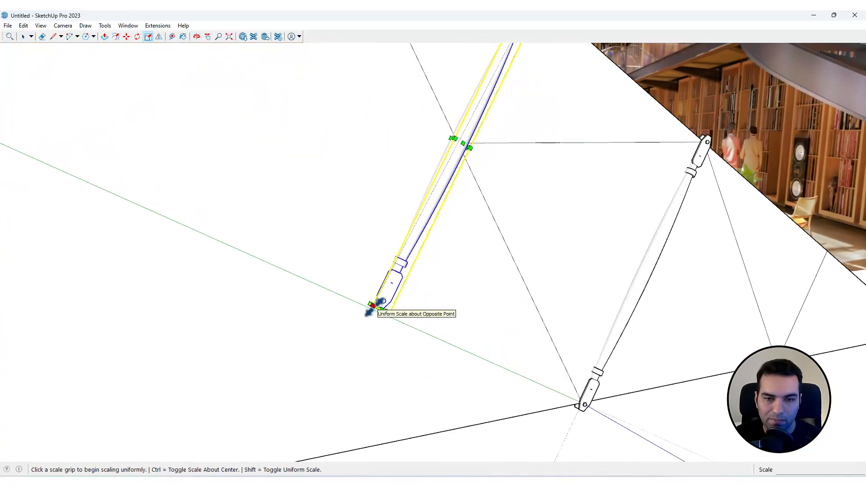
left_click(372, 305)
key("ctrl")
key("ctrl")
scroll(403, 264, "down", 2)
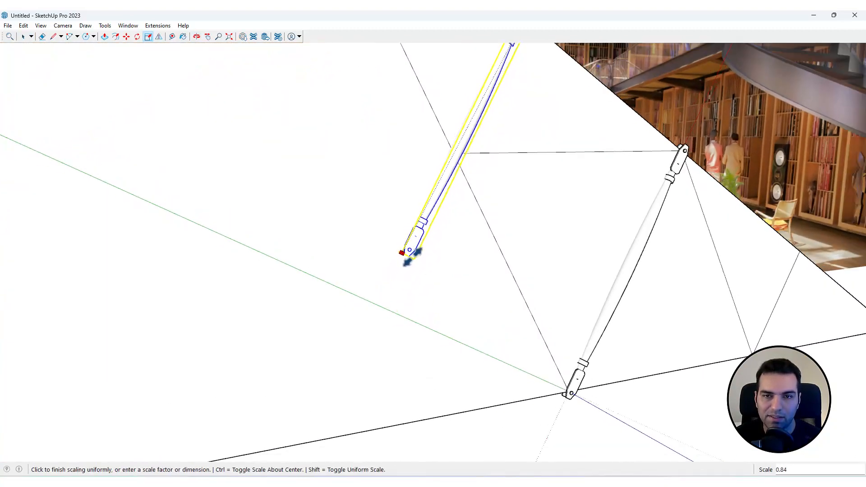
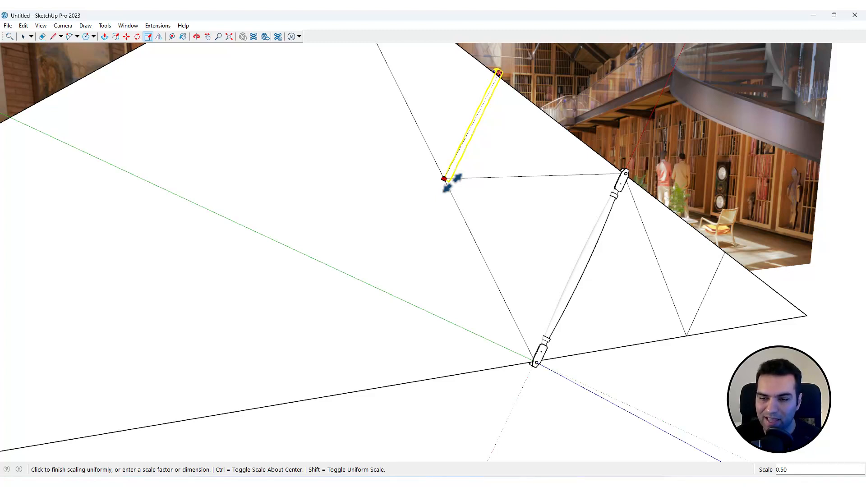
left_click(451, 183)
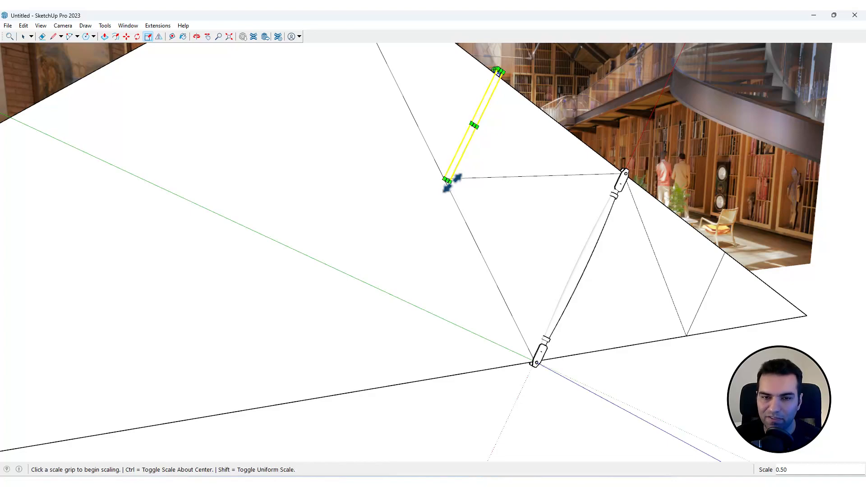
Move the shortened strut sideways from the centre of its upper rod end so it is centred on the truss plane
middle_click_drag(451, 181, 499, 284)
scroll(499, 222, "up", 3)
key("m")
scroll(493, 153, "up", 5)
scroll(437, 259, "up", 5)
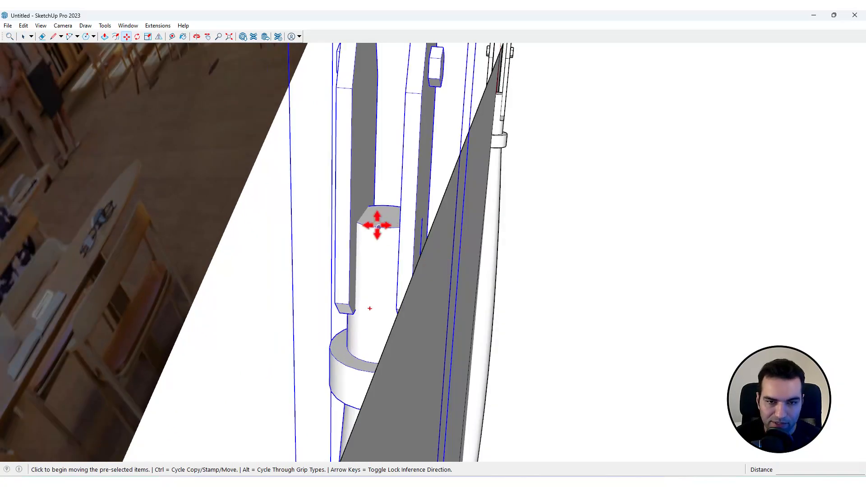
mouse_move(375, 224)
middle_mouse_down()
mouse_move(387, 238)
mouse_move(370, 231)
middle_mouse_up()
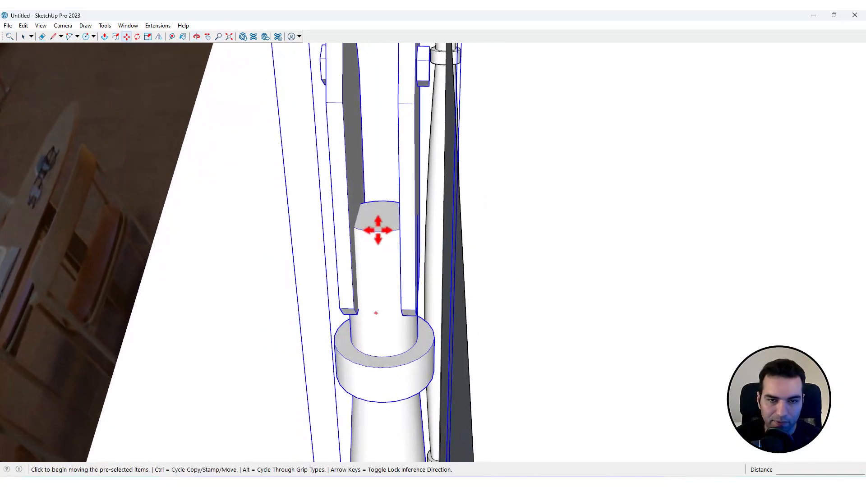
left_click(378, 231)
left_click(463, 260)
middle_click_drag(491, 272, 421, 135)
key("space")
scroll(421, 128, "down", 10)
scroll(341, 323, "up", 5)
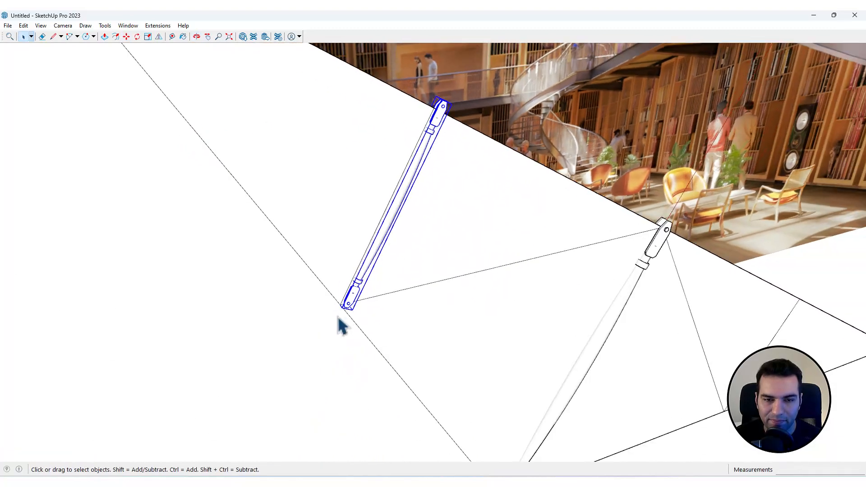
Move the shortened strut by its lower bolt centre onto the inner joint where the truss lines meet
middle_click_drag(352, 319, 346, 267)
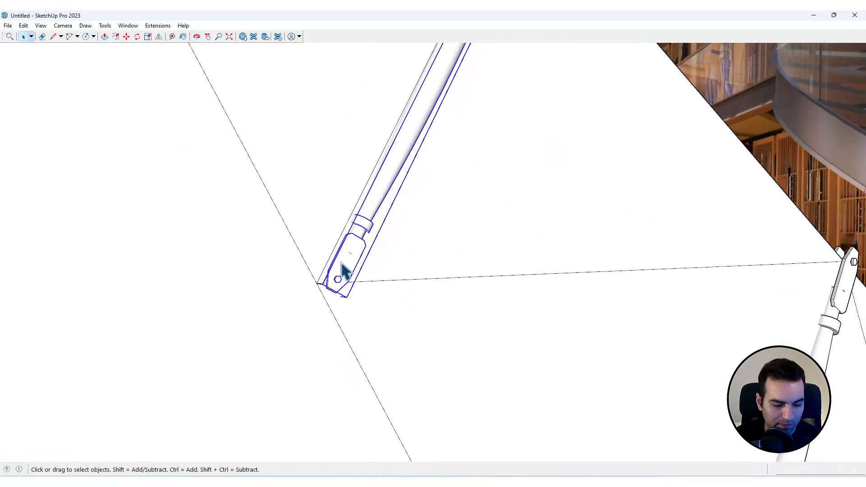
key("m")
scroll(336, 272, "up", 6)
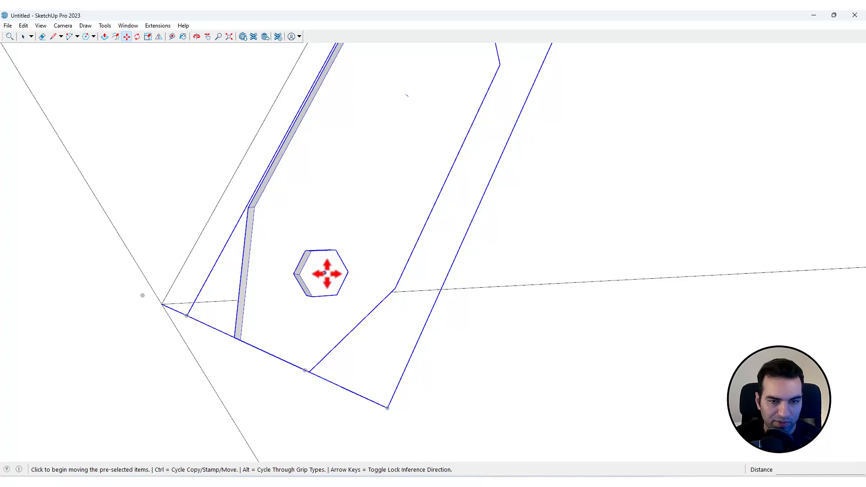
left_click(325, 273)
scroll(271, 261, "down", 3)
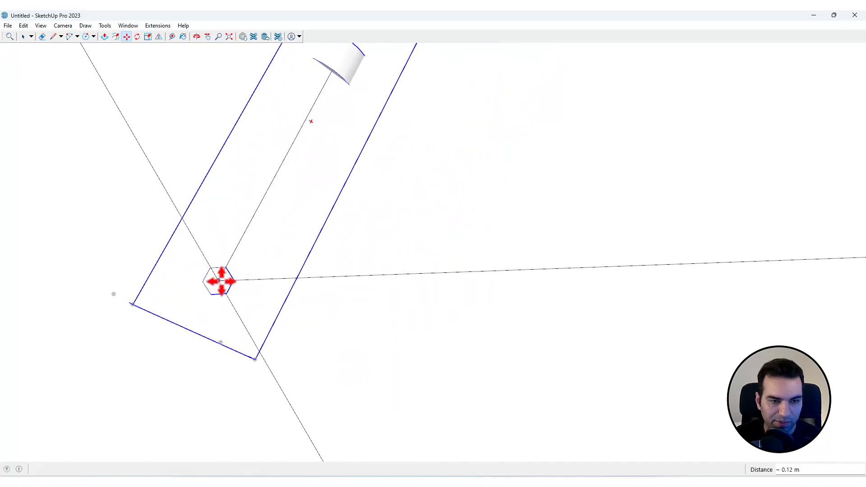
middle_click_drag(214, 280, 515, 278)
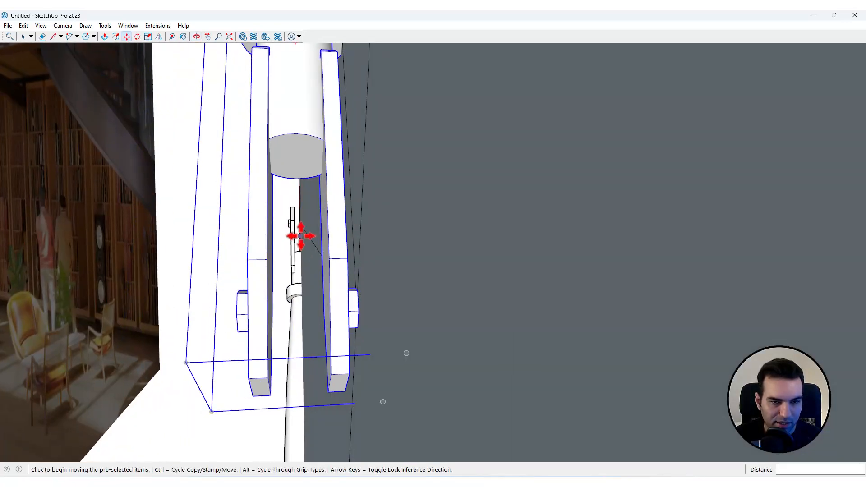
Move the shortened strut sideways from the centre of its lower rod end so it is centred on the truss plane
left_click(296, 134)
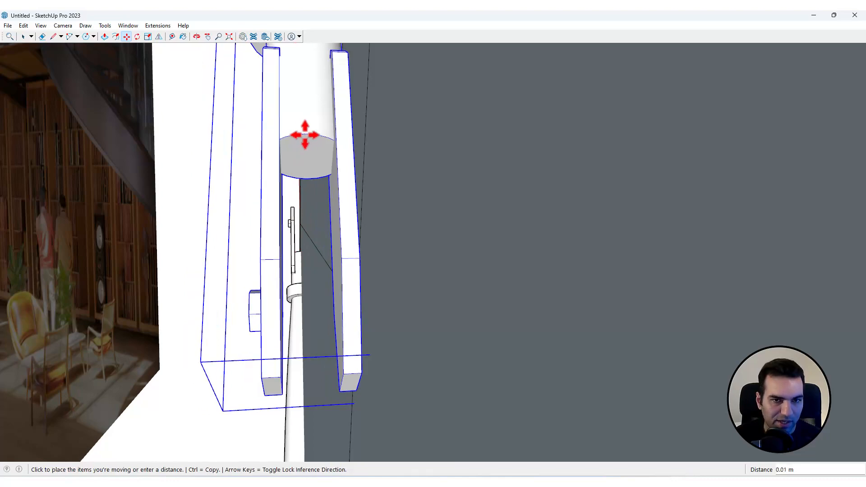
left_click(411, 170)
middle_click_drag(411, 170, 280, 192)
key("space")
scroll(280, 192, "down", 5)
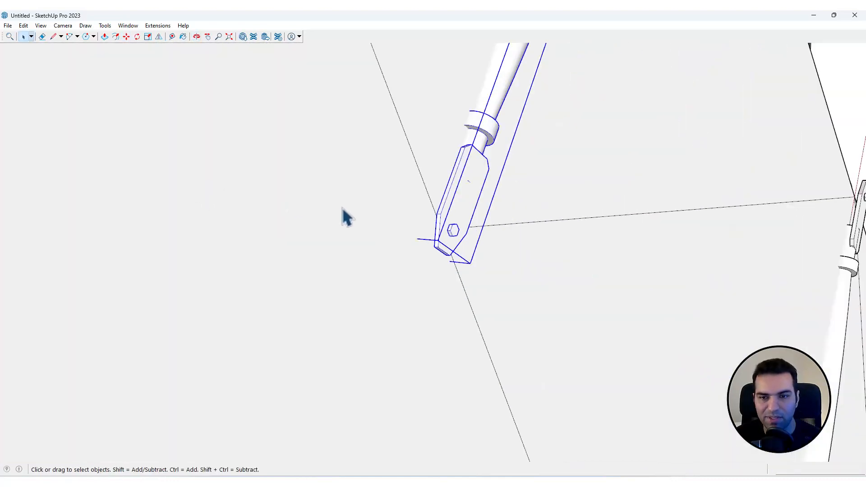
scroll(343, 207, "down", 5)
middle_click_drag(416, 212, 212, 270)
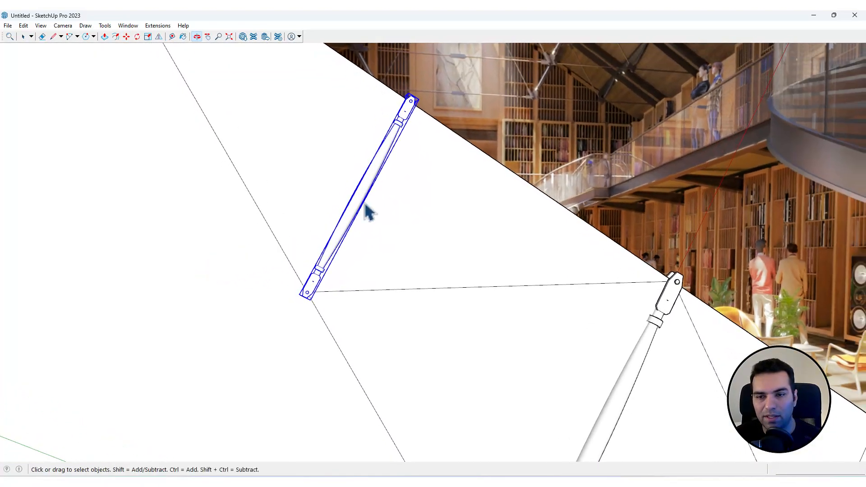
Check the reference photo and copy the shortened strut from its upper rafter joint to the lowest joint along the same rafter
scroll(366, 212, "down", 4)
scroll(472, 70, "up", 3)
middle_click_drag(472, 71, 471, 174)
scroll(441, 89, "up", 4)
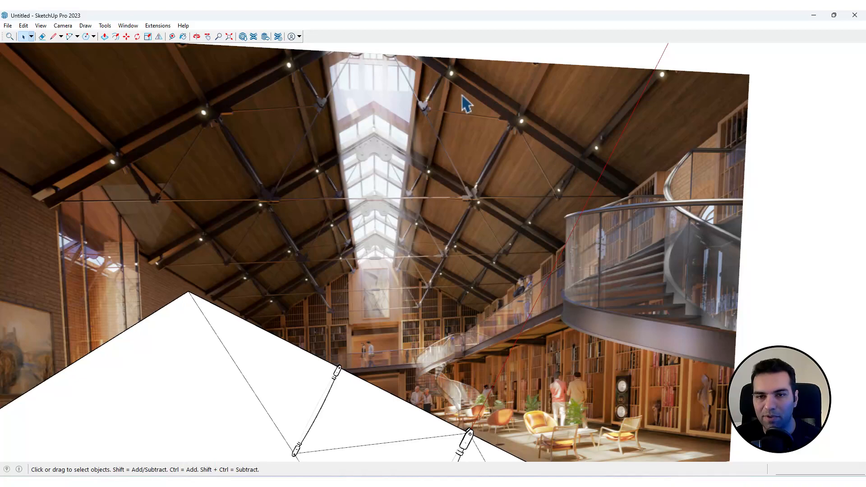
scroll(402, 304, "up", 5)
left_click(387, 307)
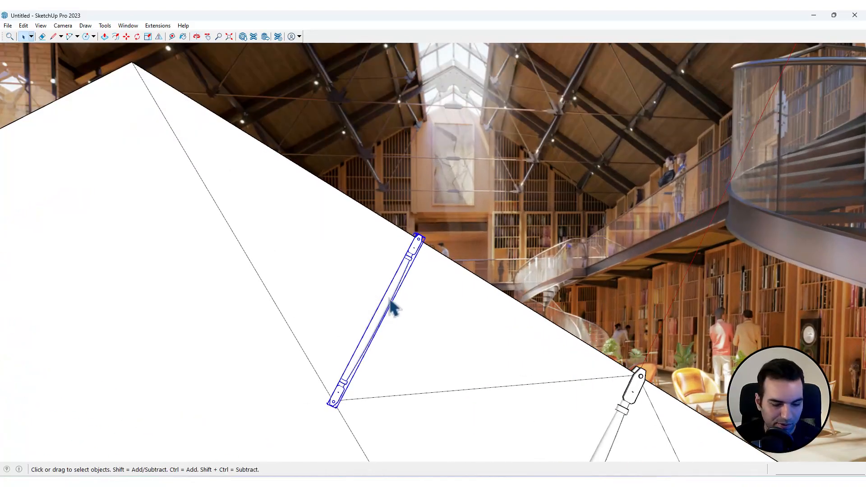
key("m")
scroll(409, 247, "up", 6)
middle_click_drag(405, 242, 456, 270)
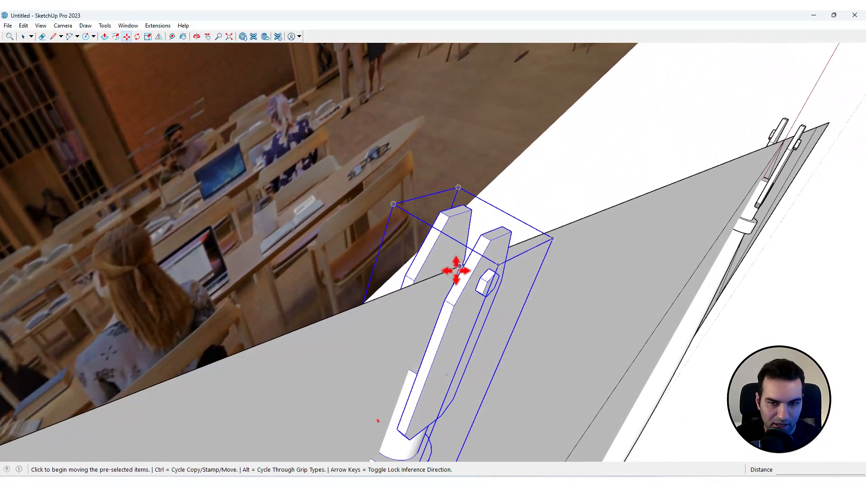
key("ctrl")
left_click(457, 268)
scroll(490, 255, "down", 4)
middle_click_drag(582, 216, 374, 216)
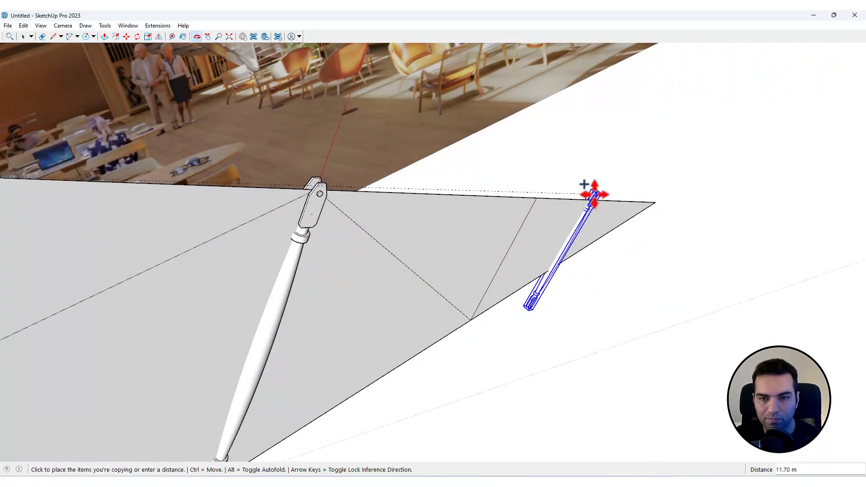
scroll(593, 193, "up", 4)
scroll(484, 212, "up", 3)
left_click(464, 188)
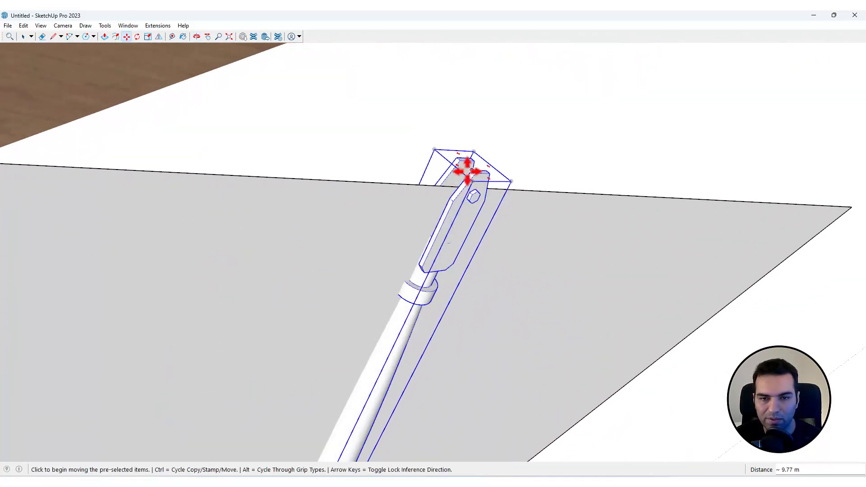
key("space")
scroll(481, 171, "down", 2)
left_click(516, 164)
Examine the placed struts and the connector plate that joins the tie rods at the upper inner joint in the reference photo
scroll(515, 165, "down", 6)
middle_click_drag(515, 170, 461, 196)
scroll(466, 199, "down", 4)
scroll(409, 178, "up", 3)
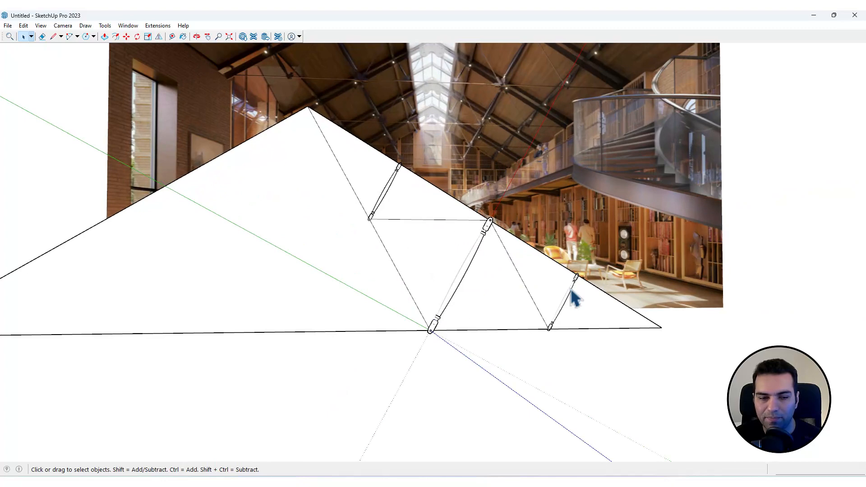
middle_click_drag(575, 280, 573, 288)
scroll(574, 92, "up", 6)
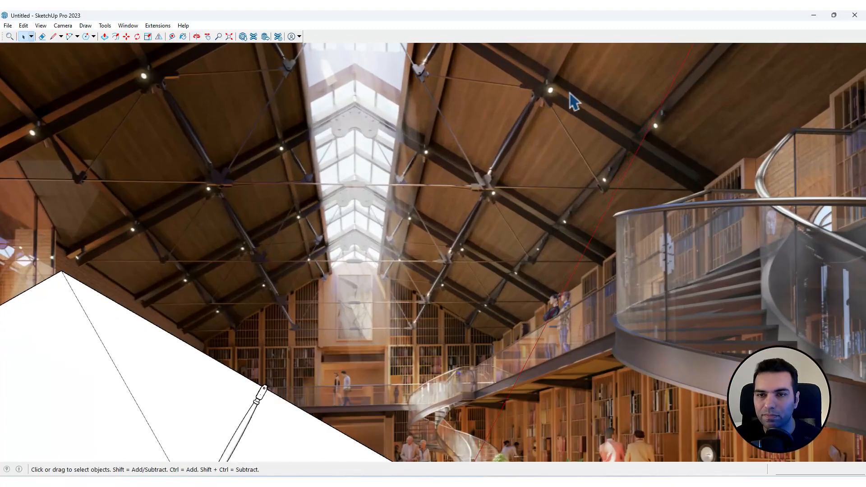
scroll(490, 177, "up", 5)
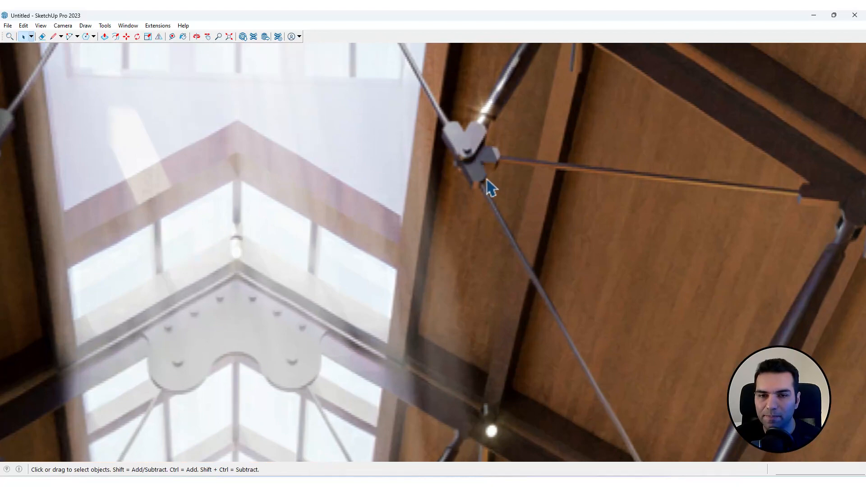
scroll(469, 136, "down", 8)
scroll(448, 238, "up", 5)
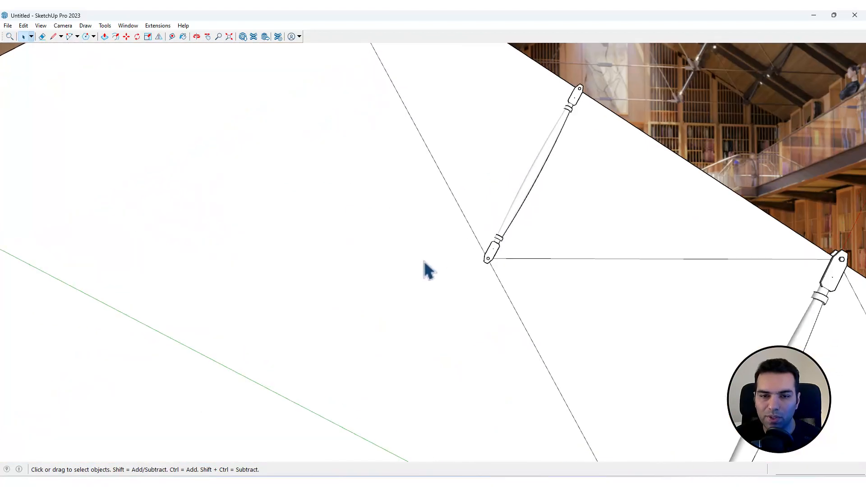
key("r")
scroll(491, 251, "up", 6)
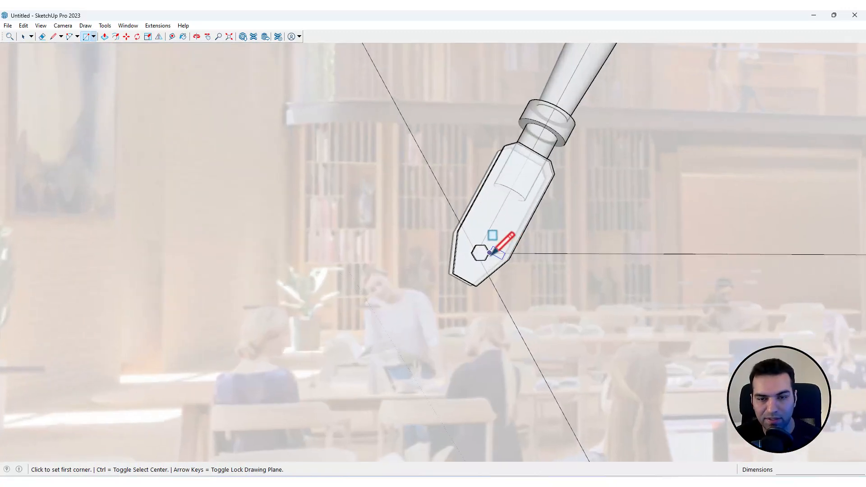
mouse_move(491, 253)
middle_mouse_down()
mouse_move(458, 249)
mouse_move(483, 248)
middle_mouse_up()
scroll(484, 248, "up", 5)
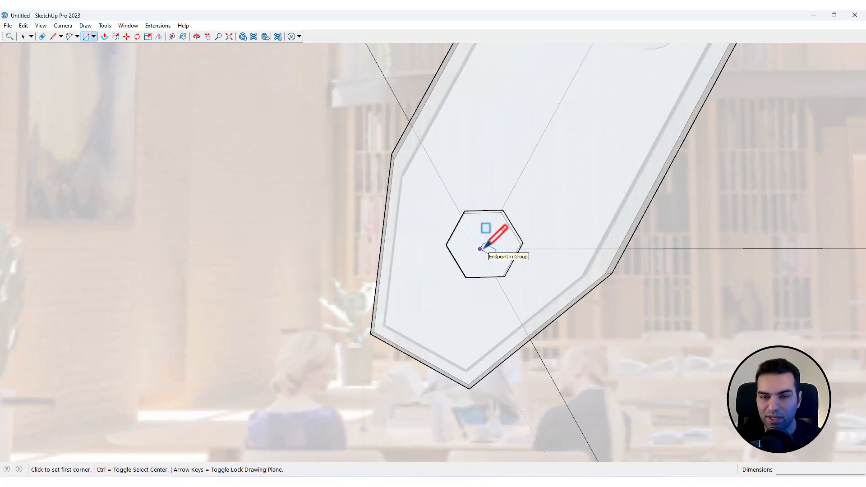
left_click(480, 248)
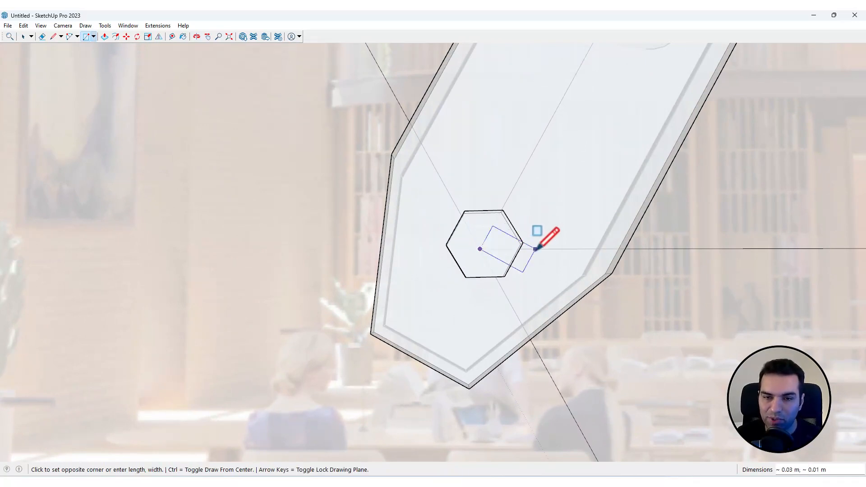
scroll(462, 179, "down", 3)
scroll(461, 176, "down", 6)
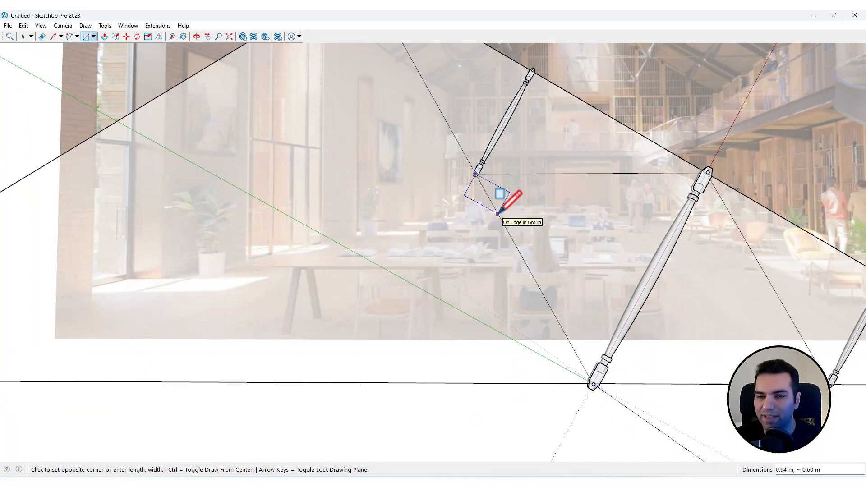
key("space")
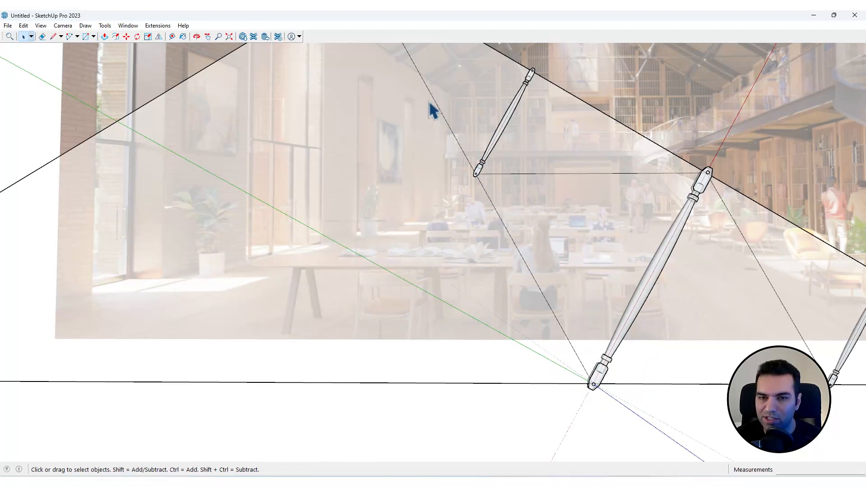
Place the drawing axes at the upper short strut's lower bolt centre, with the red axis running along the diagonal truss line
right_click(622, 406)
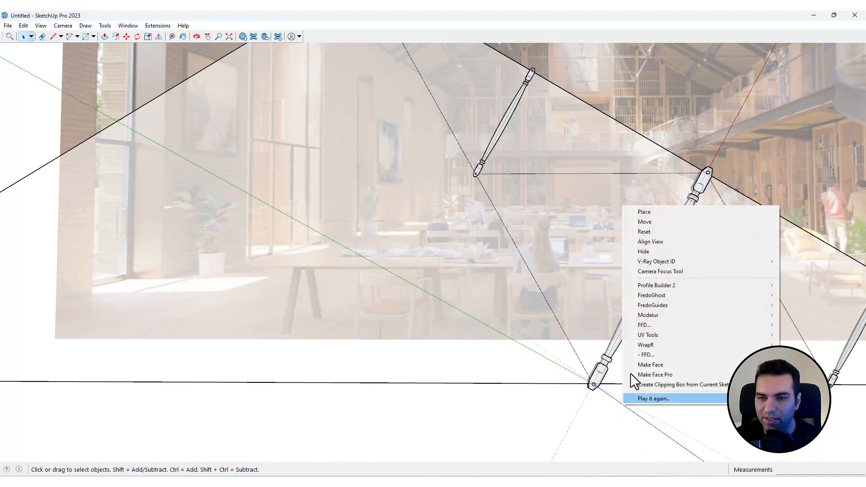
left_click(644, 214)
scroll(484, 167, "up", 10)
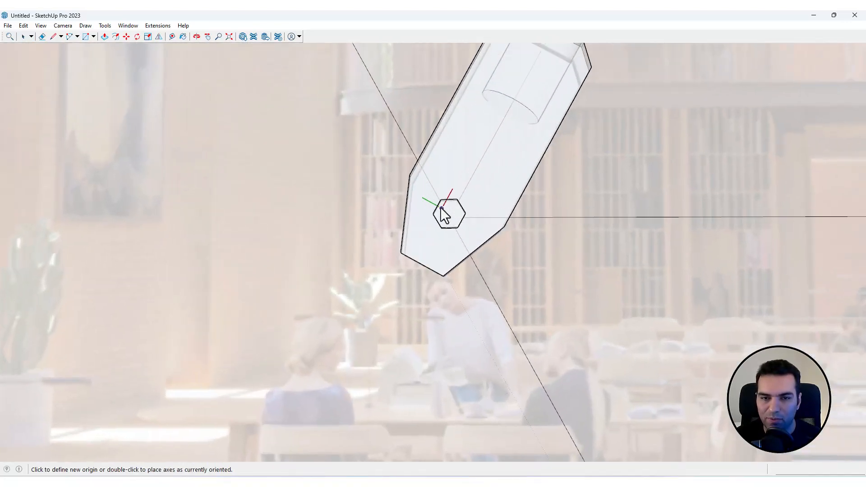
scroll(452, 221, "up", 2)
left_click(454, 225)
scroll(399, 146, "down", 3)
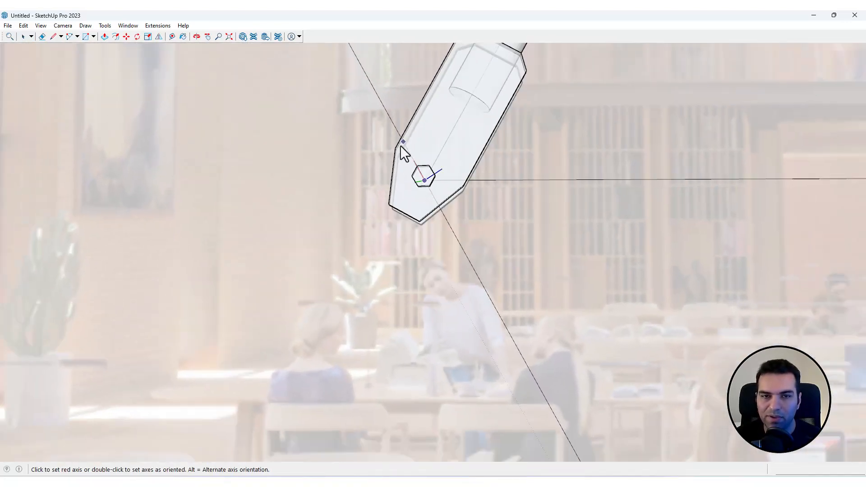
scroll(401, 146, "down", 2)
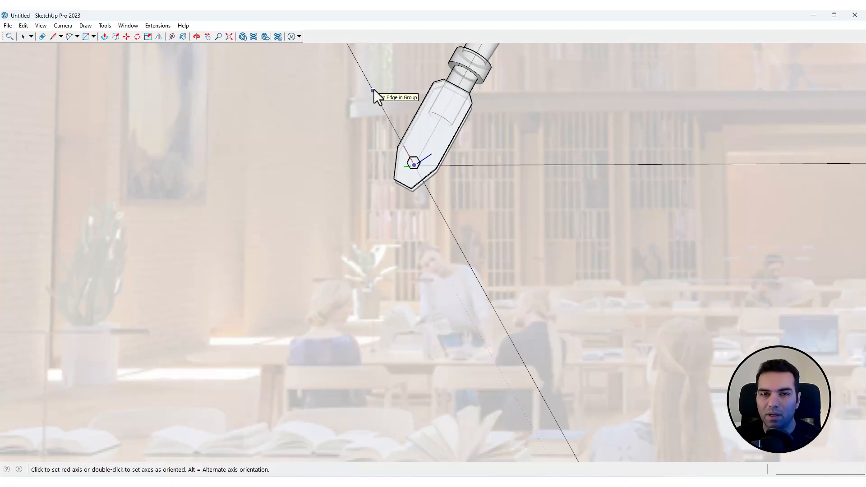
left_click(373, 90)
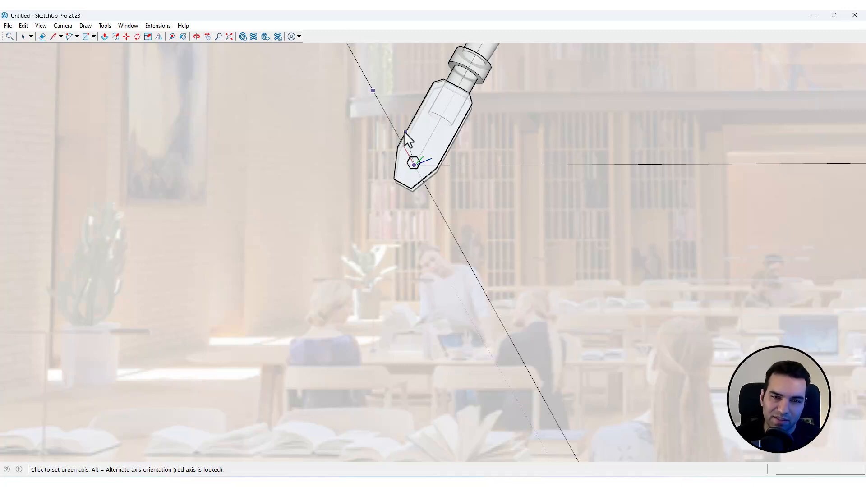
left_click(308, 229)
scroll(424, 183, "down", 6)
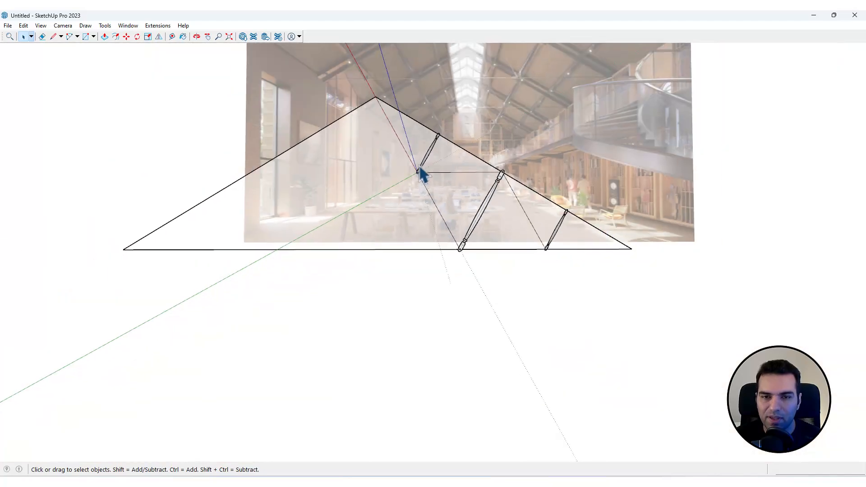
Draw a rectangle of about 0.58 x 0.10 m centred on the upper short strut's lower bolt, aligned with the diagonal truss line
middle_click_drag(422, 174, 441, 184)
scroll(435, 188, "up", 6)
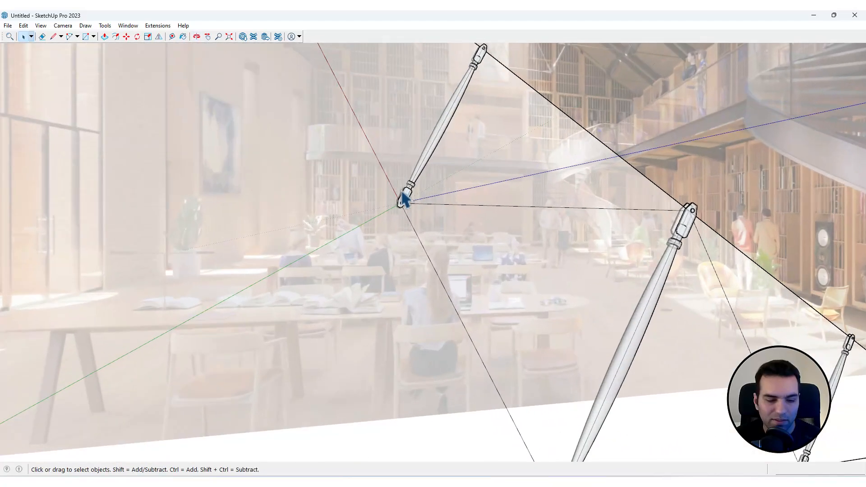
key("r")
scroll(403, 193, "up", 8)
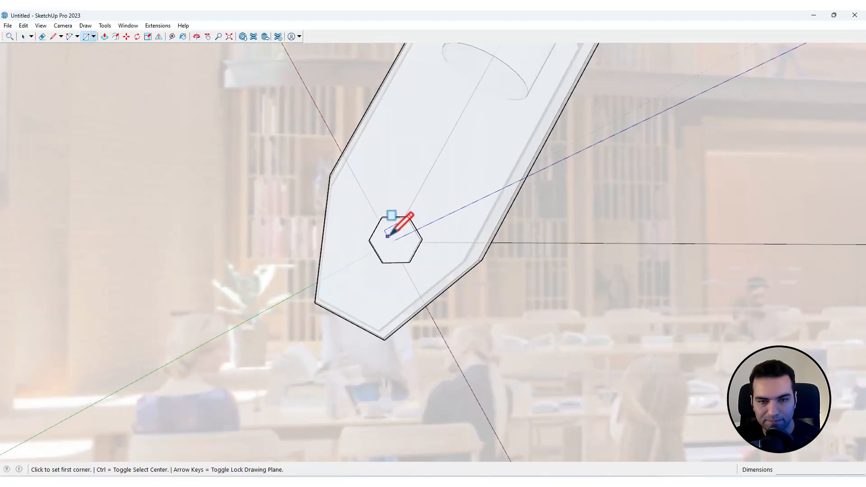
scroll(391, 241, "down", 3)
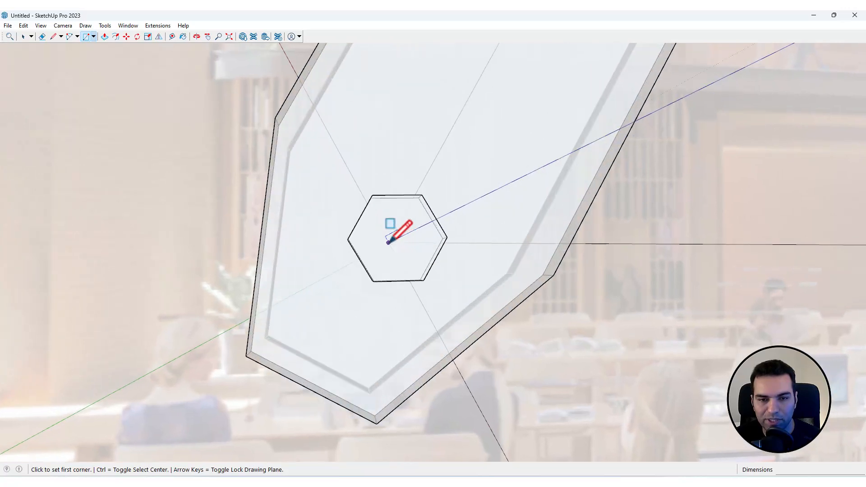
left_click(390, 242)
scroll(388, 235, "down", 4)
scroll(361, 156, "down", 3)
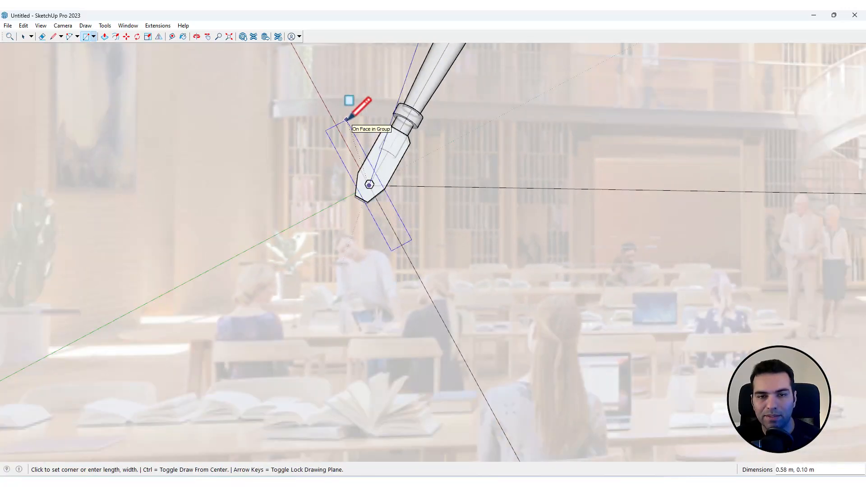
left_click(347, 119)
key("space")
scroll(387, 229, "up", 3)
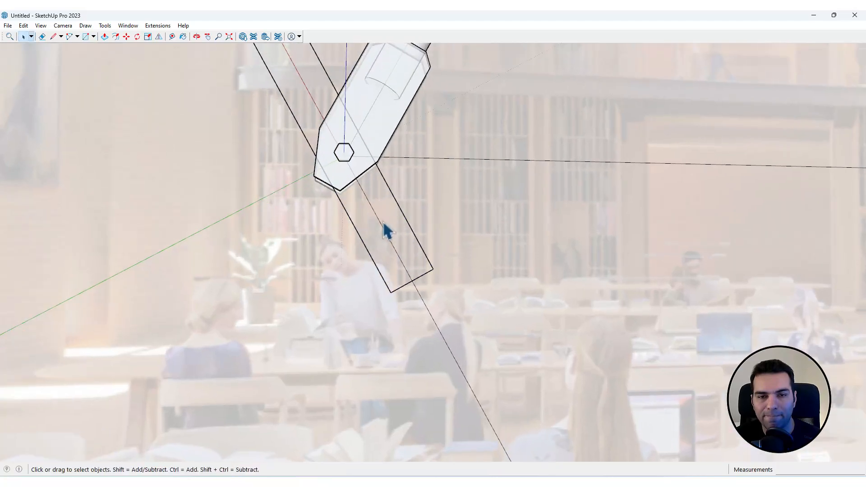
Rotate a copy of the rectangle about the bolt centre so it lies along the horizontal tie line
key("q")
scroll(354, 158, "up", 4)
middle_click_drag(355, 157, 405, 197)
left_click(401, 194)
scroll(401, 194, "down", 5)
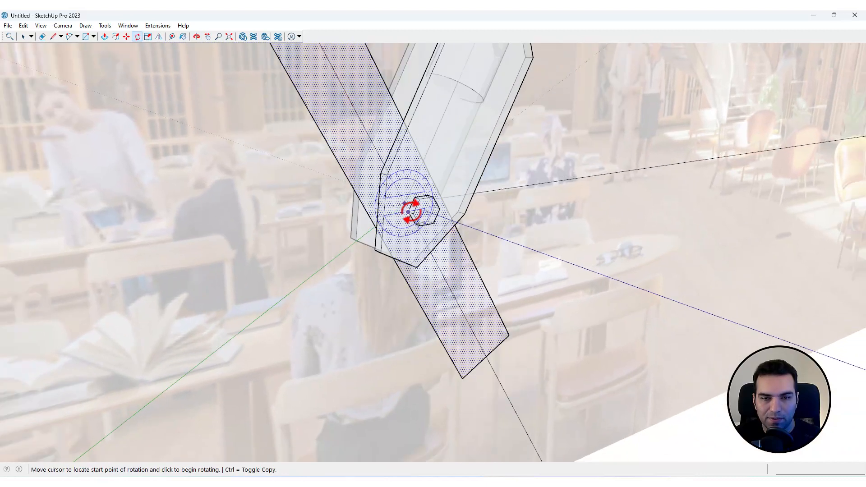
left_click(452, 292)
key("ctrl")
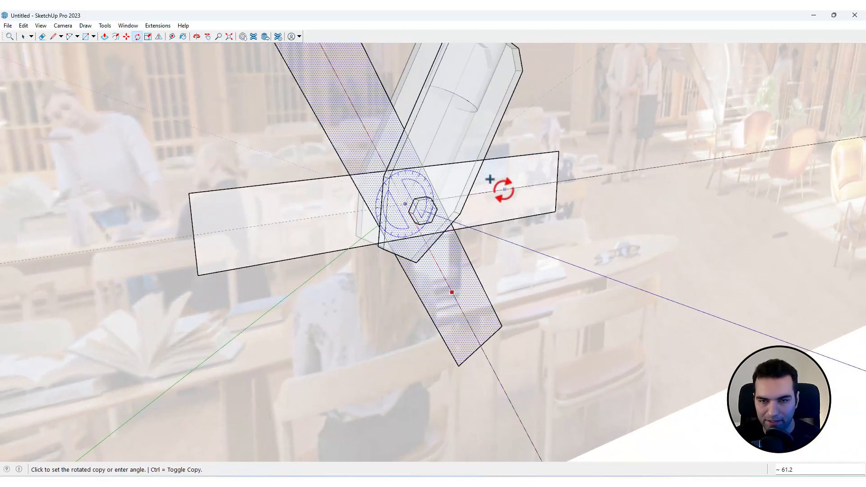
left_click(485, 186)
key("space")
Erase the part of the rotated rectangle beyond the diagonal one and undo the accidental erasure of the strut
key("e")
mouse_move(208, 222)
left_mouse_down()
mouse_move(271, 282)
mouse_move(266, 241)
left_mouse_up()
left_click_drag(352, 185, 362, 172)
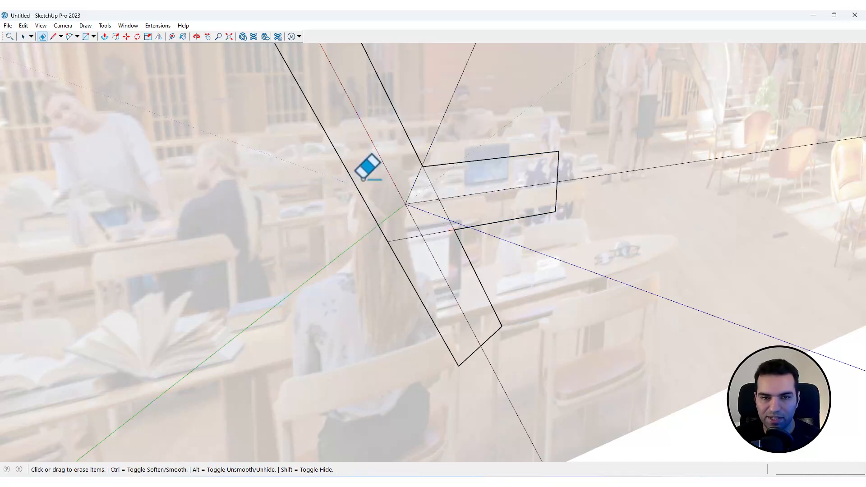
key("ctrl+z")
key("space")
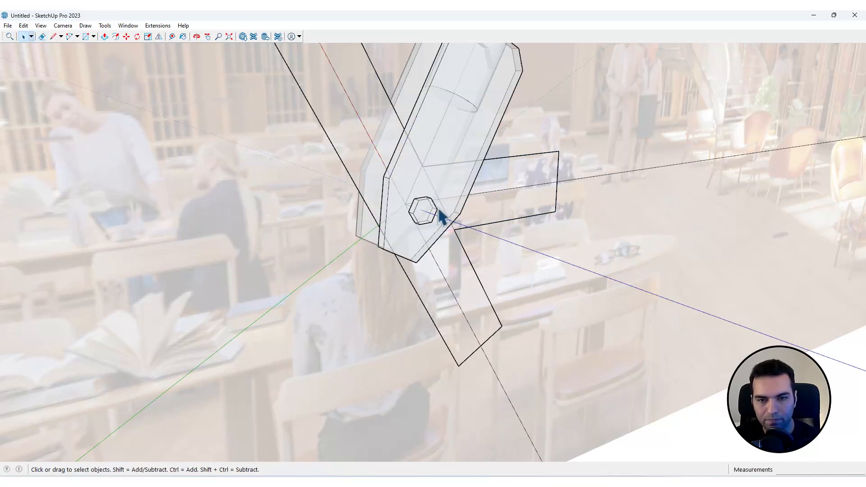
Undo the rotated copy and the original rectangle drawn around the upper short strut's lower bolt
scroll(444, 214, "down", 5)
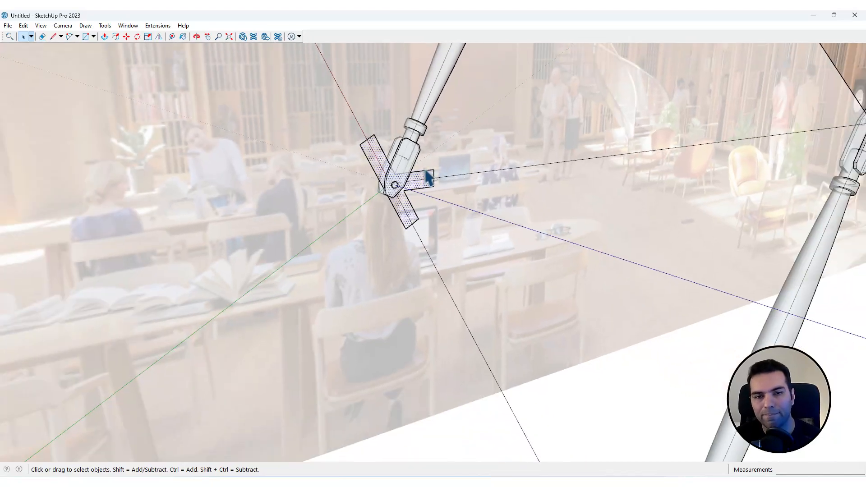
middle_click_drag(429, 178, 309, 165)
scroll(384, 180, "down", 5)
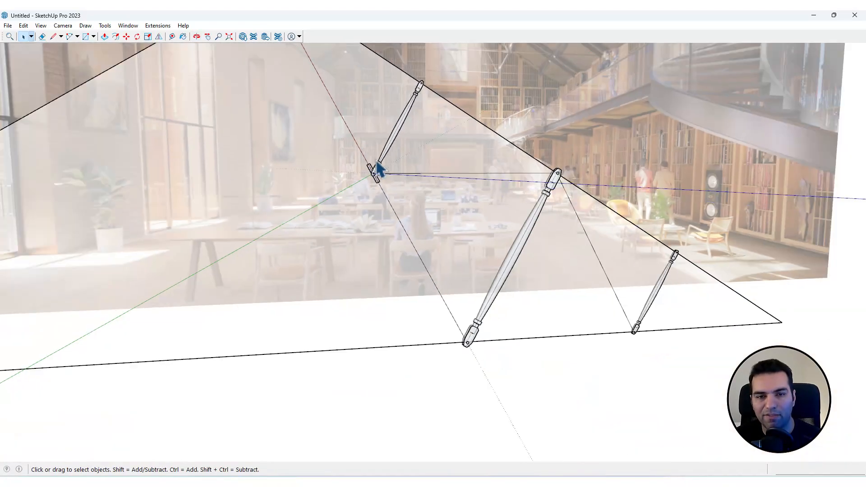
scroll(386, 165, "down", 3)
scroll(381, 176, "up", 12)
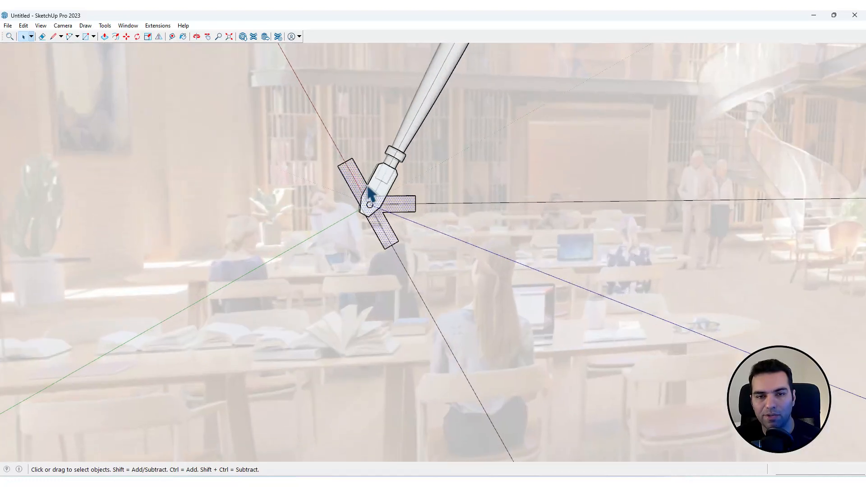
scroll(388, 198, "down", 4)
scroll(387, 197, "up", 5)
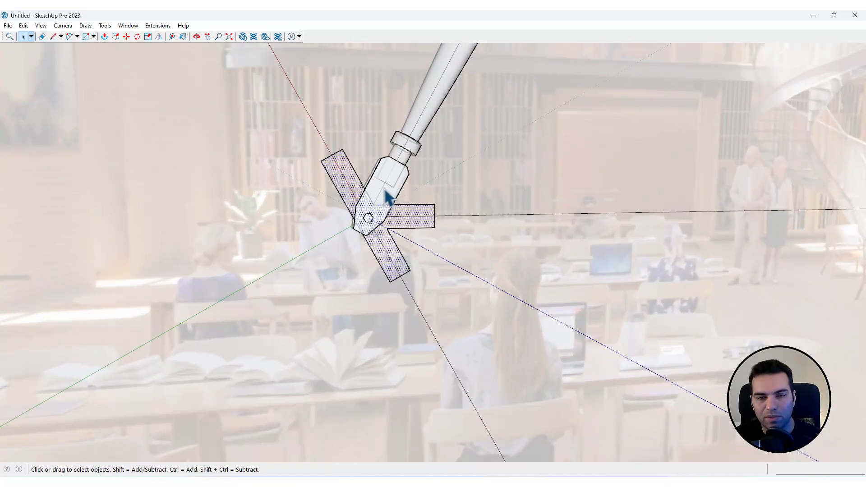
key("ctrl+z")
key("ctrl+z")
key("ctrl+z")
key("ctrl+z")
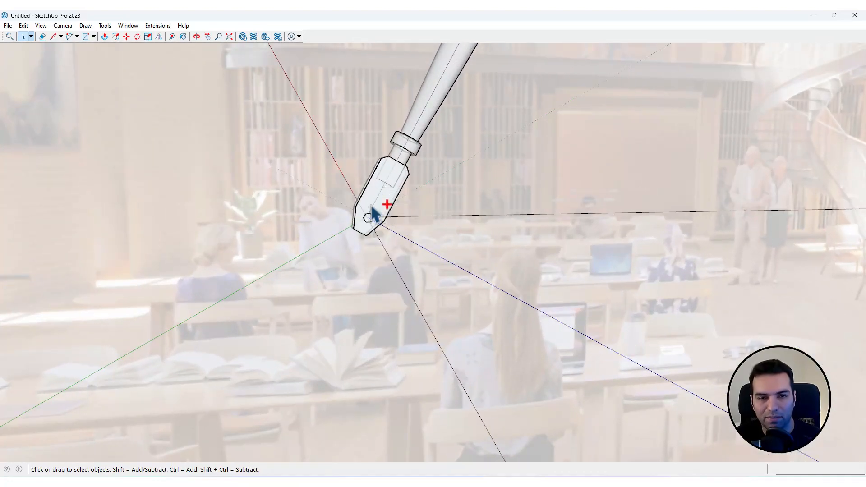
Draw a wider rectangle of about 0.52 x 0.14 m centred on the upper short strut's lower bolt, aligned with the diagonal truss line
key("r")
scroll(379, 215, "up", 5)
left_click(378, 214)
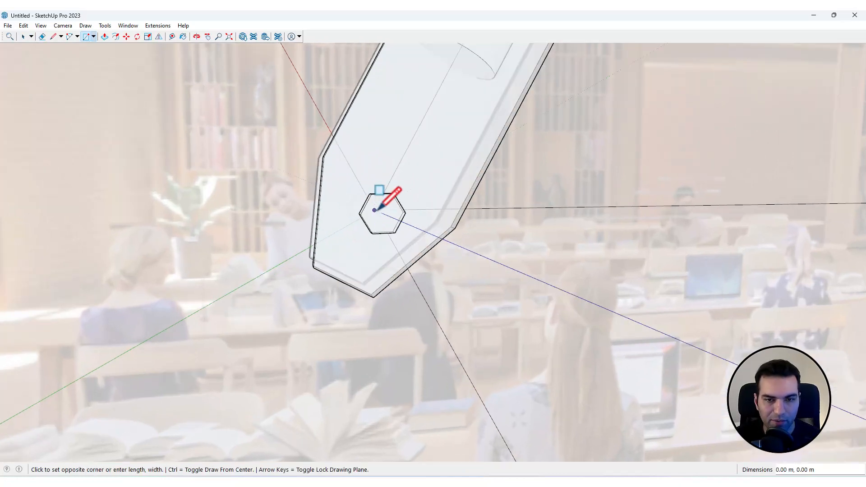
scroll(378, 212, "down", 4)
scroll(354, 135, "down", 3)
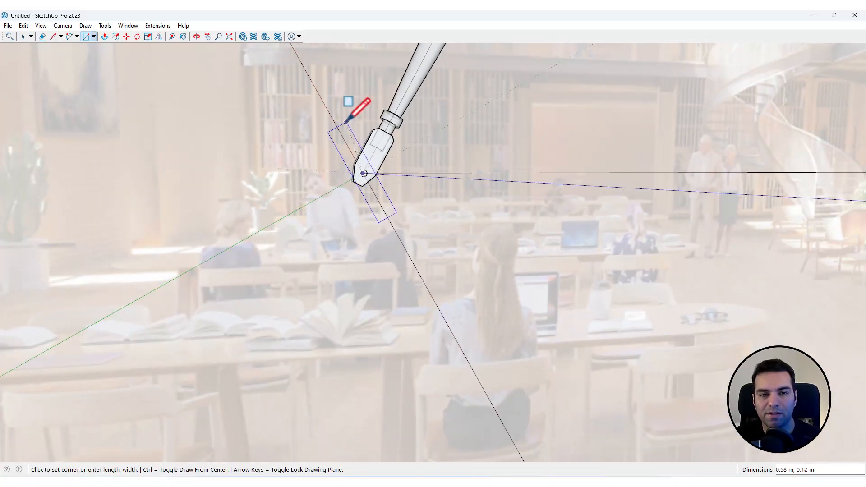
scroll(348, 126, "up", 2)
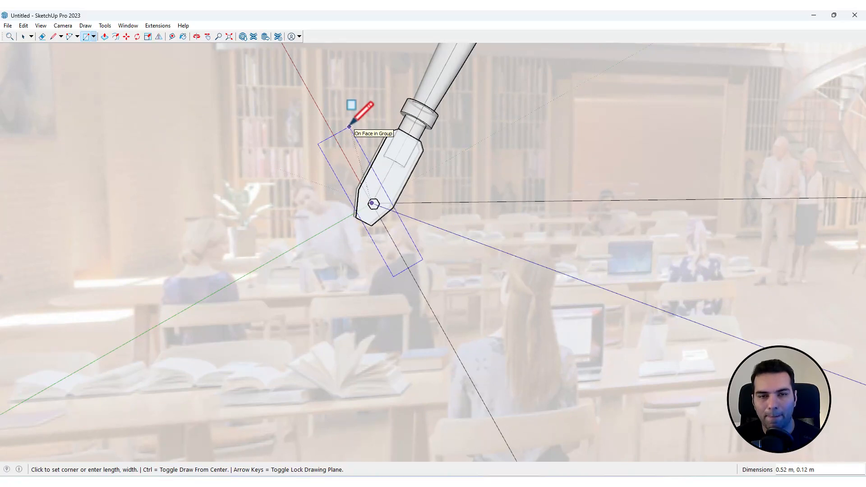
left_click(352, 126)
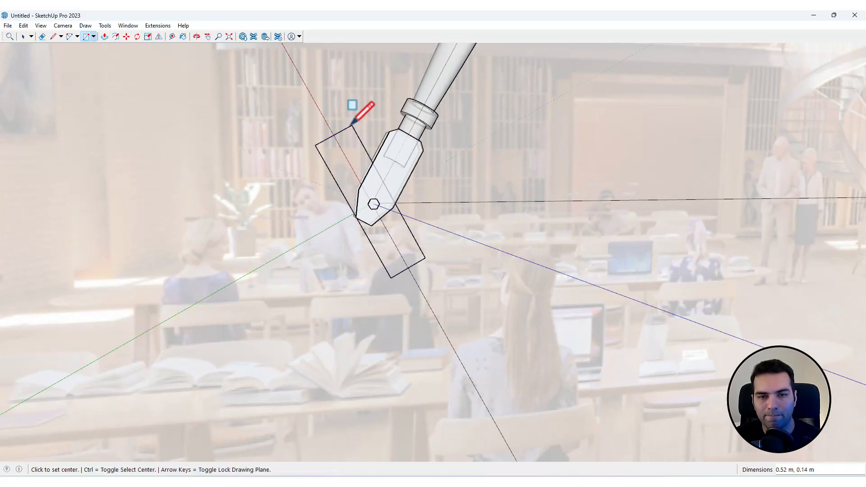
Rotate a copy of the new rectangle about the bolt centre so it lies along the horizontal tie line
key("space")
left_click(347, 149)
key("q")
scroll(381, 213, "up", 5)
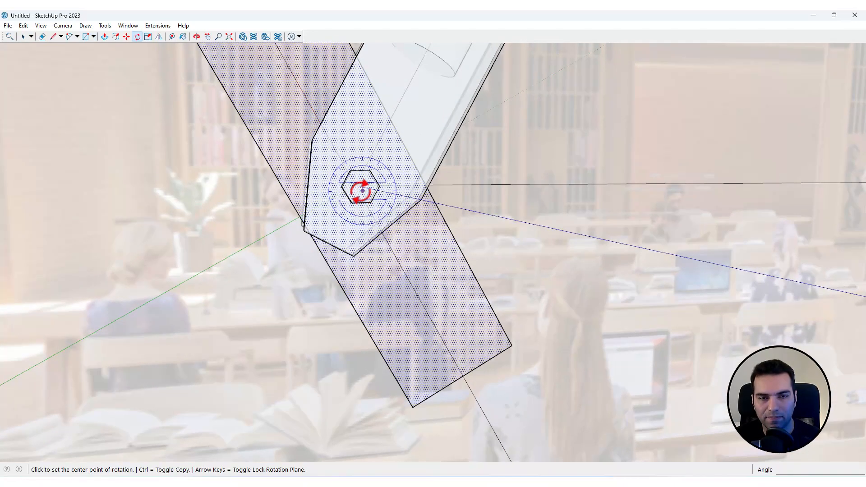
left_click(355, 185)
left_click(406, 261)
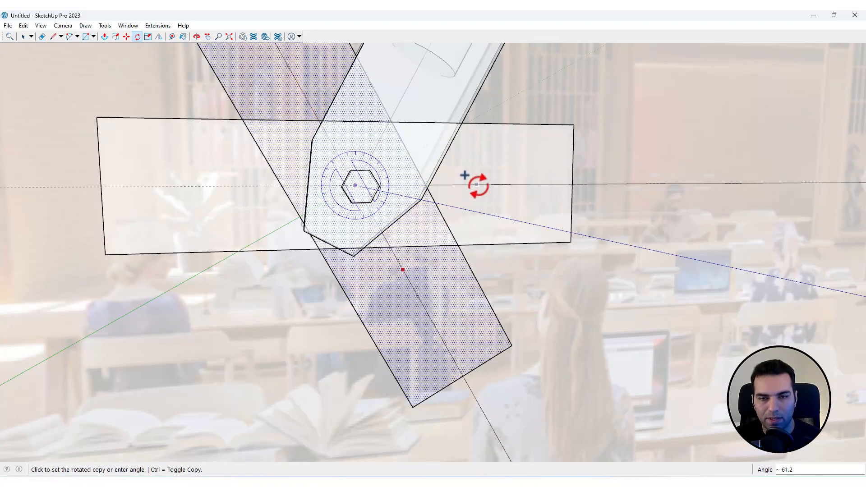
left_click(473, 184)
Erase the rotated rectangle's far end and the overlapping inner edges to leave a single three-armed plate outline
key("space")
key("e")
mouse_move(178, 112)
left_mouse_down()
mouse_move(89, 167)
mouse_move(220, 263)
mouse_move(244, 223)
left_mouse_up()
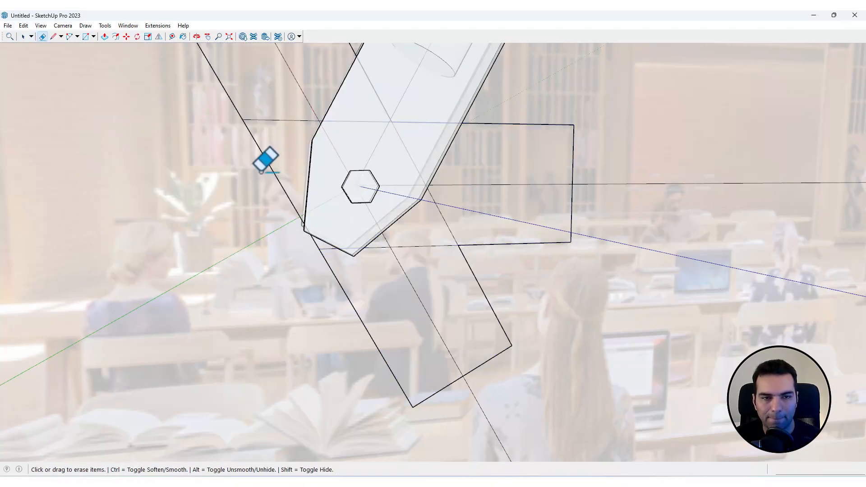
left_click_drag(332, 147, 277, 114)
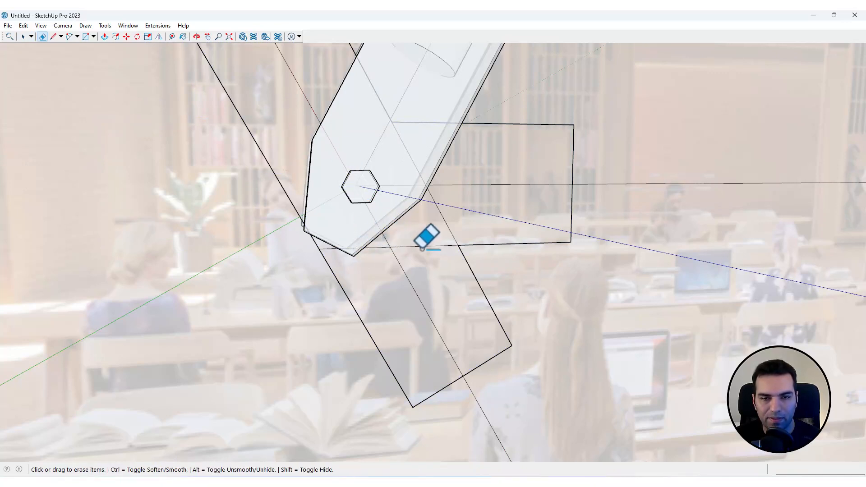
left_click_drag(449, 240, 460, 210)
key("space")
Examine the connector plates at the strut joints in the reference photo and compare them with the plate outline
scroll(433, 209, "down", 6)
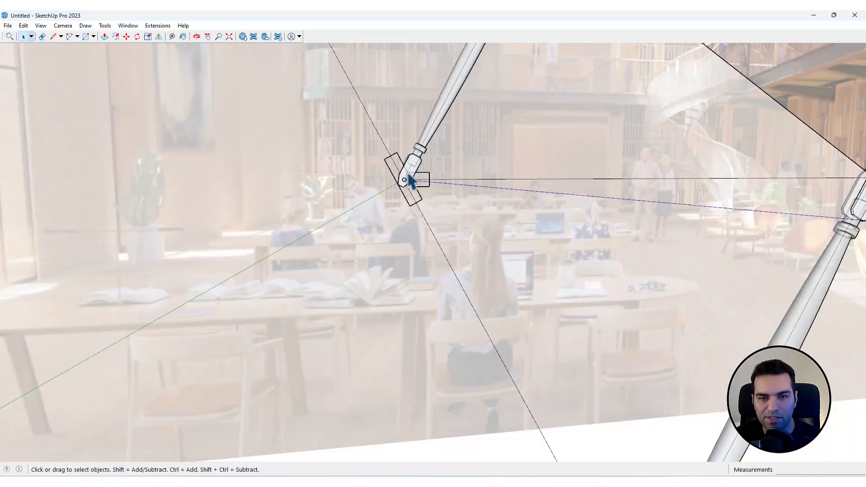
scroll(411, 180, "down", 3)
scroll(420, 175, "up", 5)
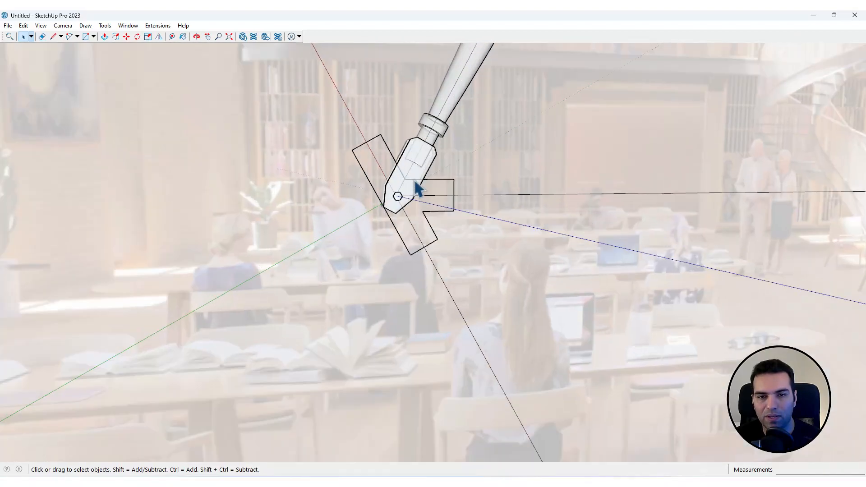
scroll(400, 180, "down", 5)
scroll(454, 151, "down", 1)
middle_click_drag(550, 102, 481, 286, "shift")
scroll(507, 75, "up", 3)
middle_click_drag(509, 77, 505, 297, "shift")
scroll(451, 186, "up", 4)
scroll(456, 179, "down", 6)
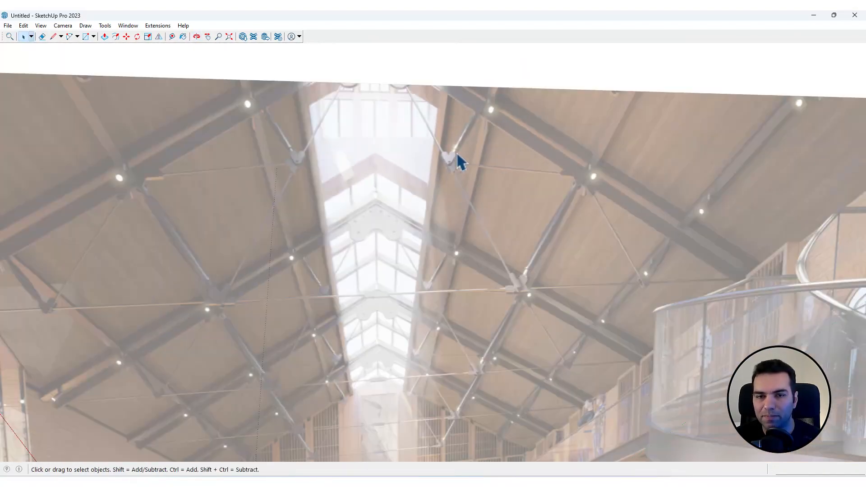
scroll(408, 302, "up", 6)
scroll(420, 289, "up", 6)
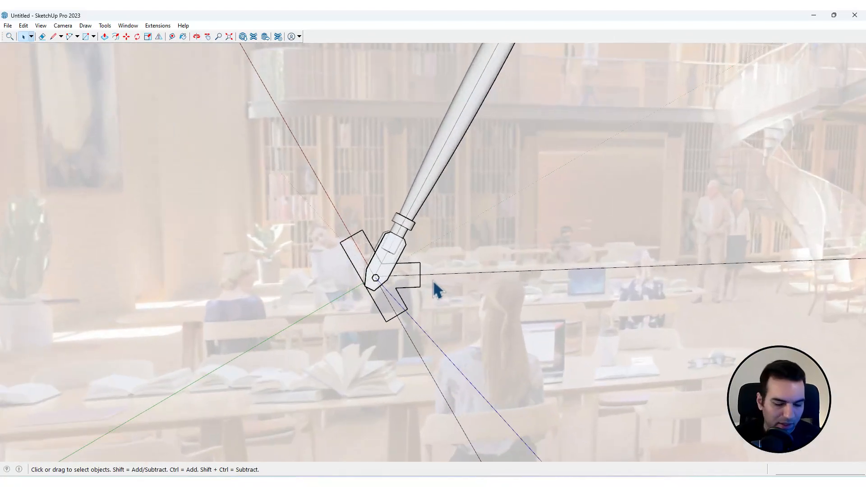
Place a guide just inside the horizontal arm's end edge and draw a diagonal line about 0.06 m long across each end corner
key("l")
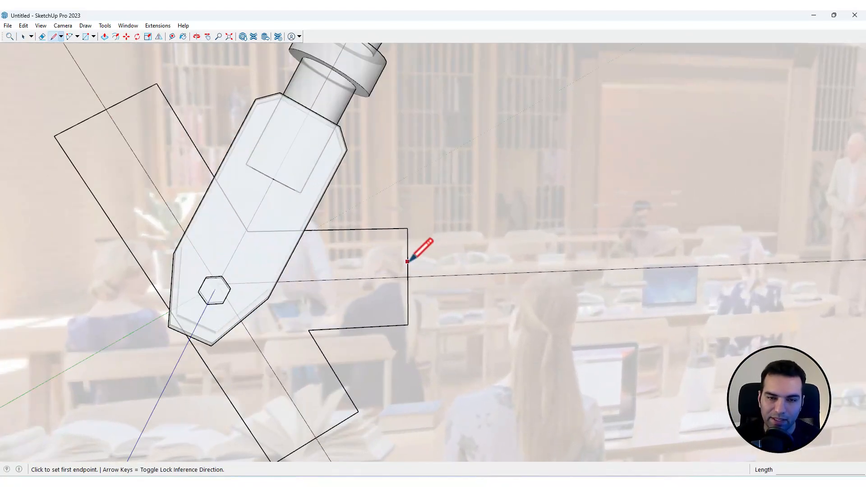
key("t")
left_click(407, 255)
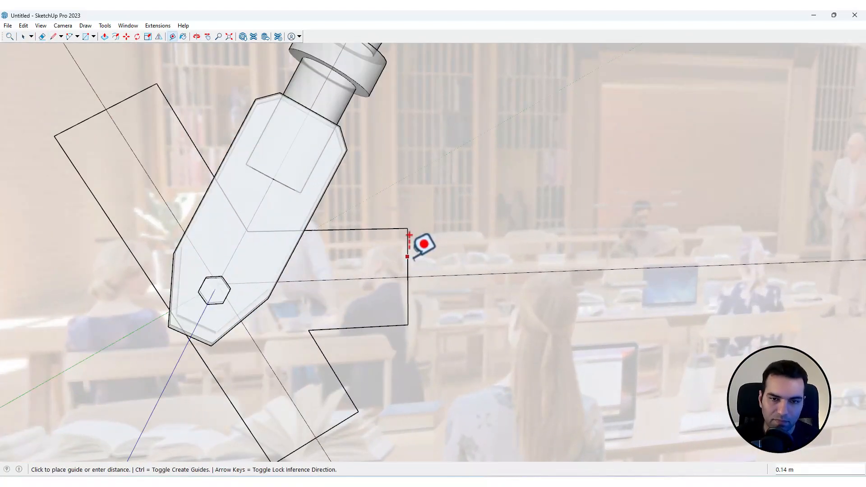
key("c")
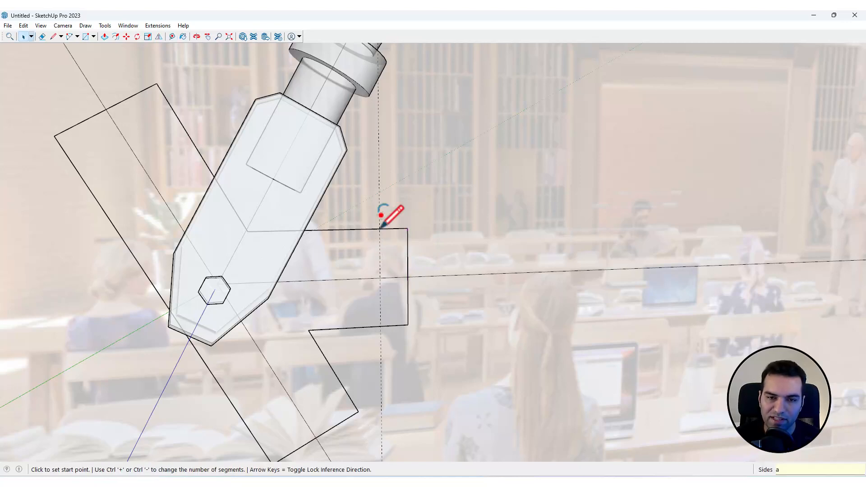
key("l")
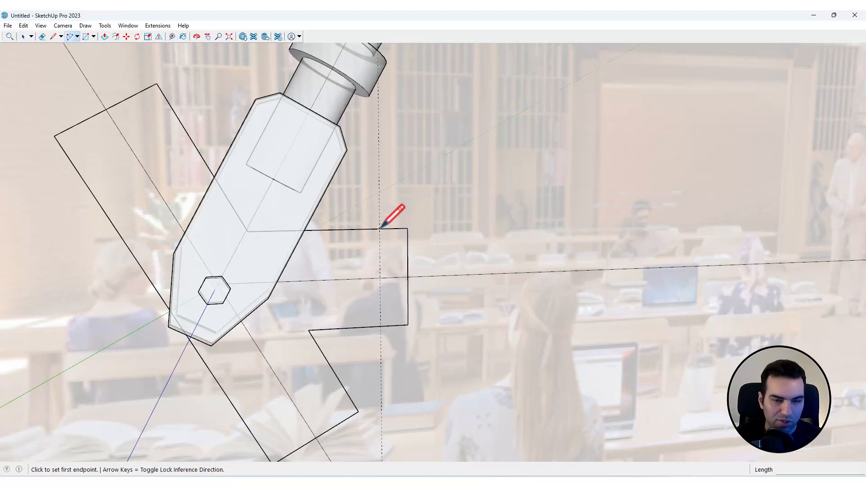
left_click(380, 229)
left_click(407, 255)
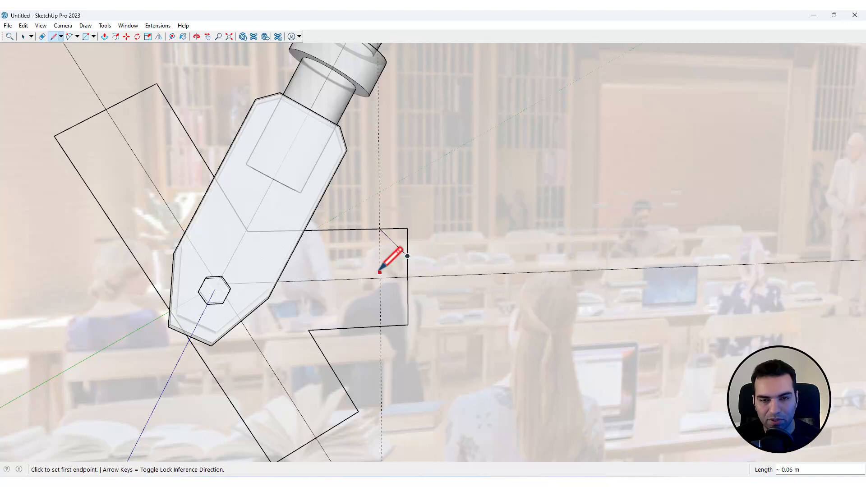
left_click(380, 326)
left_click(408, 297)
Erase both square corners outside the diagonal lines at the horizontal arm's end
key("space")
key("e")
left_click_drag(412, 315, 404, 330)
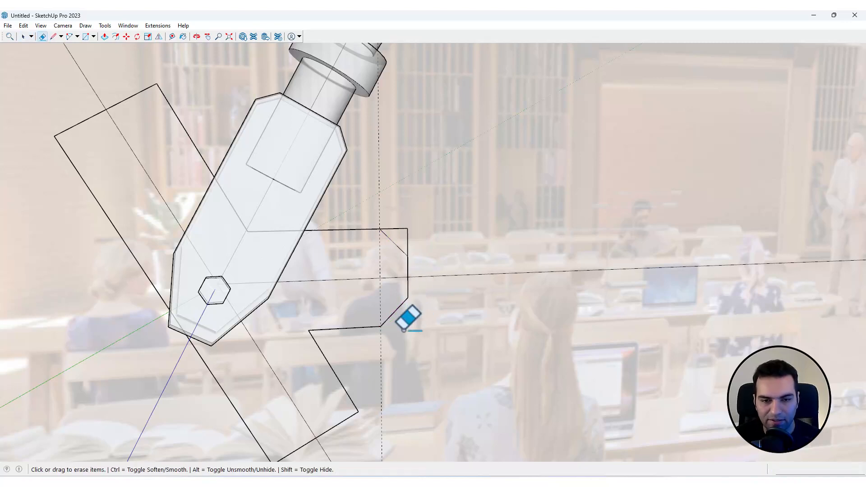
left_click_drag(407, 227, 417, 243)
Chamfer both corners of the diagonal arm's lower end using a guide parallel to the end edge, and erase the leftover corner edges
scroll(404, 203, "down", 5)
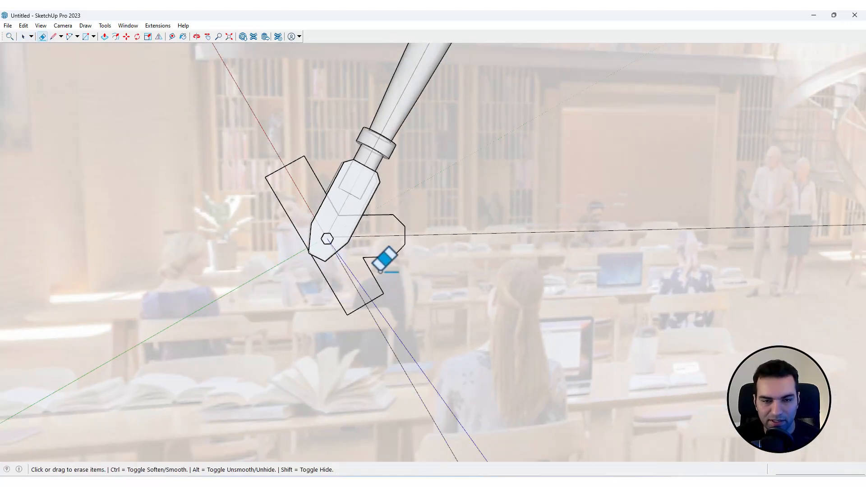
scroll(367, 309, "up", 4)
key("t")
left_click(379, 291)
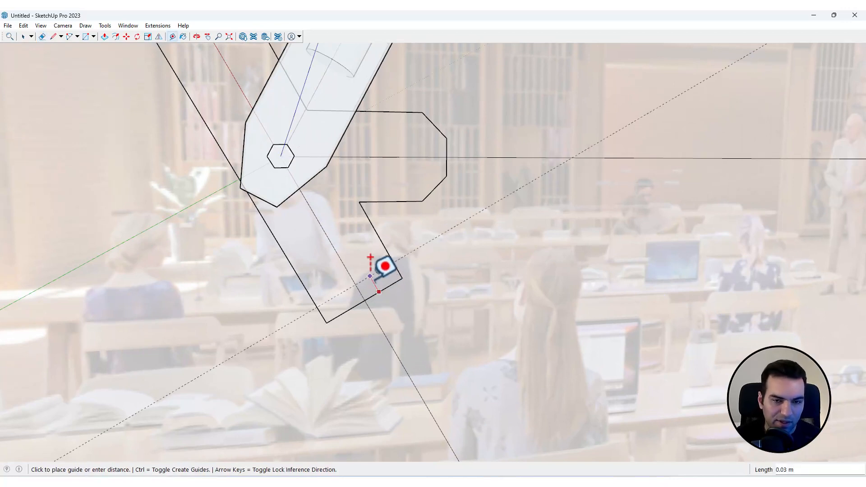
key("a")
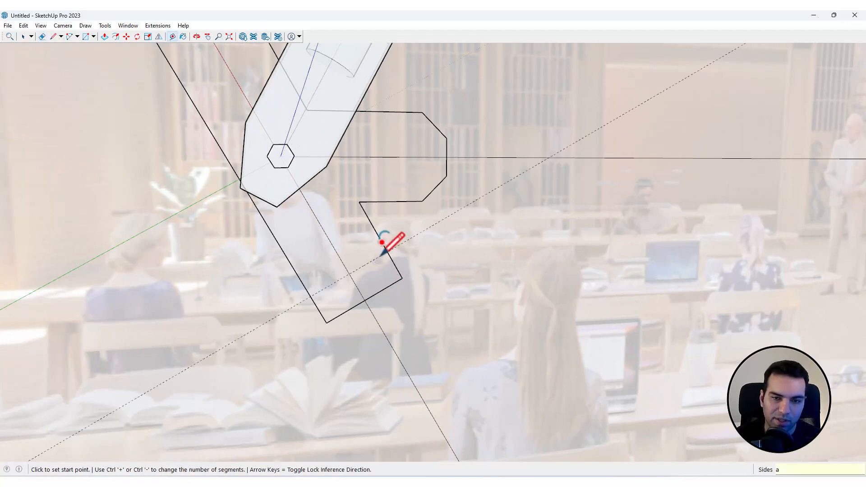
key("l")
left_click(387, 253)
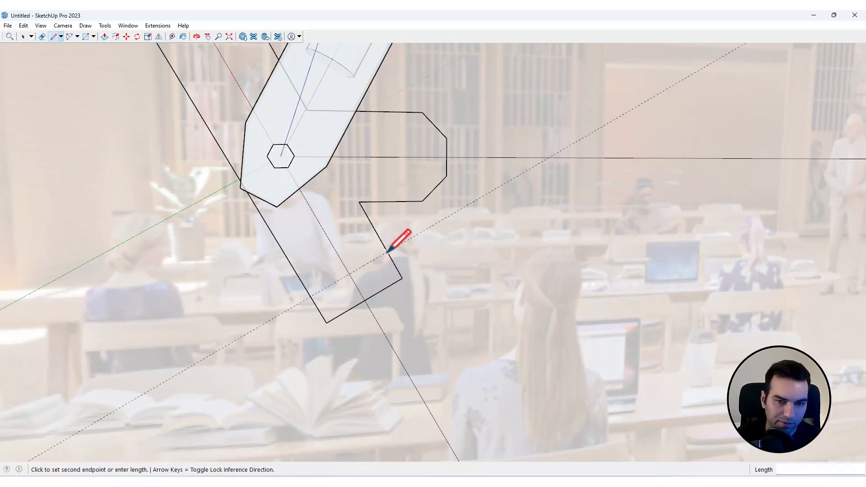
left_click(378, 292)
left_click(316, 296)
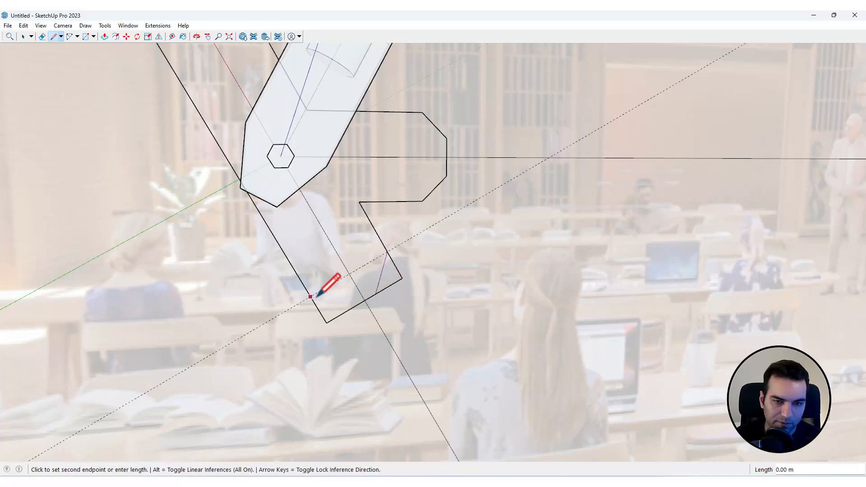
left_click(358, 304)
key("e")
left_click_drag(401, 263, 321, 322)
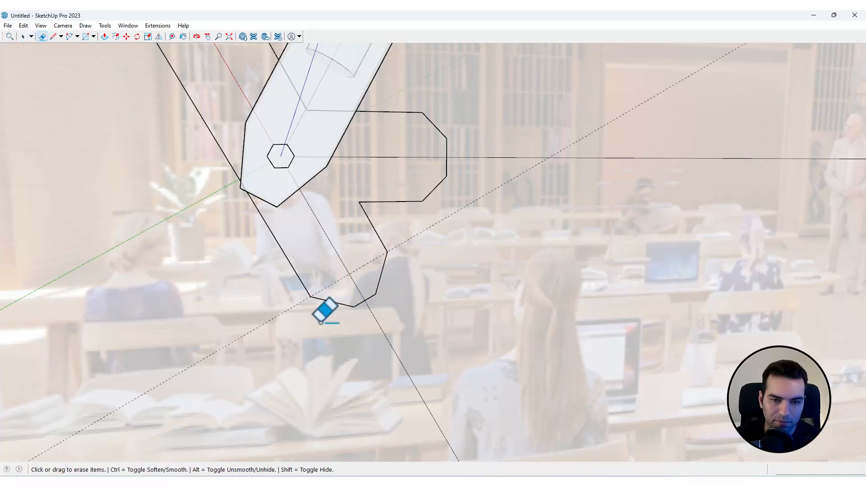
scroll(438, 308, "down", 4)
middle_click_drag(375, 251, 383, 262)
scroll(373, 212, "up", 2)
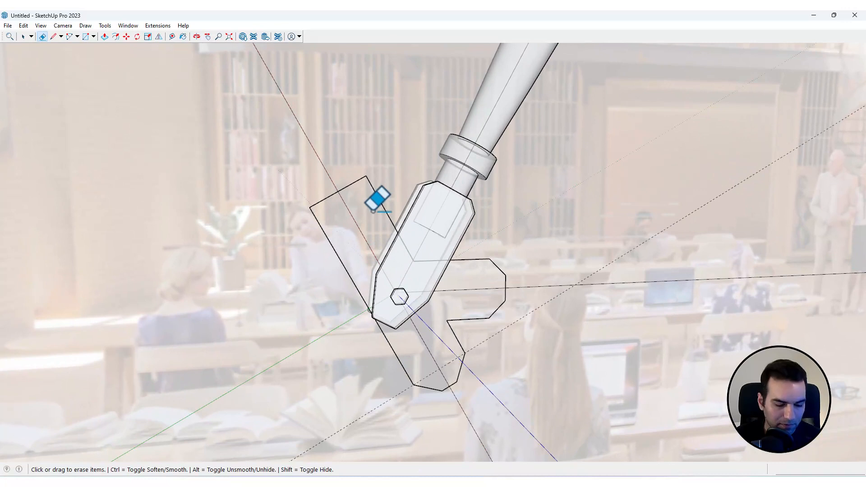
key("t")
key("Escape")
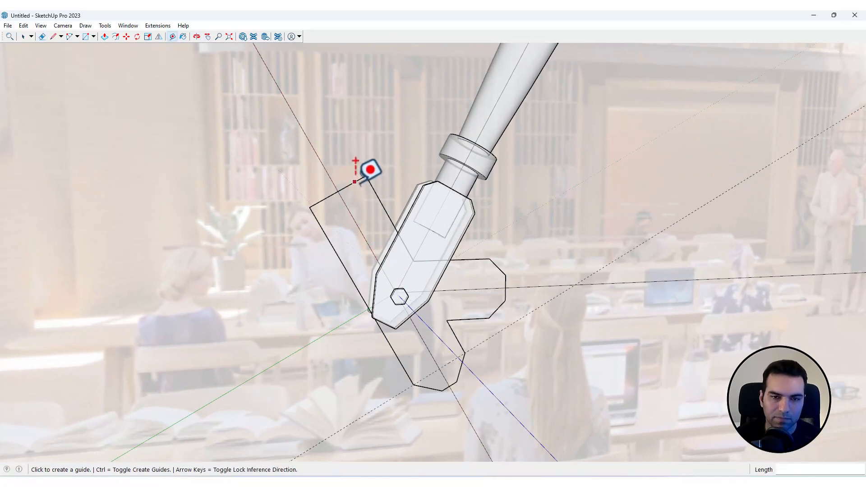
left_click(354, 183)
left_click(365, 203)
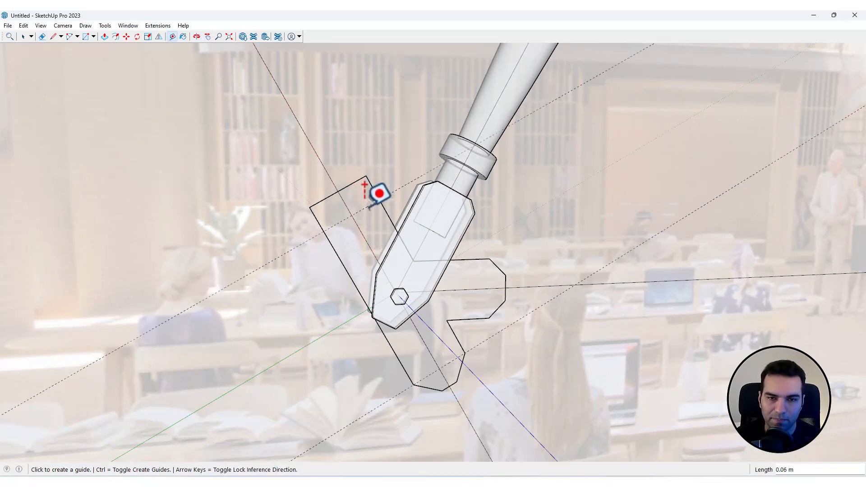
key("Escape")
Place a guide just inside the diagonal arm's upper end edge and draw a diagonal line about 0.07 m long across each end corner
scroll(358, 181, "up", 2)
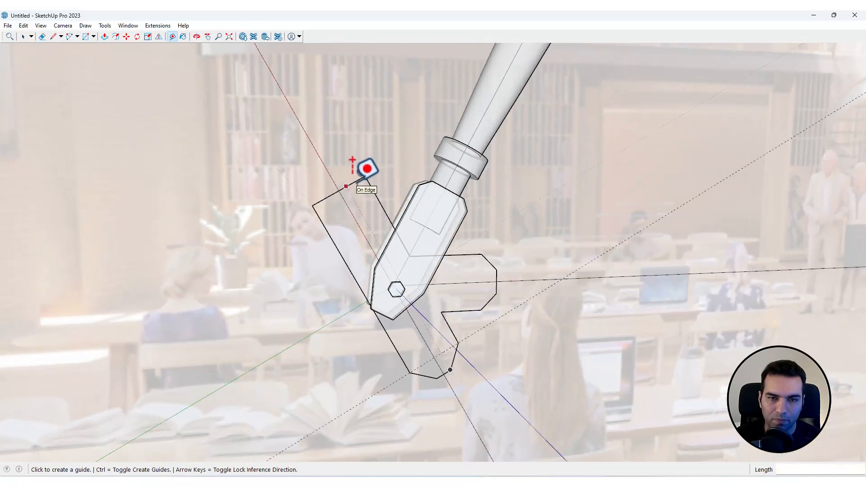
left_click(357, 181)
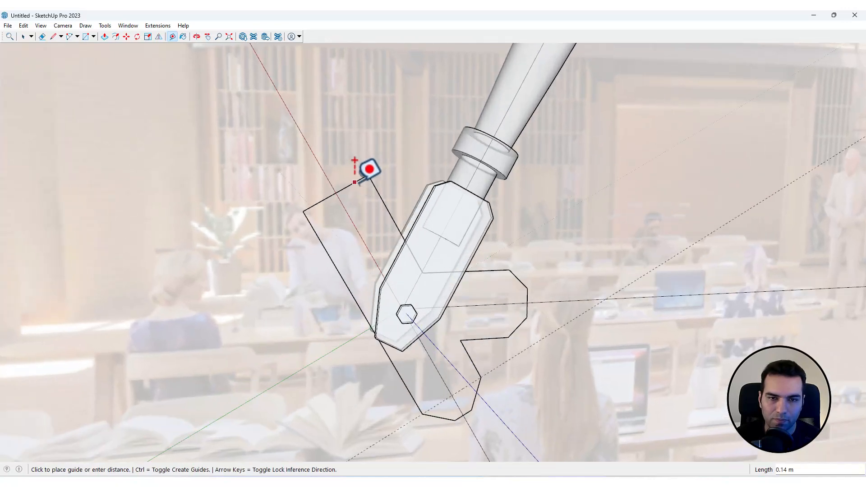
left_click(368, 205)
key("a")
key("l")
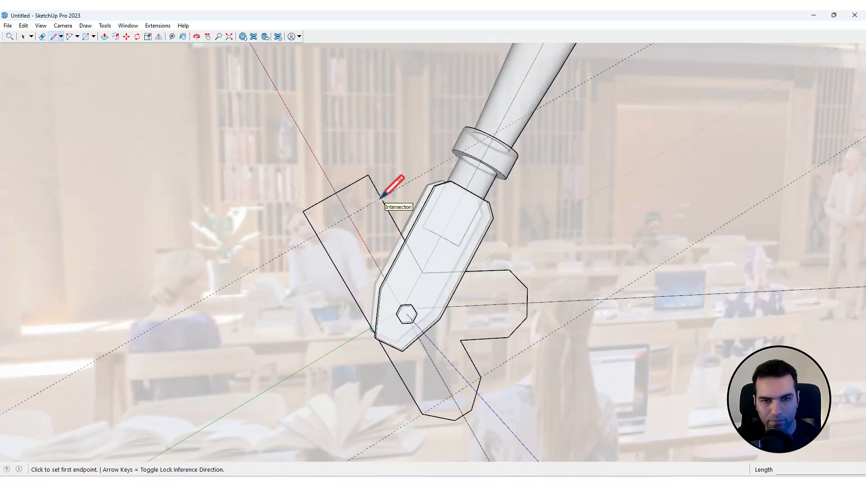
left_click(381, 196)
left_click(349, 186)
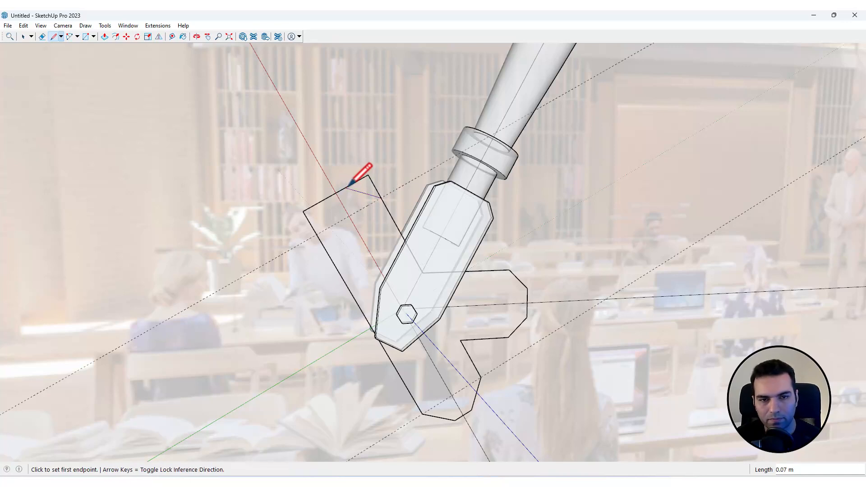
left_click(317, 235)
left_click(326, 199)
Erase the square corner edges outside the diagonal lines at the diagonal arm's upper end
key("space")
key("e")
left_click_drag(316, 202, 307, 222)
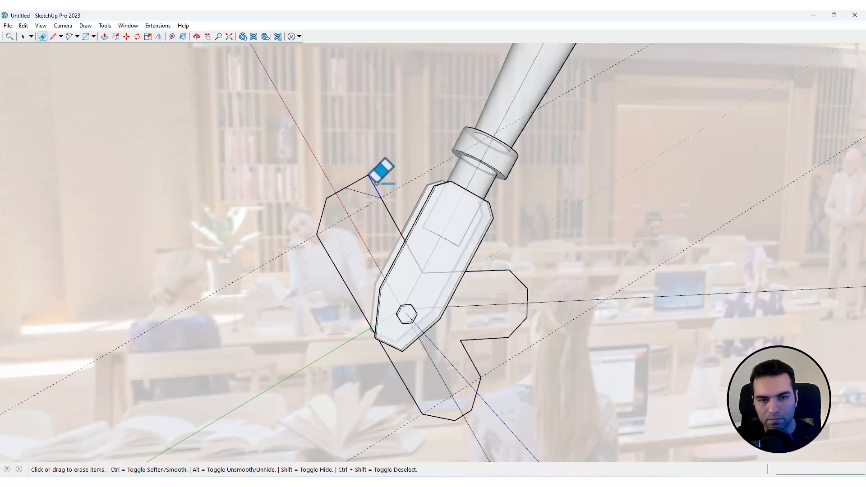
key("space")
scroll(357, 175, "down", 8)
scroll(379, 201, "up", 5)
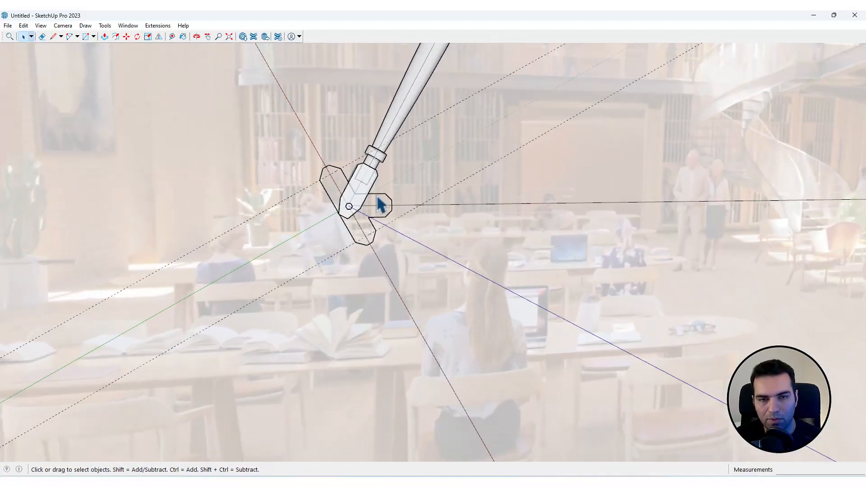
Extrude the three-armed plate face about 0.03 m with Push/Pull, and extrude its opposite face by the same distance
left_click(379, 201)
scroll(387, 209, "down", 5)
scroll(397, 210, "up", 5)
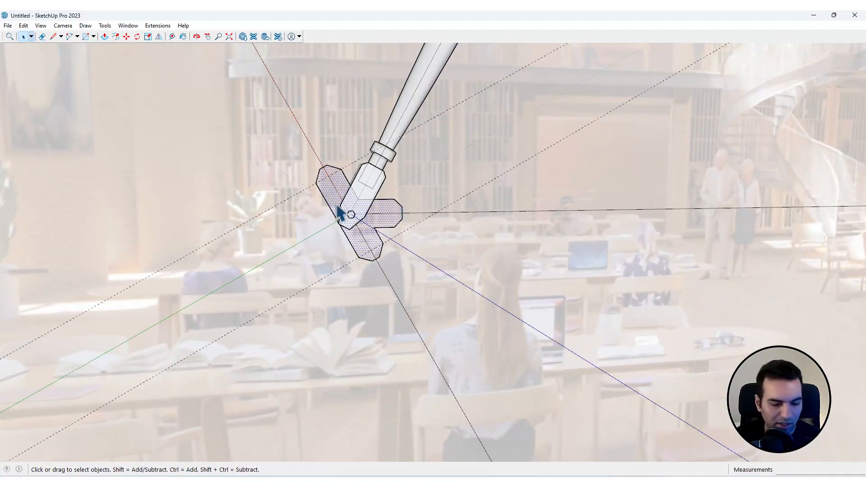
middle_click_drag(338, 206, 539, 218)
scroll(364, 208, "up", 5)
key("p")
scroll(364, 207, "up", 3)
left_click(364, 209)
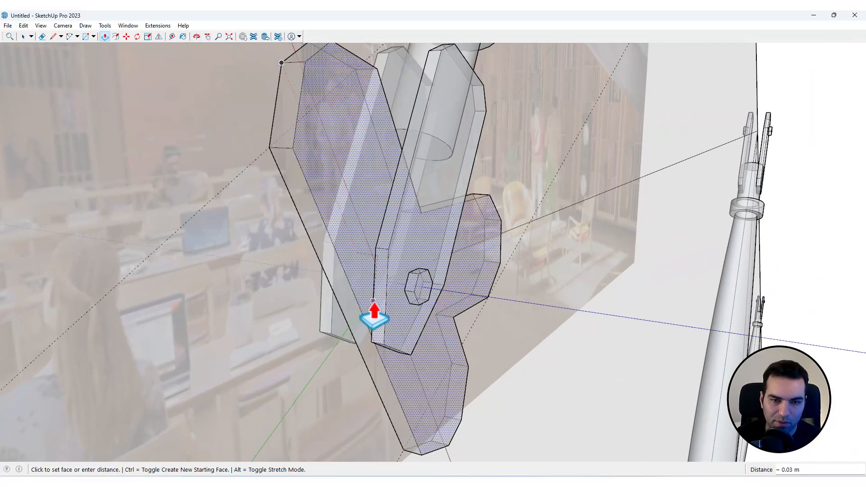
left_click(374, 315)
middle_click_drag(372, 300, 478, 254)
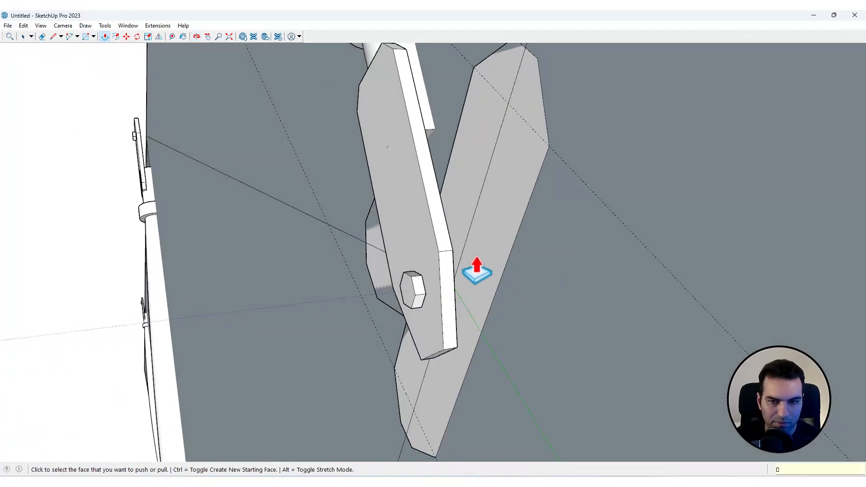
left_click(470, 264)
key("space")
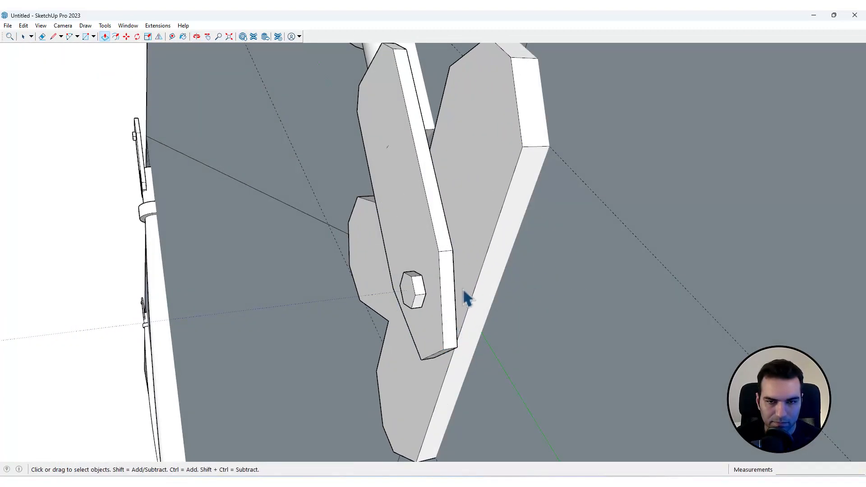
Select the entire extruded connector plate and group it
triple_click(480, 265)
middle_click_drag(486, 260, 383, 205)
key("x")
Copy the connector plate from its joint centre to the joint centre at the long strut's lower end on the bottom chord
key("m")
scroll(341, 190, "up", 6)
middle_click_drag(329, 194, 317, 208)
left_click(319, 208)
key("ctrl")
scroll(300, 149, "down", 9)
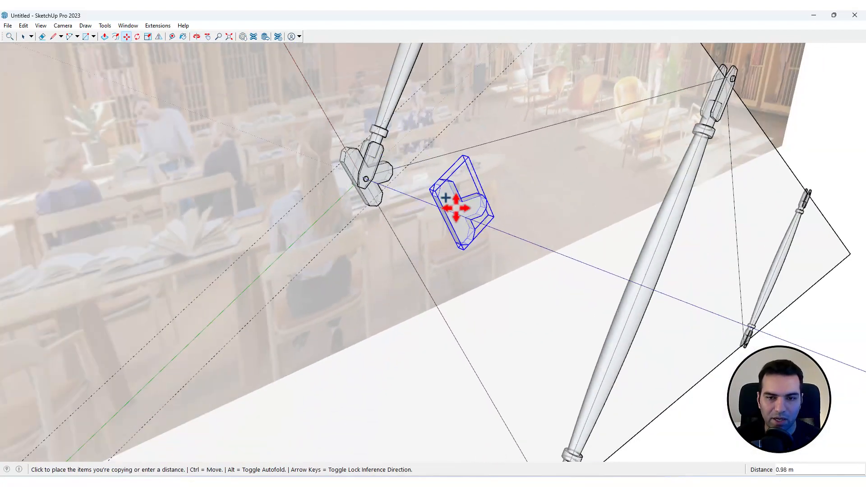
middle_click_drag(519, 285, 323, 19, "shift")
scroll(391, 262, "up", 3)
scroll(374, 273, "up", 5)
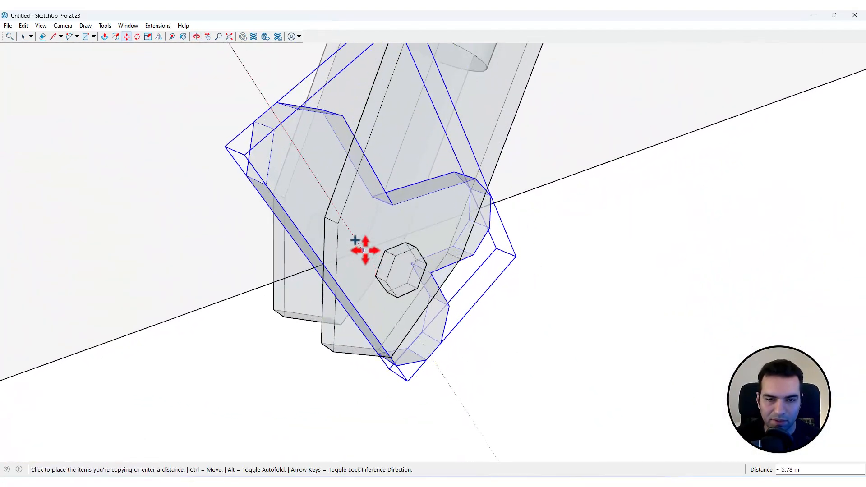
left_click(377, 247)
scroll(414, 253, "down", 12)
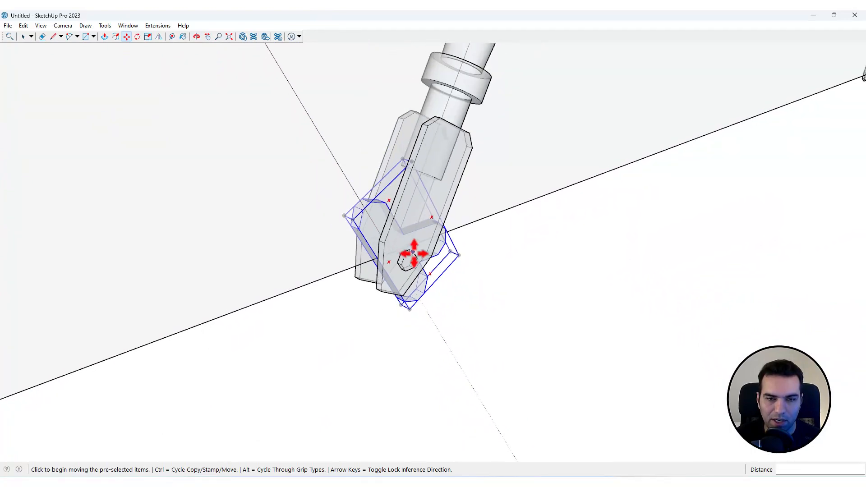
middle_click_drag(315, 83, 345, 153)
scroll(345, 154, "up", 8)
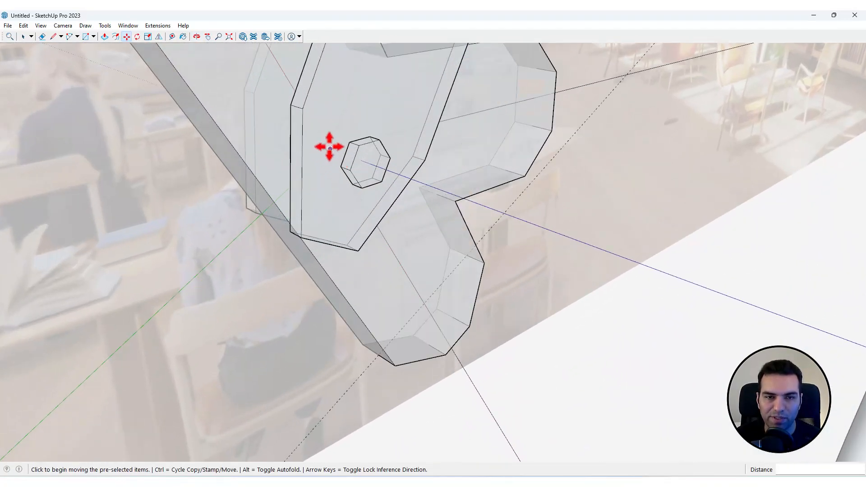
scroll(332, 145, "down", 8)
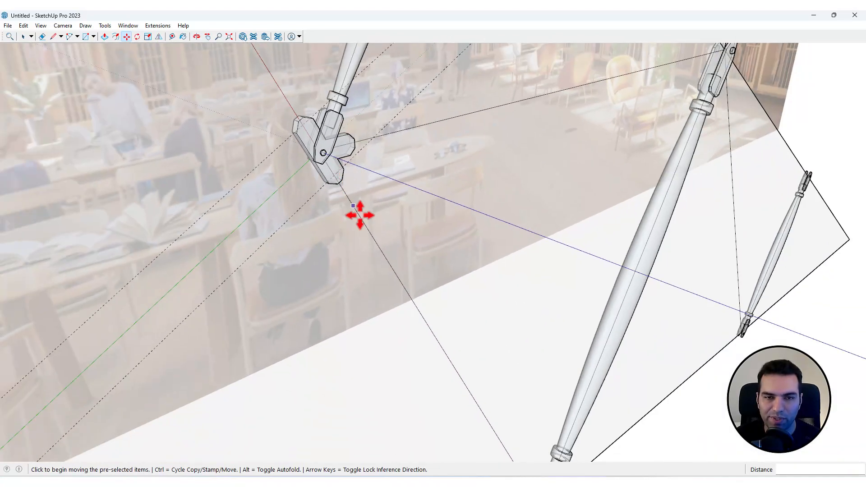
scroll(340, 136, "up", 3)
scroll(432, 337, "up", 5)
scroll(432, 337, "up", 3)
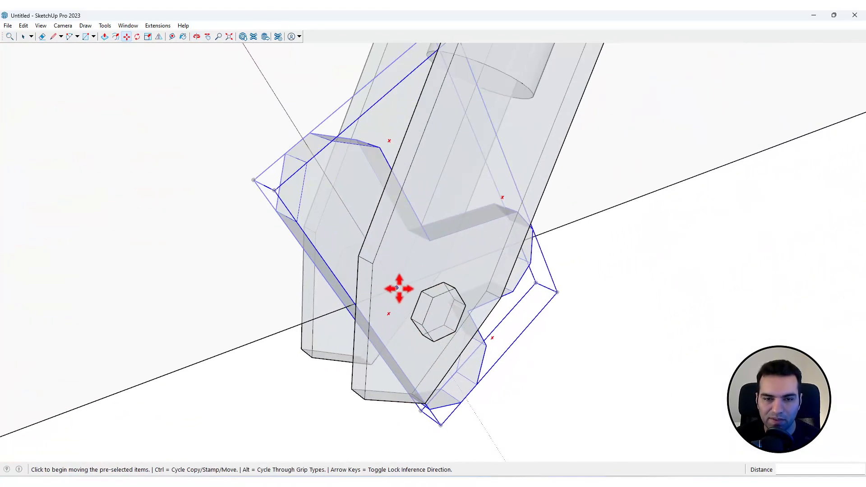
key("q")
scroll(395, 287, "up", 2)
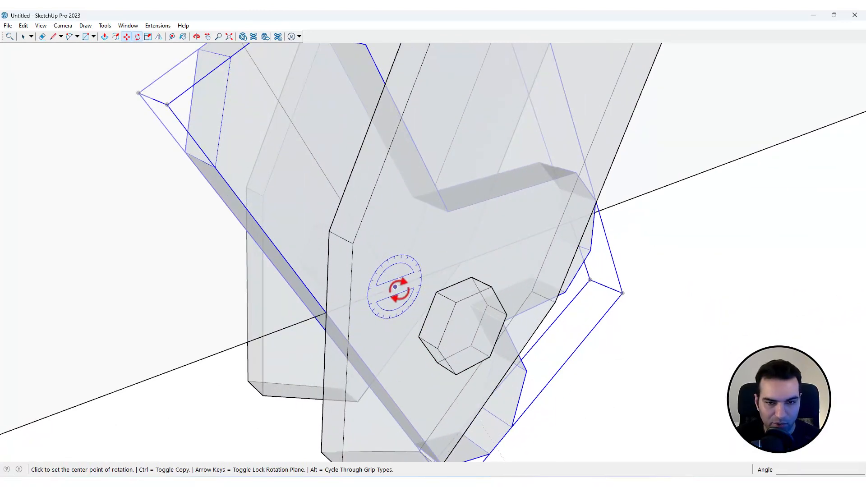
left_click(395, 288)
scroll(429, 271, "down", 5)
left_click(426, 272)
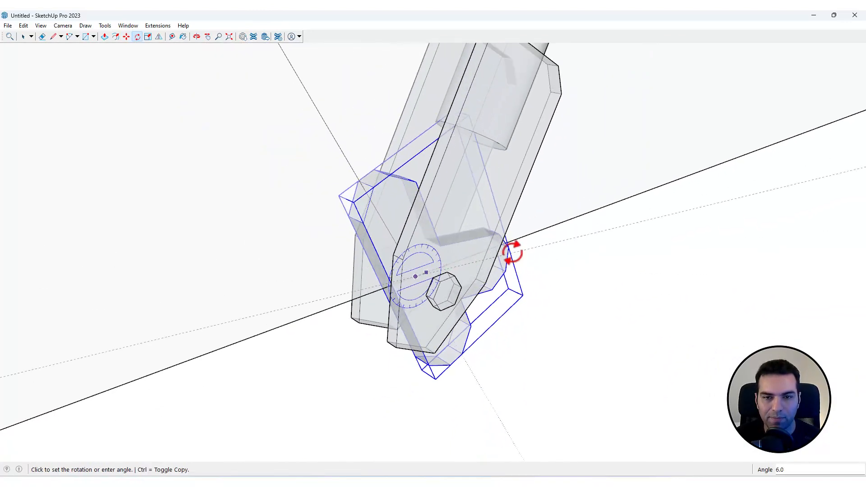
key("Escape")
Rotate the copied plate about 61.2 degrees around the joint centre so its long straight side follows the bottom chord
scroll(418, 276, "up", 2)
left_click(418, 277)
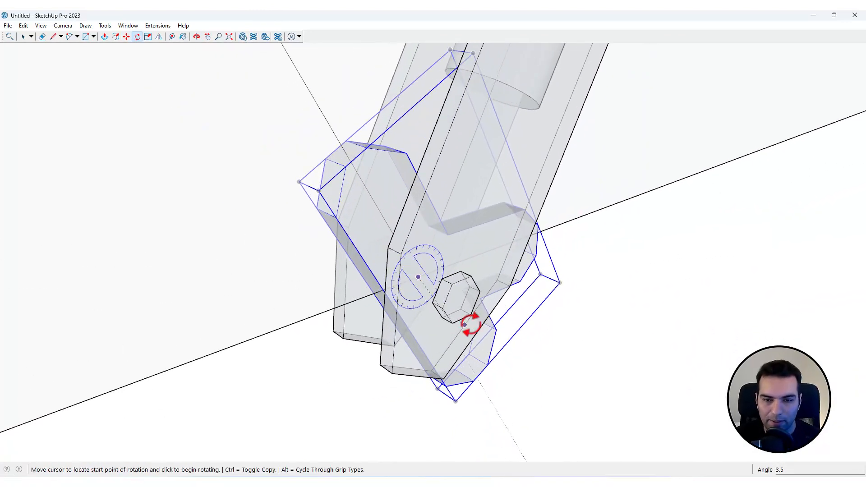
scroll(485, 361, "up", 3)
left_click(479, 386)
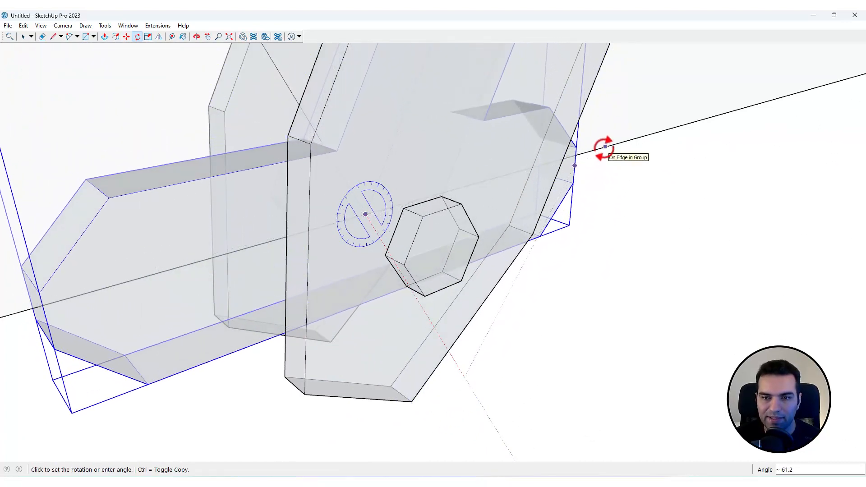
left_click(605, 147)
scroll(484, 320, "down", 5)
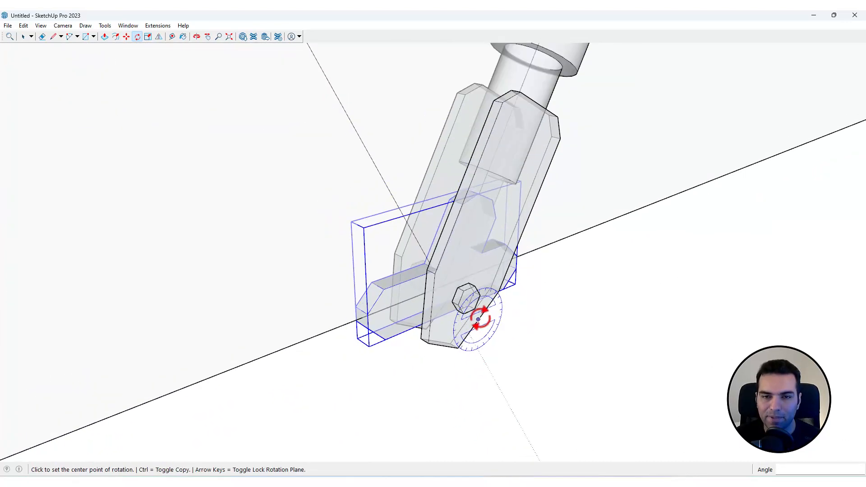
Mirror the rotated plate about its own centre by scaling it to -1.00 along the red axis
key("s")
scroll(516, 267, "up", 3)
left_click(512, 224)
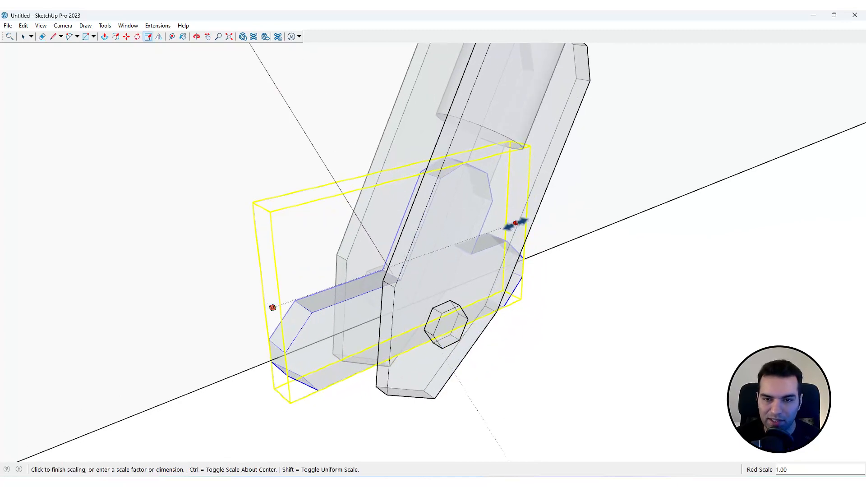
key("ctrl")
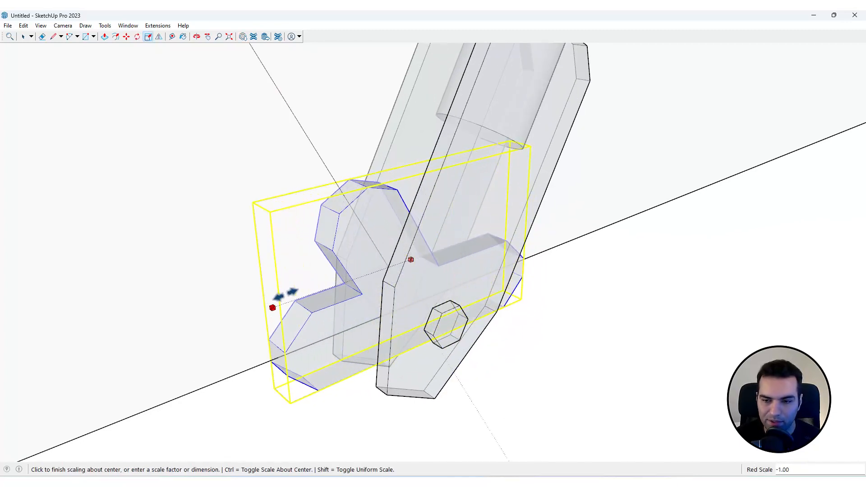
left_click(282, 296)
key("space")
left_click(590, 361)
Copy the mirrored plate from the long strut's lower joint to the lower joint centre of the outer short strut on the bottom chord
scroll(395, 303, "down", 4)
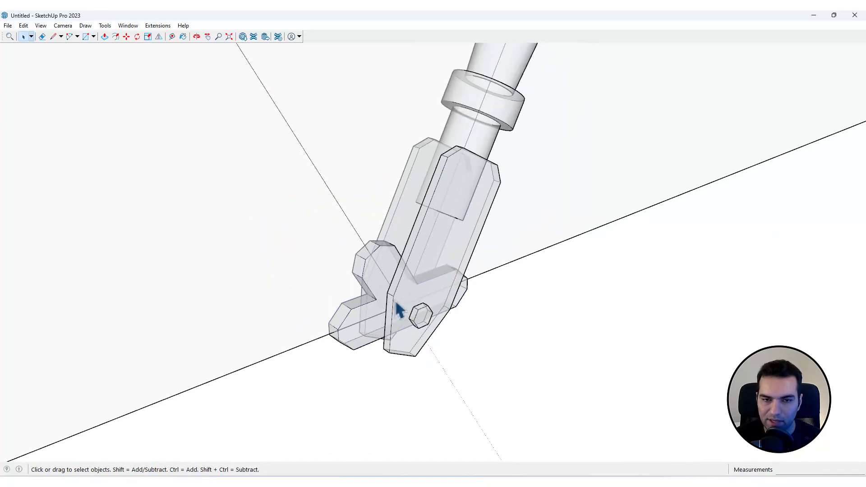
middle_click_drag(396, 302, 307, 180)
scroll(387, 280, "up", 3)
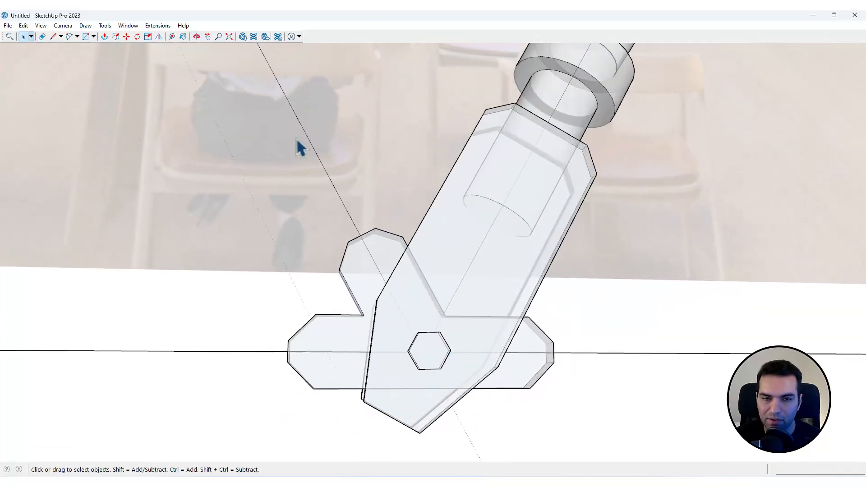
scroll(371, 336, "down", 10)
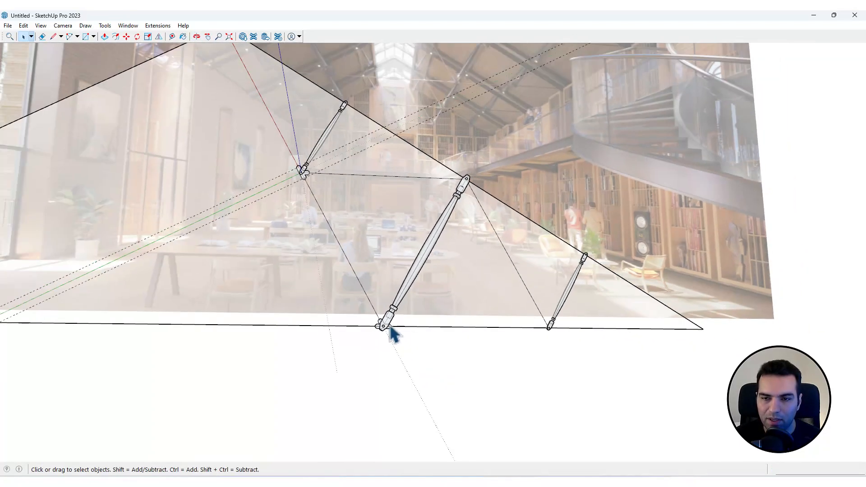
scroll(392, 339, "up", 10)
key("m")
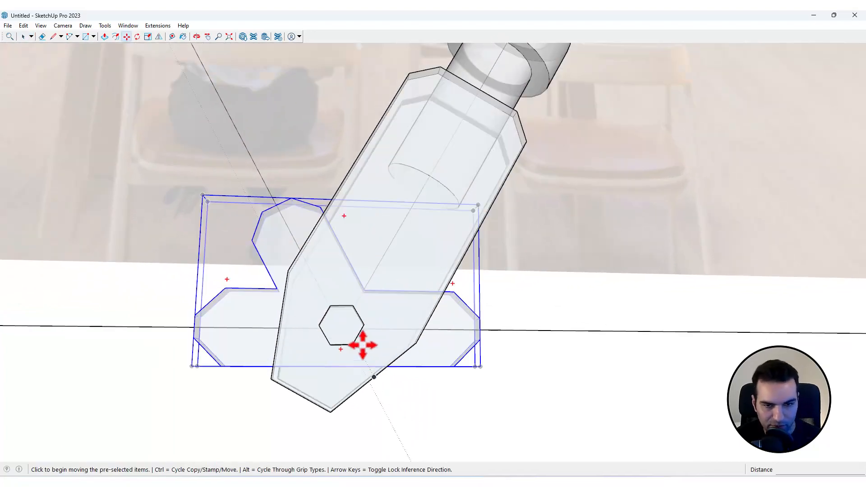
mouse_move(360, 344)
middle_mouse_down()
mouse_move(418, 389)
mouse_move(361, 342)
middle_mouse_up()
left_click(361, 343)
key("ctrl")
scroll(542, 297, "down", 8)
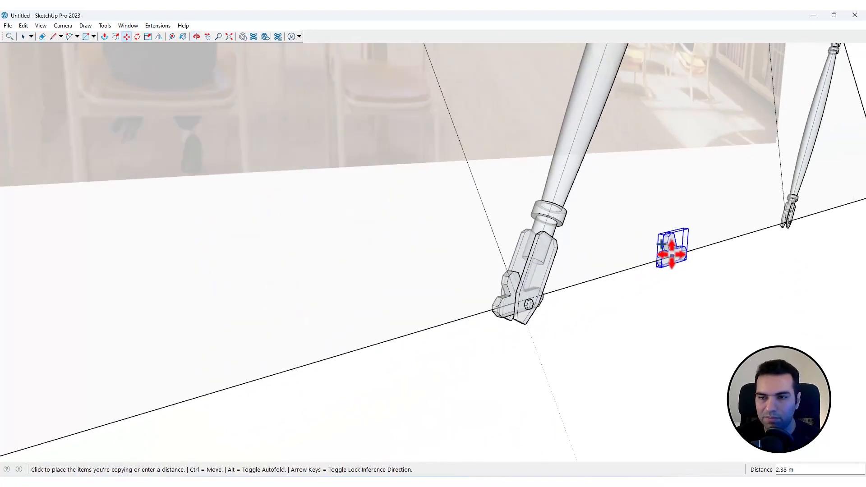
middle_click_drag(671, 253, 392, 280, "shift")
scroll(514, 251, "up", 7)
scroll(534, 260, "up", 6)
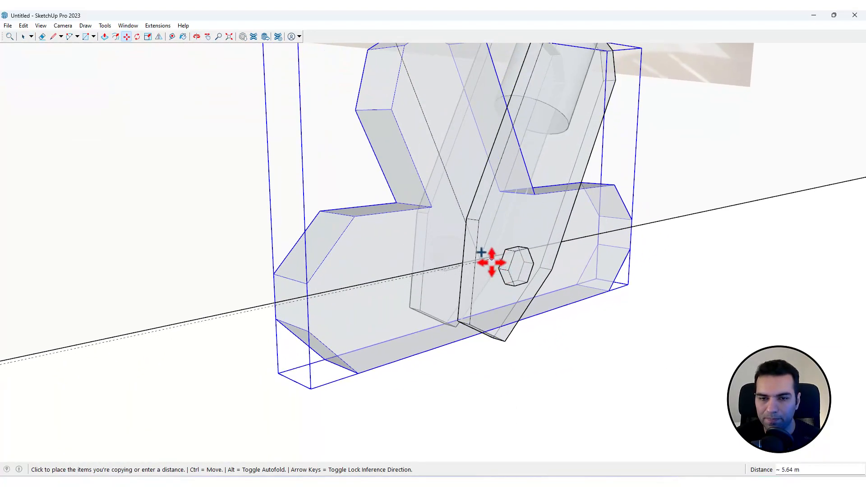
left_click(480, 259)
scroll(483, 304, "down", 8)
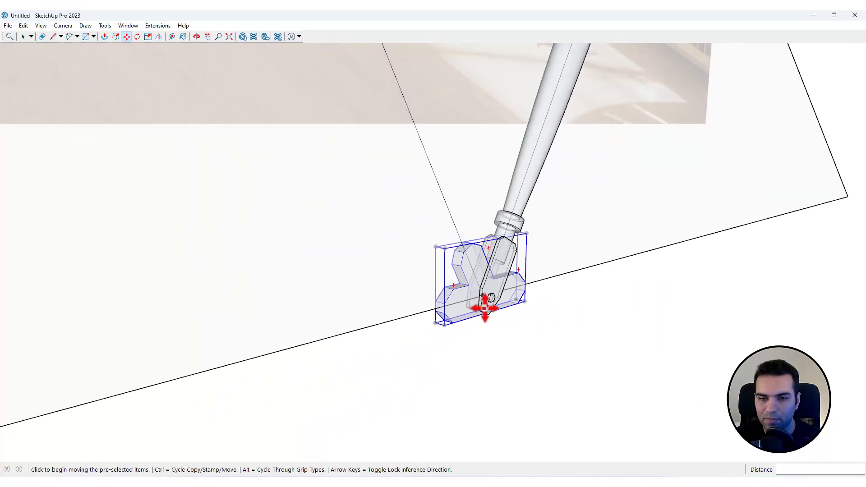
Examine the struts and end connectors along the truss and compare them with the roof in the reference image
middle_click_drag(483, 304, 340, 274)
key("space")
left_click(521, 328)
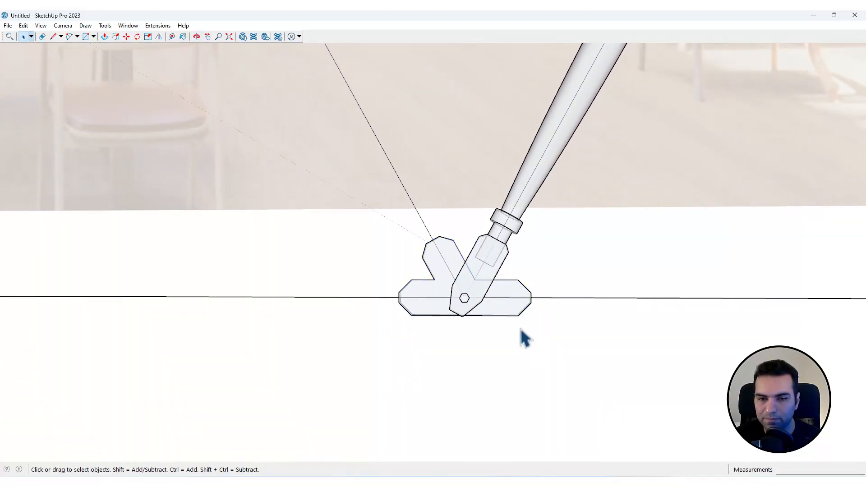
scroll(521, 325, "down", 10)
scroll(558, 247, "up", 4)
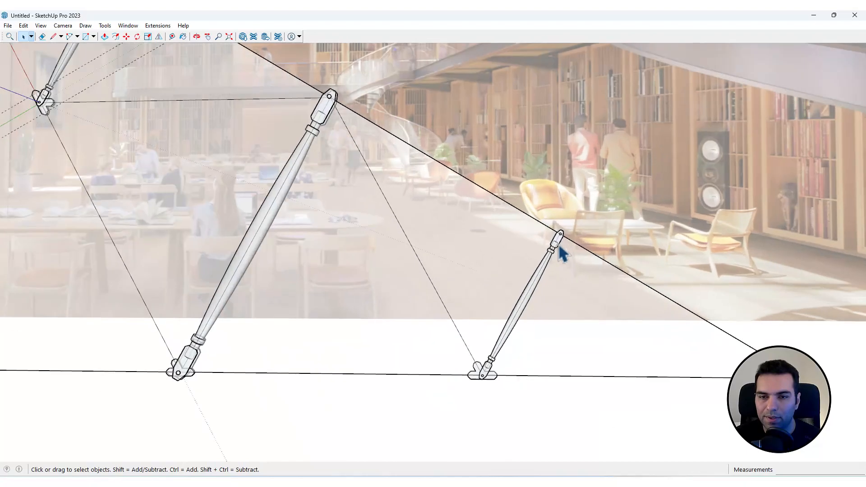
scroll(558, 246, "down", 5)
middle_click_drag(373, 155, 434, 228, "shift")
middle_click_drag(563, 100, 416, 351, "shift")
scroll(487, 171, "up", 2)
scroll(449, 245, "up", 5)
scroll(503, 248, "down", 7)
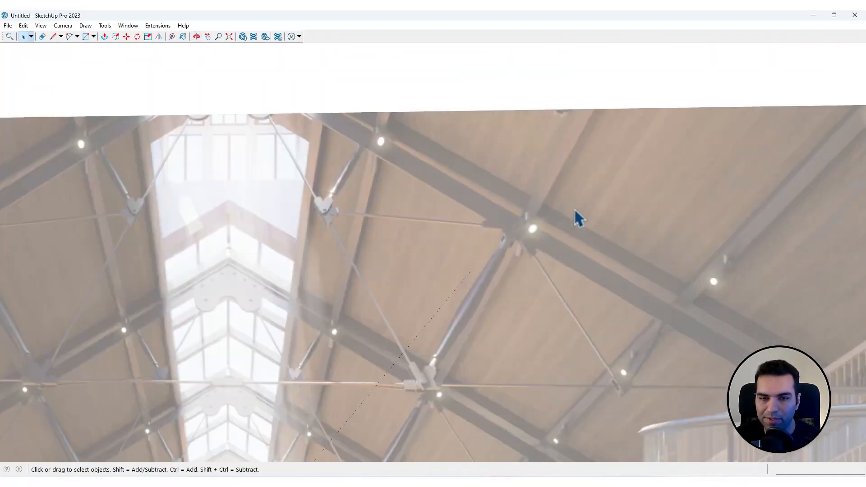
scroll(425, 352, "up", 3)
scroll(361, 323, "up", 2)
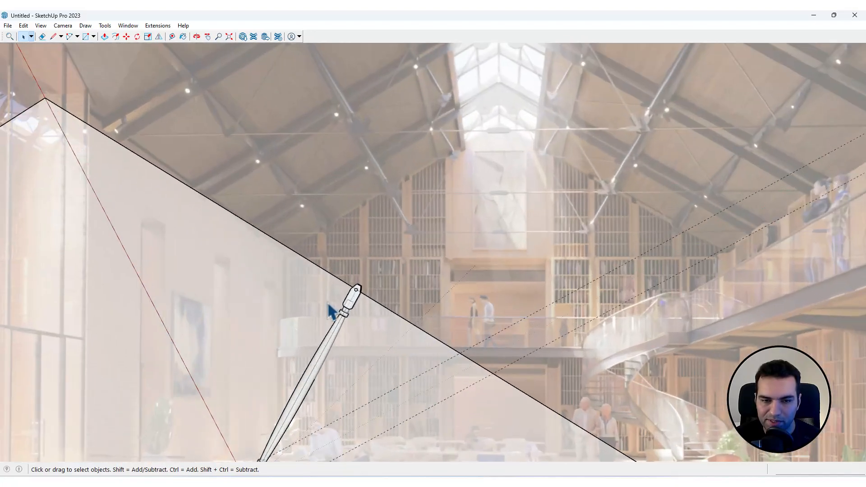
scroll(343, 289, "down", 6)
scroll(404, 311, "up", 5)
scroll(399, 323, "up", 3)
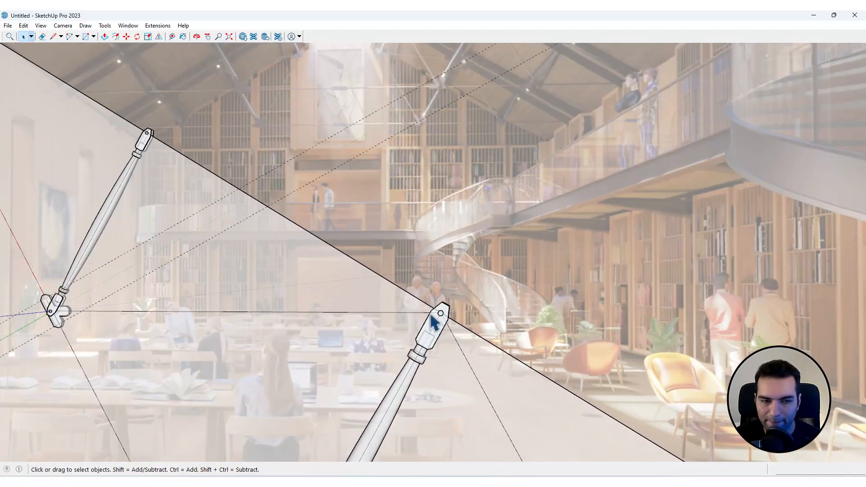
scroll(429, 315, "down", 4)
Reset the drawing axes to their default position and orientation
right_click(216, 312)
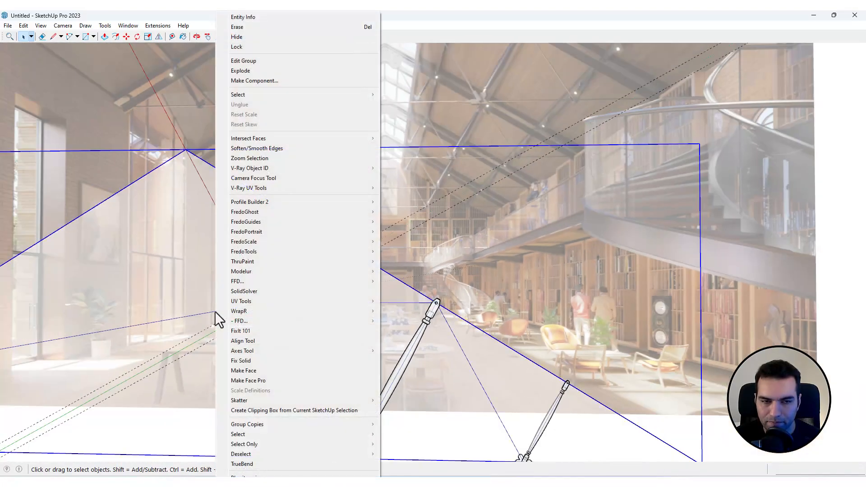
right_click(152, 86)
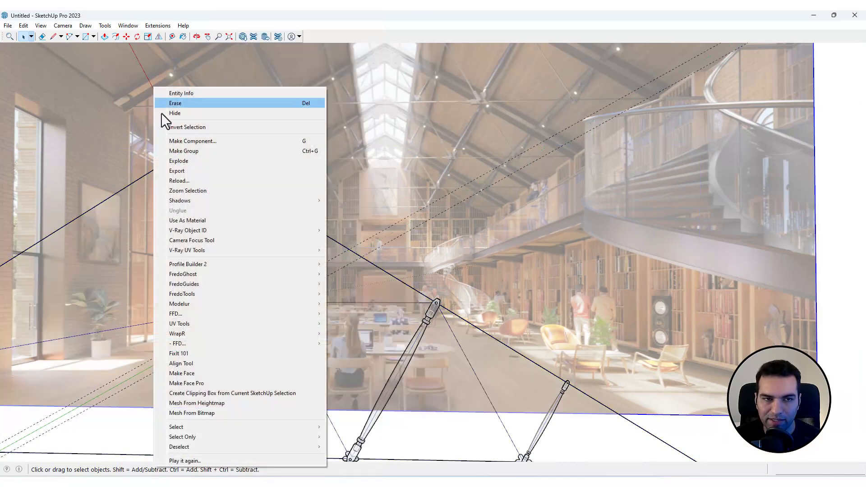
left_click(525, 452)
scroll(413, 328, "down", 1)
scroll(415, 333, "down", 5)
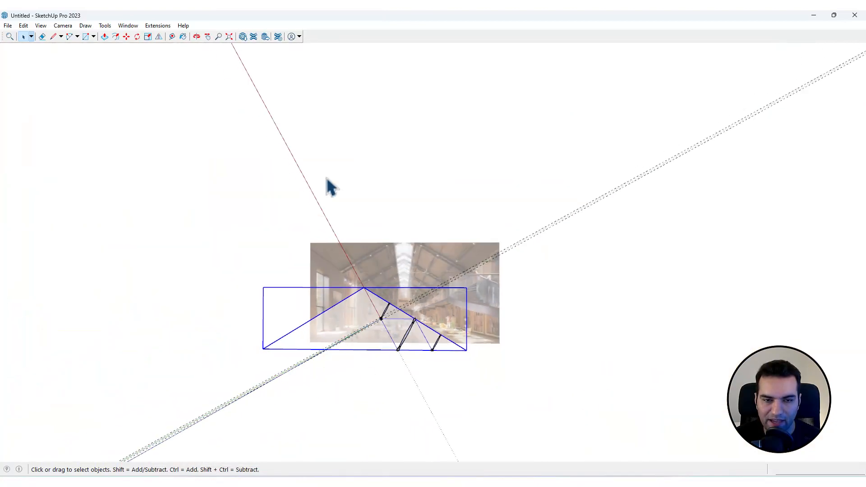
right_click(312, 193)
left_click(335, 218)
scroll(397, 336, "up", 7)
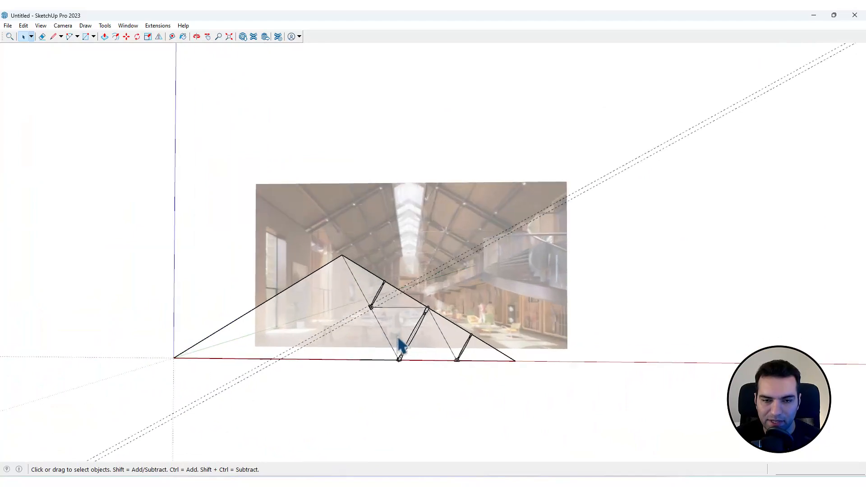
scroll(461, 288, "down", 3)
middle_click_drag(451, 276, 491, 324)
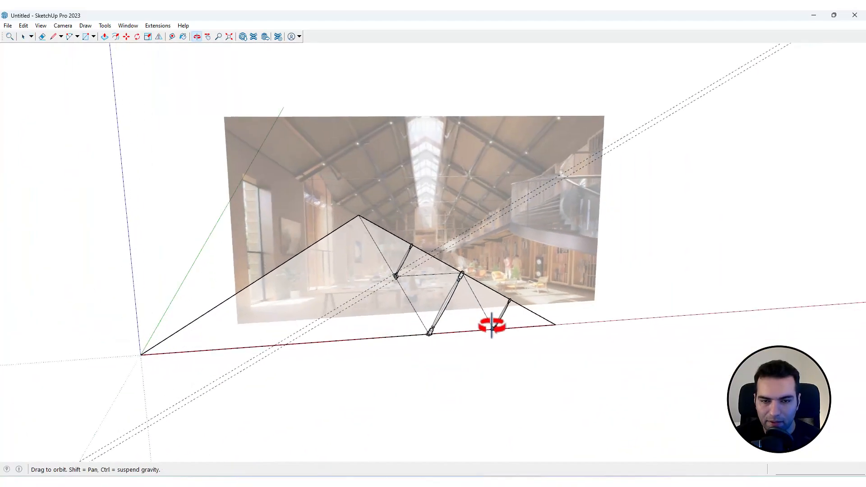
scroll(463, 296, "up", 7)
key("r")
scroll(462, 286, "up", 10)
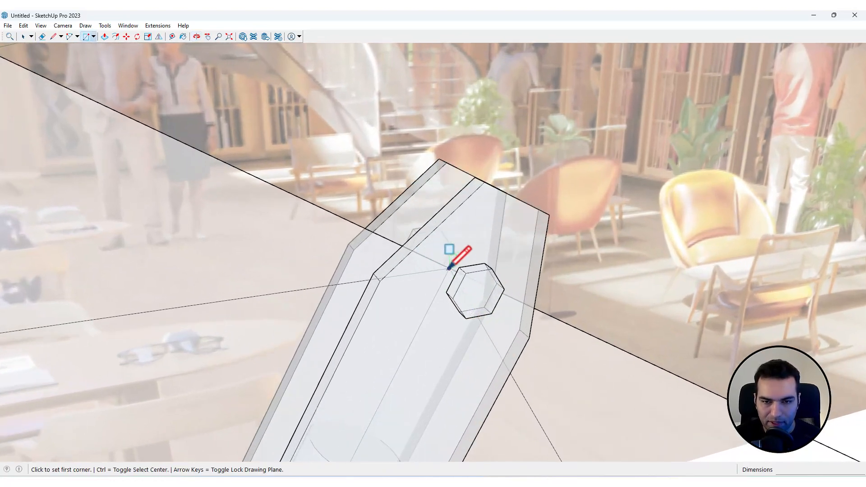
left_click(449, 268)
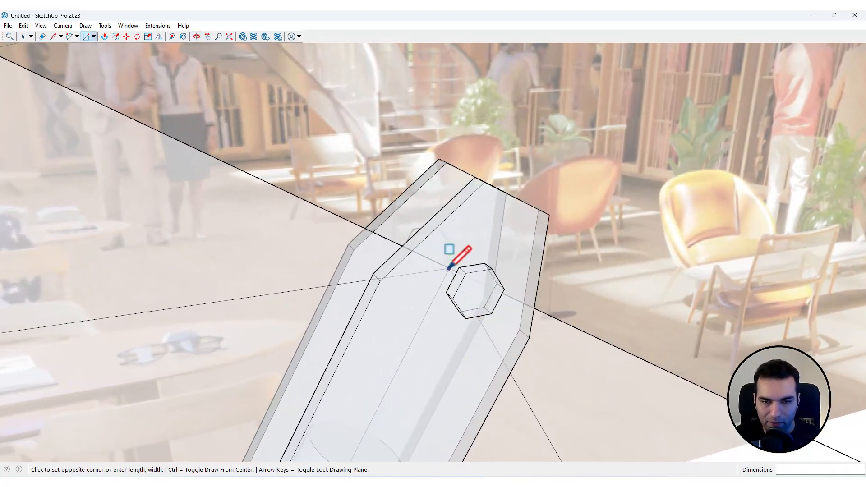
scroll(452, 261, "down", 5)
scroll(361, 253, "up", 3)
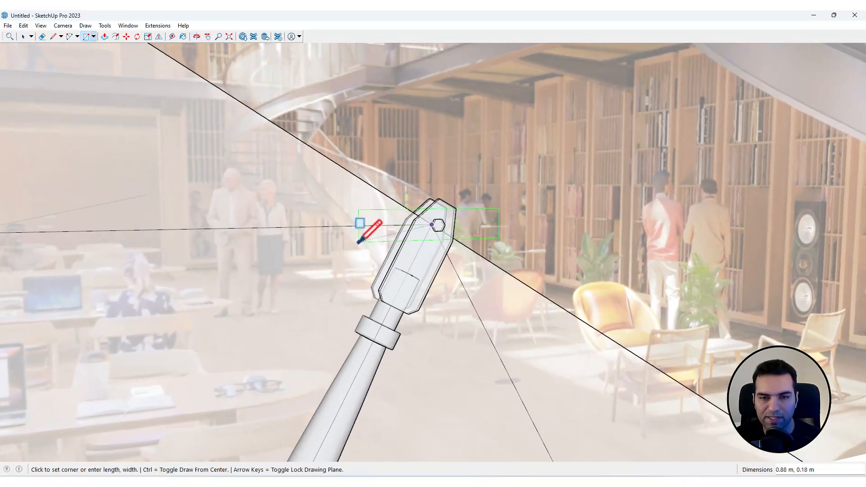
scroll(371, 224, "down", 6)
key("space")
Copy the branched connector plate at the short upper strut's lower end to the pin joint at the long middle strut's upper end
scroll(311, 225, "down", 4)
scroll(235, 219, "up", 5)
left_click(243, 253)
scroll(249, 251, "up", 2)
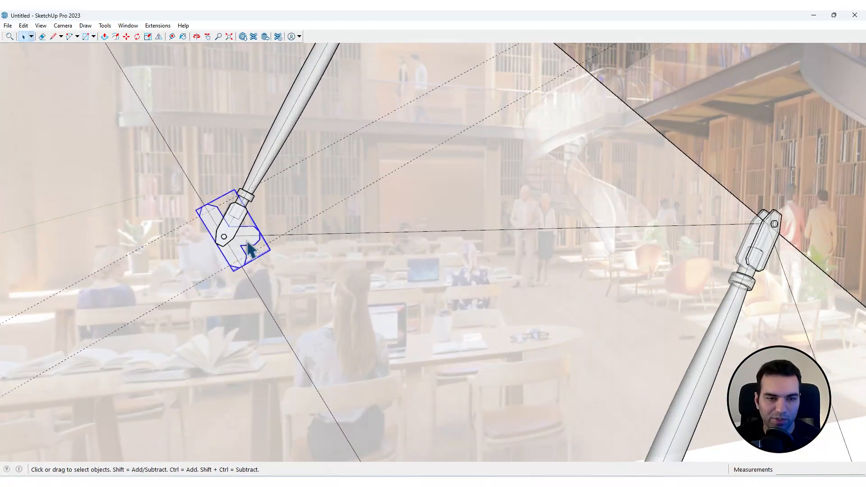
key("m")
scroll(247, 248, "up", 2)
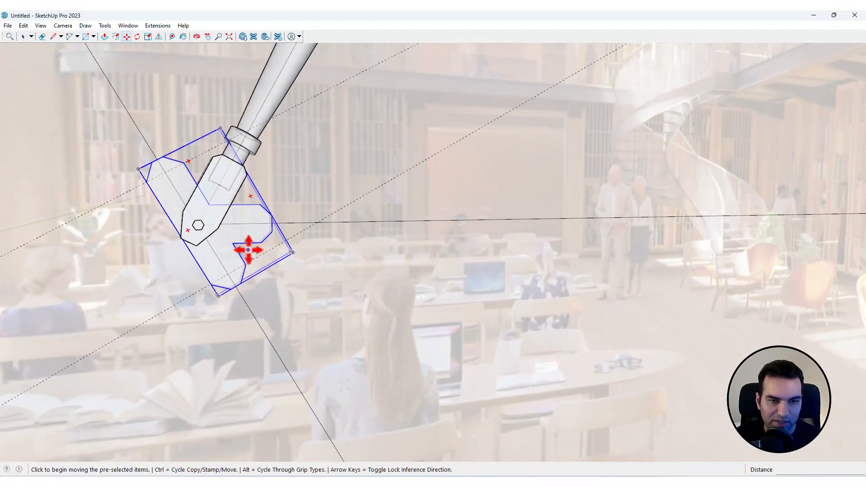
scroll(228, 252, "up", 5)
scroll(211, 273, "up", 1)
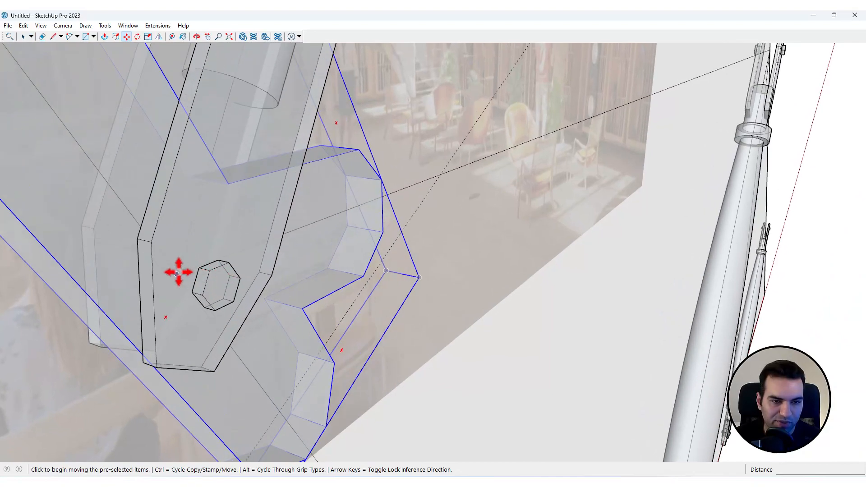
left_click(178, 273)
key("ctrl")
scroll(238, 248, "down", 8)
middle_click_drag(609, 138, 358, 212)
scroll(315, 198, "up", 4)
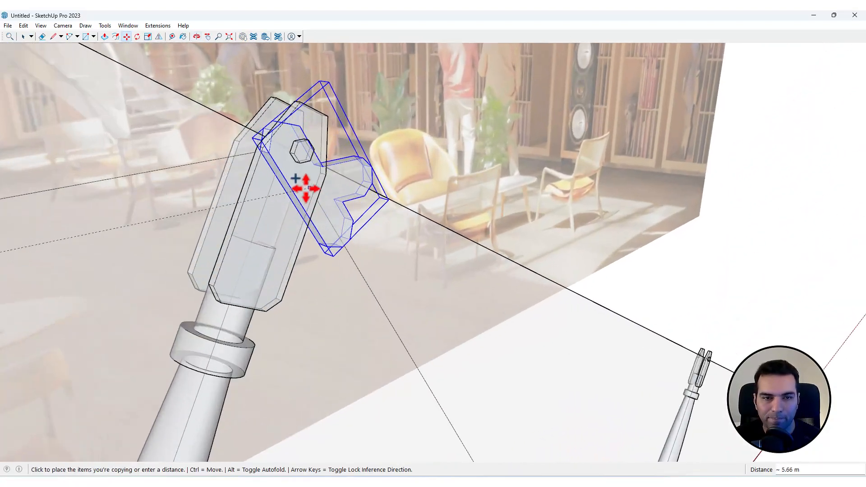
left_click(284, 142)
Rotate the copied connector plate about 61.2° around the joint so it lines up with the horizontal truss line
key("q")
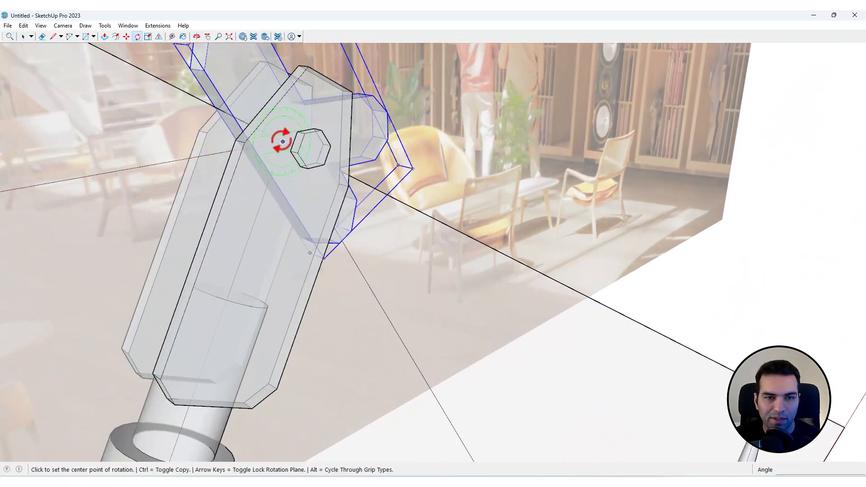
left_click(279, 149)
middle_click_drag(228, 77, 246, 113)
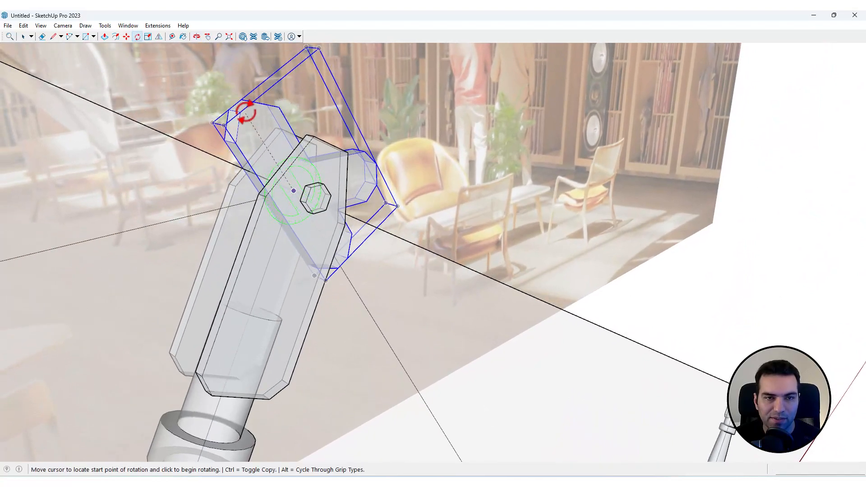
left_click(247, 107)
left_click(169, 220)
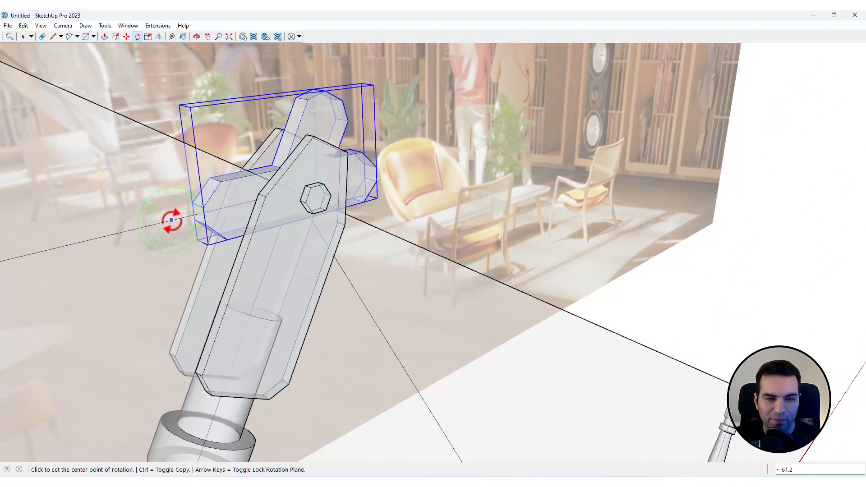
key("space")
Make a rotated copy of the connector plate, about 118.8° around the joint, aligned with the descending diagonal line
scroll(292, 178, "down", 4)
middle_click_drag(293, 179, 333, 207)
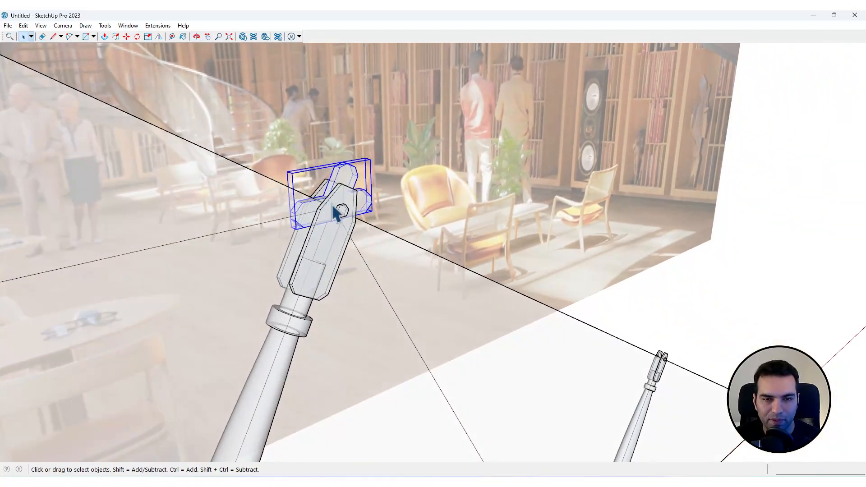
scroll(334, 212, "up", 5)
key("q")
key("Right")
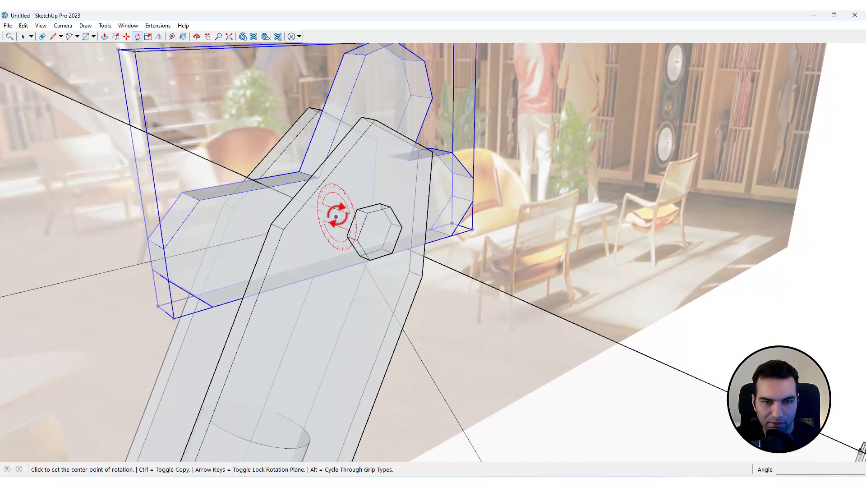
key("Left")
left_click(337, 217)
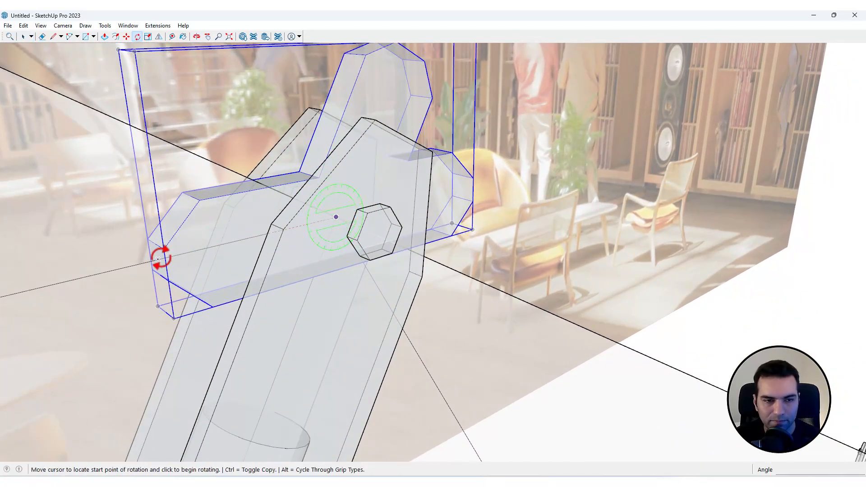
left_click(166, 265)
key("ctrl")
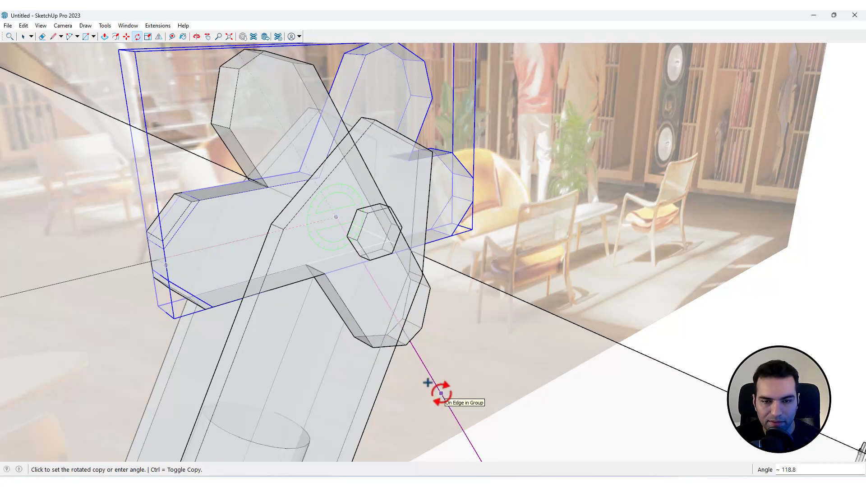
left_click(441, 393)
key("space")
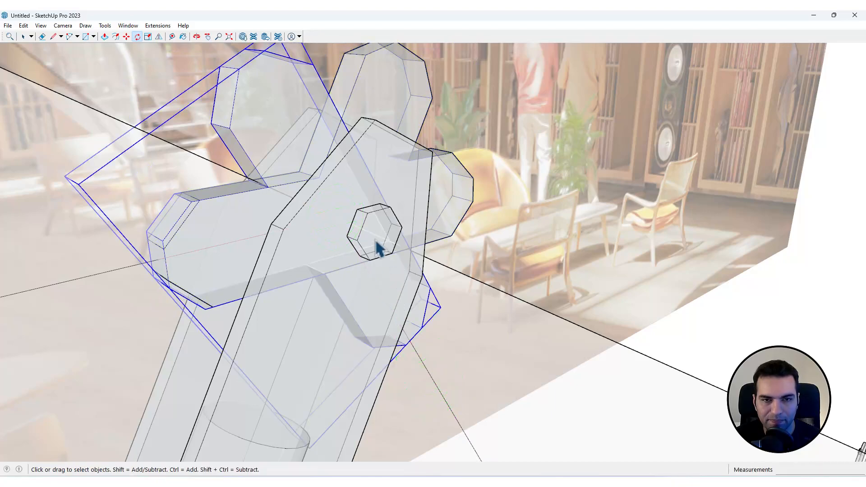
Slice off the rotated copy's projecting upper lobes along the horizontal plate's upper edge
middle_click_drag(379, 246, 185, 158)
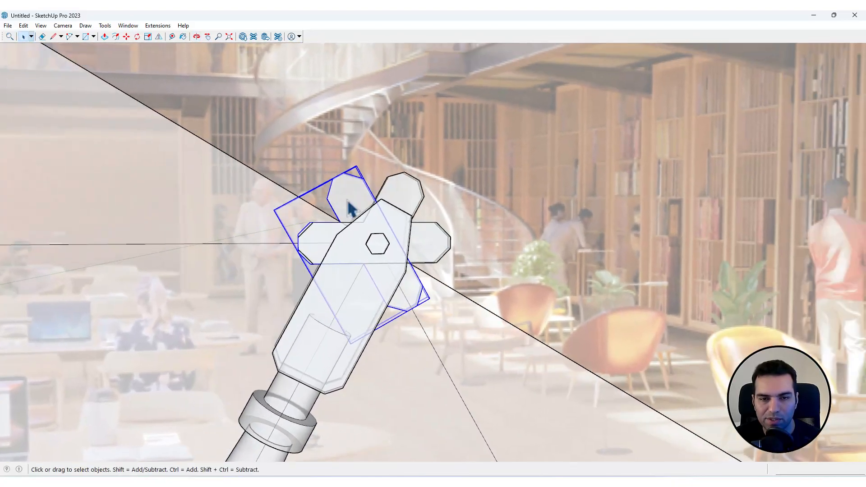
scroll(356, 207, "up", 3)
scroll(361, 224, "down", 3)
scroll(393, 222, "up", 2)
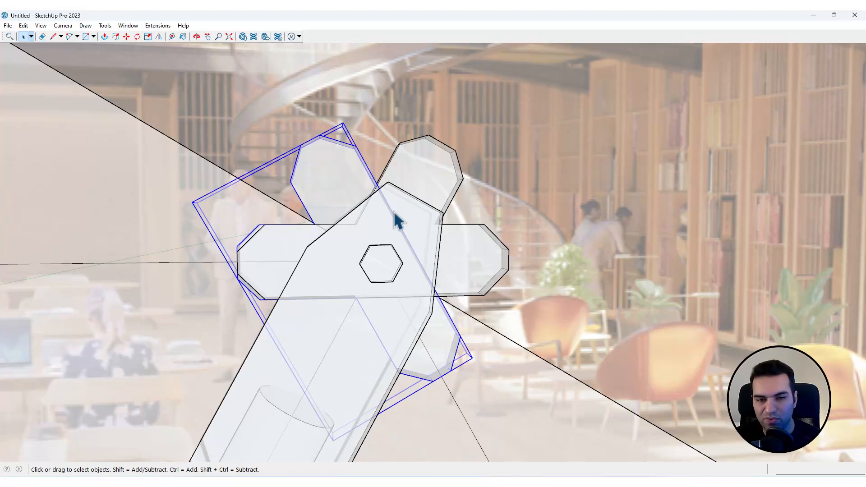
key("shift+s")
scroll(296, 226, "up", 3)
left_click(293, 225)
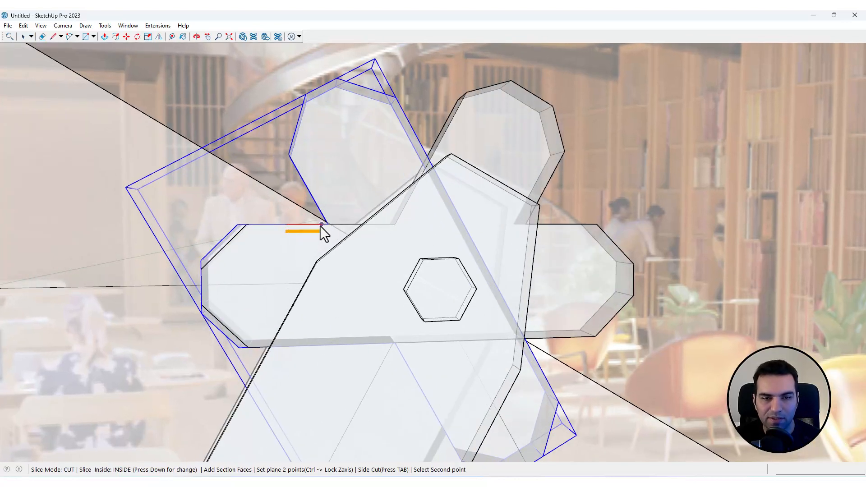
left_click(326, 225)
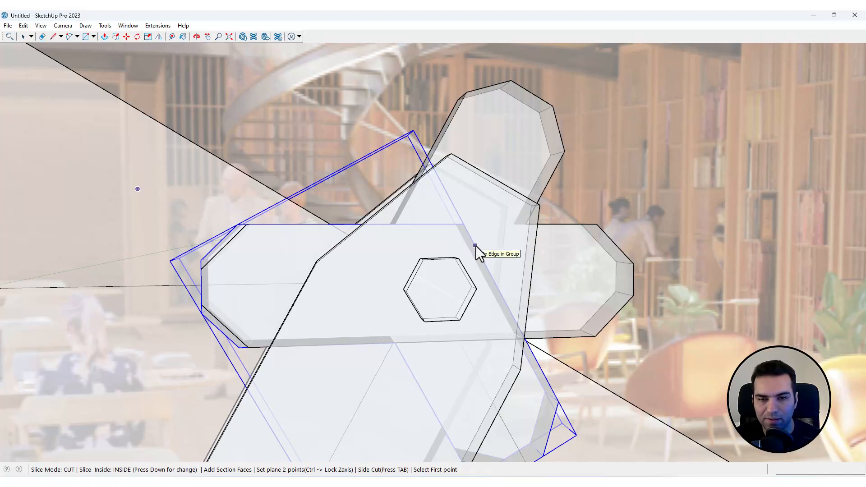
scroll(475, 246, "down", 5)
scroll(513, 239, "up", 4)
Slice off the angled upper lobe of the horizontal connector plate along its straight upper edge
key("space")
left_click(525, 260)
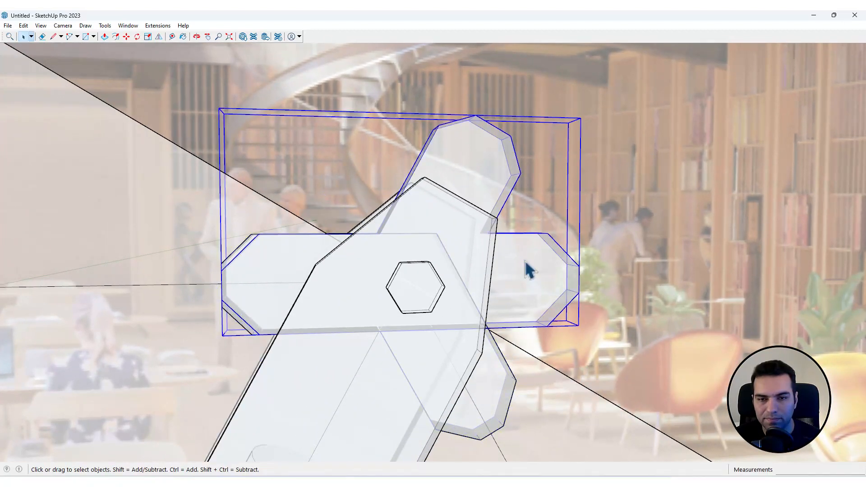
key("shift+s")
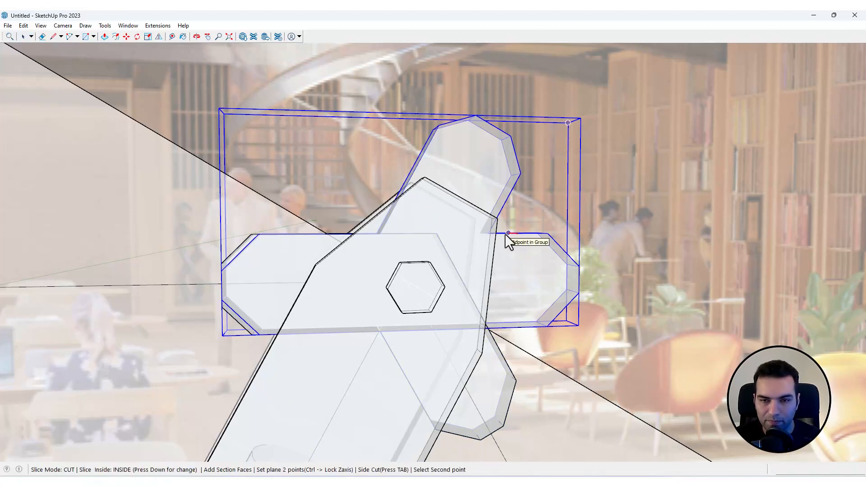
left_click(505, 233)
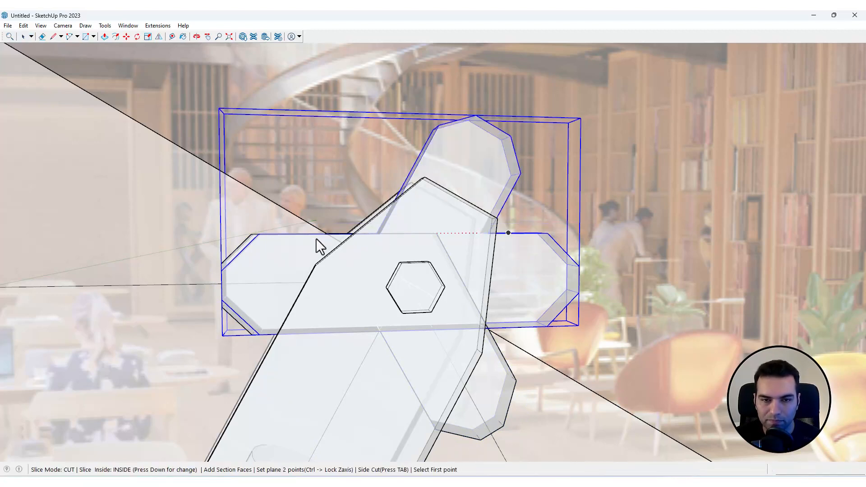
left_click(273, 234)
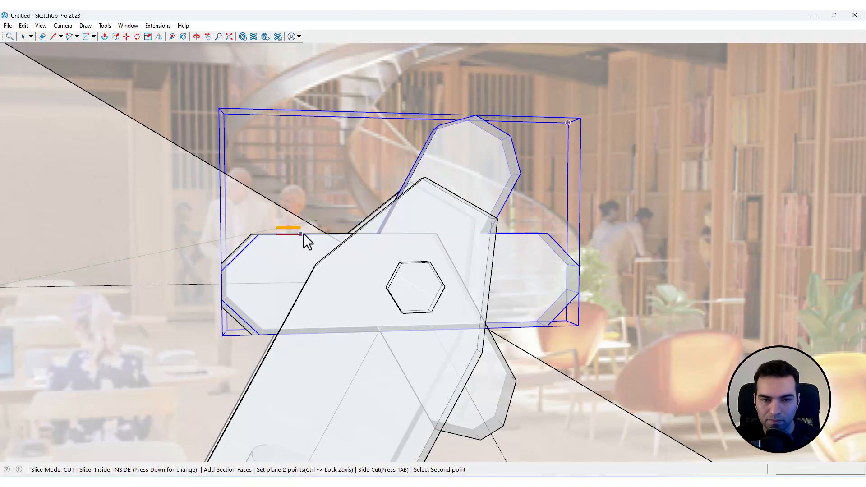
left_click(330, 235)
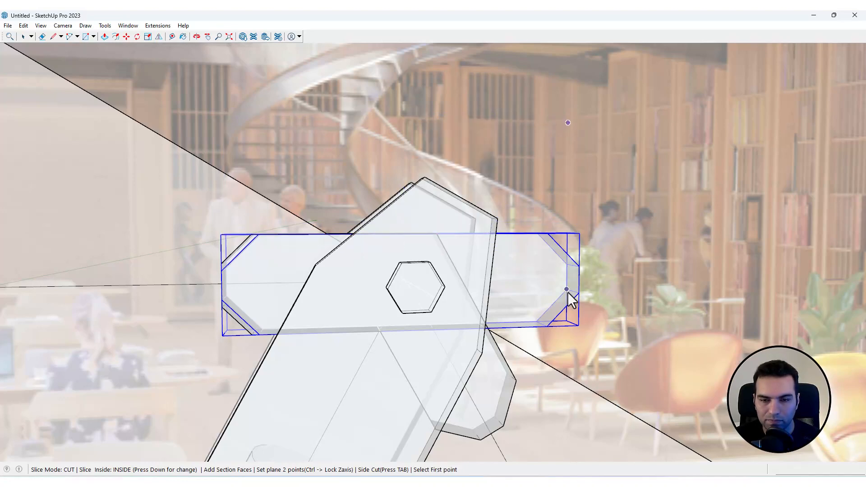
middle_click_drag(567, 292, 518, 332)
scroll(469, 221, "down", 8)
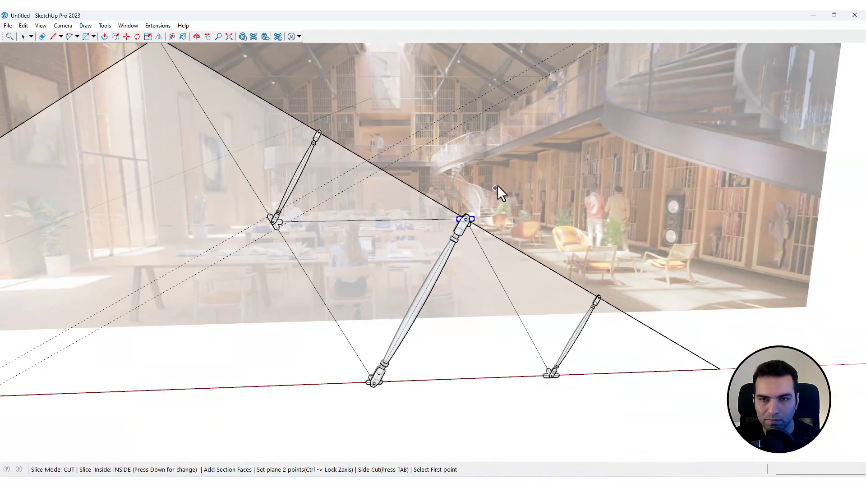
Examine the truss joints and their connector plates in the reference image of the library ceiling
middle_click_drag(495, 188, 488, 261, "shift")
scroll(501, 95, "up", 4)
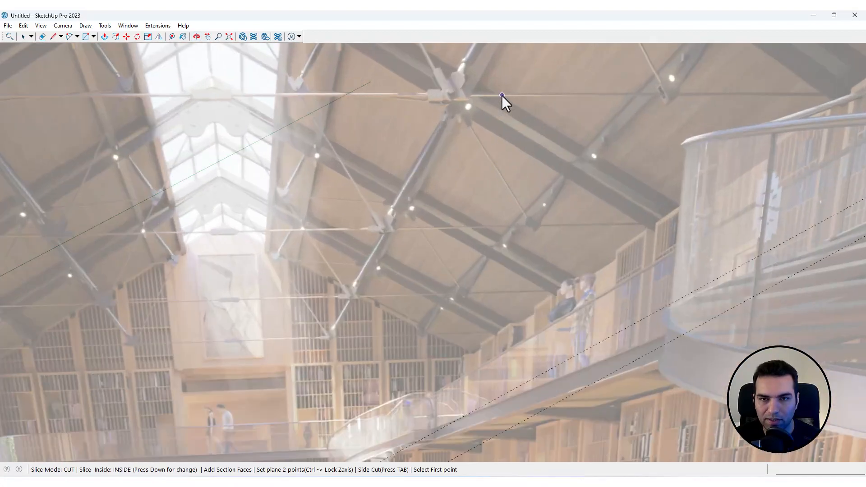
middle_click_drag(501, 95, 451, 391, "shift")
middle_click_drag(526, 244, 488, 345, "shift")
scroll(478, 304, "up", 3)
scroll(483, 272, "down", 3)
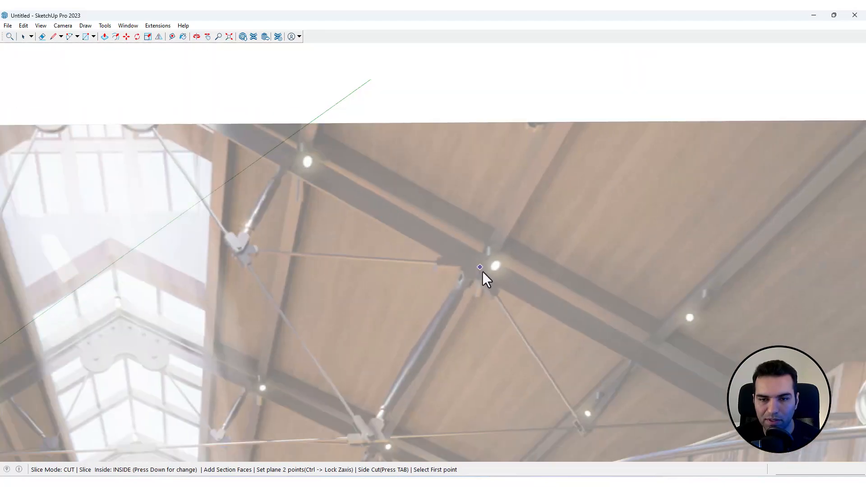
scroll(491, 287, "up", 3)
scroll(406, 165, "down", 6)
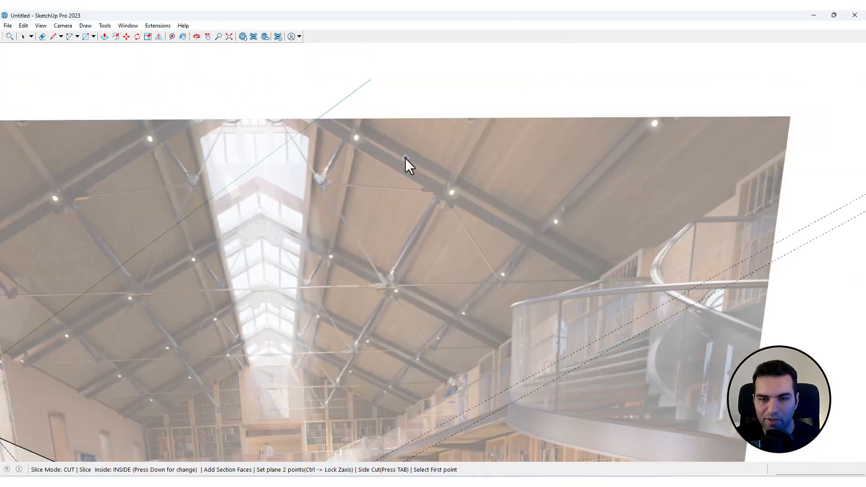
scroll(397, 268, "up", 6)
scroll(401, 262, "up", 5)
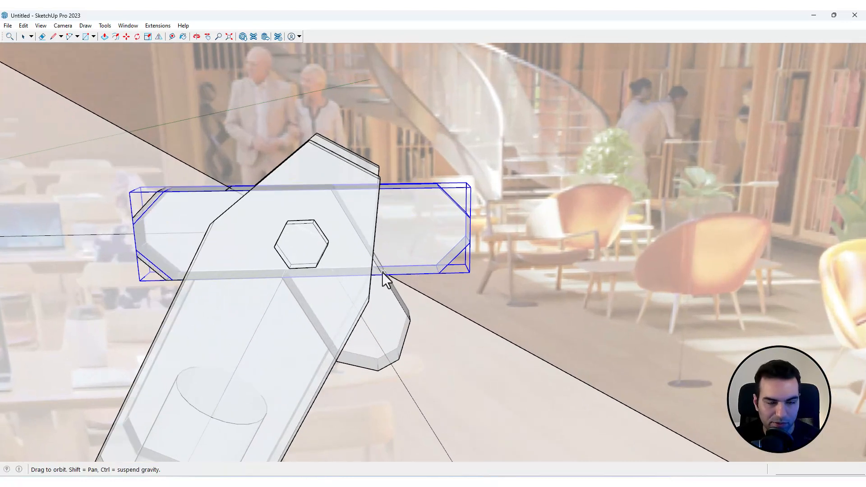
Undo the slices that removed the upper lobes of the two connector plates
key("v")
left_click(403, 229)
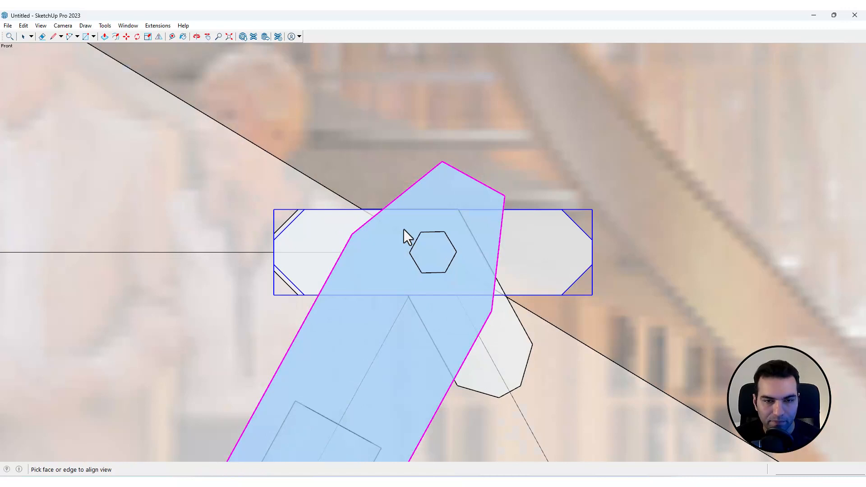
left_click(407, 229)
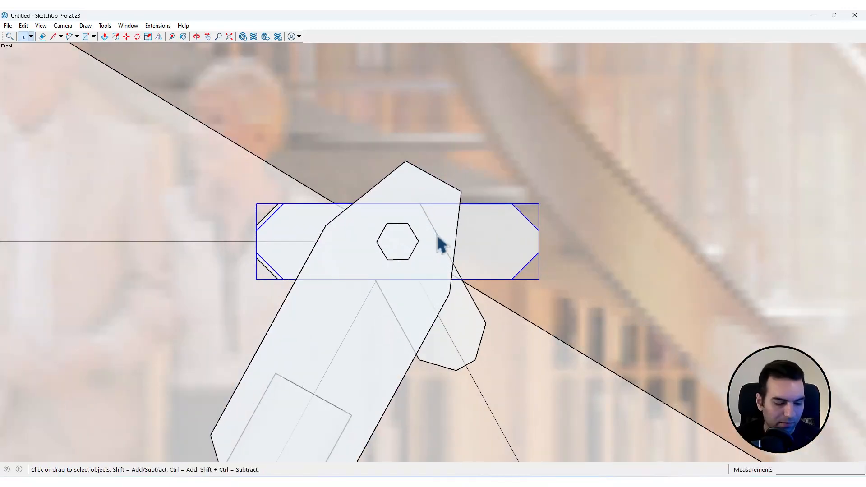
scroll(438, 235, "up", 4)
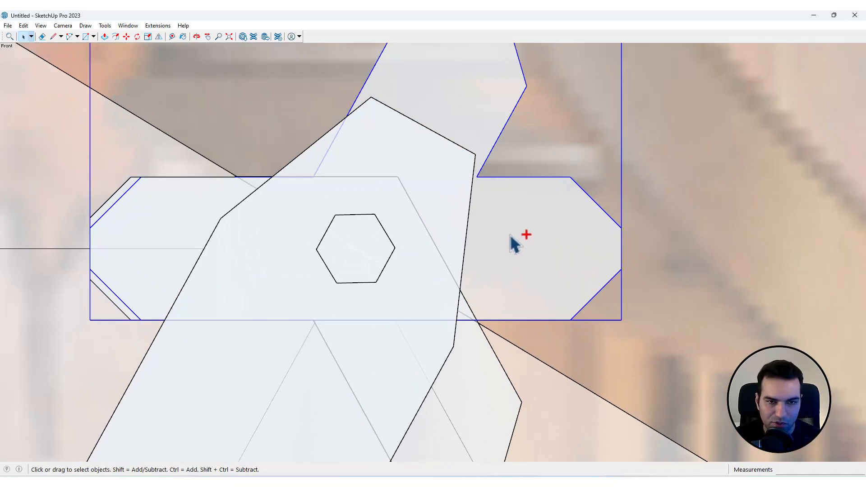
key("ctrl+z")
scroll(473, 221, "down", 4)
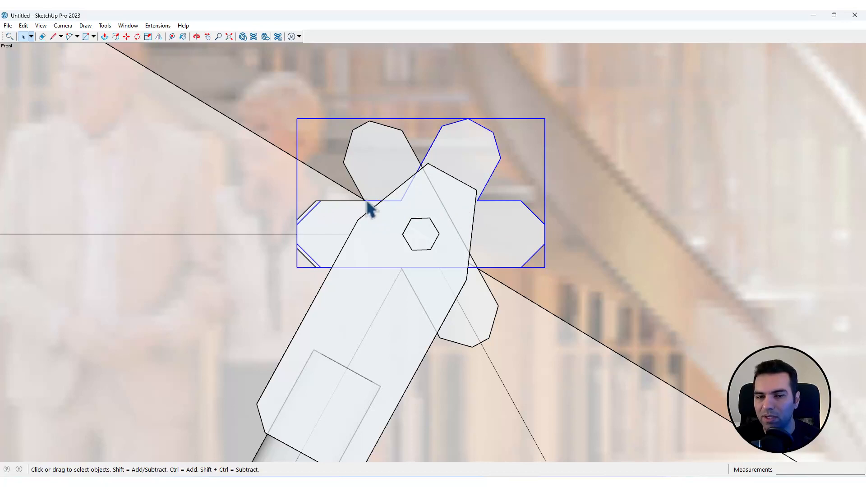
Try to slice the angled upper lobe off the horizontal connector plate from an oblique perspective view
scroll(369, 209, "up", 3)
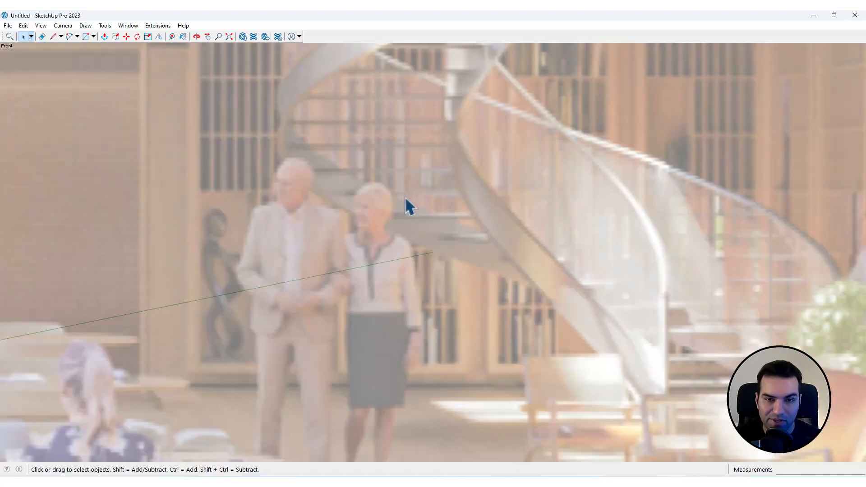
scroll(416, 209, "down", 6)
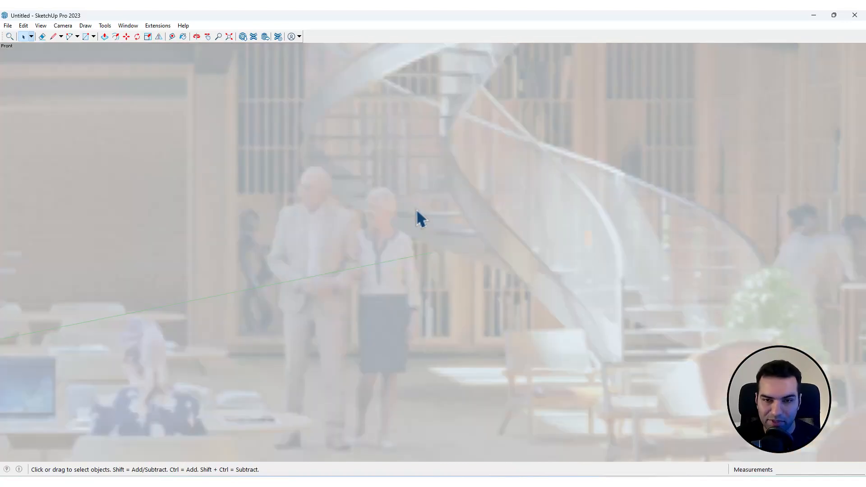
scroll(428, 217, "down", 10)
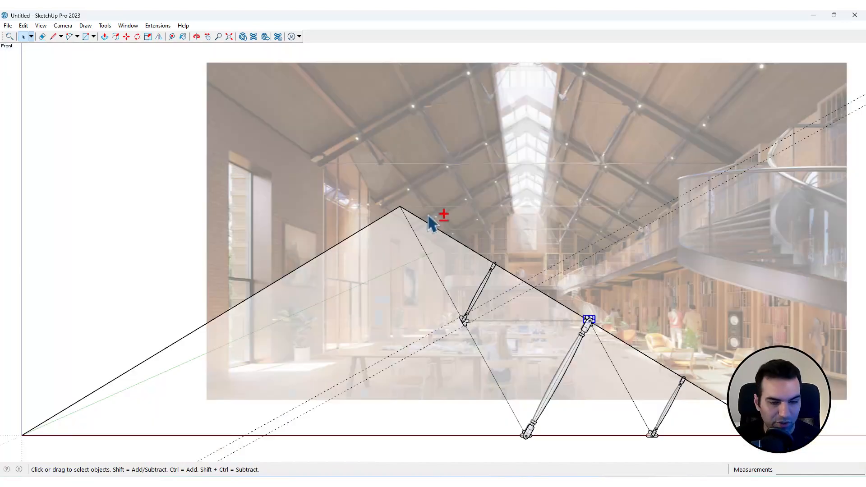
middle_click_drag(453, 237, 416, 241)
scroll(418, 241, "up", 7)
scroll(422, 247, "up", 10)
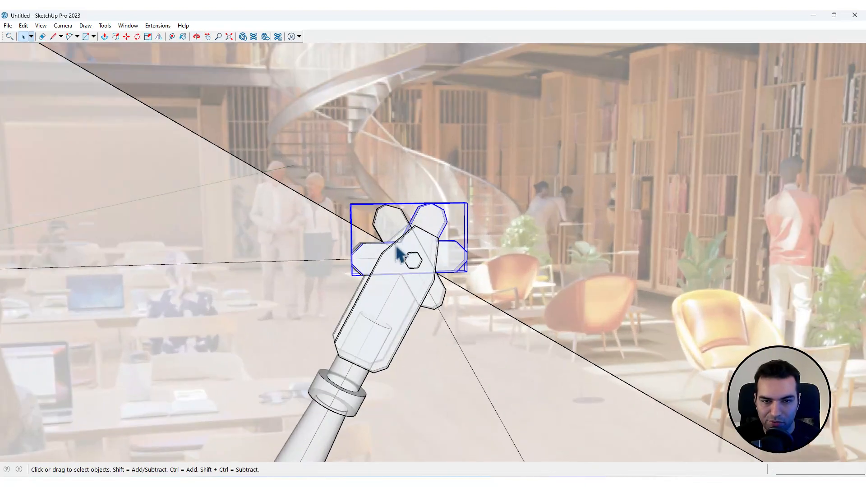
key("shift+s")
scroll(356, 249, "up", 3)
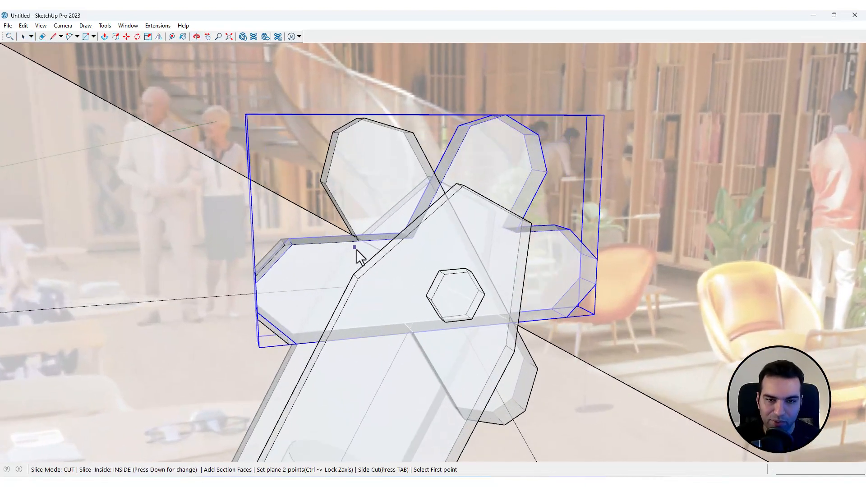
left_click(357, 243)
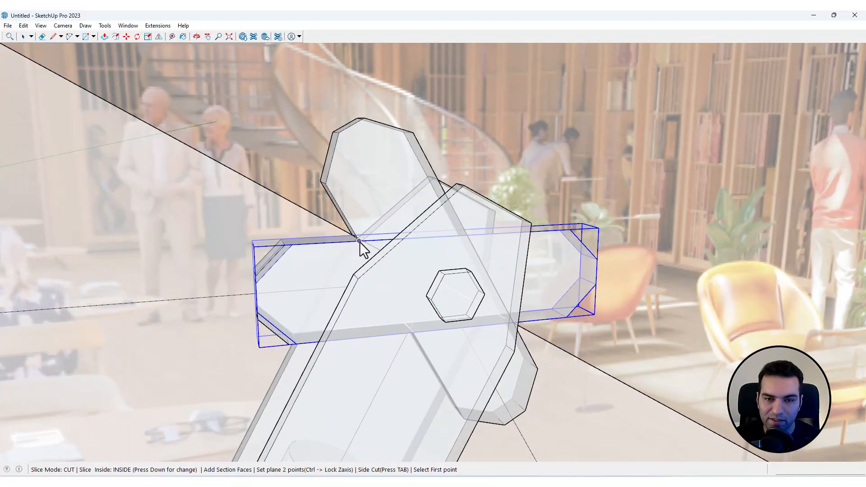
Inspect the horizontal plate's sliced upper edge from the side and undo that slice
middle_click_drag(359, 242, 606, 246)
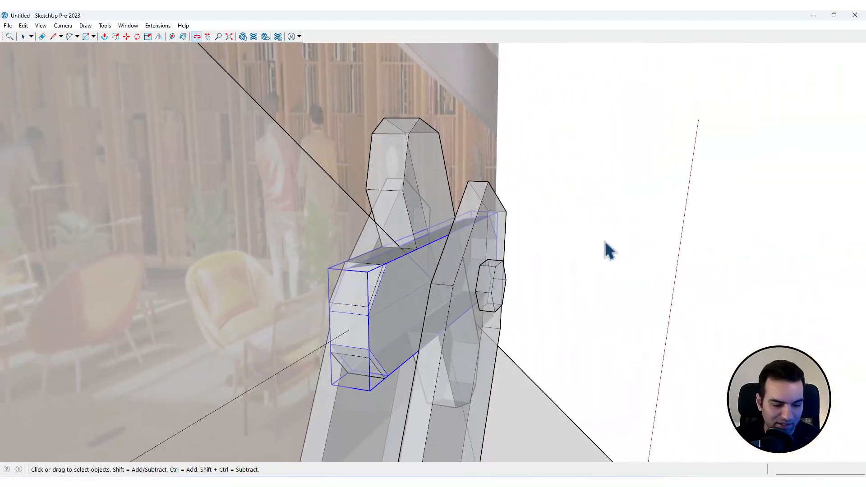
key("x")
scroll(431, 251, "up", 4)
middle_click_drag(399, 253, 408, 221)
key("x")
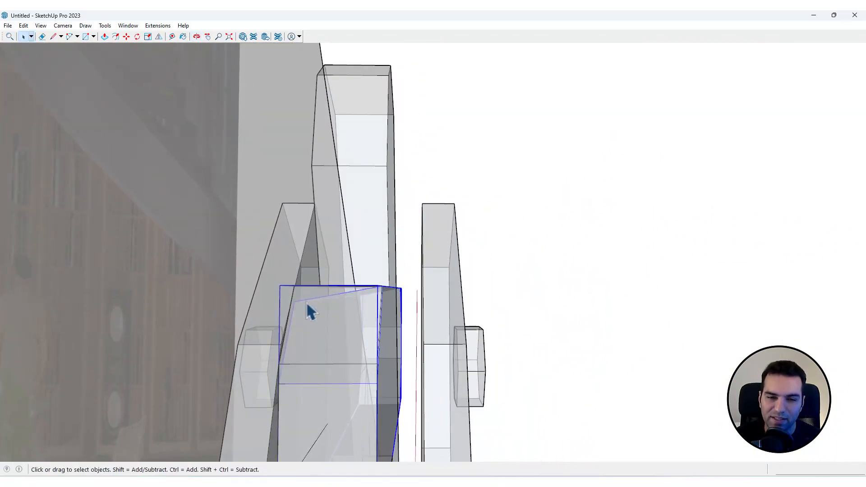
middle_click_drag(383, 296, 380, 315)
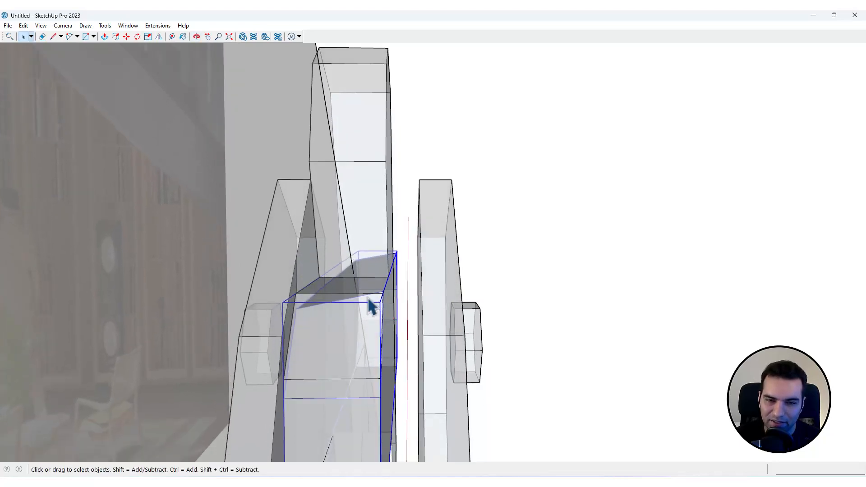
middle_click_drag(417, 286, 389, 252)
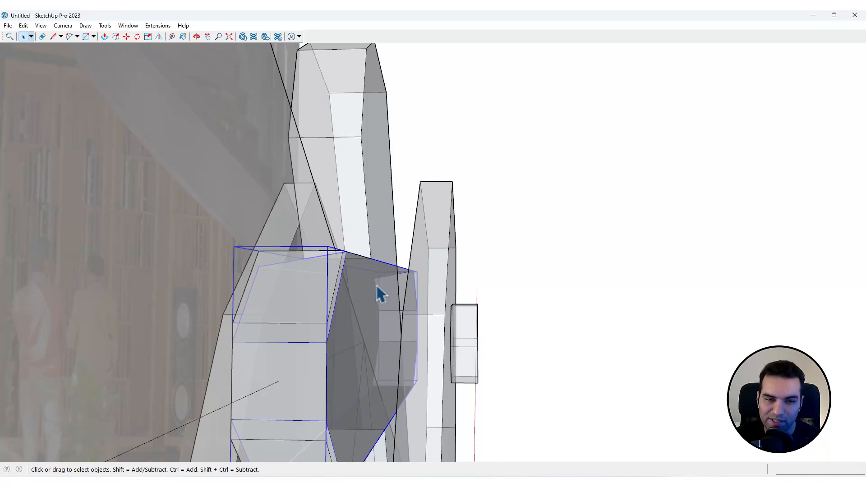
key("ctrl+v")
middle_click_drag(385, 261, 254, 258)
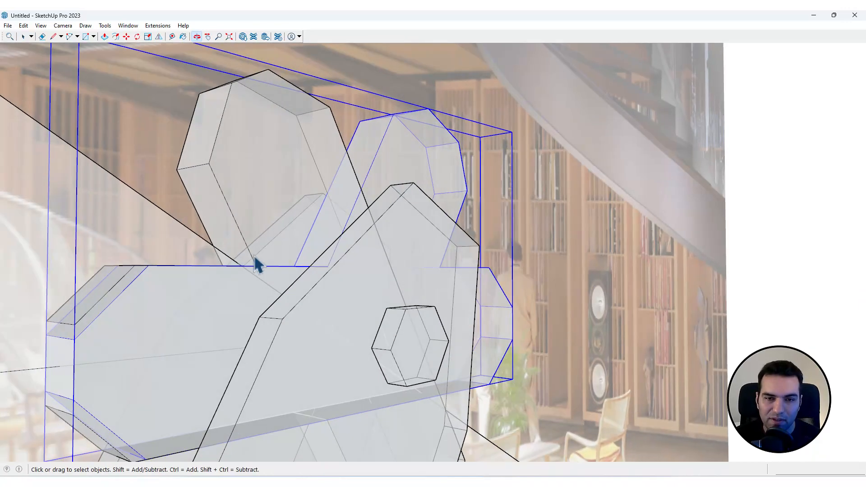
Switch to parallel projection facing the connector plate and slice off the horizontal plate's angled upper lobe along its straight upper edge
scroll(355, 234, "down", 6)
key("v")
scroll(326, 255, "up", 3)
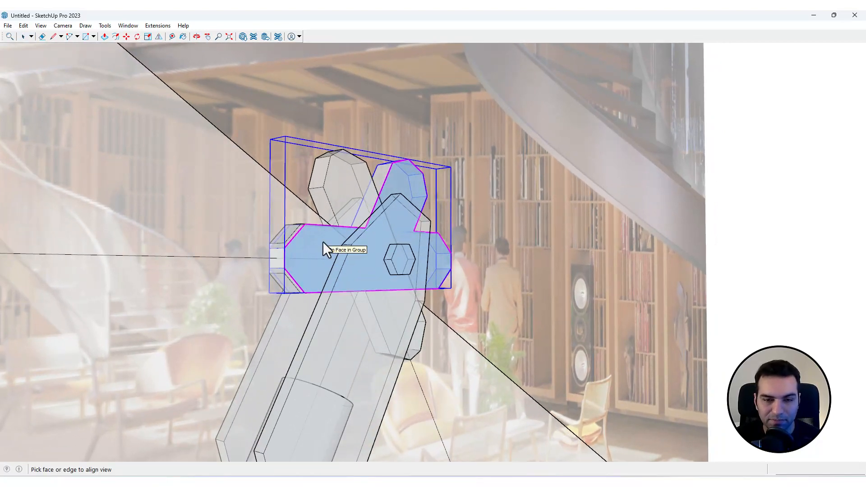
left_click(323, 246)
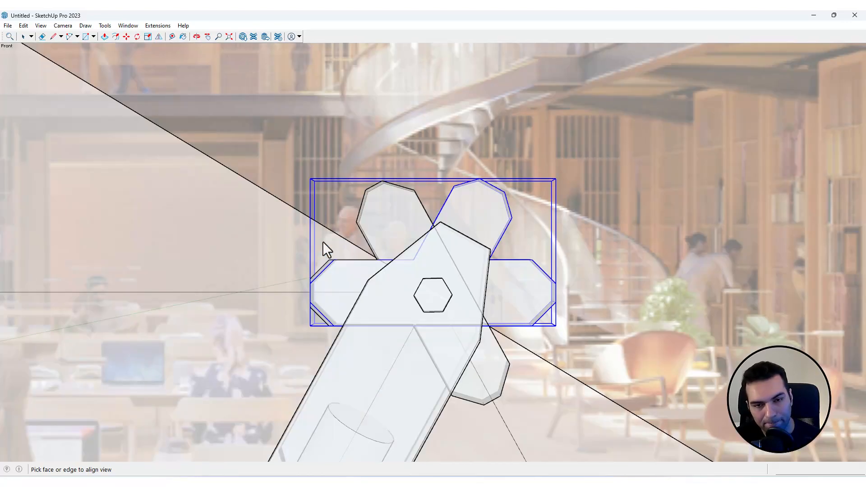
key("space")
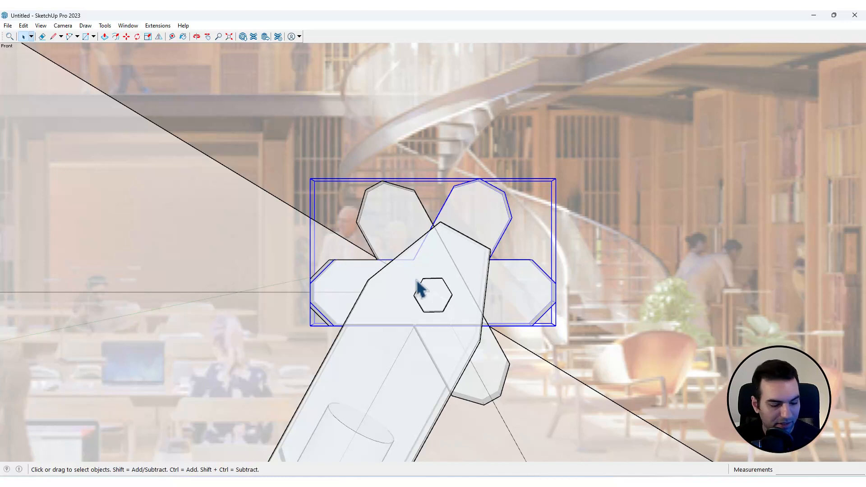
key("shift+p")
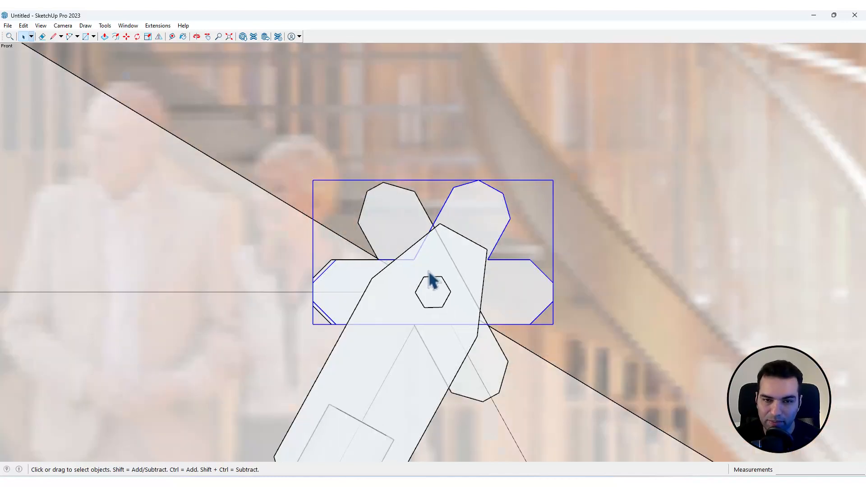
scroll(368, 267, "up", 3)
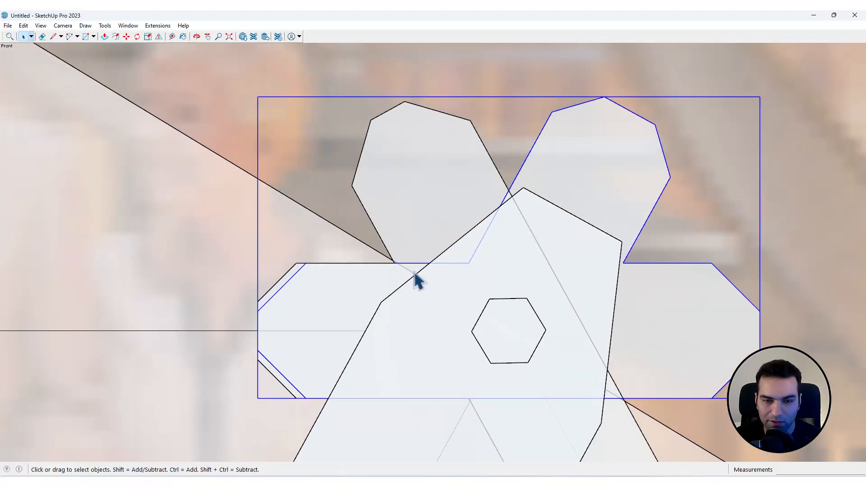
key("shift+s")
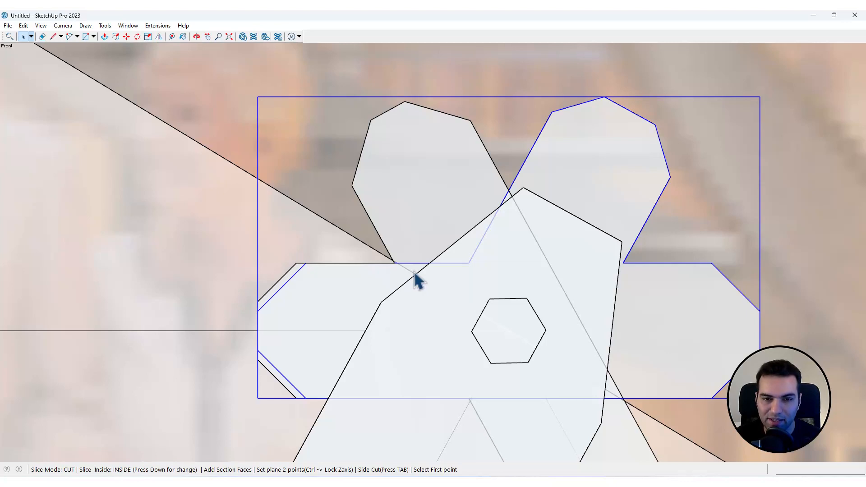
left_click(351, 265)
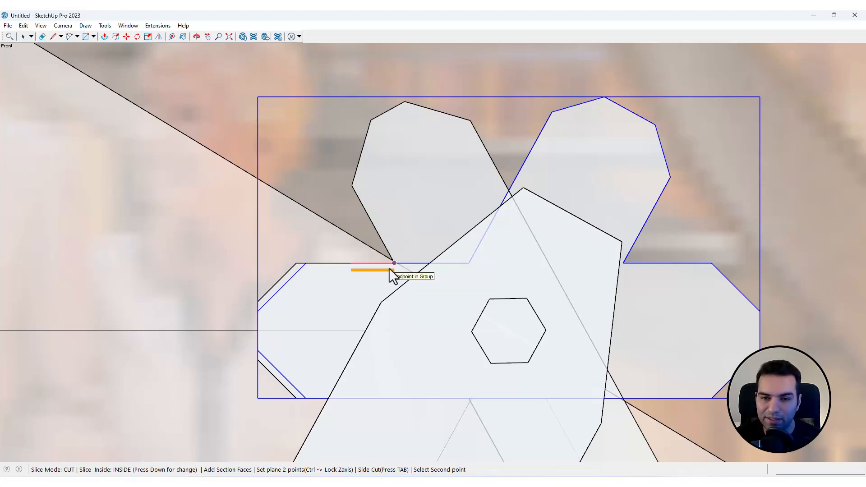
left_click(390, 269)
scroll(405, 228, "down", 3)
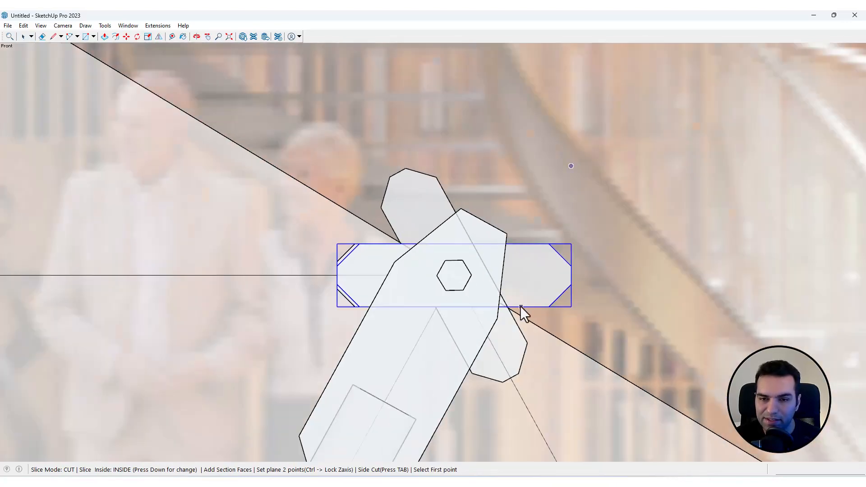
Slice off the horizontal plate's projecting end beyond the rafter along the angled plate's straight outer edge
scroll(521, 306, "up", 2)
left_click(498, 307)
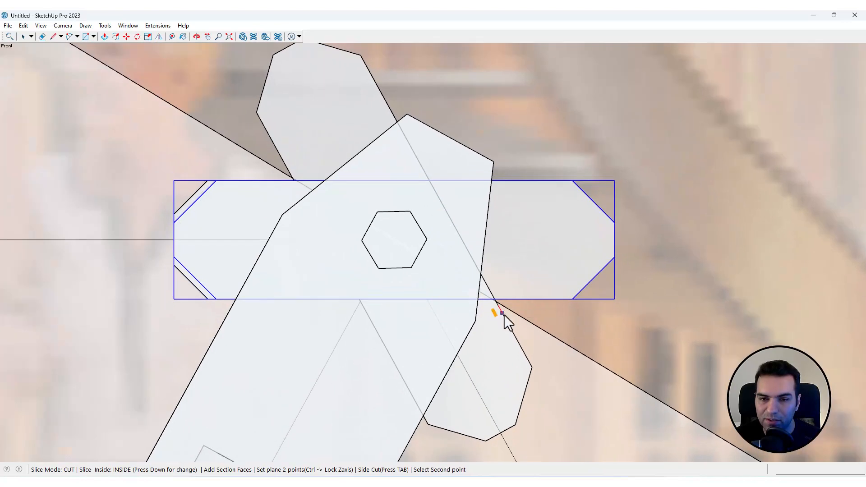
left_click(518, 344)
key("space")
Slice off the angled connector plate's upper lobe along the horizontal plate's straight upper edge
left_click(432, 229)
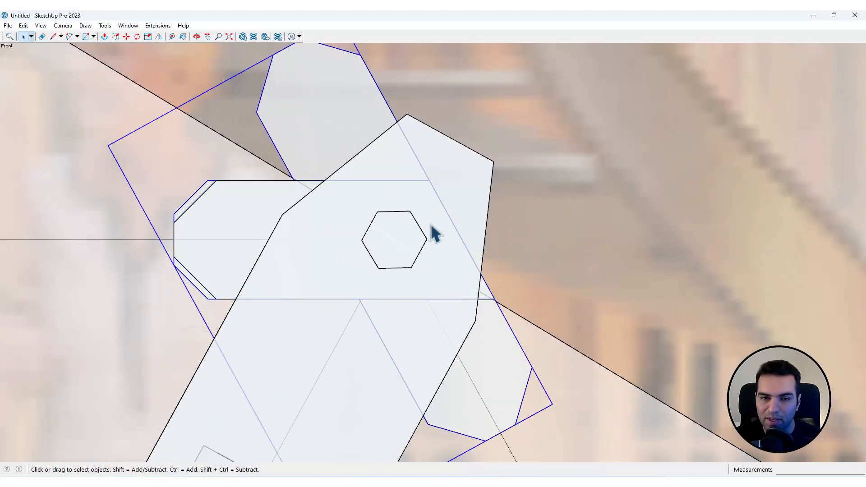
key("shift+s")
left_click(246, 182)
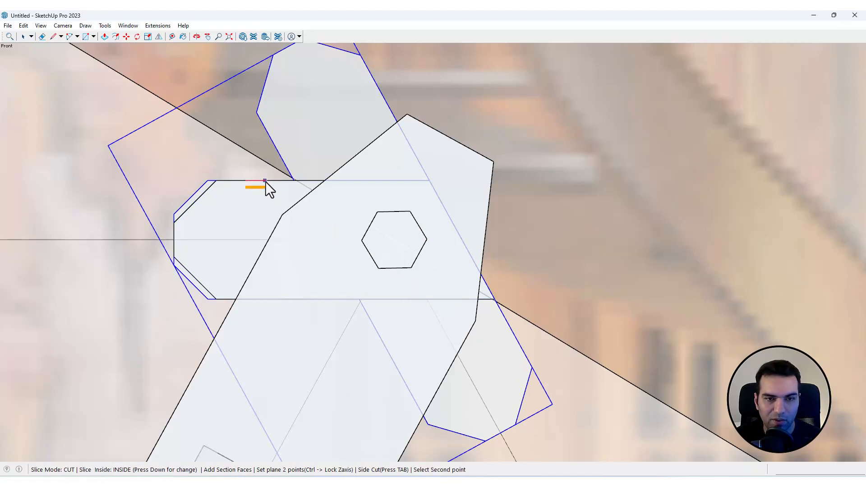
left_click(269, 181)
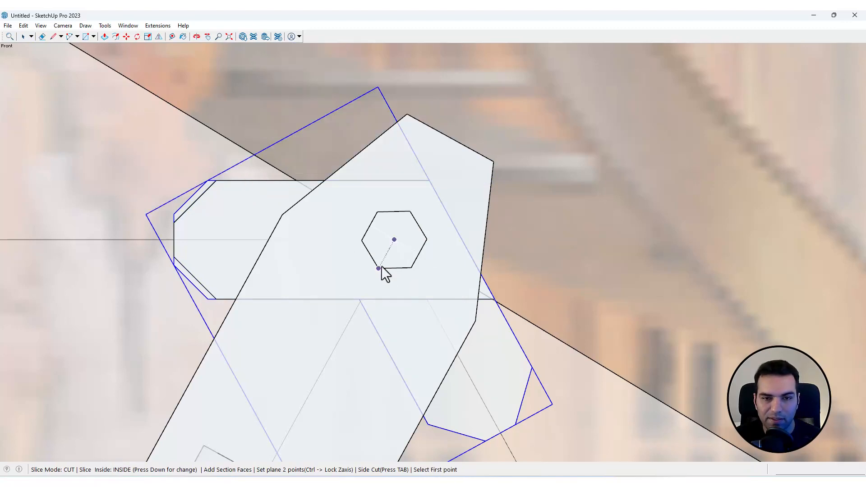
scroll(400, 254, "down", 2)
key("space")
Select the horizontal and angled connector plates at the rafter joint and merge them into one solid with Outer Shell
scroll(450, 310, "up", 1)
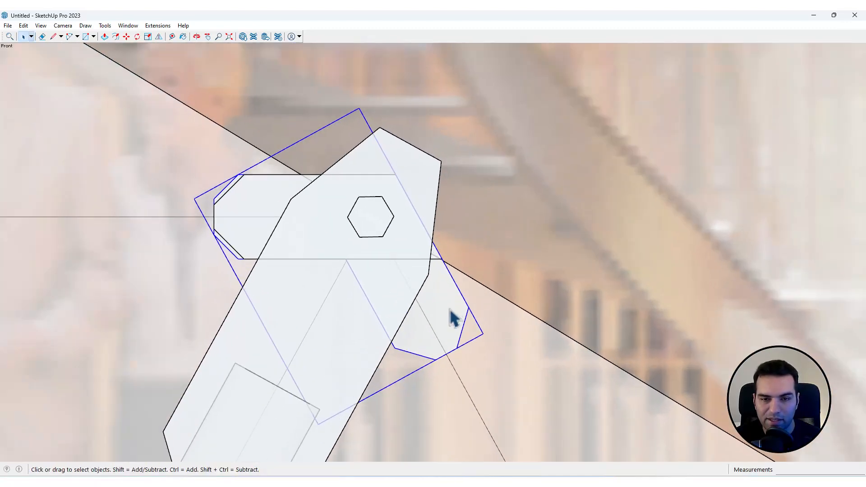
left_click(233, 194)
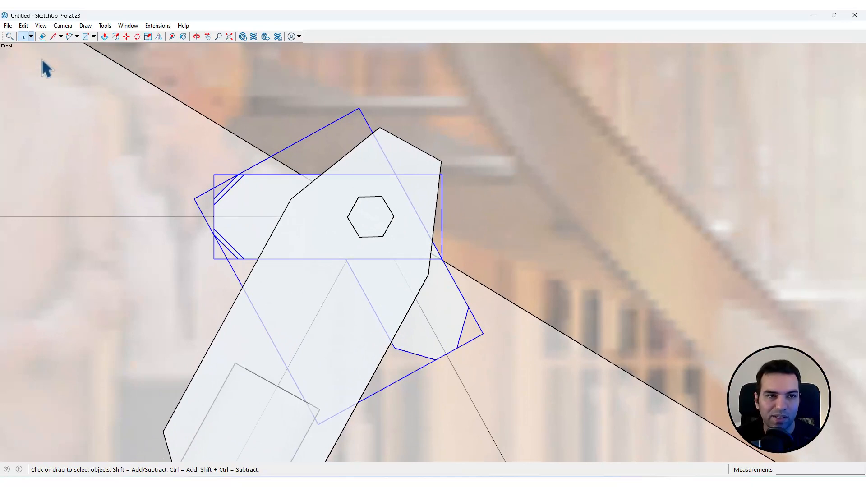
right_click(291, 38)
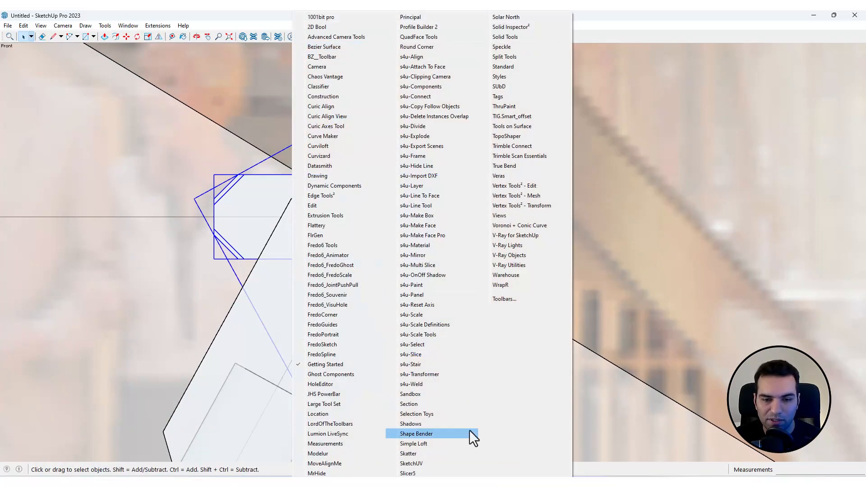
left_click(506, 58)
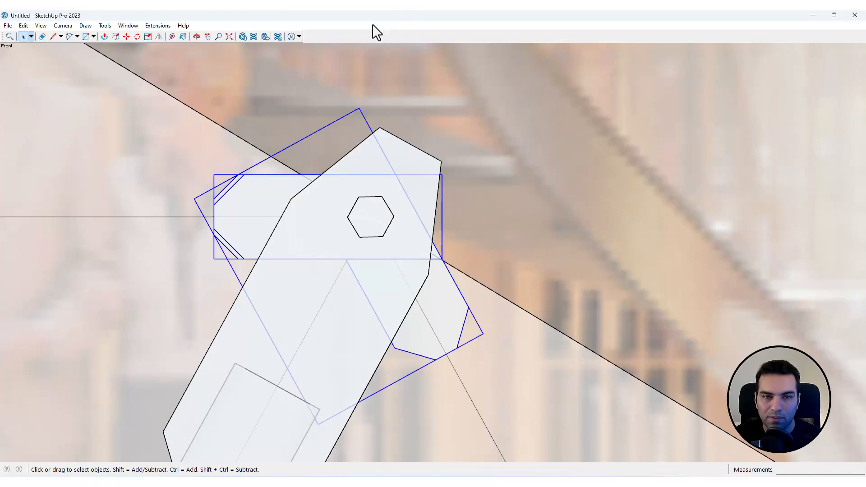
right_click(344, 36)
left_click(558, 44)
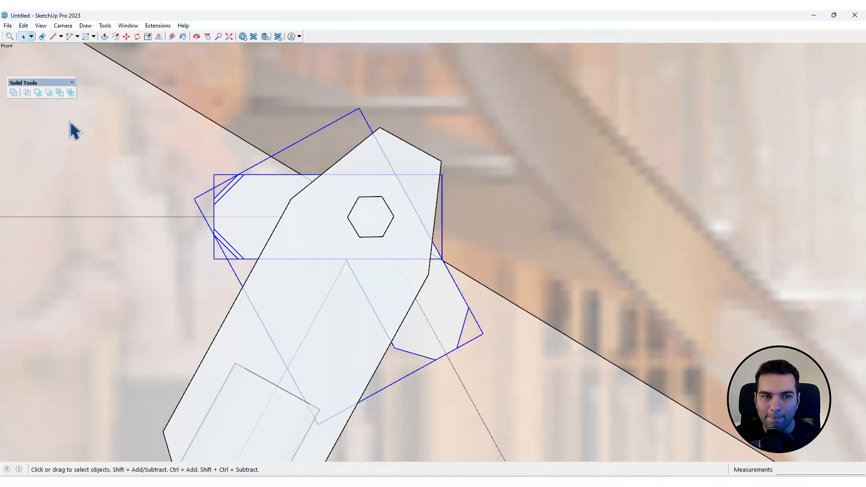
left_click(13, 93)
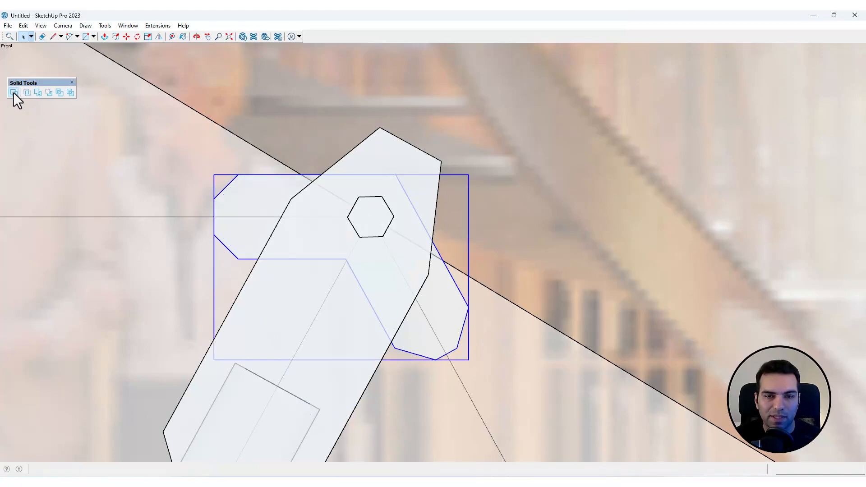
Examine the strut connectors and tie rods in the library reference image and compare them with the modelled truss
scroll(405, 284, "down", 12)
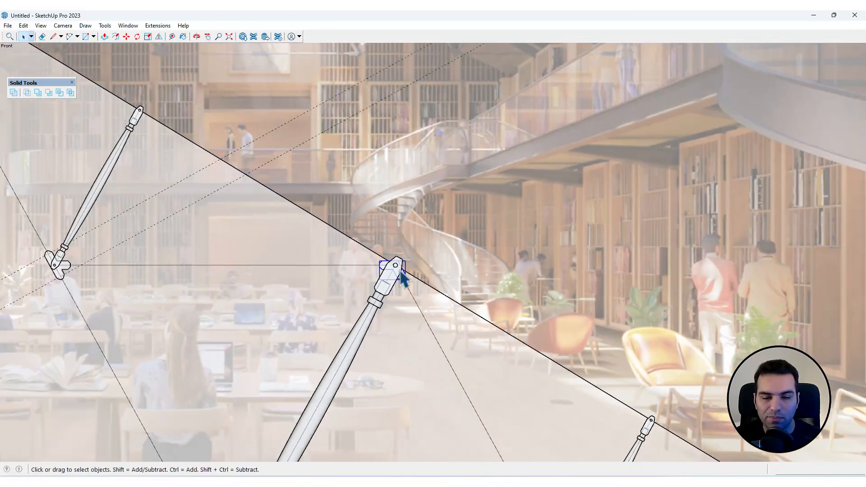
scroll(402, 273, "down", 5)
scroll(451, 270, "up", 3)
middle_click_drag(519, 236, 457, 252)
scroll(326, 151, "down", 5)
middle_click_drag(321, 141, 353, 186, "shift")
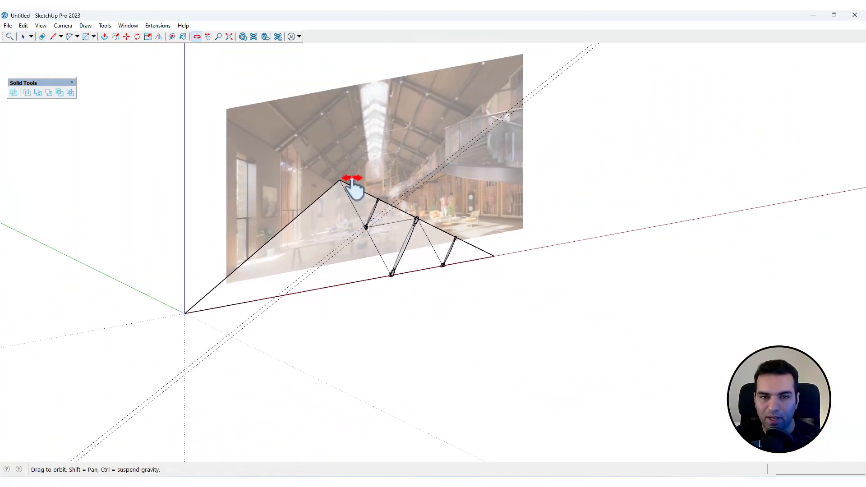
scroll(413, 251, "up", 4)
middle_click_drag(416, 169, 417, 240, "shift")
scroll(396, 92, "up", 3)
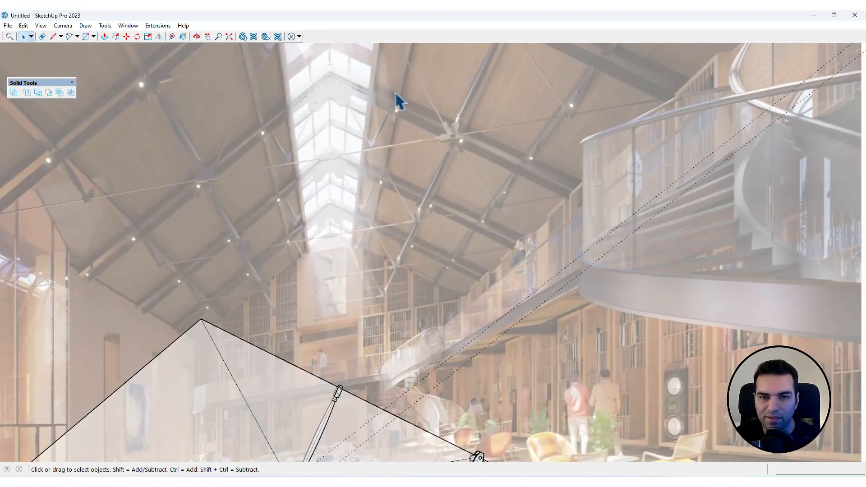
scroll(364, 156, "up", 3)
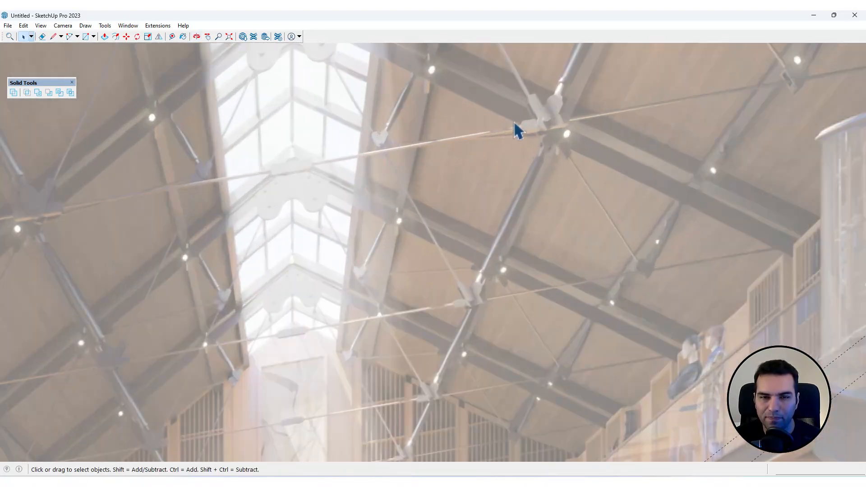
scroll(586, 137, "down", 8)
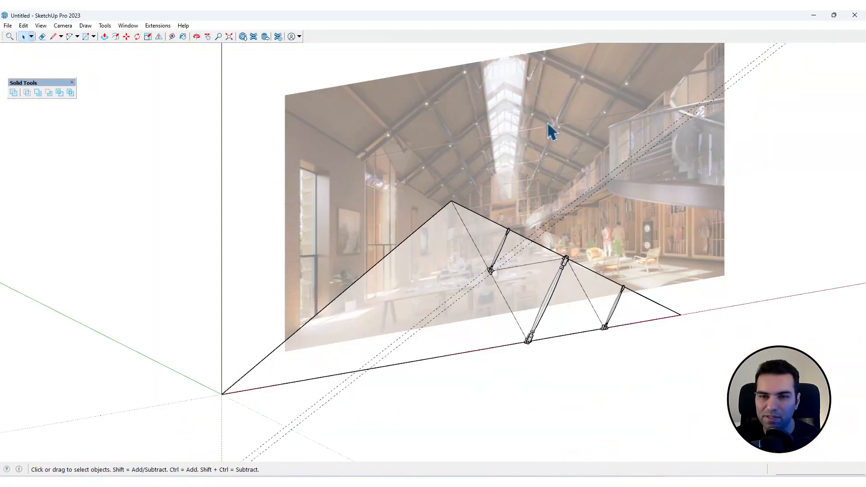
Inside the truss group, flip a copy of all outline edges about the red vertical centre plane to complete the other half
scroll(549, 246, "up", 3)
left_click(536, 252)
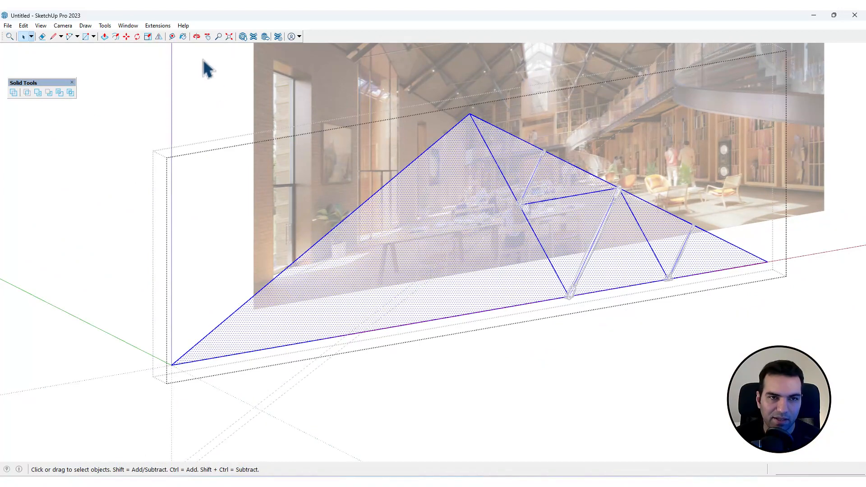
left_click(159, 36)
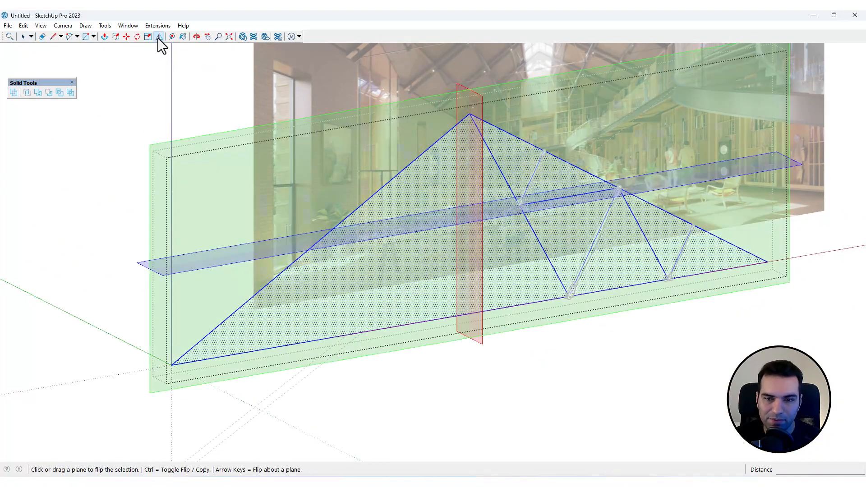
left_click(471, 343)
key("space")
left_click(541, 387)
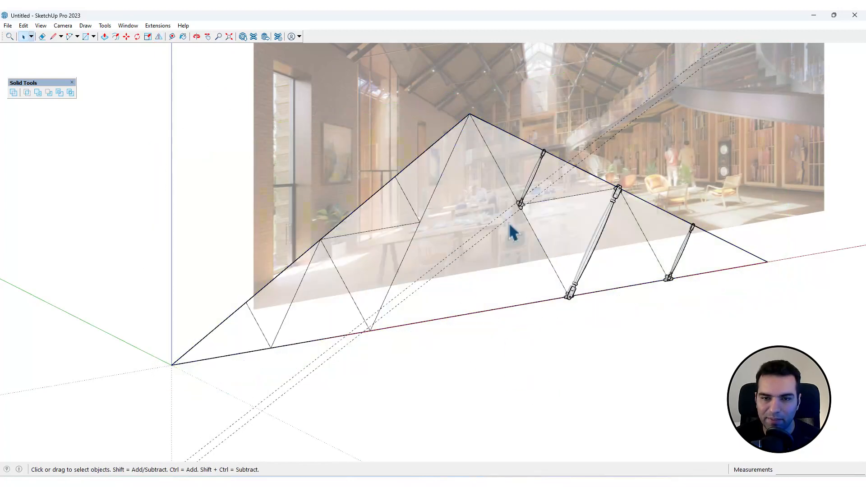
Build the 0.05 m round DIA100 profile along all truss edges with Profile Builder 2, as a unique member per edge
left_click(483, 190)
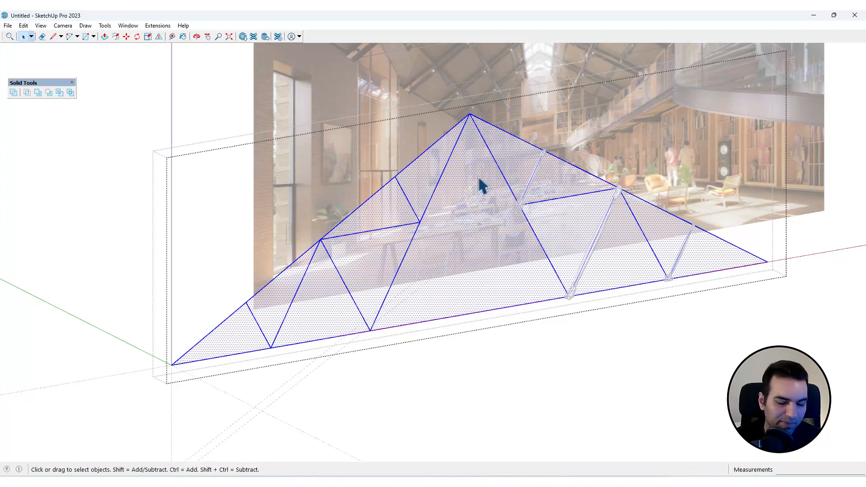
key("shift+p")
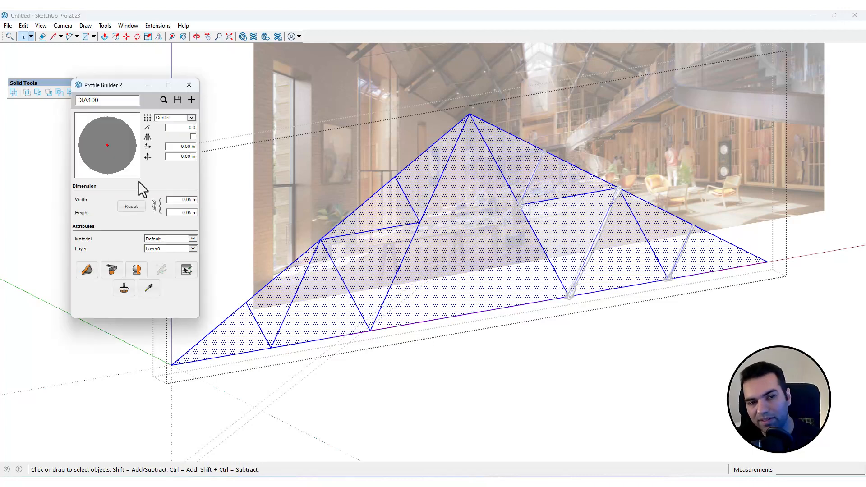
middle_click_drag(406, 229, 426, 267)
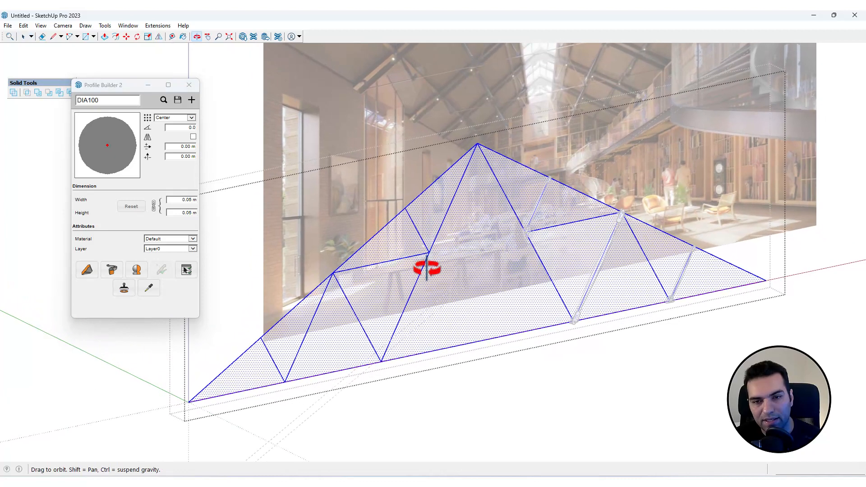
scroll(482, 290, "up", 3)
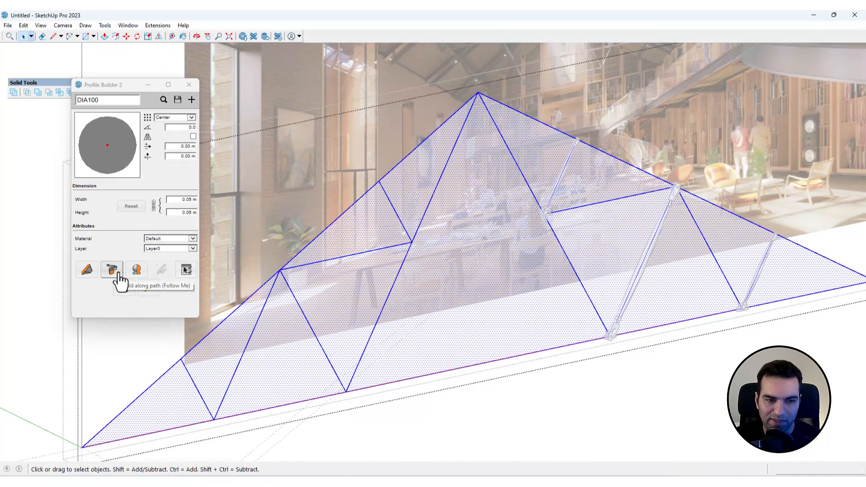
left_click(118, 274)
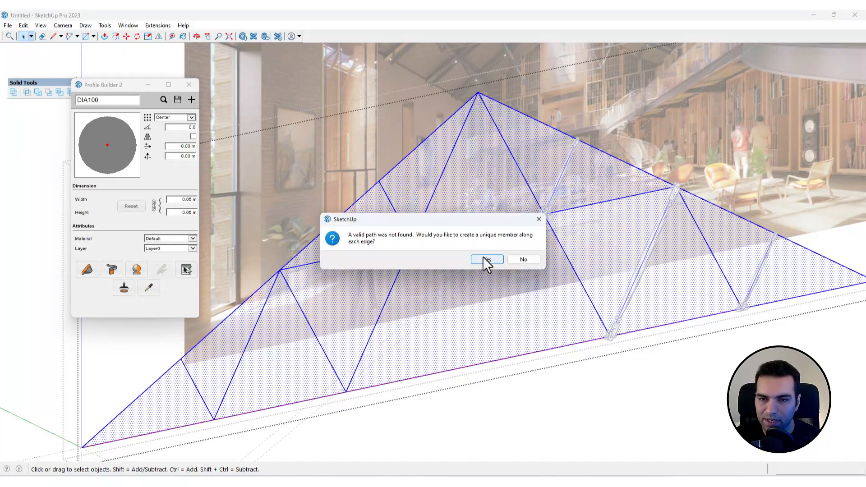
left_click(486, 260)
scroll(493, 129, "up", 3)
scroll(488, 130, "down", 6)
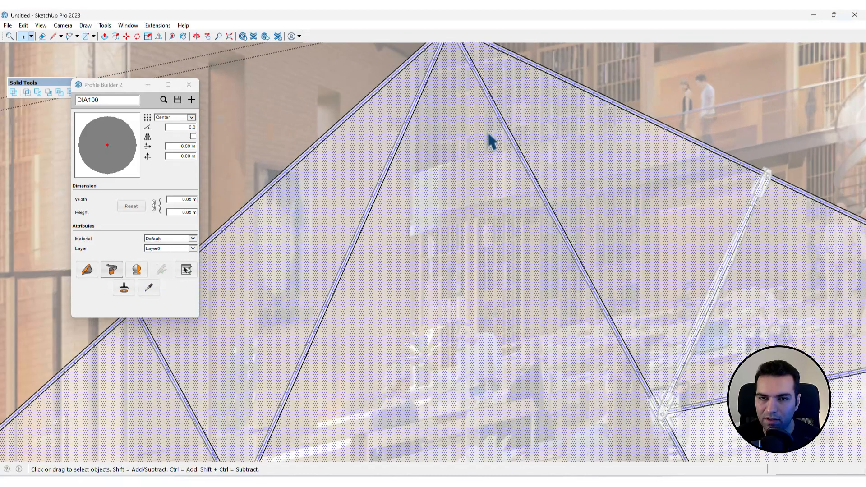
scroll(498, 205, "up", 2)
scroll(505, 230, "up", 1)
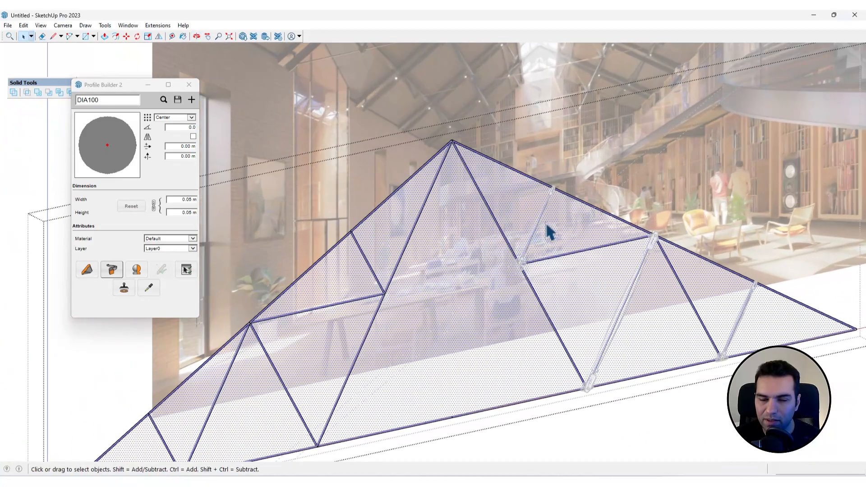
middle_click_drag(549, 230, 518, 194)
scroll(450, 129, "up", 3)
scroll(444, 122, "up", 3)
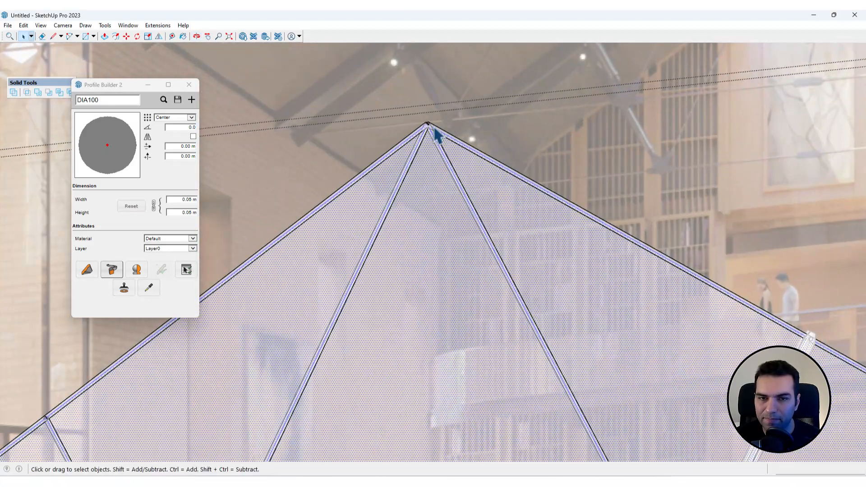
left_click(434, 128)
key("ctrl+a")
scroll(435, 167, "down", 4)
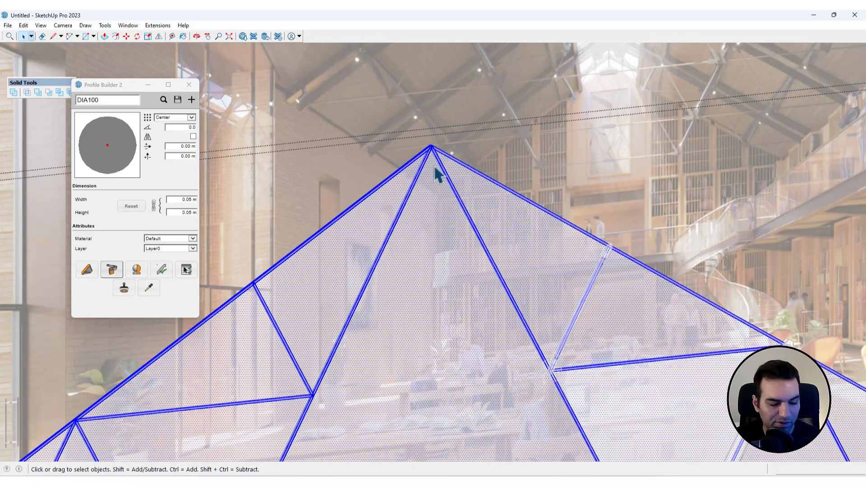
left_click(434, 166, "shift")
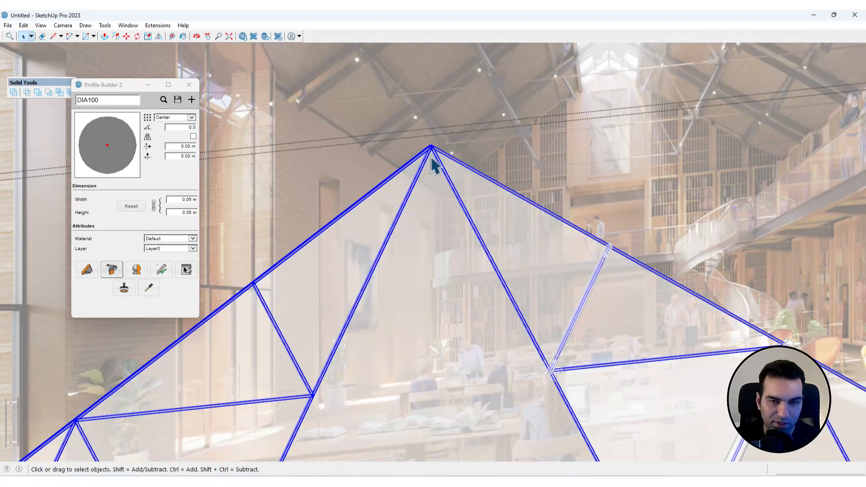
Restrict the selection inside the truss group to the round member groups and combine them into a single group
scroll(433, 156, "up", 2)
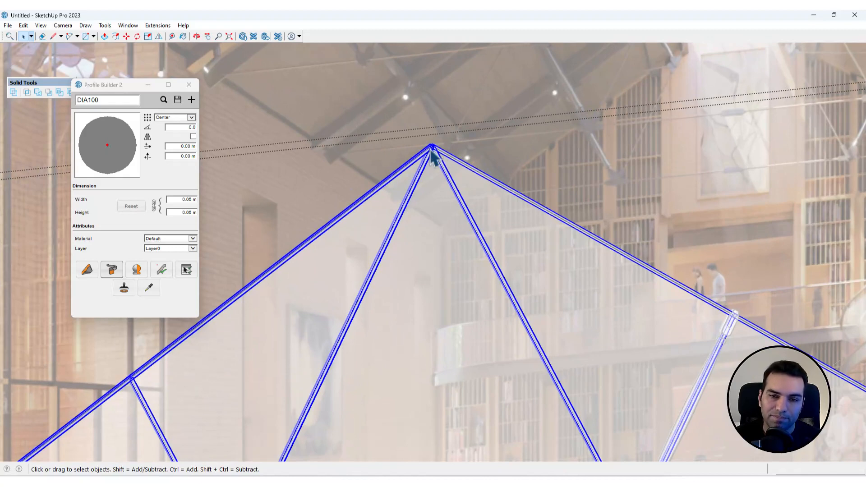
scroll(431, 151, "up", 3)
left_click(446, 224)
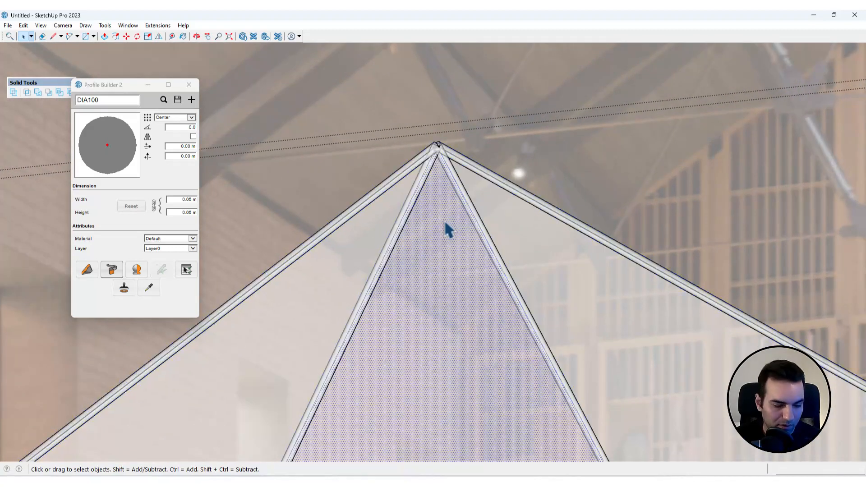
triple_click(445, 221)
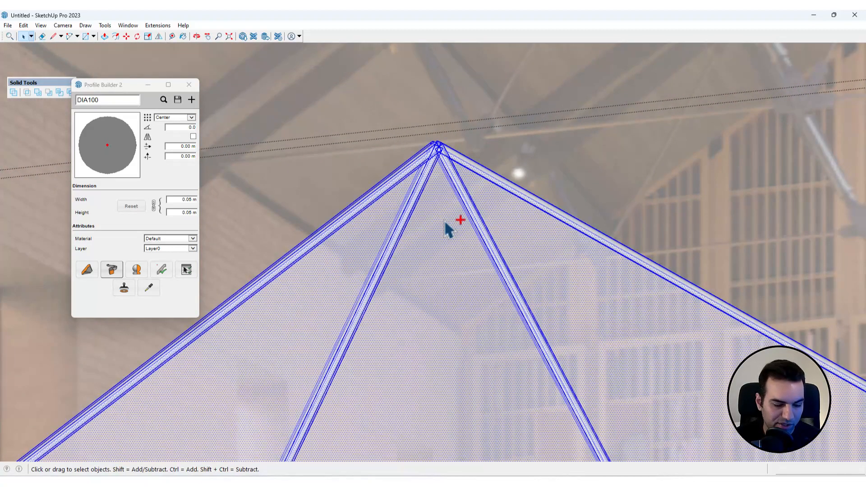
right_click(449, 149)
mouse_move(594, 408)
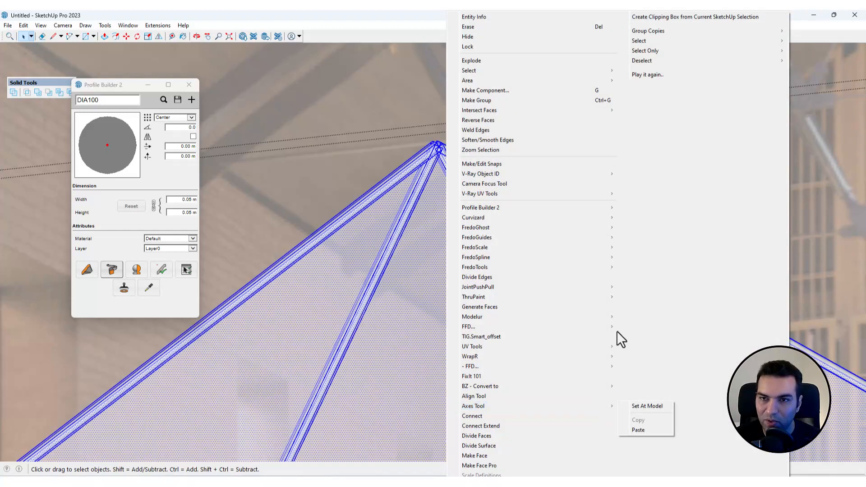
mouse_move(653, 51)
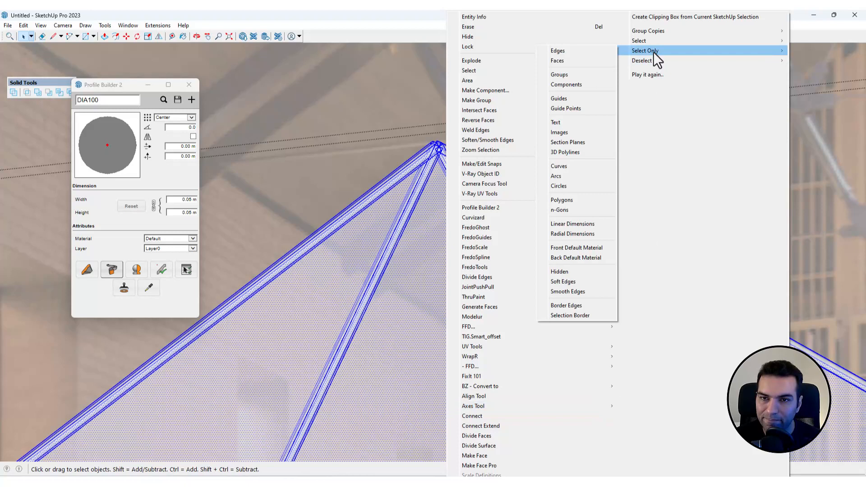
left_click(568, 75)
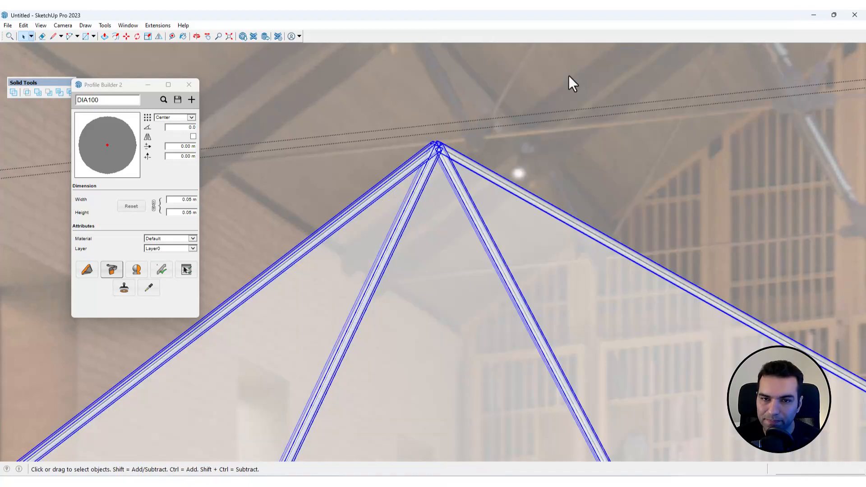
key("ctrl+a")
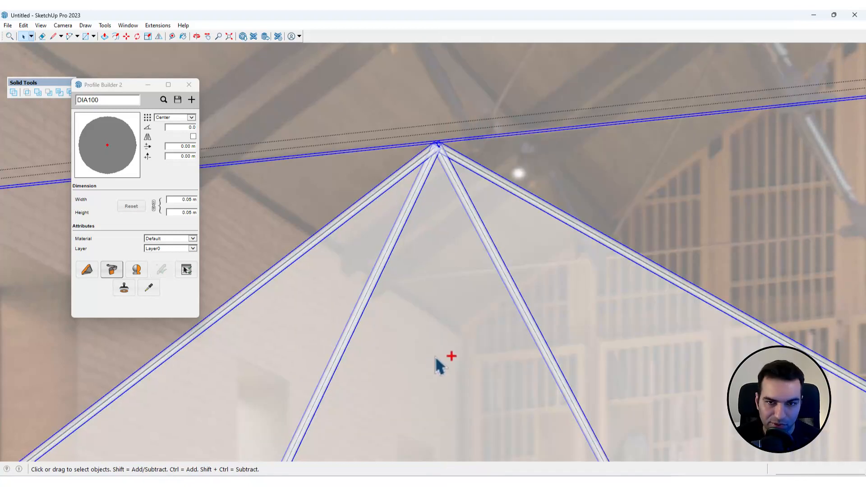
Cut the group of round members from the truss group and paste it in place at the model's top level
key("ctrl+x")
scroll(430, 176, "down", 9)
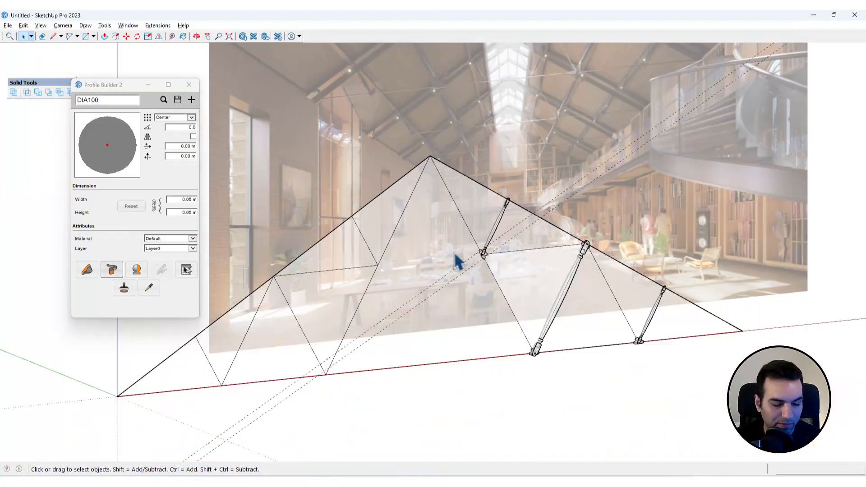
key("ctrl+shift+v")
scroll(430, 127, "up", 9)
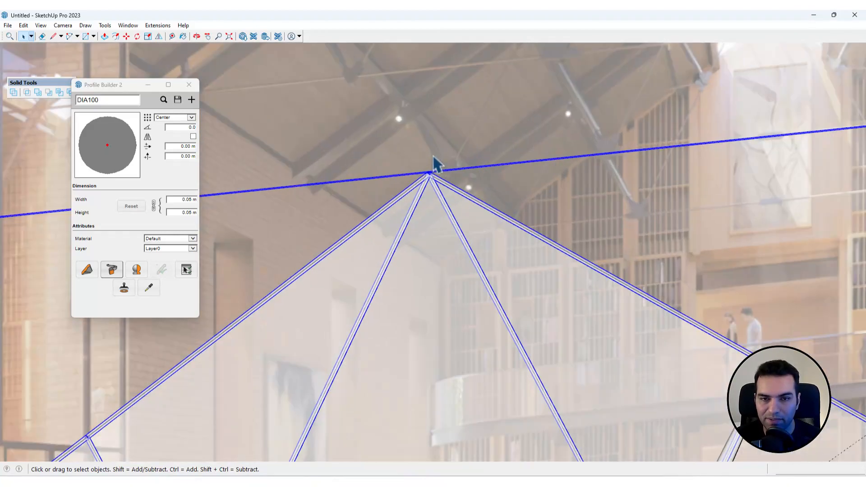
Hide the pasted group of round members so only the truss outline, struts and connectors show
right_click(429, 179)
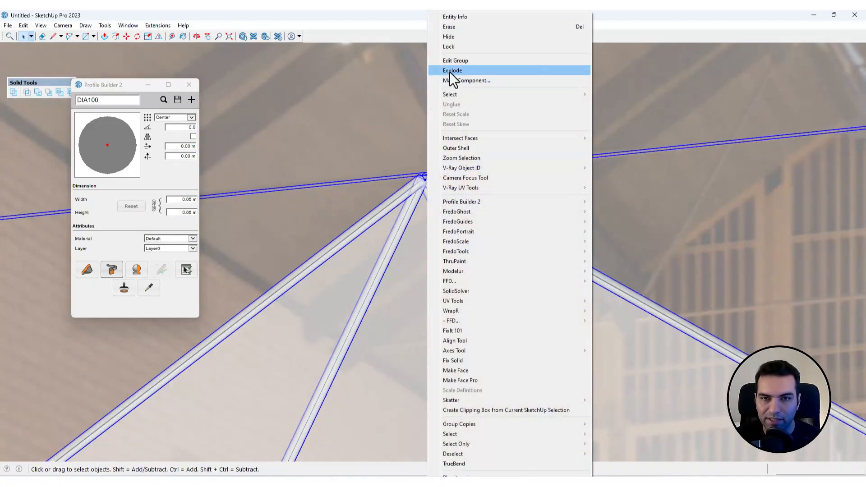
left_click(454, 39)
right_click(454, 40)
left_click(417, 12)
scroll(416, 226, "down", 10)
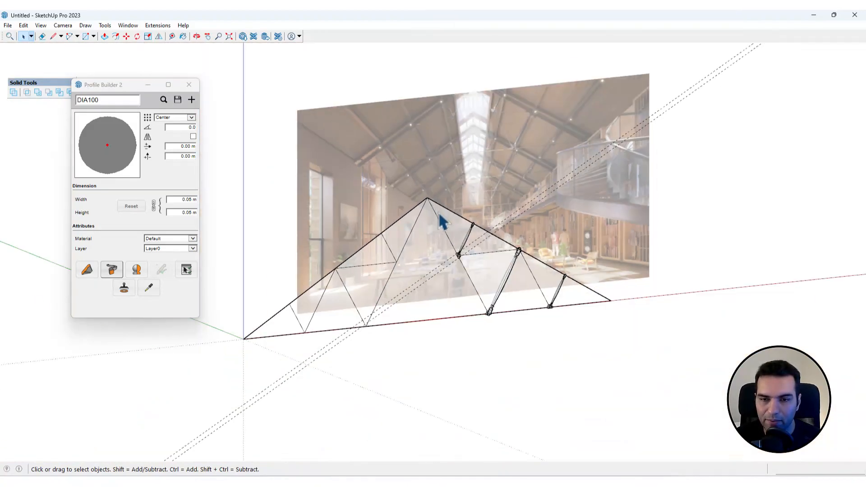
scroll(505, 268, "up", 4)
left_click(501, 272)
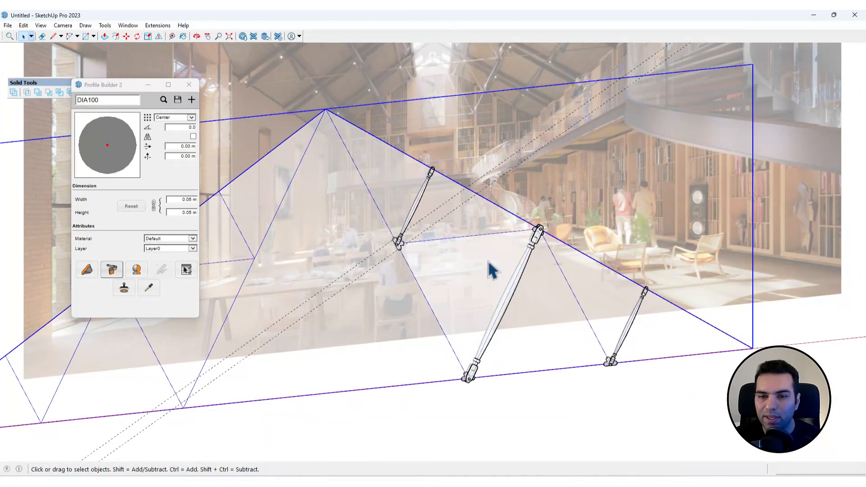
scroll(480, 280, "down", 5)
left_click(506, 284)
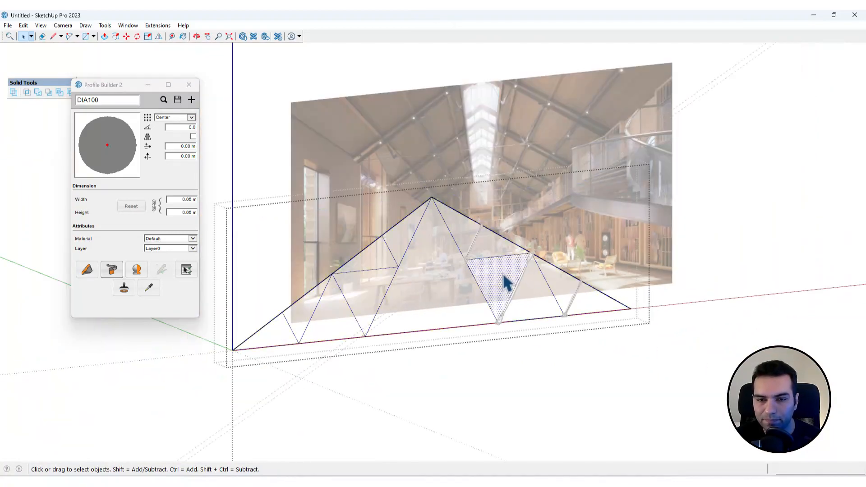
left_click(585, 364)
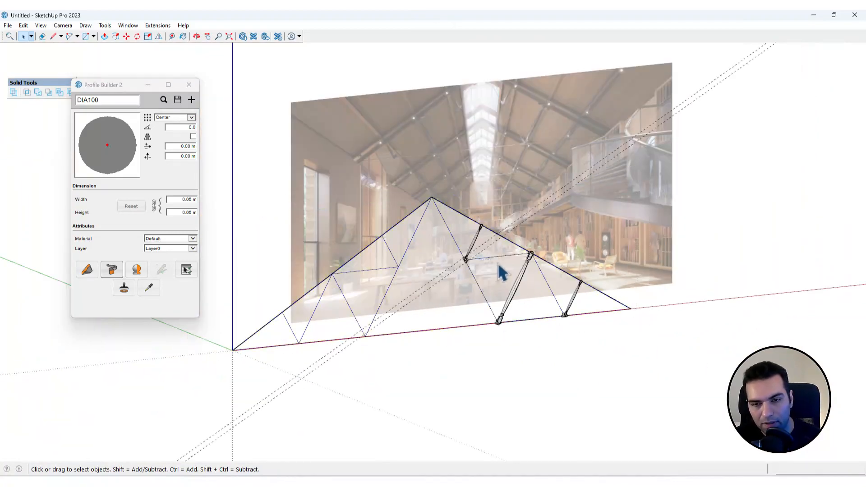
scroll(503, 269, "up", 5)
middle_click_drag(580, 274, 562, 264)
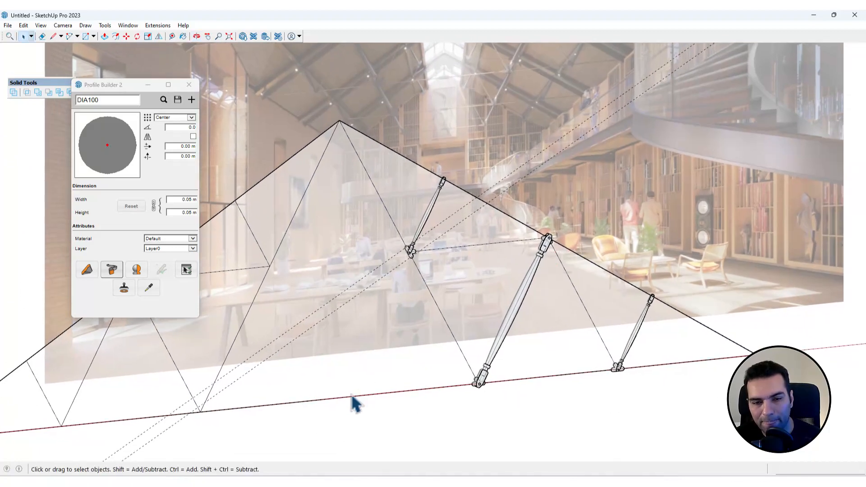
scroll(348, 403, "up", 2)
key("r")
key("space")
scroll(496, 381, "down", 3)
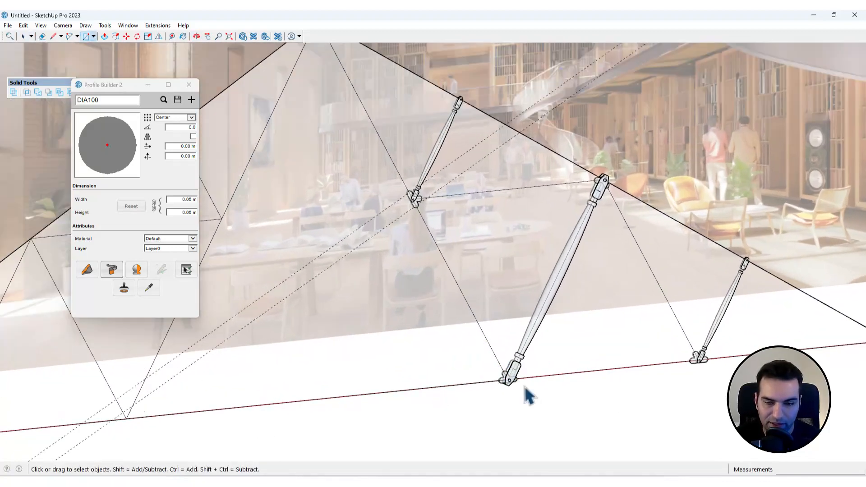
scroll(514, 393, "up", 4)
scroll(489, 383, "down", 4)
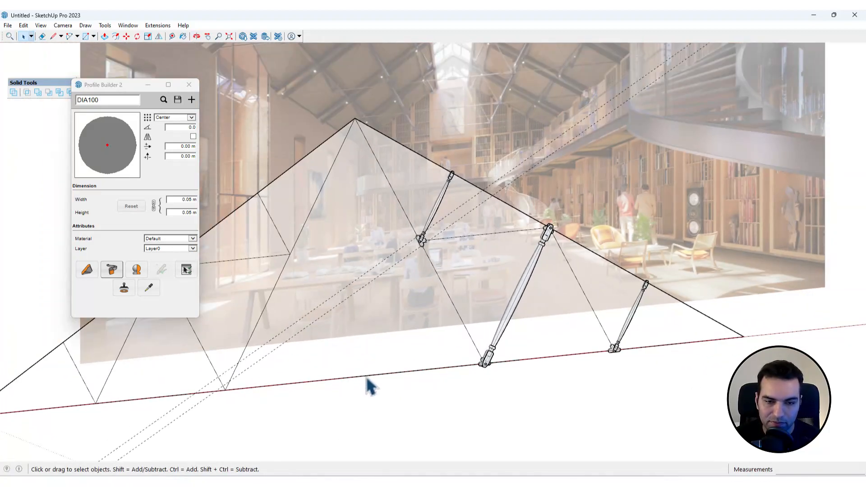
Copy the branched connector plate from the long strut's lower end to the midpoint of the truss's bottom chord
scroll(368, 384, "down", 5)
scroll(408, 228, "up", 10)
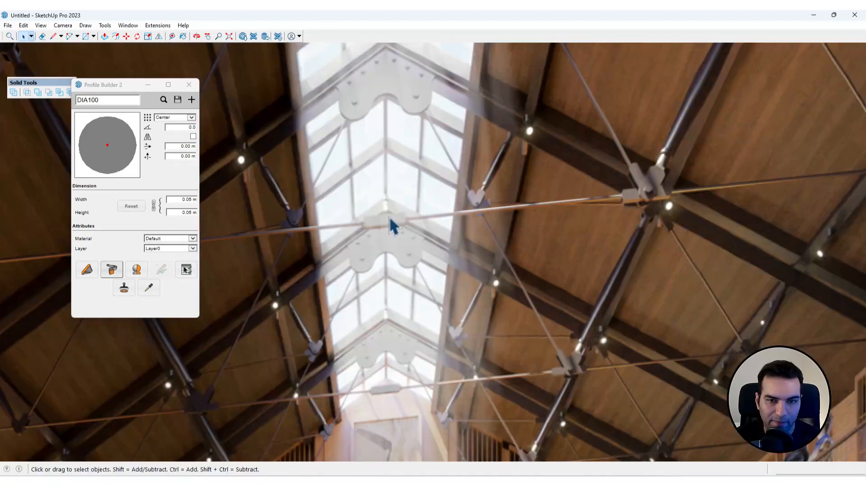
left_click_drag(356, 205, 424, 248)
scroll(424, 248, "down", 5)
scroll(481, 294, "up", 8)
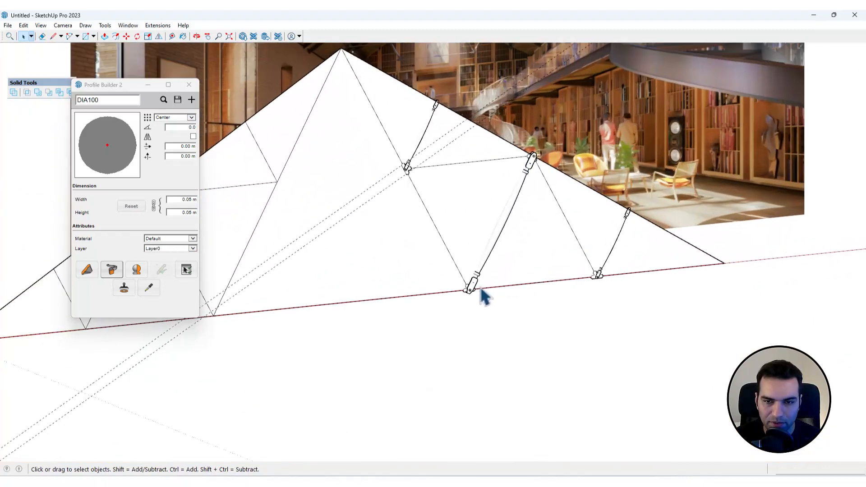
scroll(466, 306, "up", 2)
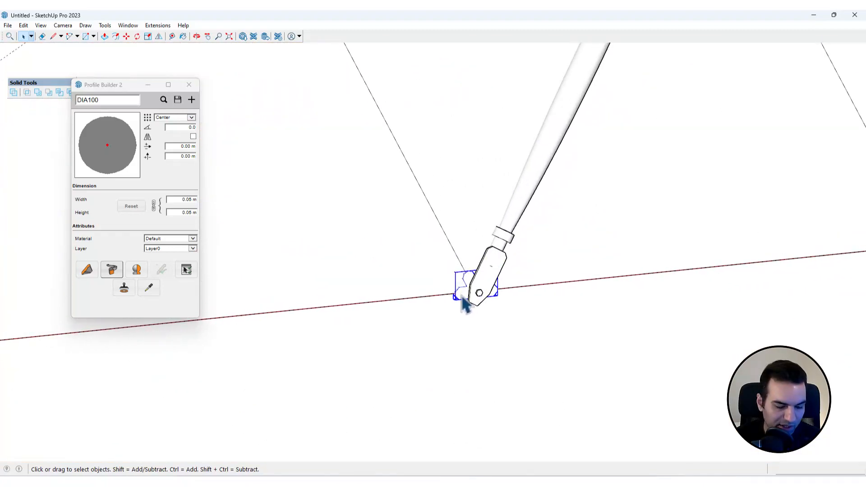
middle_click_drag(472, 287, 478, 315)
scroll(472, 298, "up", 4)
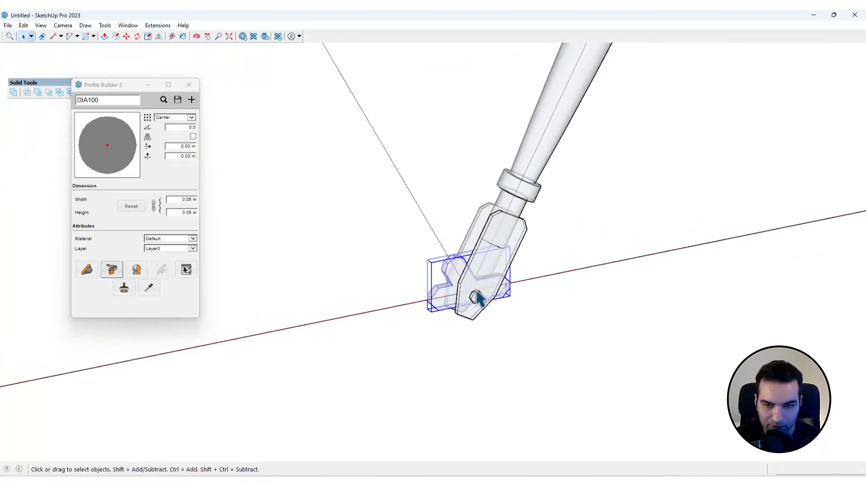
key("m")
left_click(460, 294)
key("ctrl")
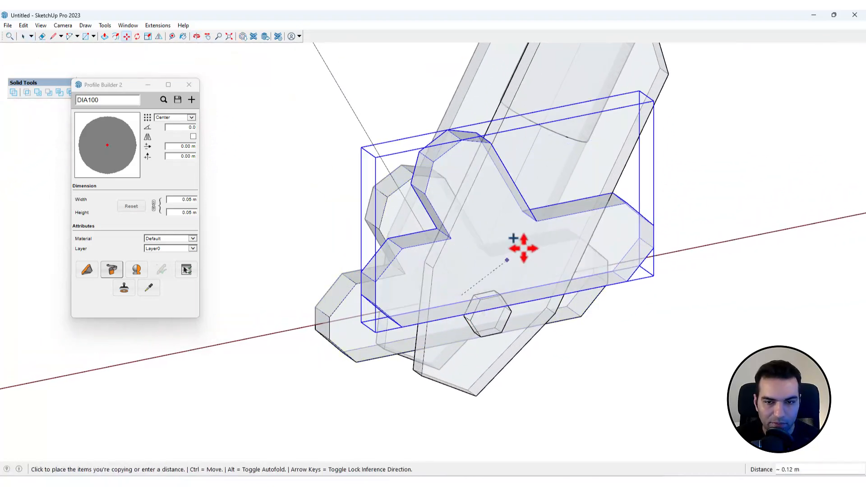
scroll(596, 246, "down", 6)
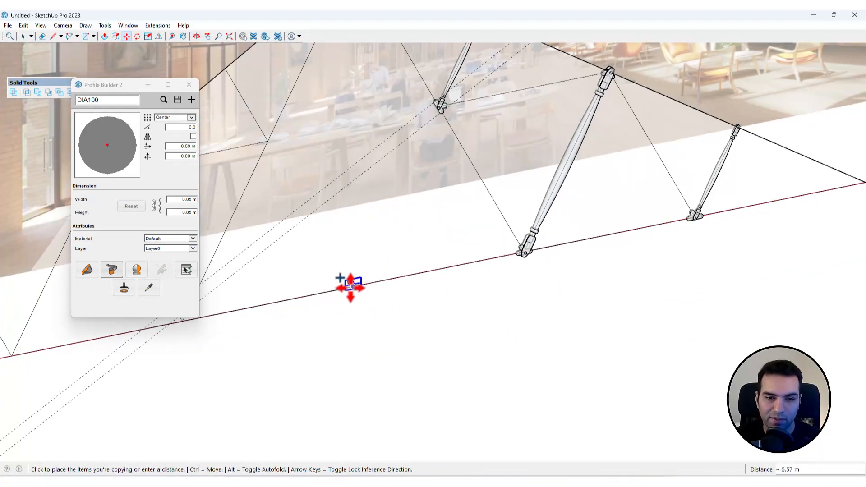
left_click(353, 287)
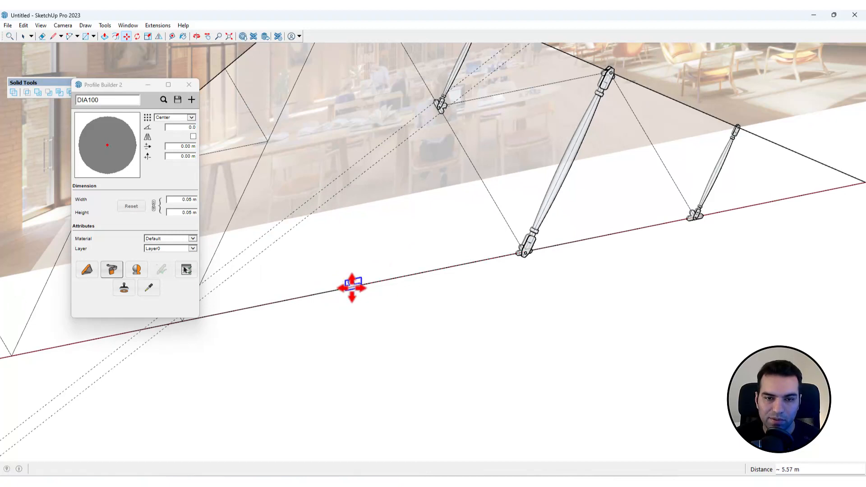
Slice the angled branch off the copied mid-chord plate along the straight bar's upper edge, keeping only the chamfered bar
scroll(435, 290, "down", 6)
middle_click_drag(435, 290, 339, 241)
scroll(405, 280, "up", 4)
key("space")
scroll(408, 289, "up", 3)
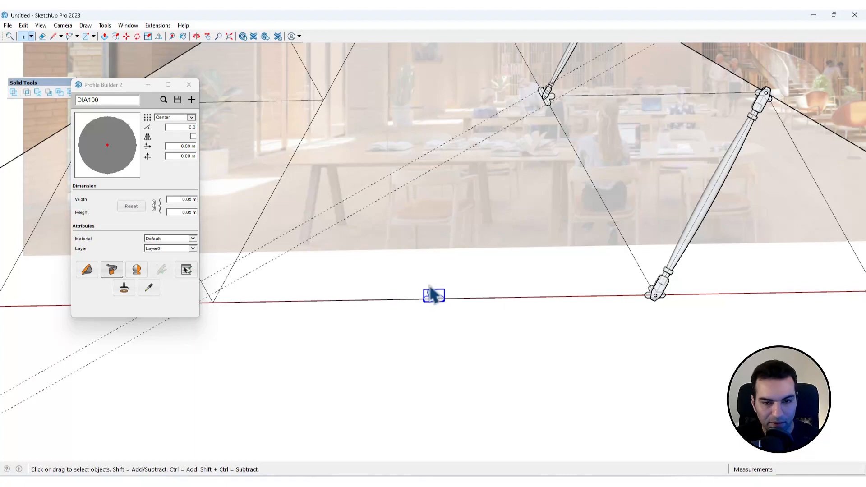
key("alt+a")
left_click(441, 265)
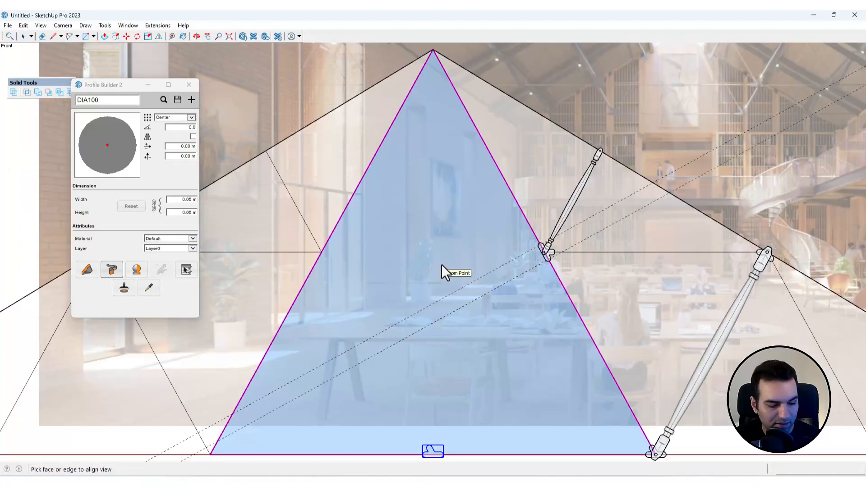
key("v")
key("space")
scroll(451, 259, "down", 3)
scroll(443, 359, "up", 10)
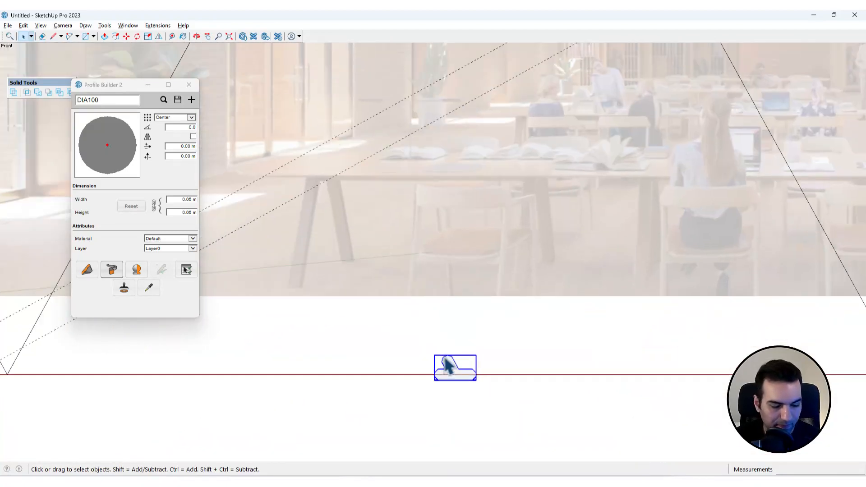
key("alt+s")
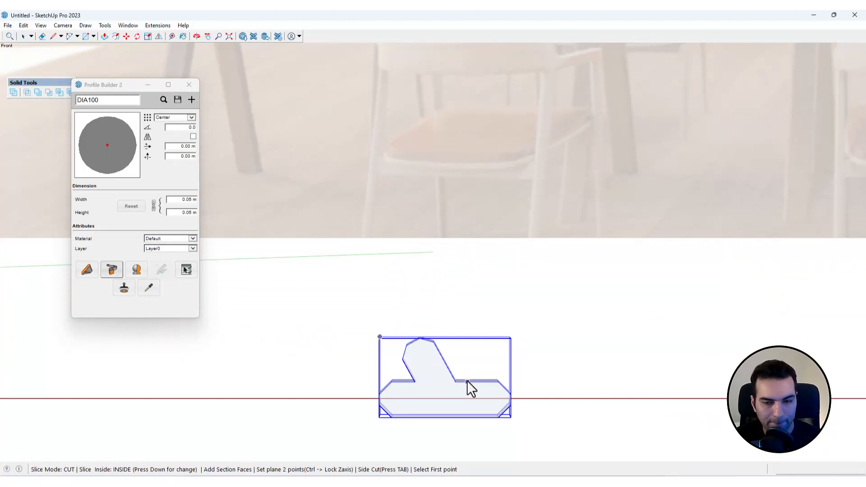
key("F2")
key("F3")
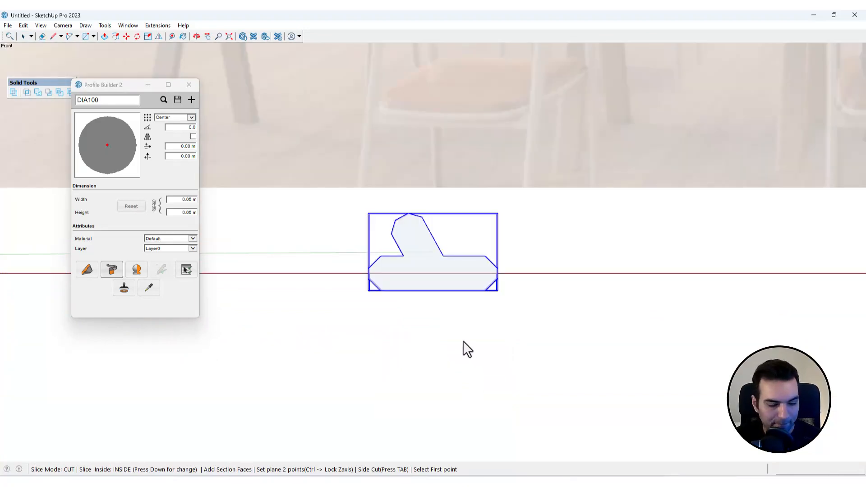
scroll(439, 241, "up", 3)
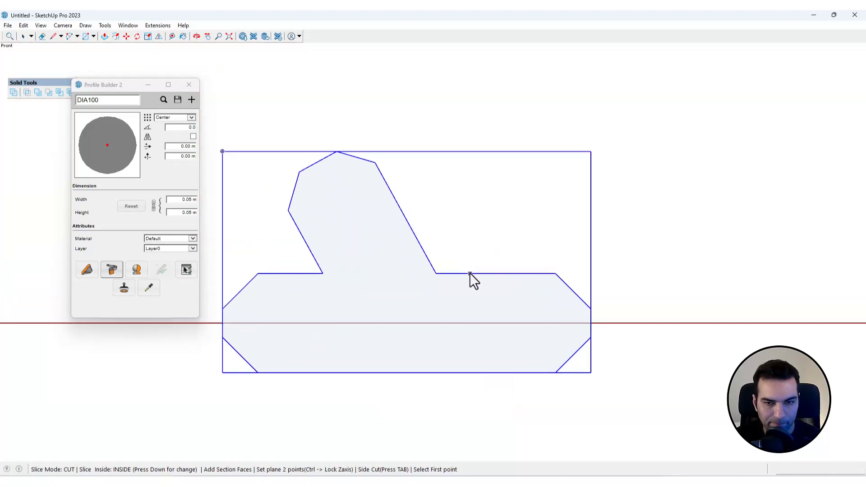
left_click(464, 274)
left_click(514, 274)
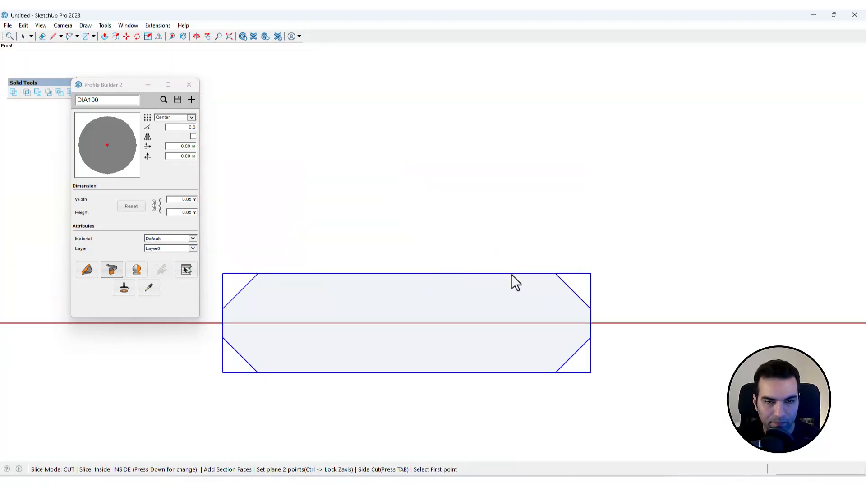
key("space")
Examine how the hidden round members meet the new mid-chord plate and the connector at the long strut's lower end
scroll(507, 298, "down", 5)
scroll(415, 294, "down", 8)
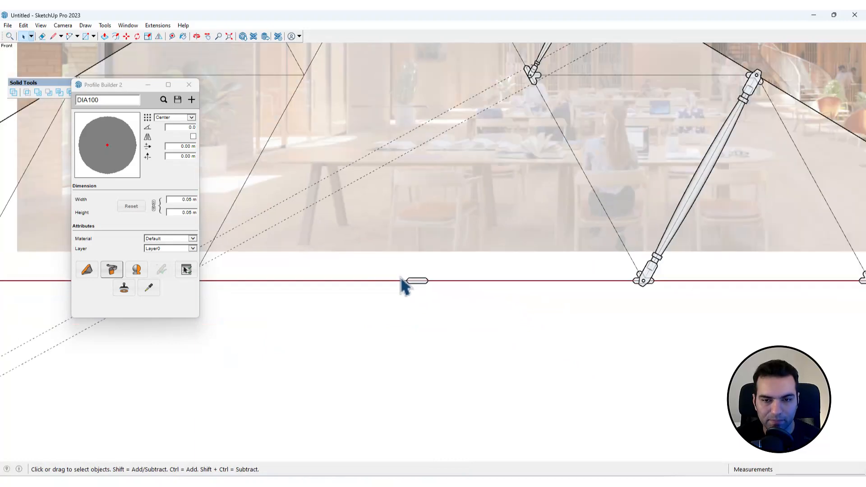
middle_click_drag(440, 246, 535, 334)
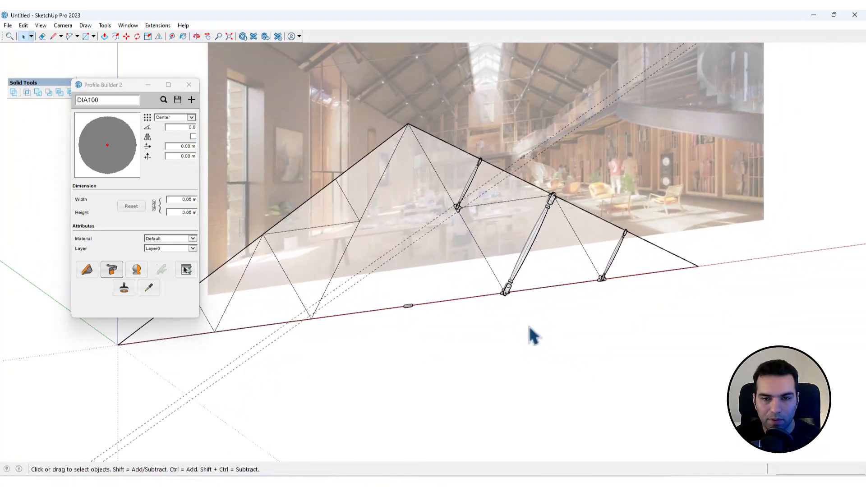
scroll(438, 263, "up", 2)
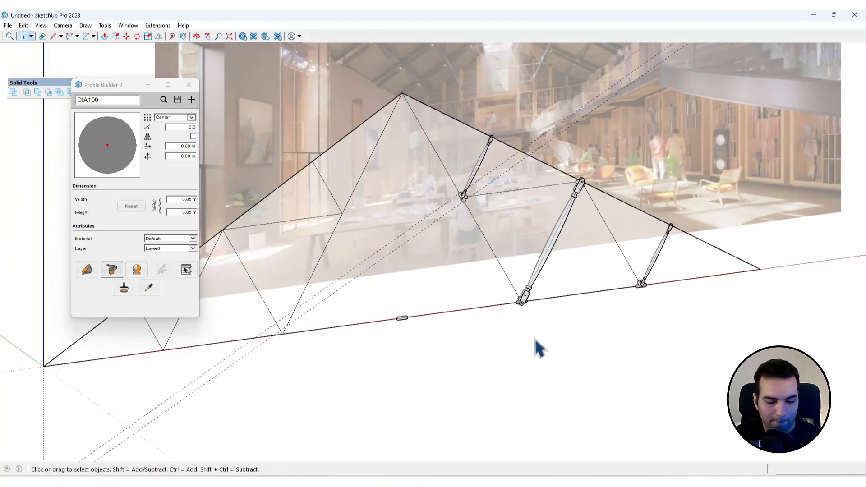
triple_click(505, 271)
scroll(519, 312, "up", 3)
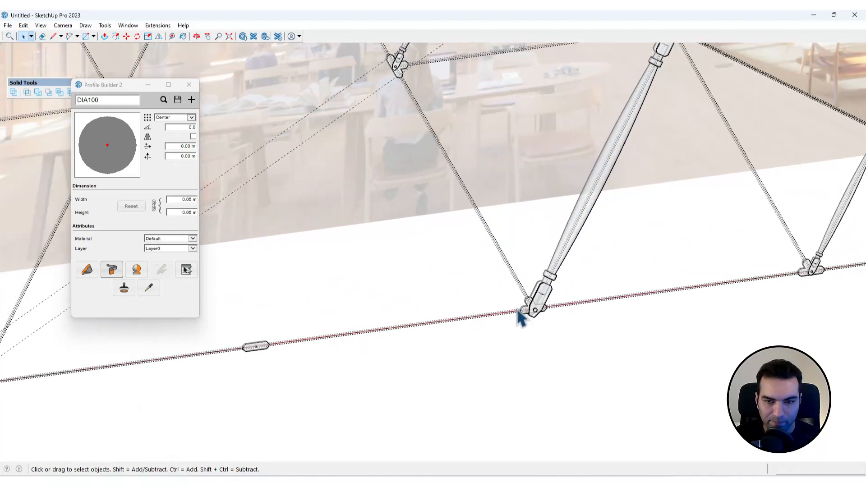
scroll(539, 284, "down", 2)
scroll(266, 345, "up", 3)
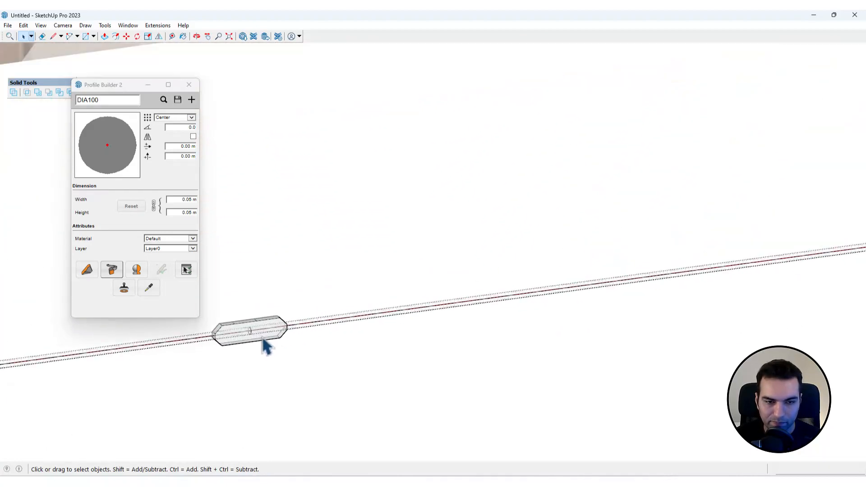
scroll(266, 345, "down", 6)
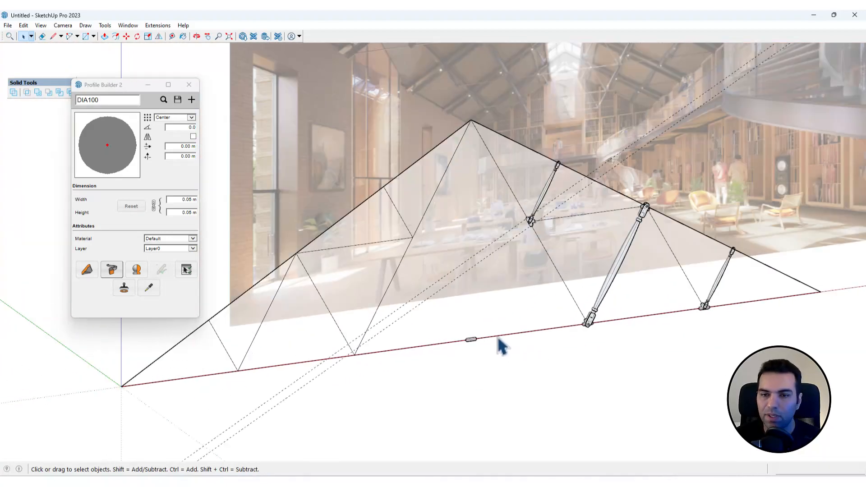
middle_click_drag(501, 345, 474, 326)
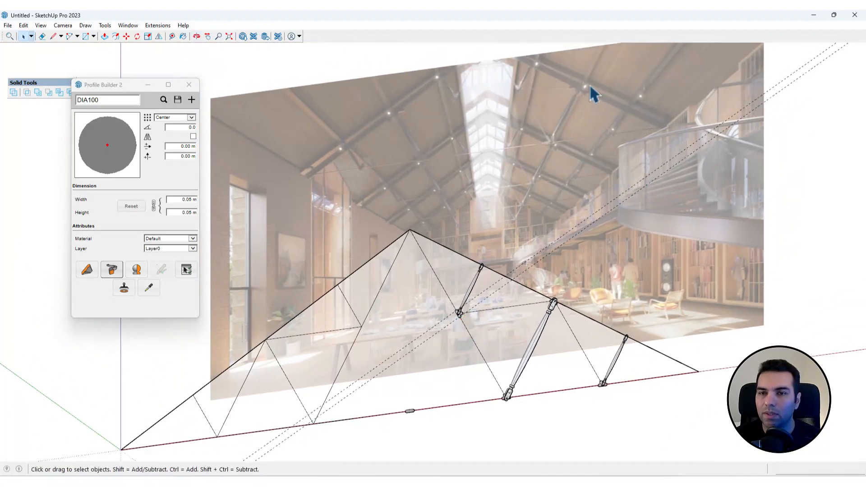
scroll(701, 381, "up", 4)
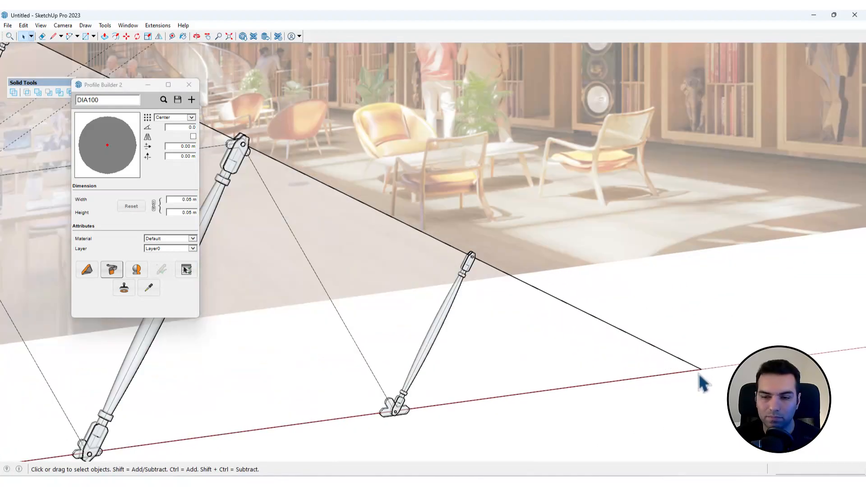
left_click(664, 352)
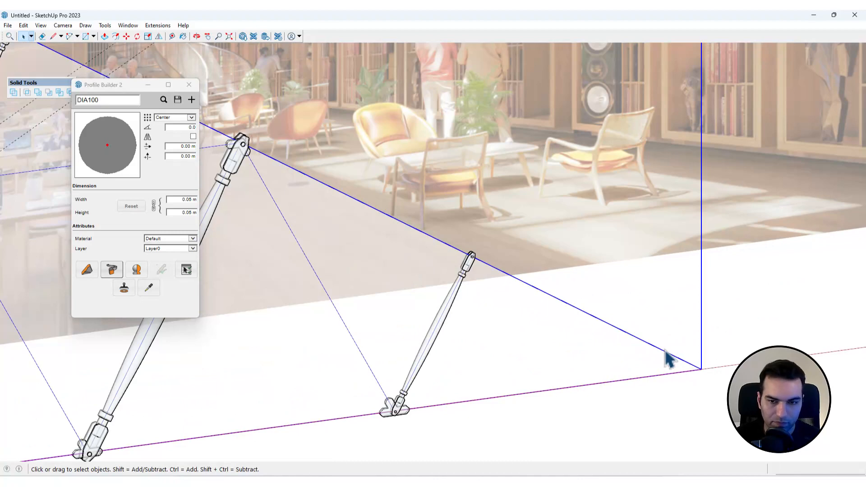
scroll(668, 359, "down", 3)
double_click(656, 346)
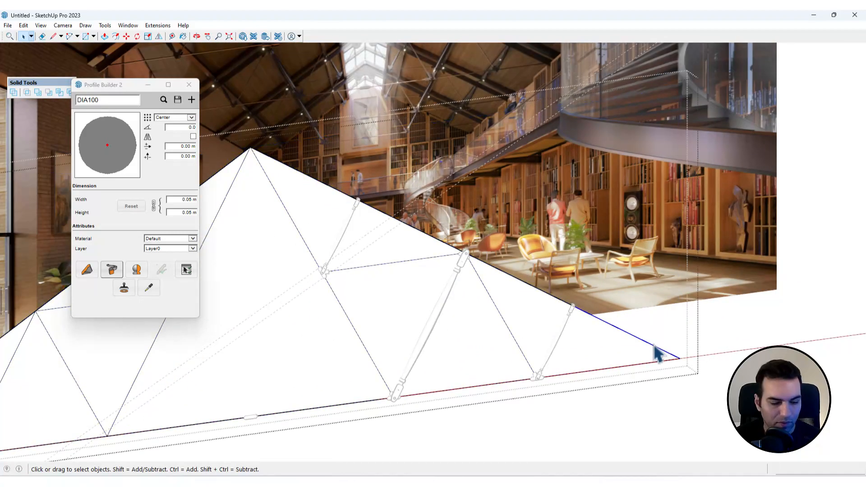
key("Escape")
Draw lines outside the truss group over both top chords, from one bottom chord end through the apex to the other end
key("l")
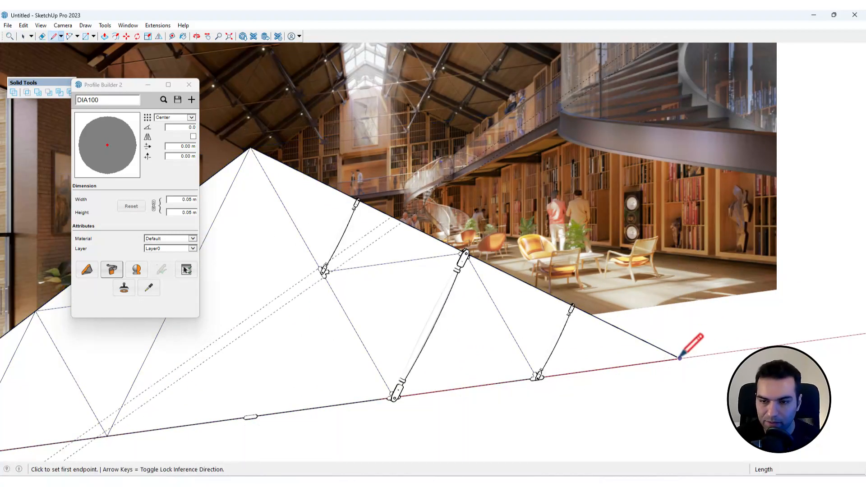
left_click(679, 357)
scroll(682, 355, "down", 4)
scroll(609, 128, "up", 5)
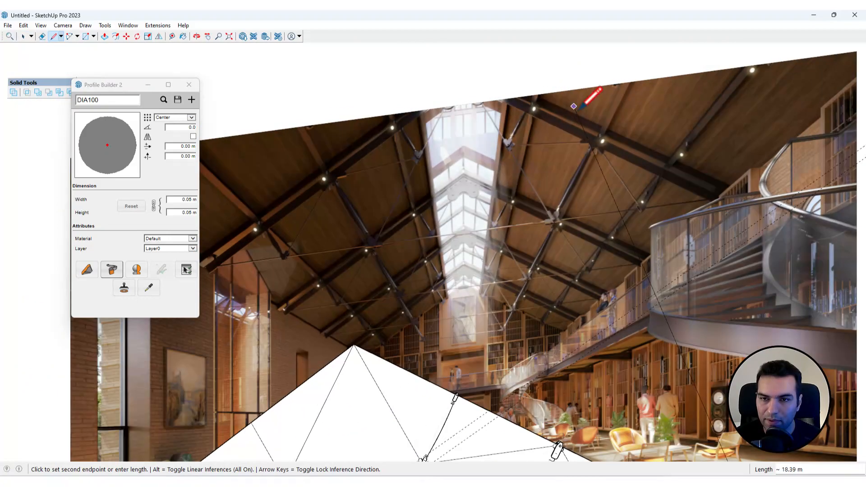
scroll(608, 128, "down", 6)
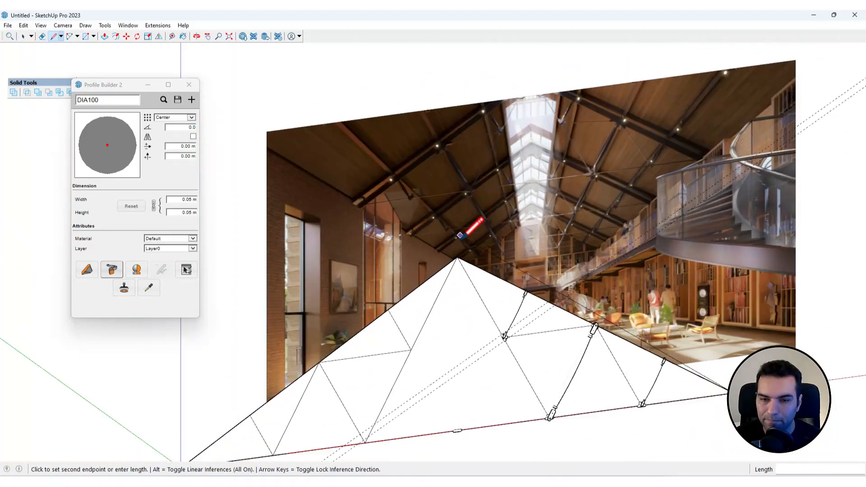
scroll(505, 332, "up", 3)
scroll(454, 266, "down", 5)
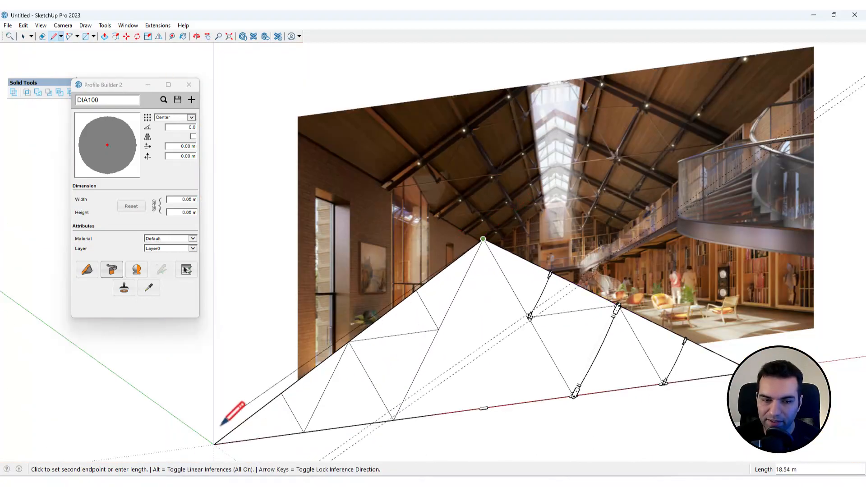
left_click(215, 444)
key("space")
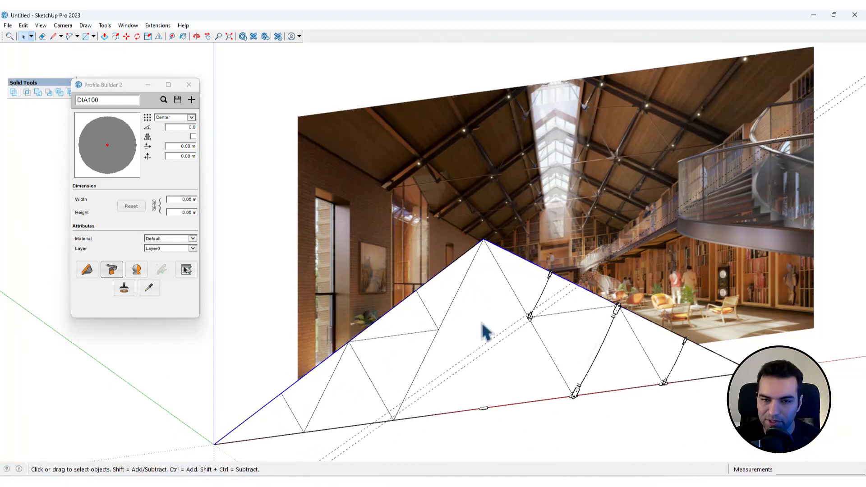
Offset the two selected top chord lines outward by 0.3 m
middle_click_drag(483, 332, 532, 345)
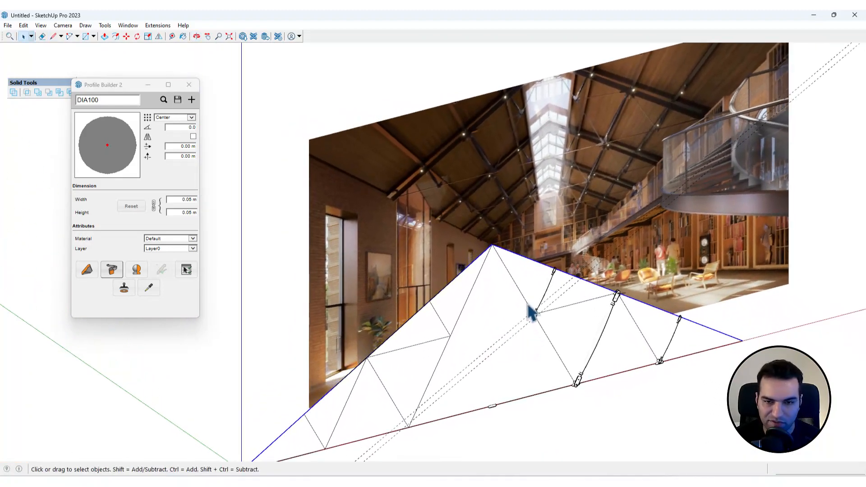
key("v")
key("space")
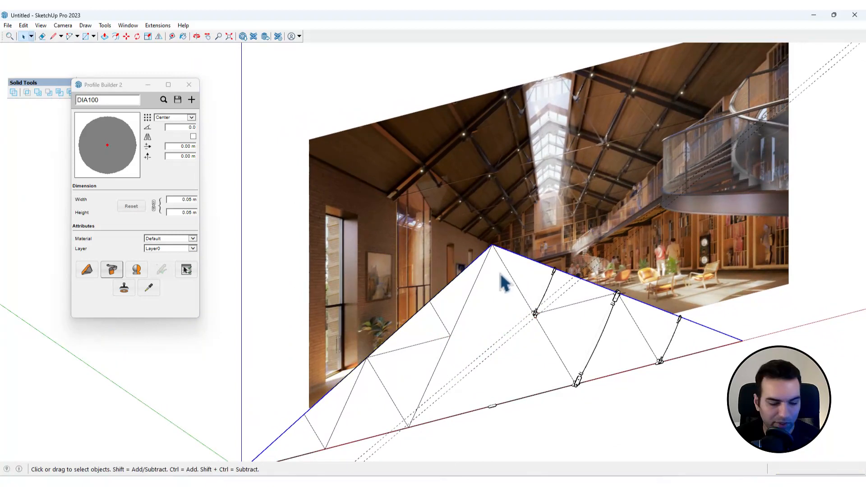
key("f")
left_click(522, 256)
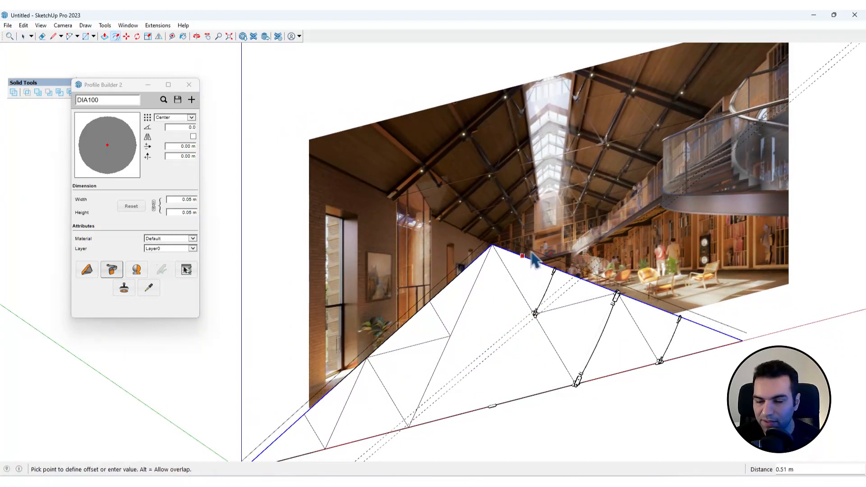
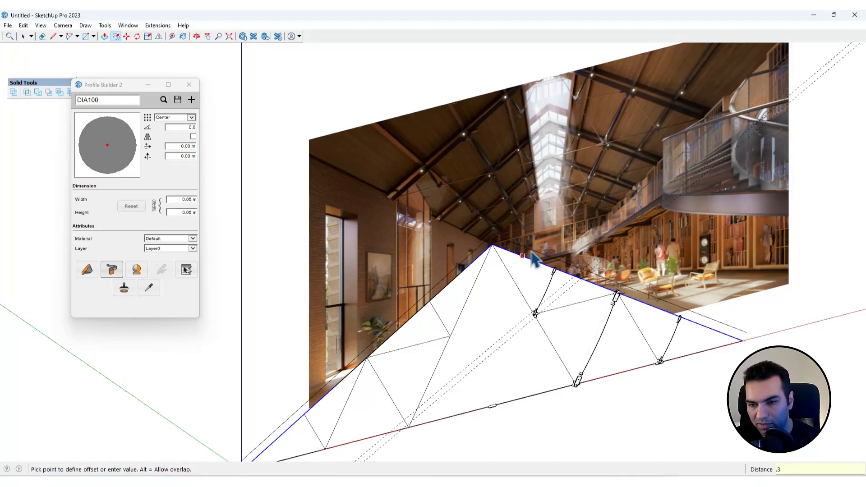
key("Return")
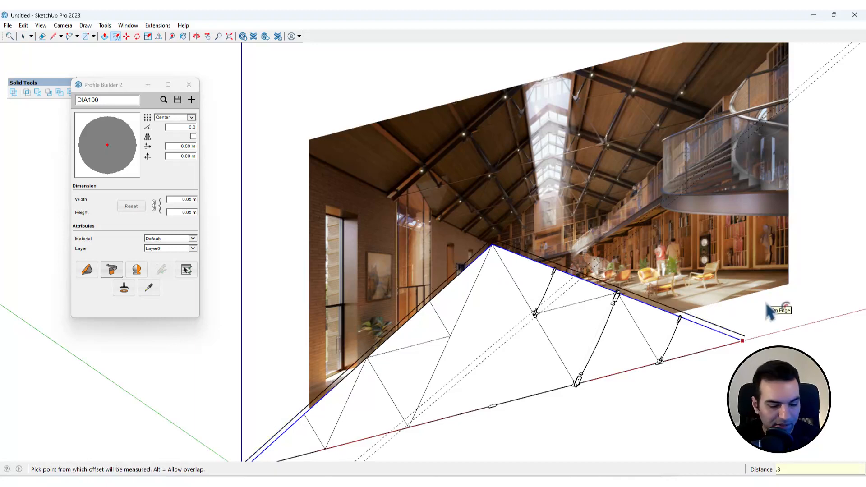
Draw short lines joining the original and offset chord lines at both lower ends to form a closed band
key("l")
scroll(767, 316, "up", 5)
left_click(721, 337)
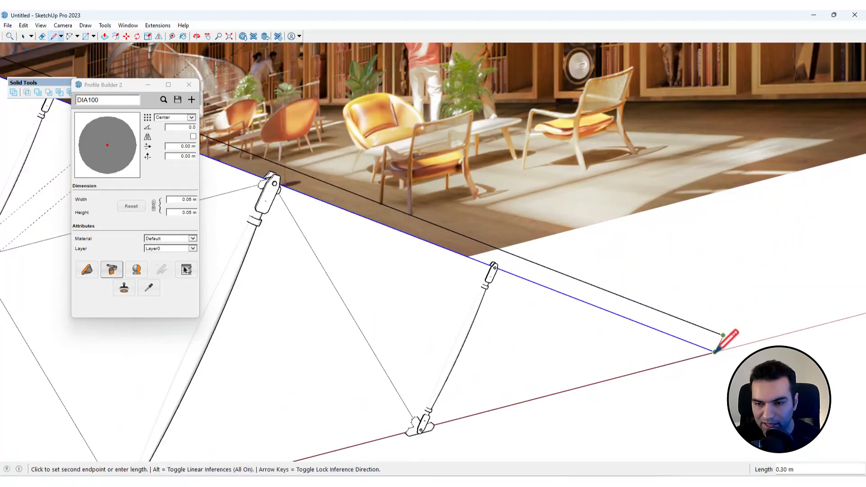
left_click(716, 352)
scroll(755, 290, "down", 6)
key("Escape")
scroll(310, 399, "up", 3)
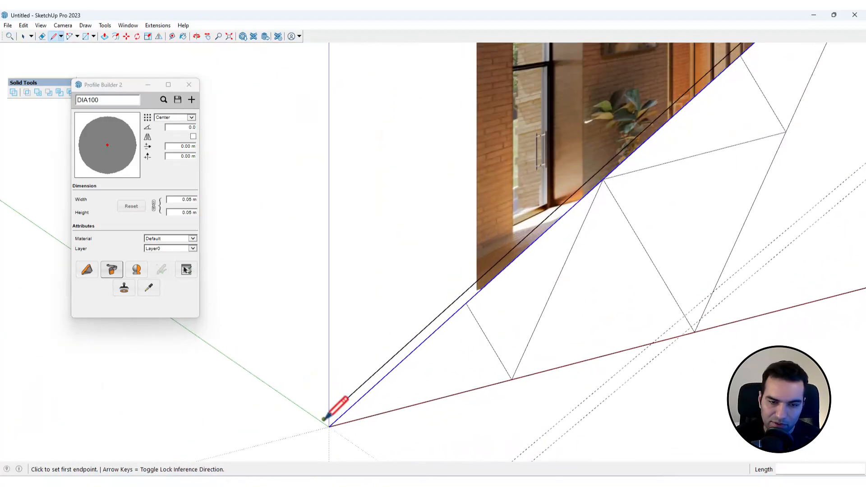
left_click(330, 416)
key("space")
scroll(316, 334, "down", 5)
scroll(457, 247, "up", 6)
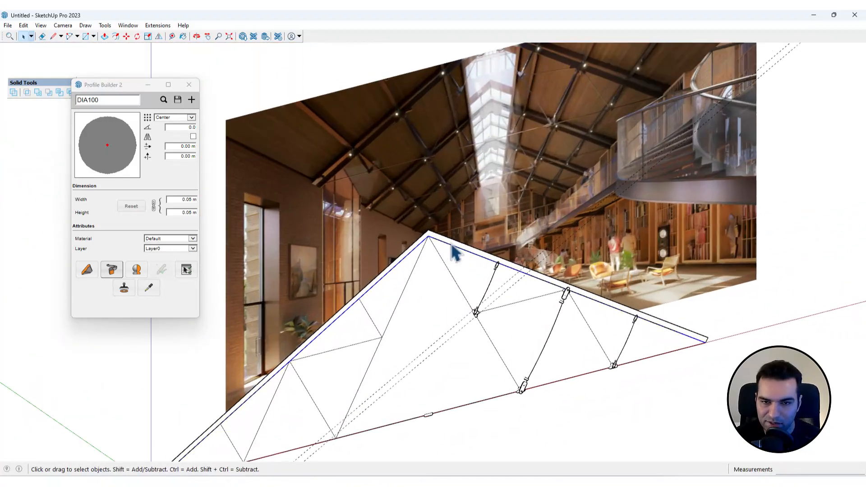
Abandon an inward offset of the chord lines and undo the lines closing the band's ends
scroll(533, 284, "down", 3)
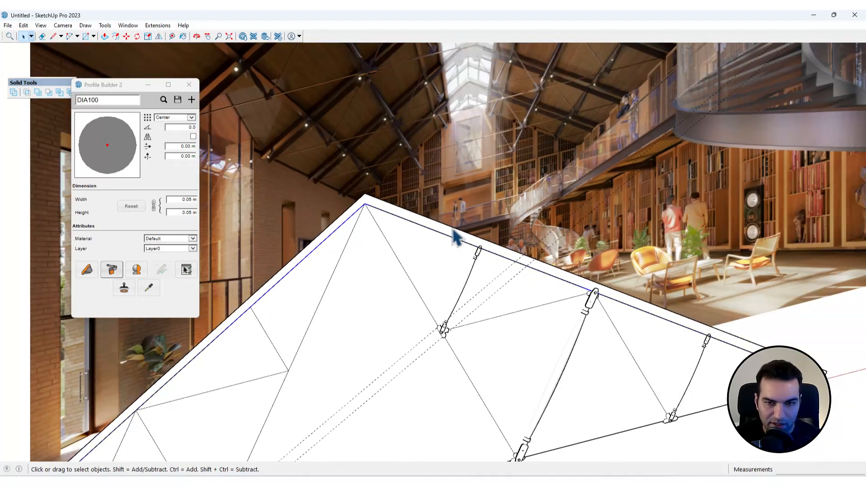
scroll(454, 234, "up", 2)
scroll(458, 243, "up", 2)
key("f")
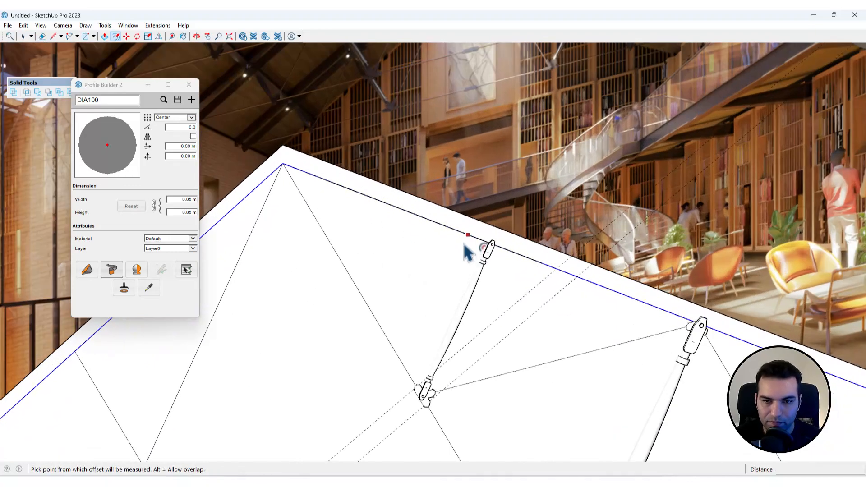
left_click(468, 241)
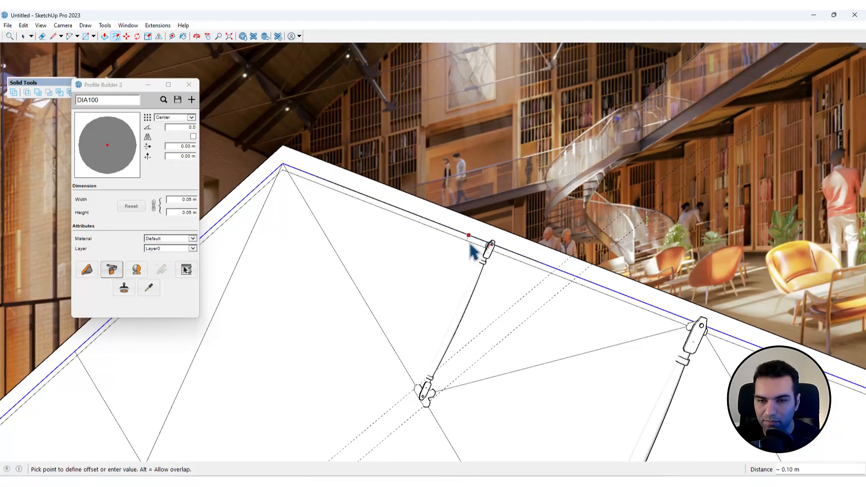
key("space")
scroll(469, 246, "down", 5)
scroll(624, 276, "up", 4)
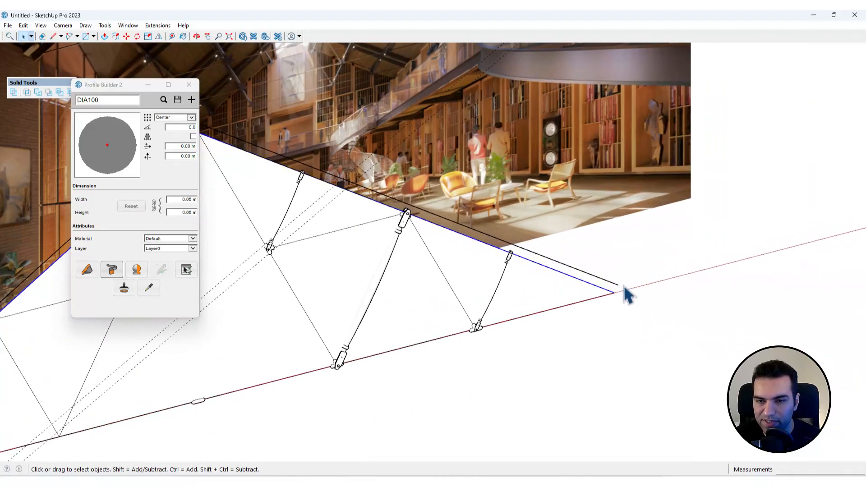
Offset the original top chord lines inward by about 0.10 m, below the chord connector plates
scroll(458, 241, "up", 2)
key("f")
left_click(461, 242)
scroll(468, 240, "up", 2)
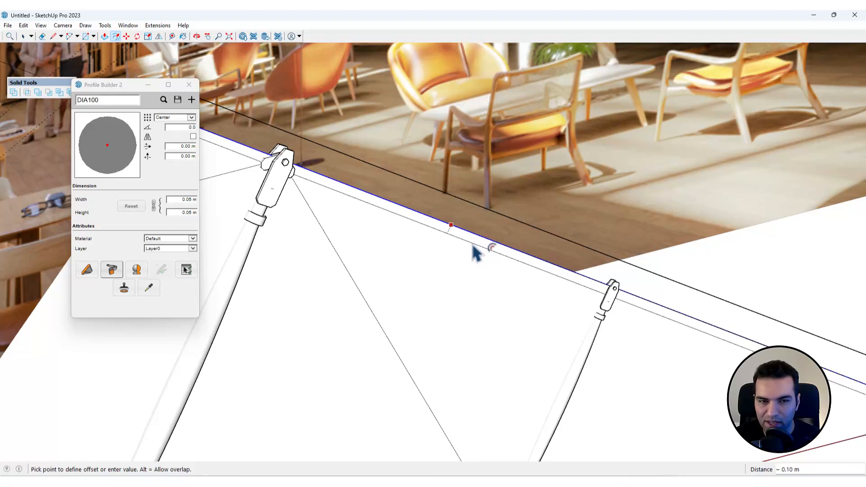
left_click(473, 245)
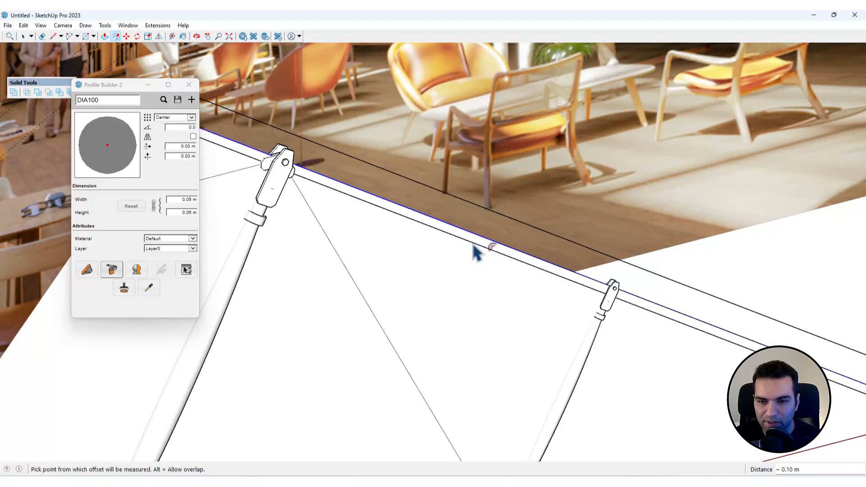
key("space")
scroll(548, 271, "down", 5)
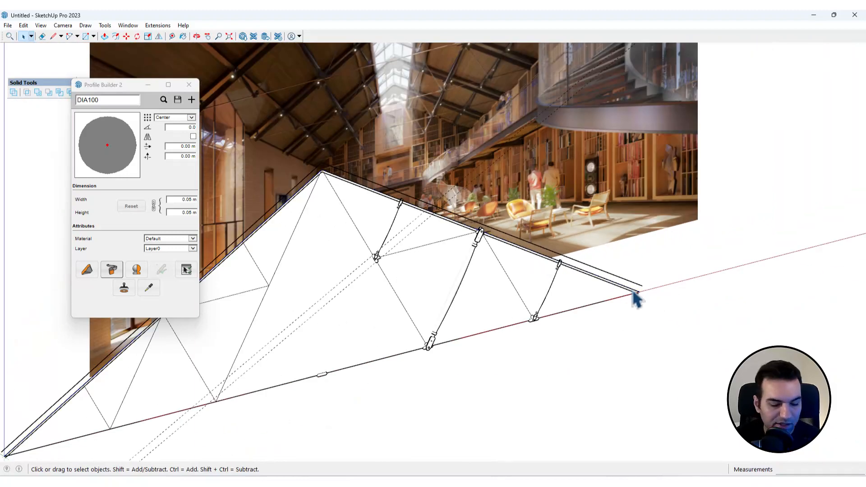
Draw end lines between the outermost and innermost chord lines at both lower ends to close the top chord band
key("l")
scroll(636, 293, "up", 5)
left_click(641, 246)
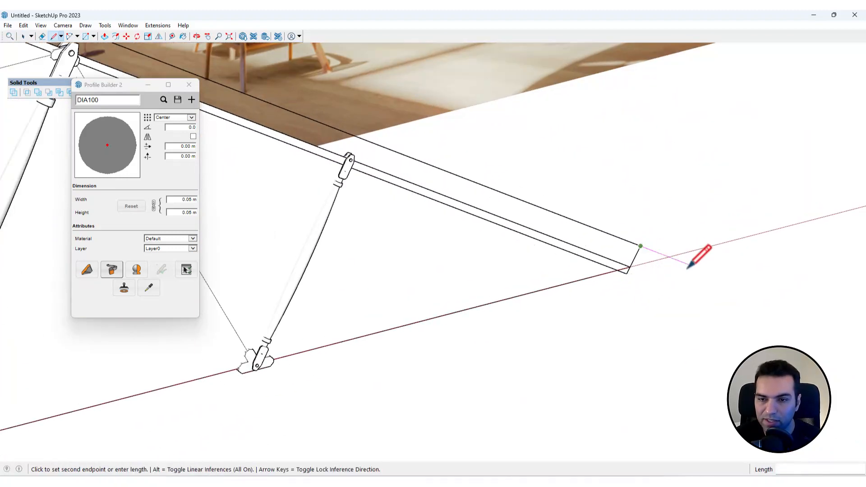
scroll(710, 252, "down", 6)
key("Escape")
scroll(441, 330, "up", 6)
left_click(444, 299)
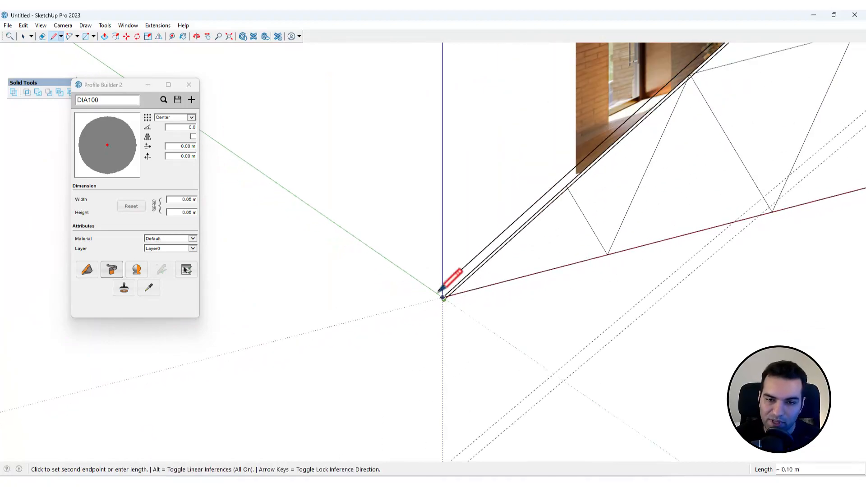
left_click(438, 291)
key("space")
scroll(341, 290, "down", 5)
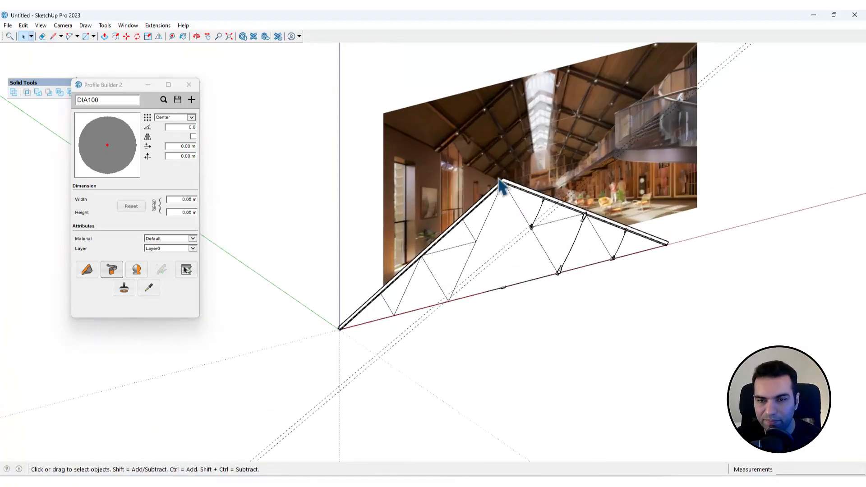
Push/Pull the wide upper strip of the top chord band out about 0.03 m beside the short strut's plate
scroll(503, 184, "up", 6)
middle_click_drag(596, 218, 594, 261)
scroll(609, 245, "up", 6)
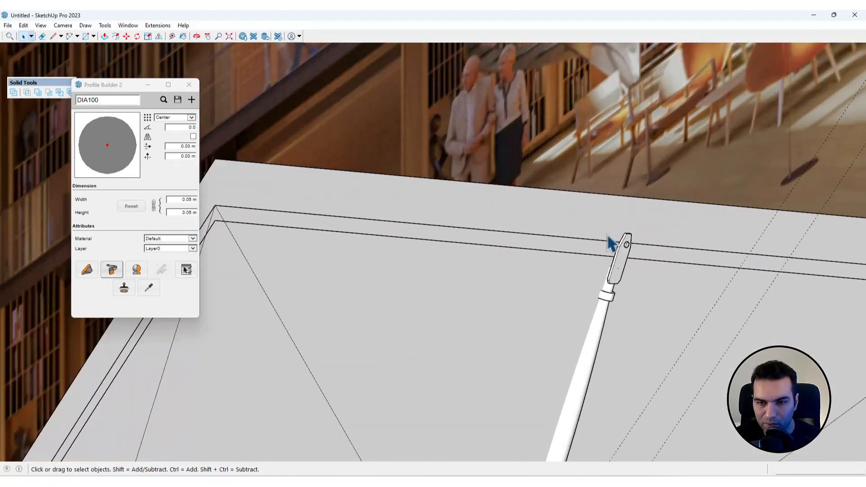
scroll(615, 242, "up", 3)
key("p")
left_click(638, 254)
left_click(662, 243)
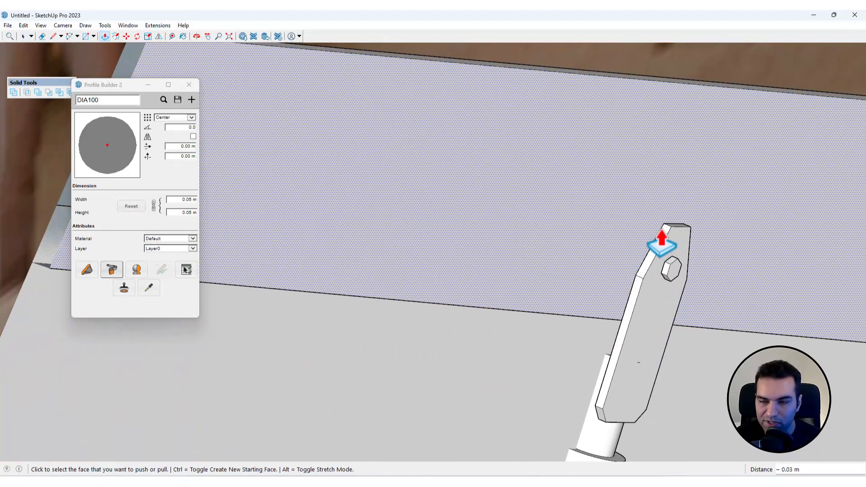
Push/Pull the narrow lower strip of the top chord band out flush with the wide strip above it
scroll(574, 223, "down", 5)
middle_click_drag(569, 217, 493, 216)
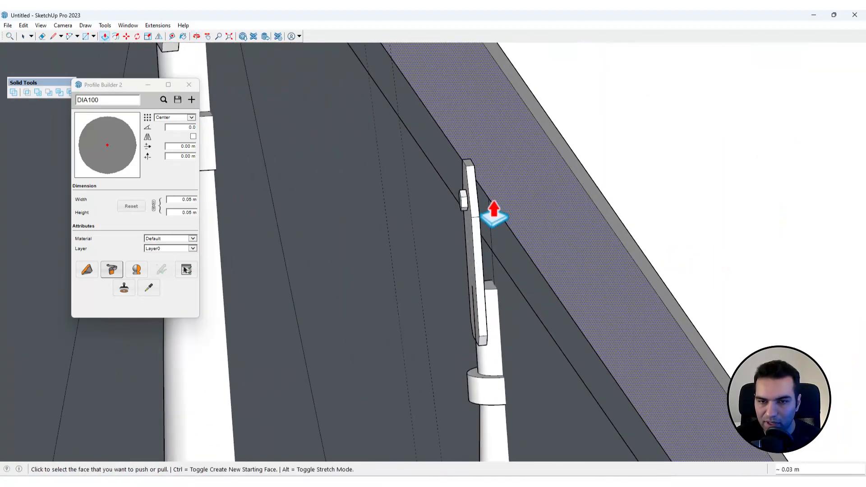
left_click(482, 187)
left_click(469, 187)
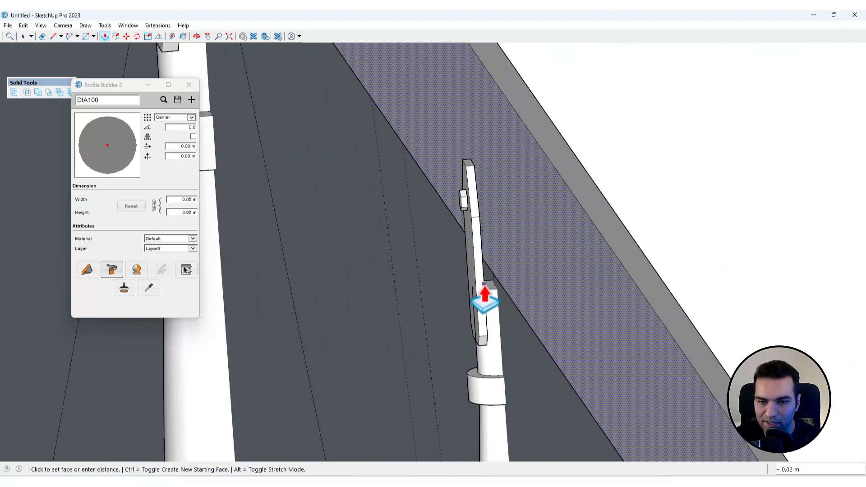
middle_click_drag(525, 274, 286, 245)
key("space")
scroll(424, 179, "down", 12)
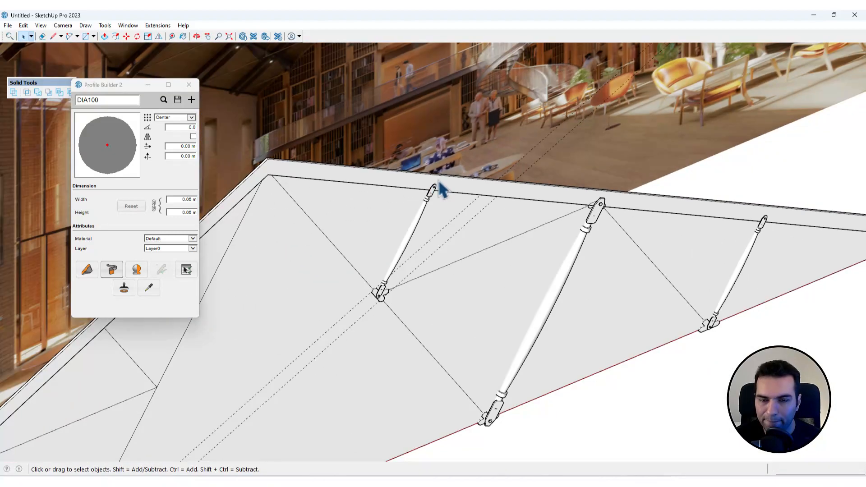
Examine the reference image for how the rafters meet the struts and how the ridge plate connects at the apex
middle_click_drag(440, 186, 501, 225)
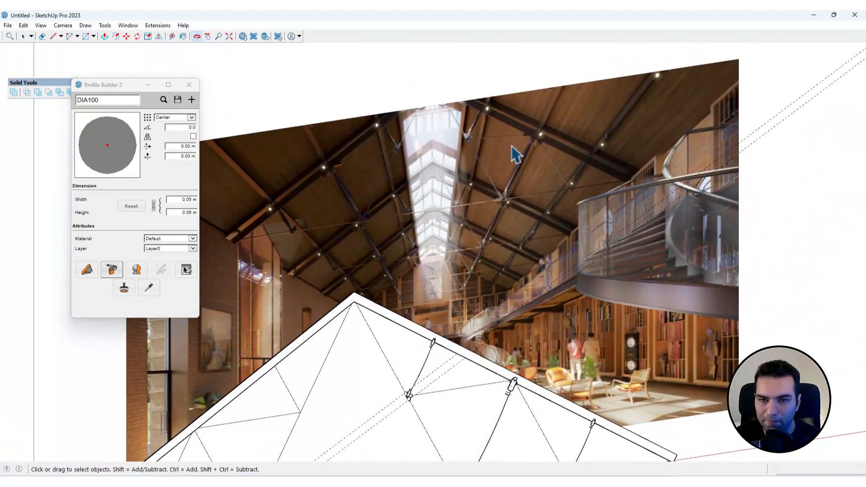
scroll(514, 147, "up", 5)
scroll(549, 146, "up", 3)
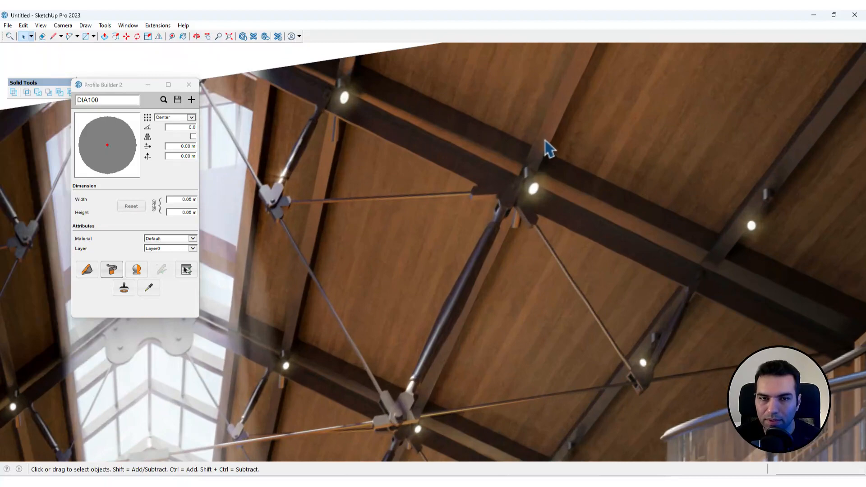
scroll(548, 147, "down", 3)
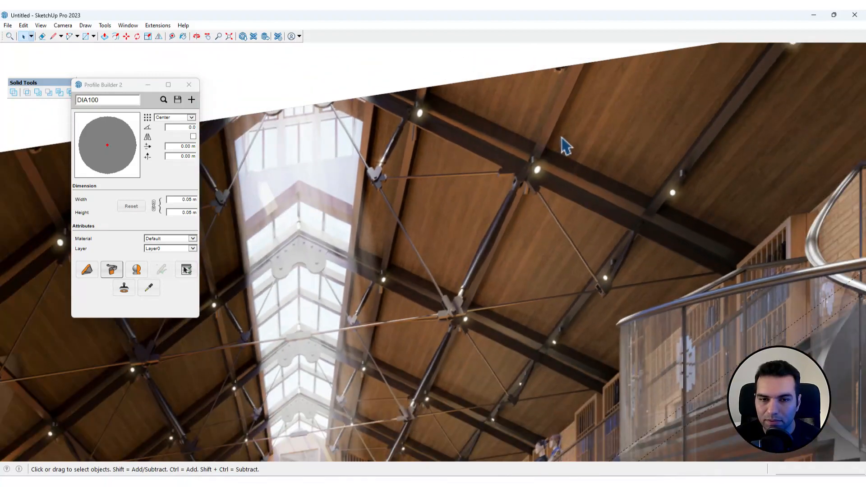
scroll(565, 145, "down", 10)
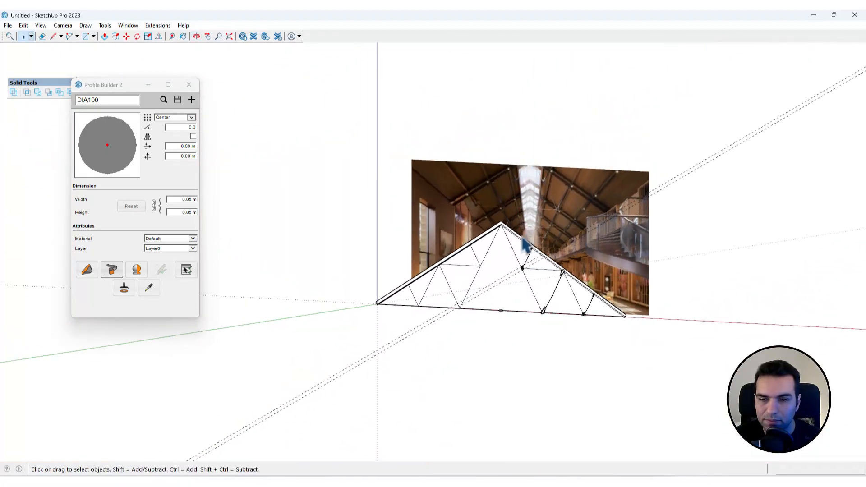
scroll(501, 235, "up", 8)
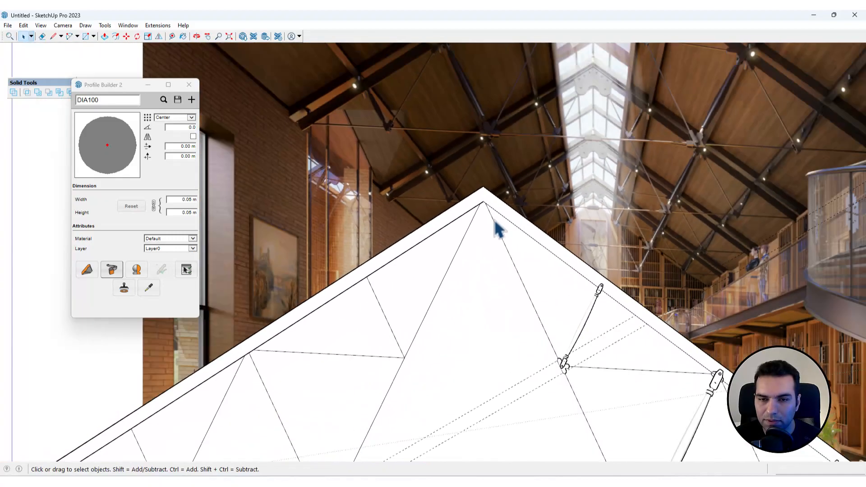
middle_click_drag(497, 228, 601, 288)
scroll(511, 239, "up", 3)
scroll(510, 239, "down", 1)
middle_click_drag(514, 273, 539, 359, "shift")
scroll(553, 122, "up", 1)
scroll(556, 129, "up", 4)
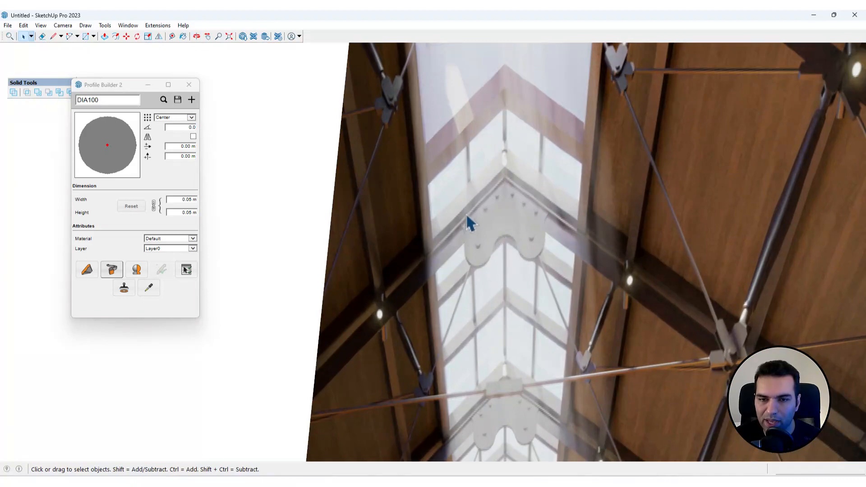
scroll(507, 145, "down", 3)
scroll(478, 232, "down", 2)
Push the front face of the top chord band back about 0.03 m, level with the truss plane
scroll(464, 228, "up", 4)
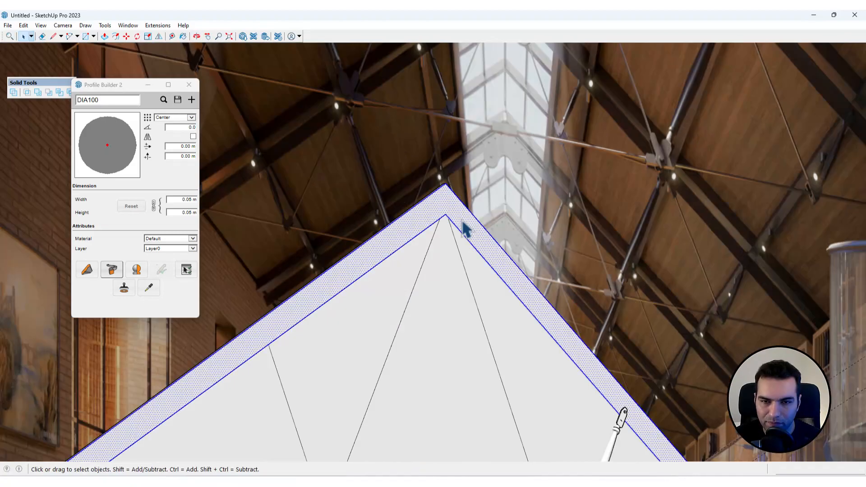
key("p")
left_click(460, 231)
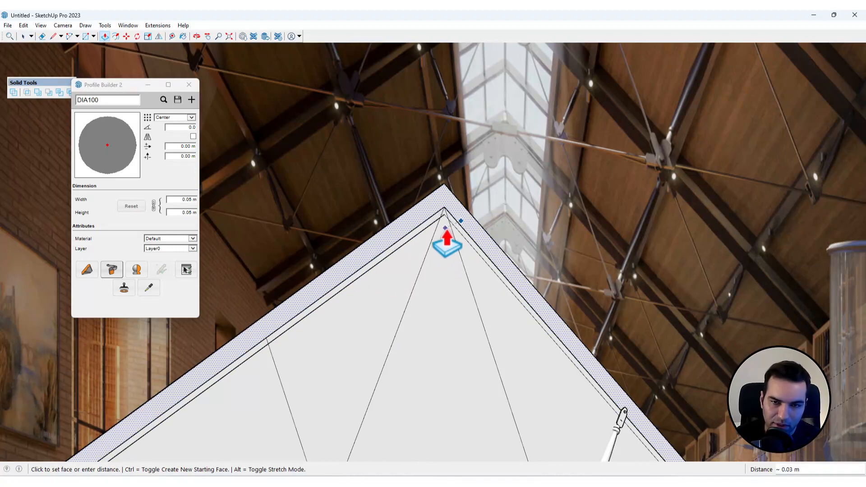
scroll(446, 239, "up", 2)
scroll(449, 226, "up", 1)
left_click(447, 232)
key("space")
scroll(448, 230, "down", 3)
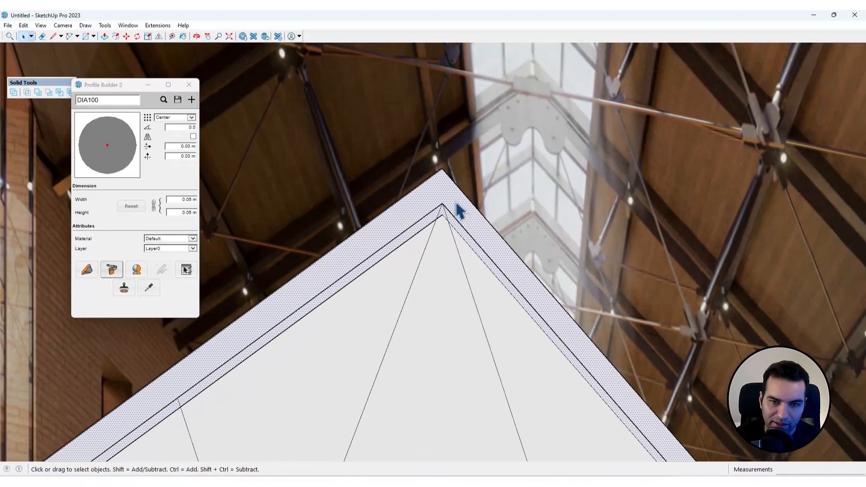
Select all connected geometry of the top chord band and make it a group
triple_click(456, 203)
scroll(457, 205, "down", 6)
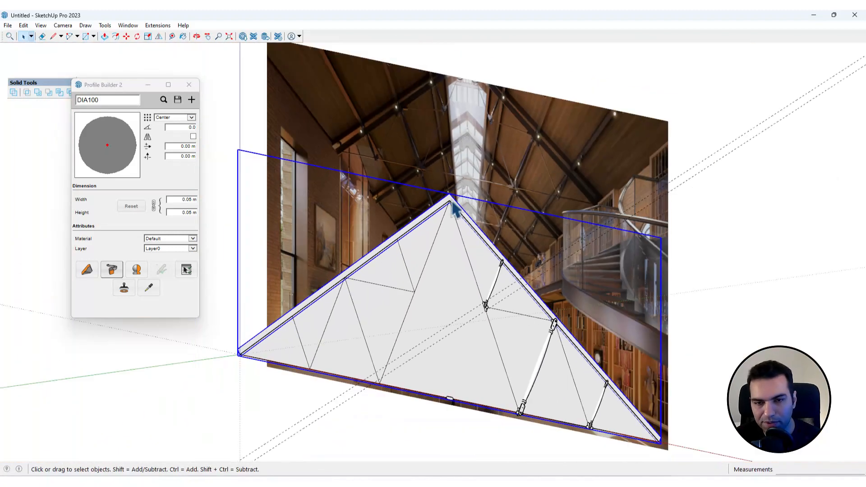
scroll(442, 207, "up", 5)
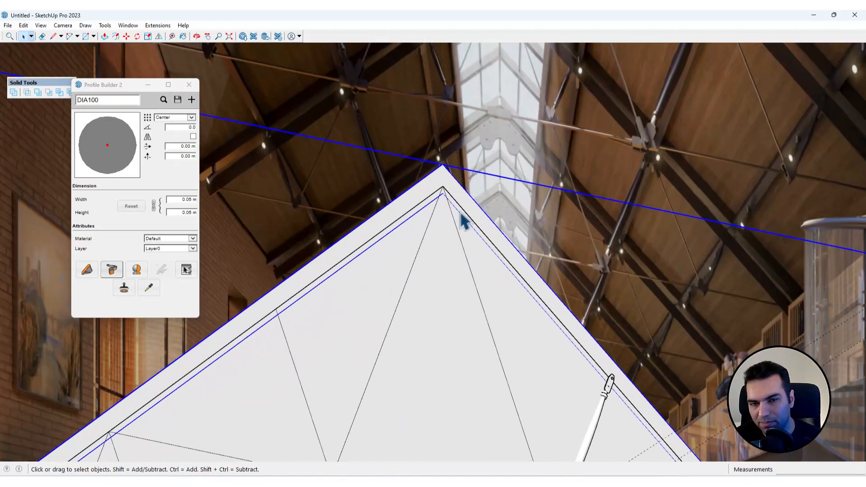
middle_click_drag(487, 244, 513, 121)
scroll(502, 111, "down", 4)
scroll(451, 226, "up", 3)
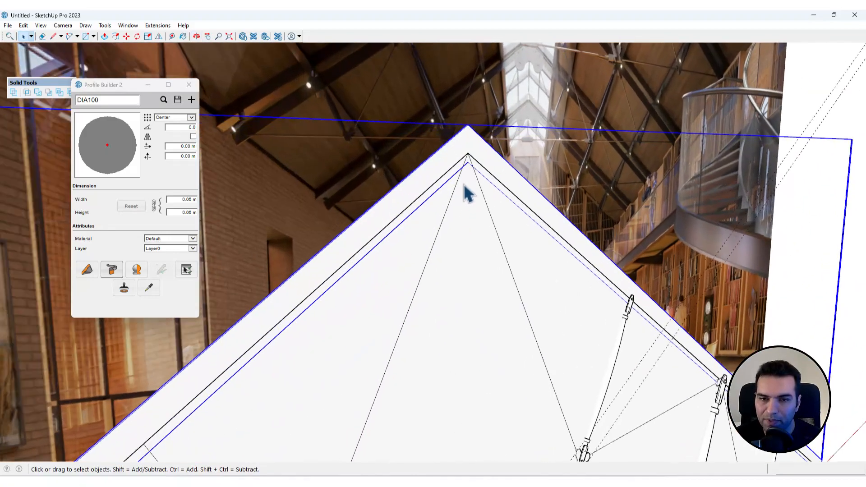
Draw a circle of about 0.31 m radius centred on the right strut line just below the truss apex
middle_click_drag(465, 185, 460, 223)
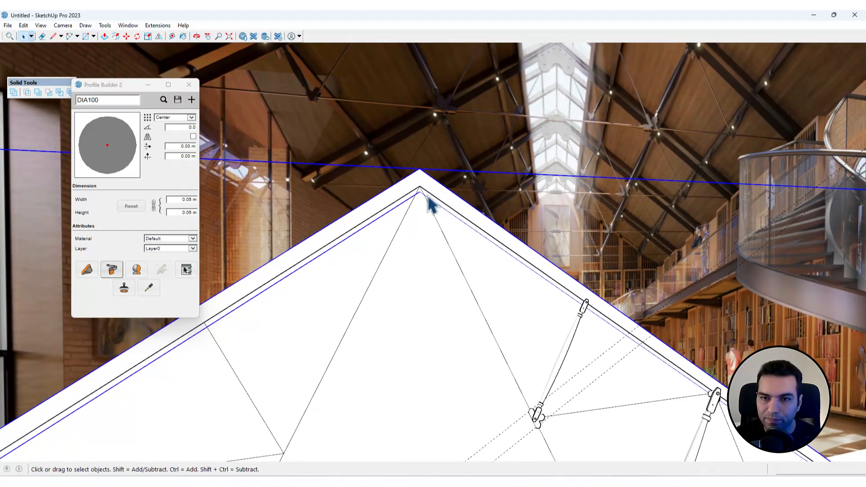
key("c")
middle_click_drag(445, 212, 445, 228)
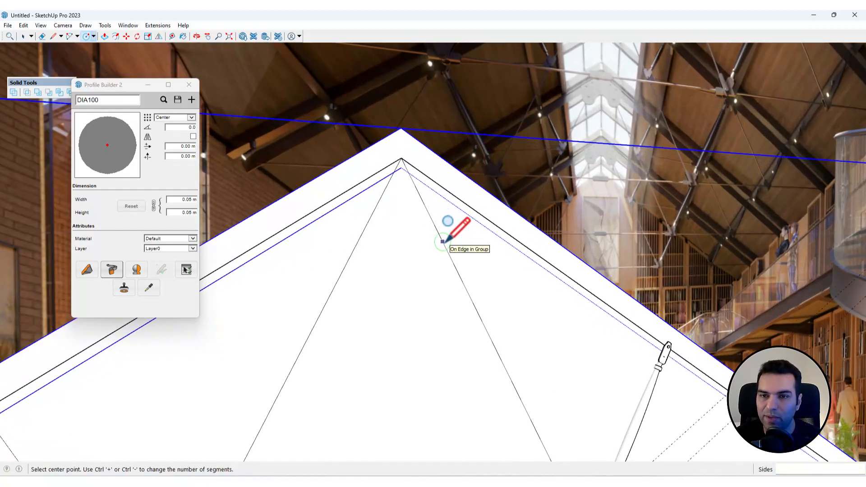
left_click(431, 217)
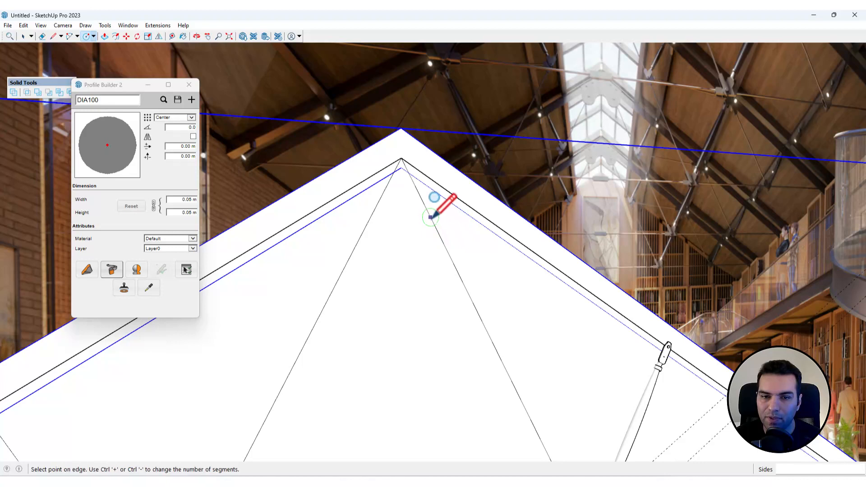
left_click(444, 238)
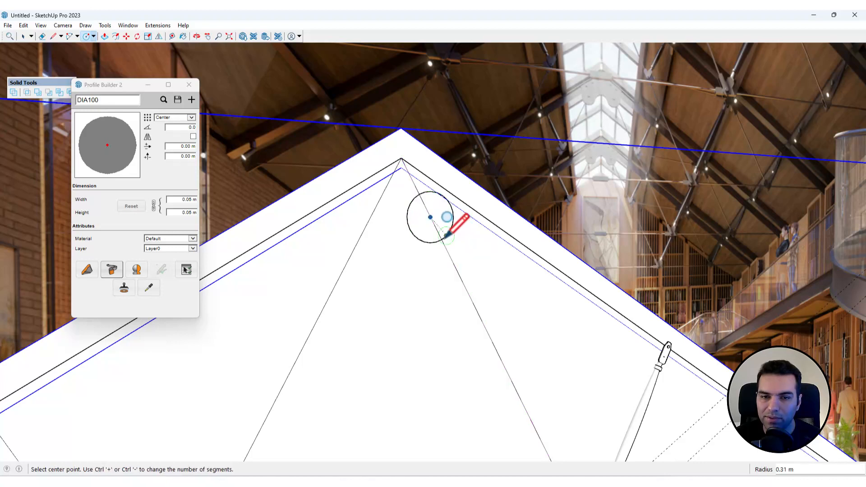
Copy the circle about 0.76 m across onto the left strut line
key("space")
left_click(435, 223)
key("m")
left_click(431, 217)
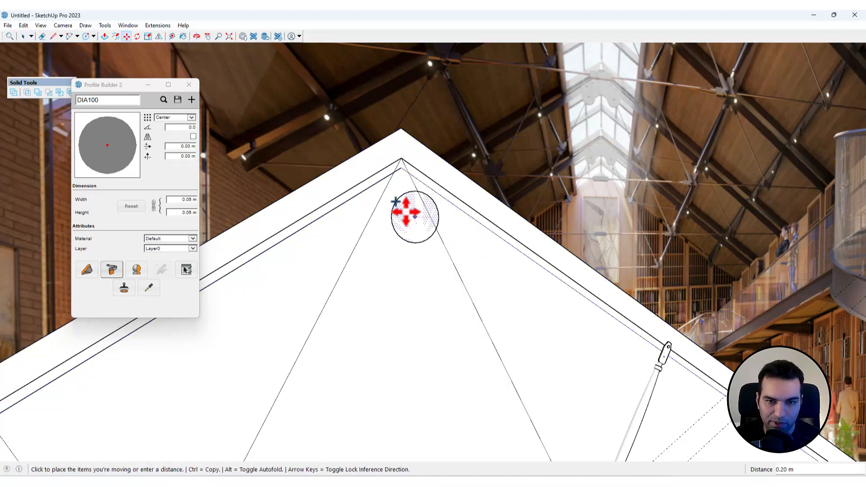
key("ctrl")
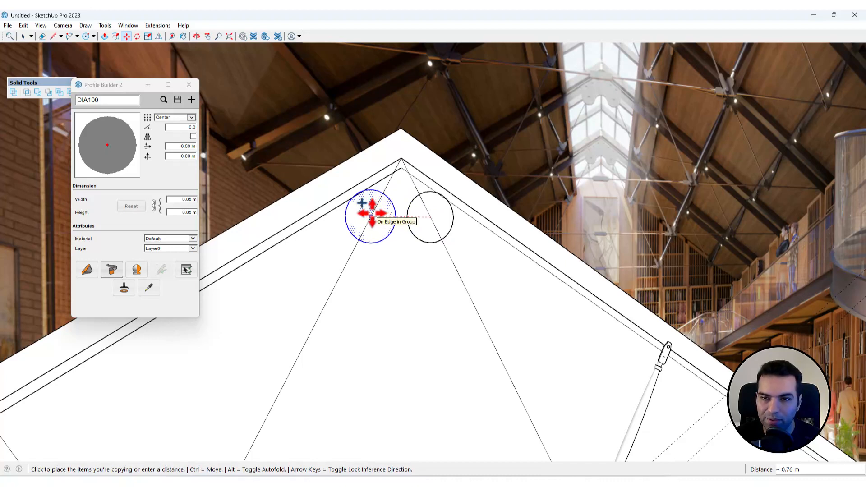
left_click(371, 217)
Draw a small tangent arc spanning about 0.23 m to bridge the facing lower sides of the two circles
key("a")
scroll(396, 216, "up", 3)
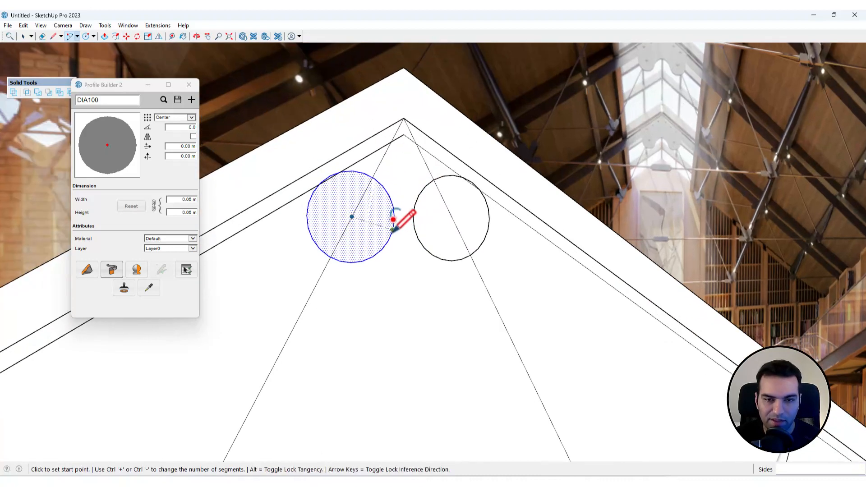
left_click(389, 240)
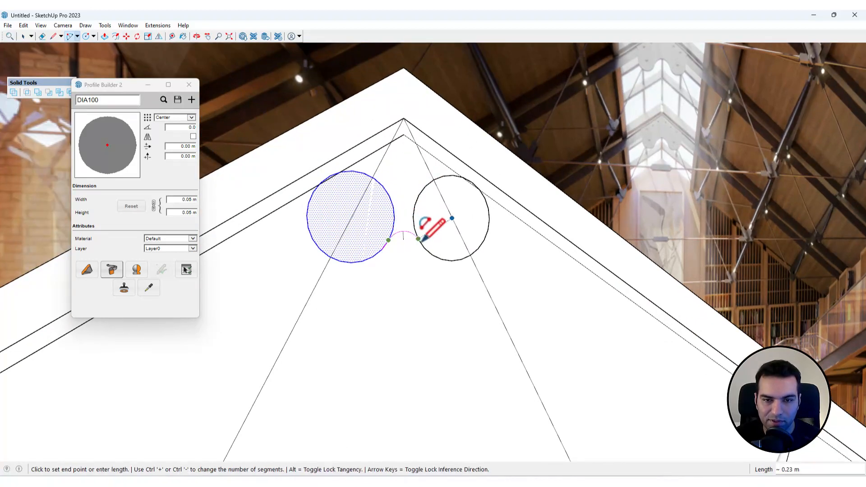
left_click(419, 239)
scroll(429, 218, "down", 2)
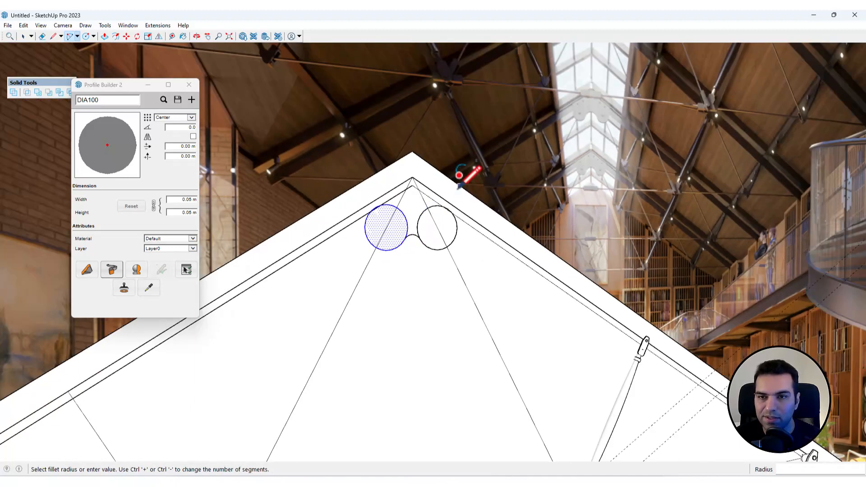
scroll(459, 175, "up", 4)
scroll(654, 74, "down", 2)
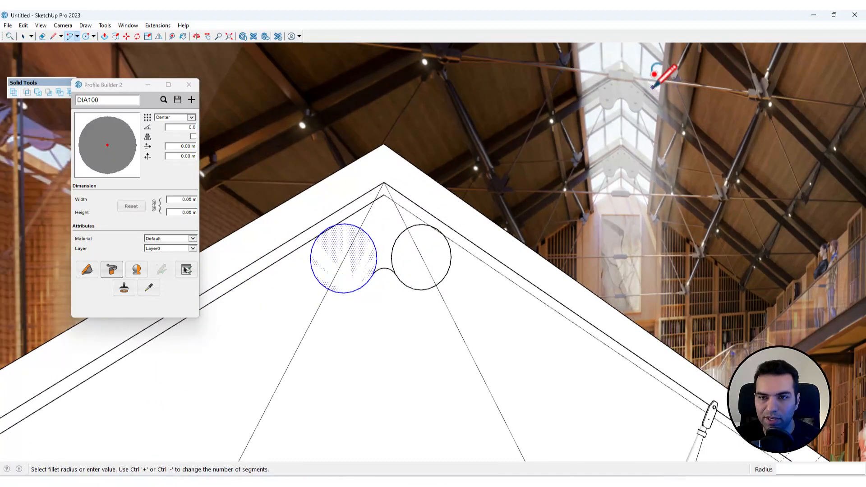
scroll(452, 226, "up", 3)
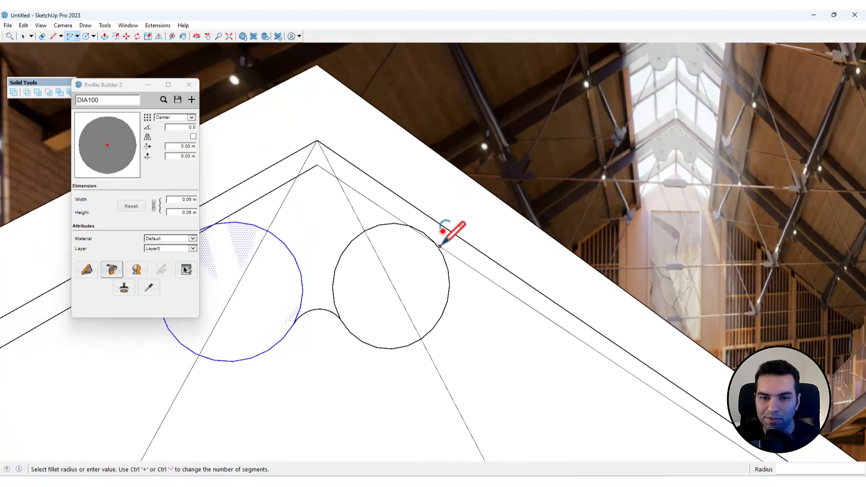
left_click(447, 250)
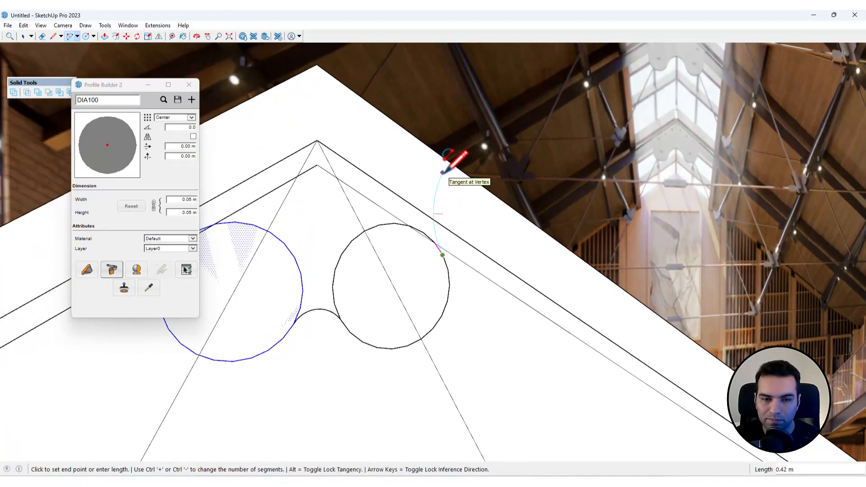
key("space")
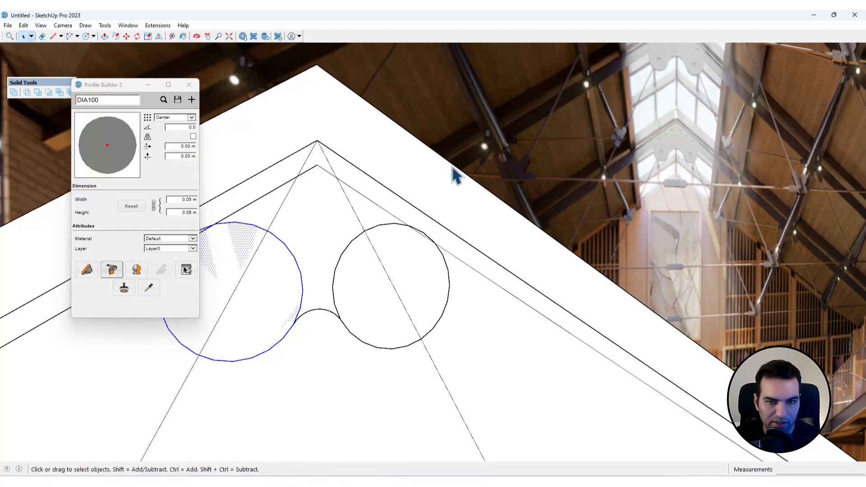
Open the top chord group and offset its front face's outer edges inward by about 0.06 m
double_click(453, 180)
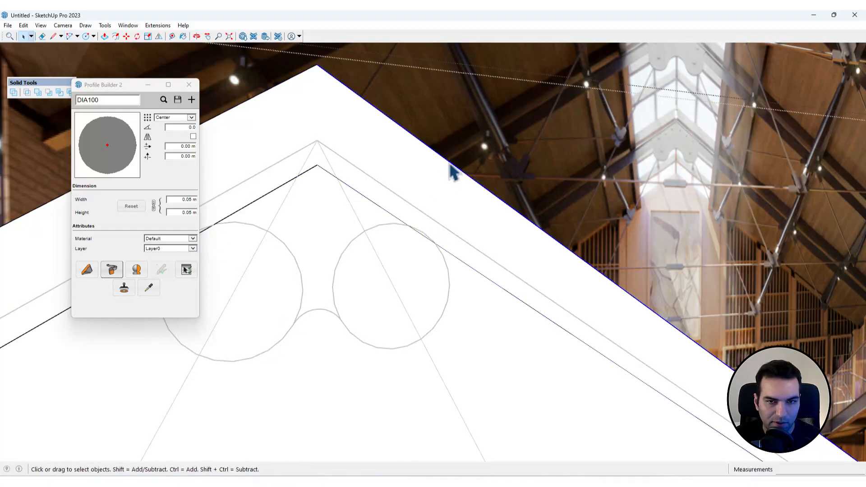
key("f")
left_click(282, 84)
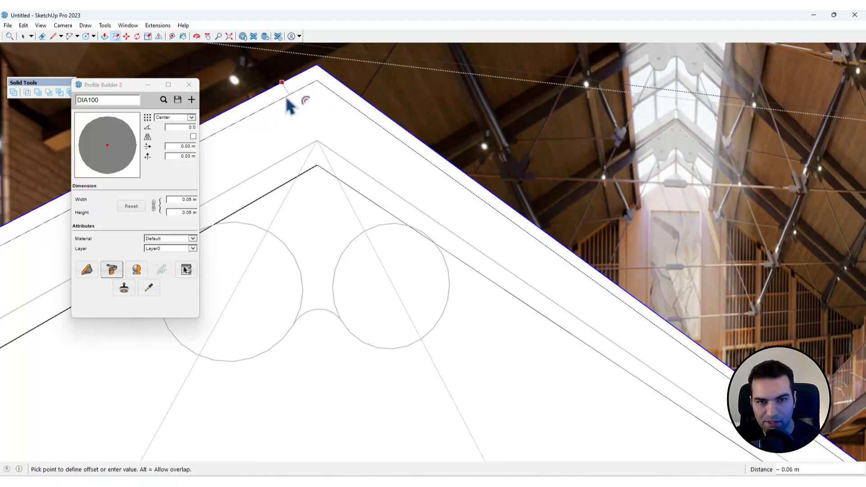
left_click(287, 100)
Push/Pull the narrow outer strip of the top chord forward as a raised lip and close the group
middle_click_drag(325, 93, 429, 93)
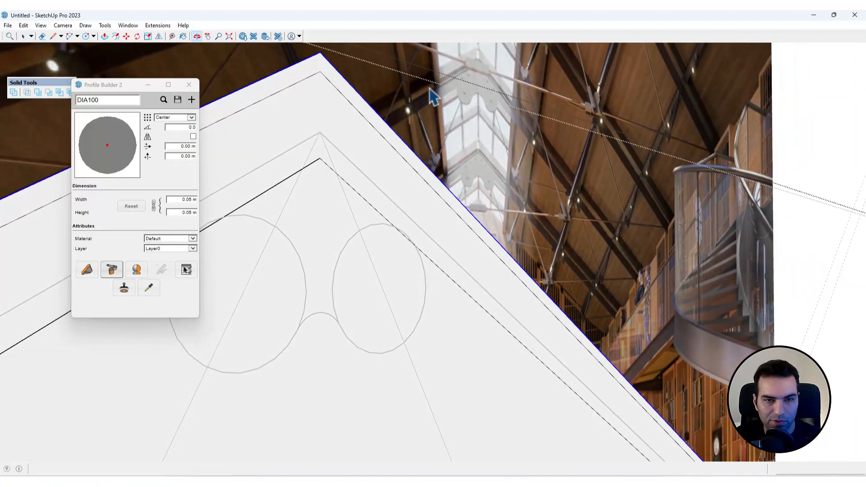
key("p")
left_click(351, 100)
left_click(370, 113)
key("space")
key("Escape")
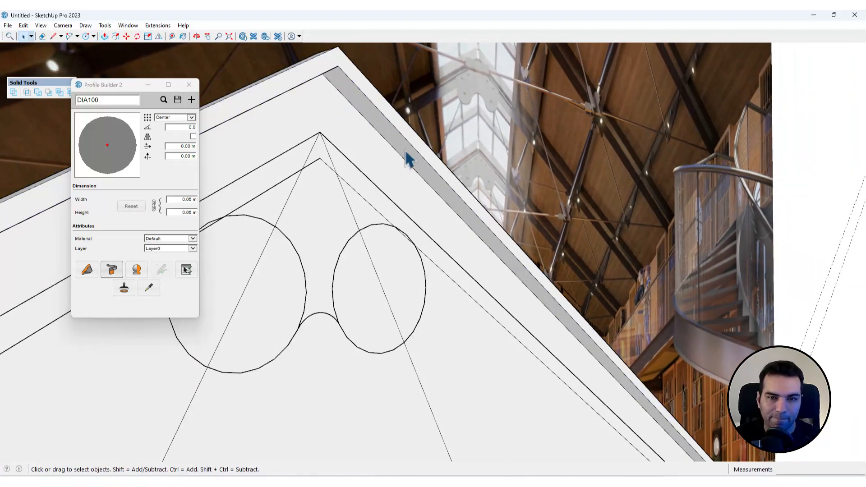
Draw a tangent arc from the upper side of the right circle to the inner edge of the chord's raised lip
key("a")
scroll(429, 248, "up", 5)
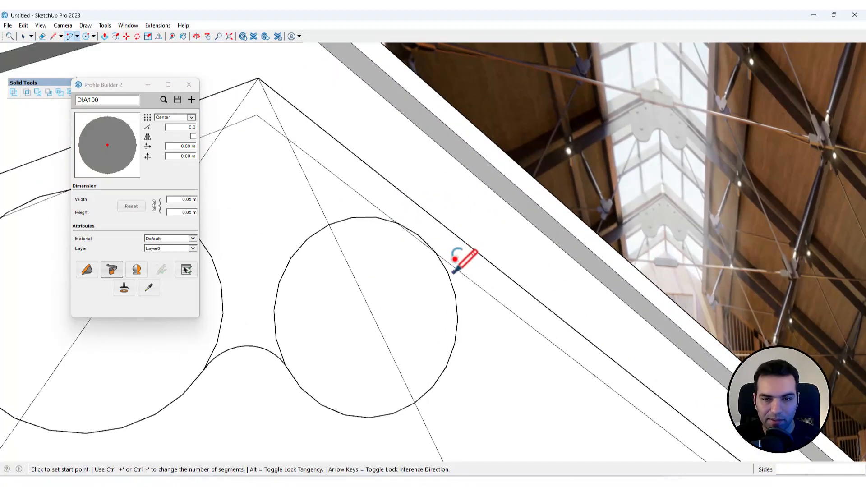
left_click(448, 272)
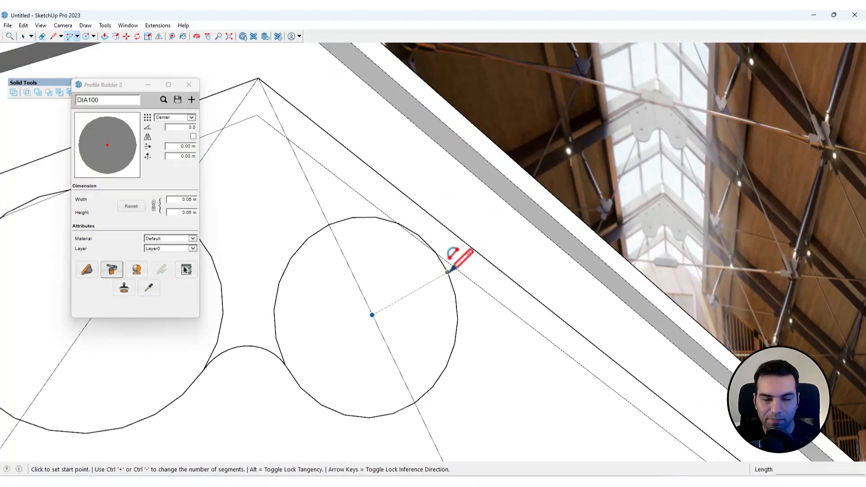
double_click(456, 159)
key("space")
Flip a copy of the side arc to the left circle about the vertical plane through the apex
left_click(450, 166)
scroll(450, 164, "down", 3)
middle_click_drag(426, 165, 419, 191)
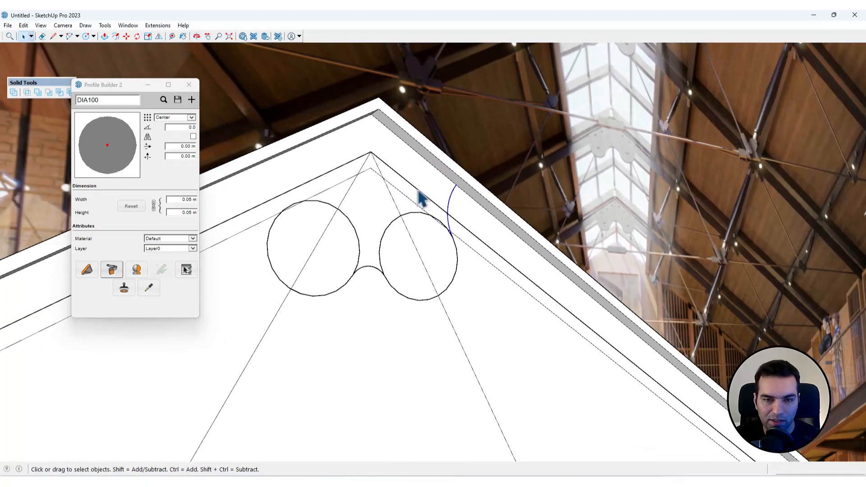
left_click(159, 37)
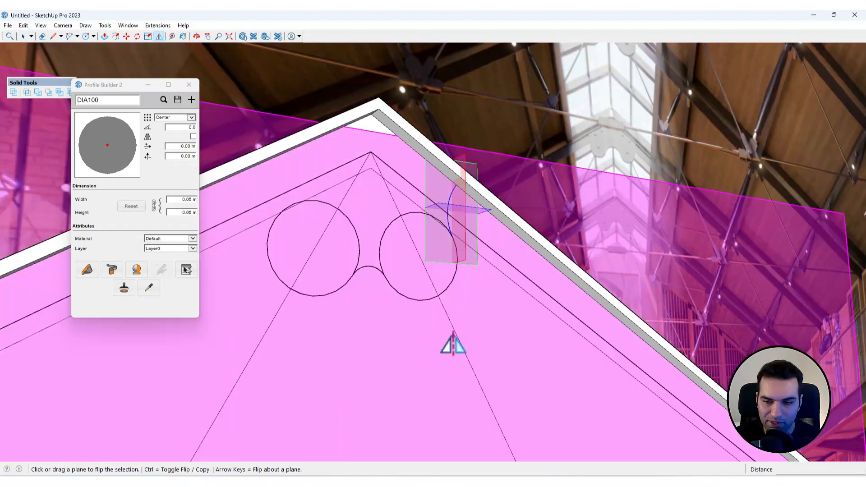
key("ctrl")
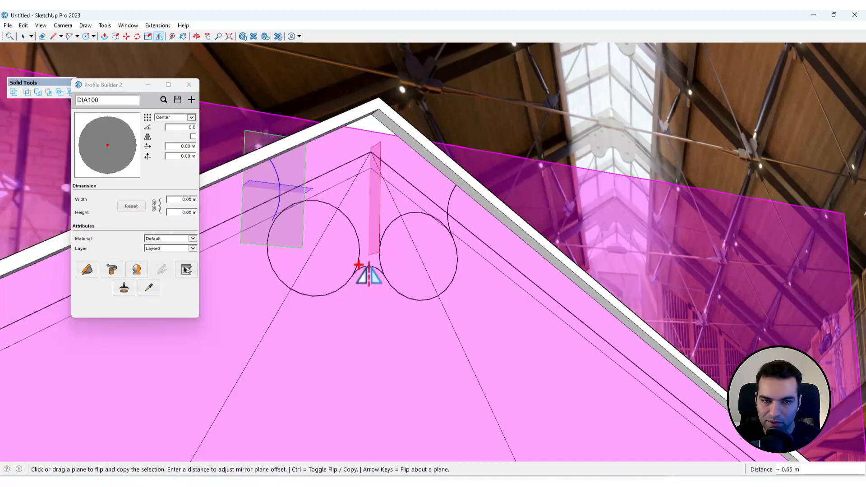
left_click(319, 229)
key("space")
Move the copied arc about 0.02 m so its lower end meets the left circle's edge
scroll(282, 224, "up", 2)
scroll(277, 222, "up", 1)
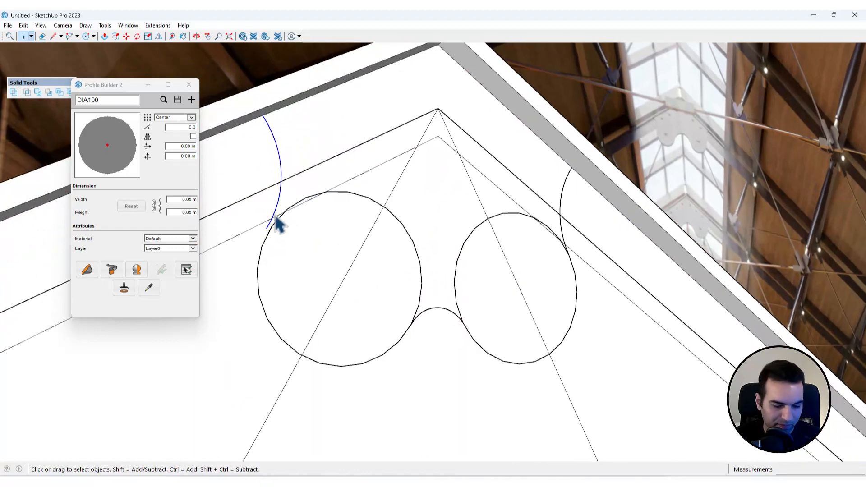
key("m")
scroll(267, 235, "up", 2)
left_click(274, 246)
left_click(290, 240)
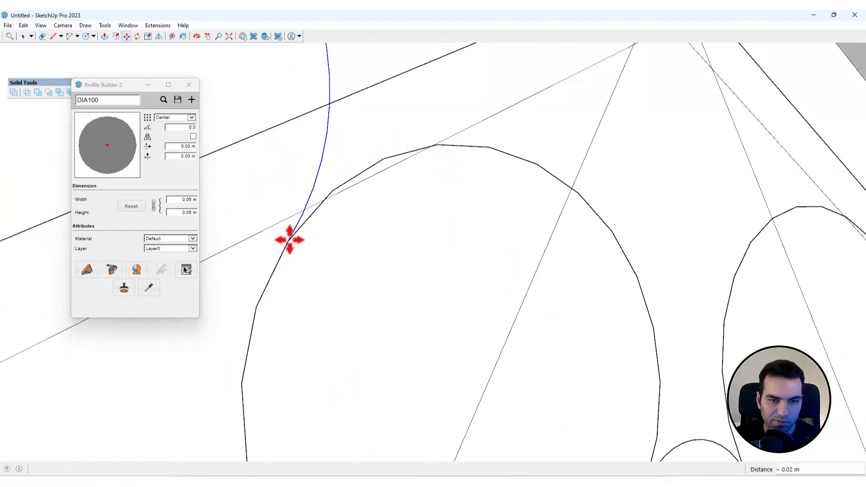
key("space")
scroll(335, 264, "down", 5)
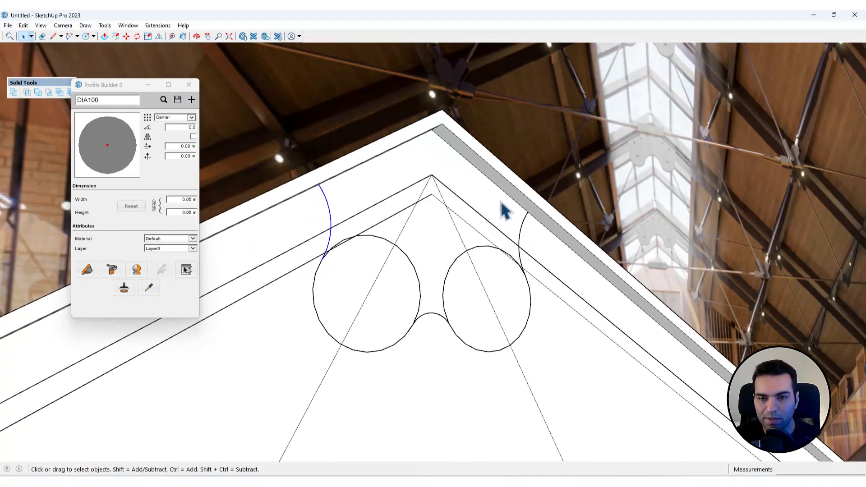
Draw lines along the lip's inner edge from the right arc to the apex and on to the left arc, closing the plate outline
key("l")
scroll(519, 207, "up", 3)
left_click(528, 212)
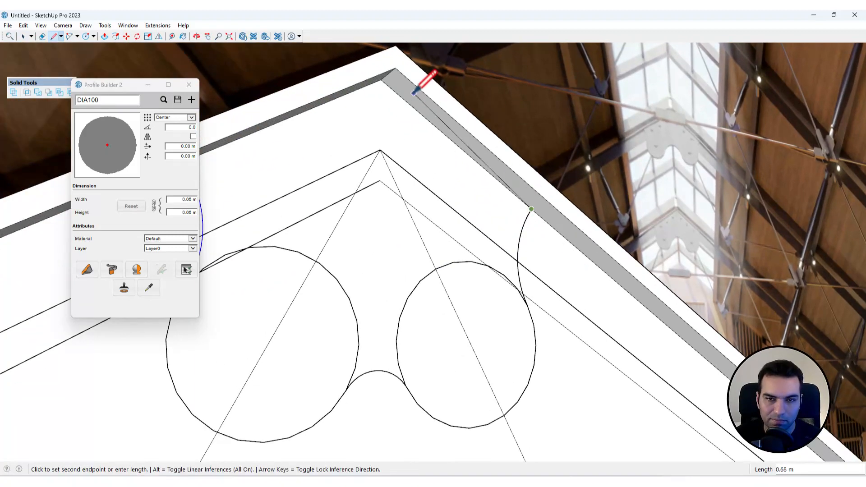
left_click(381, 80)
middle_click_drag(261, 169, 286, 175, "shift")
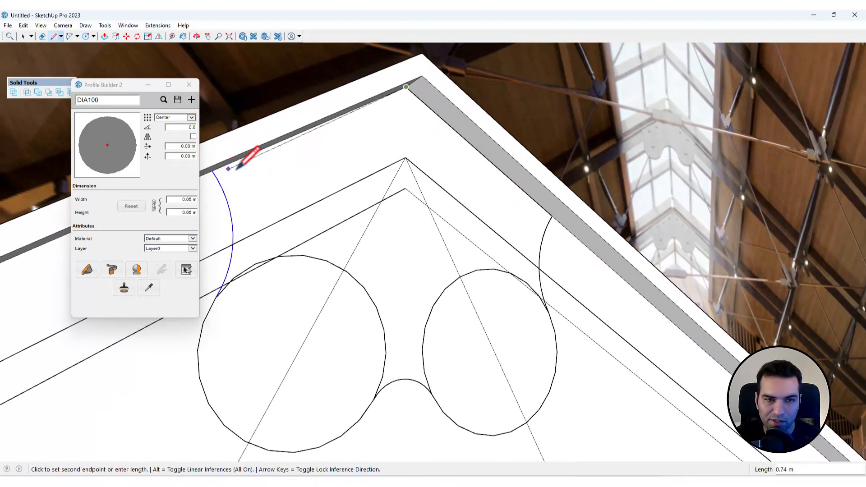
left_click(211, 171)
key("space")
Delete the circle segments inside the ridge plate outline to merge it into one face
left_click(258, 172)
scroll(361, 194, "down", 3)
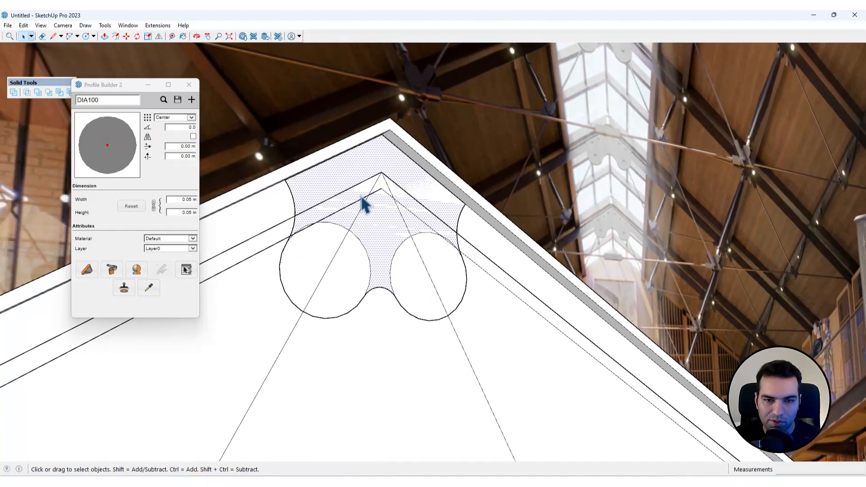
left_click(397, 249)
key("Delete")
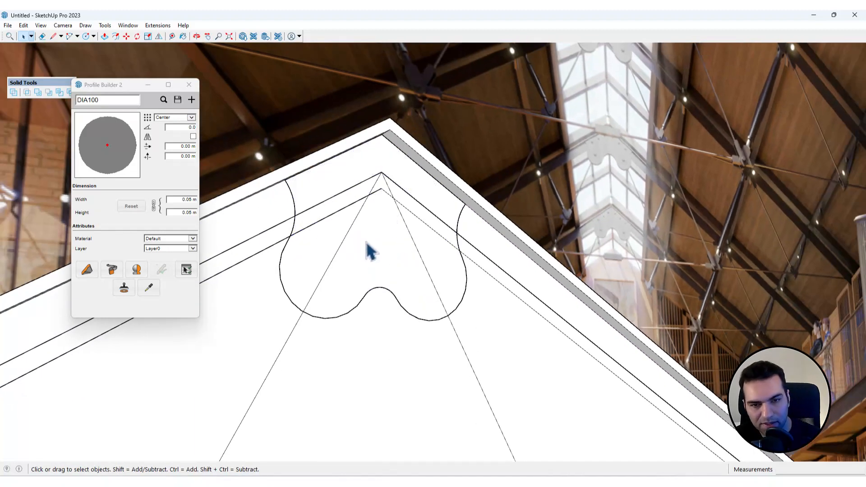
Push/Pull the ridge plate face outward by 0.04 m
left_click(402, 251)
middle_click_drag(402, 252, 356, 230)
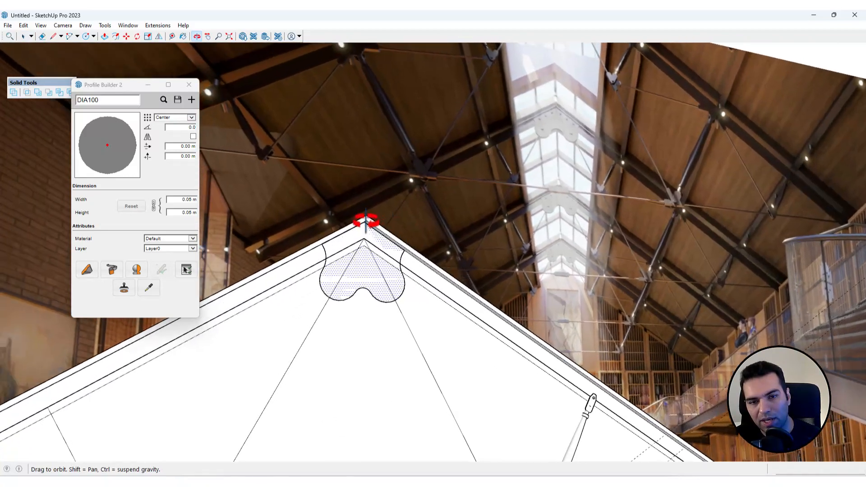
scroll(386, 276, "up", 5)
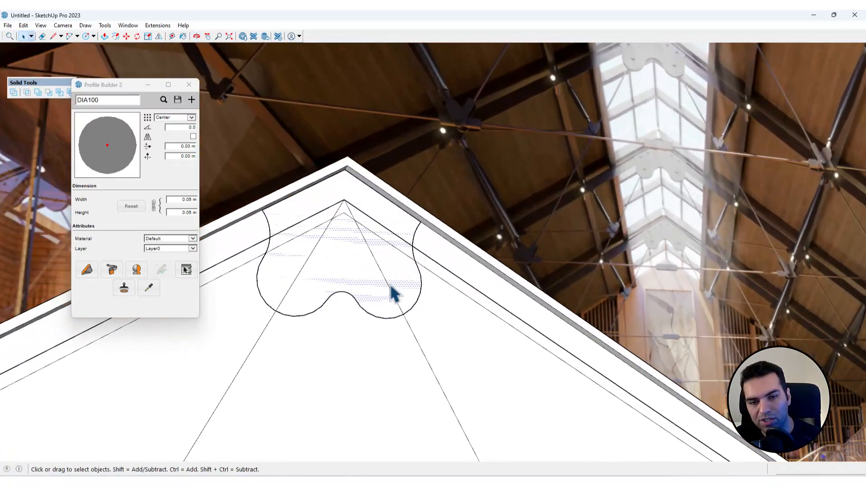
scroll(373, 284, "down", 2)
middle_click_drag(326, 262, 448, 251)
key("p")
scroll(368, 254, "up", 3)
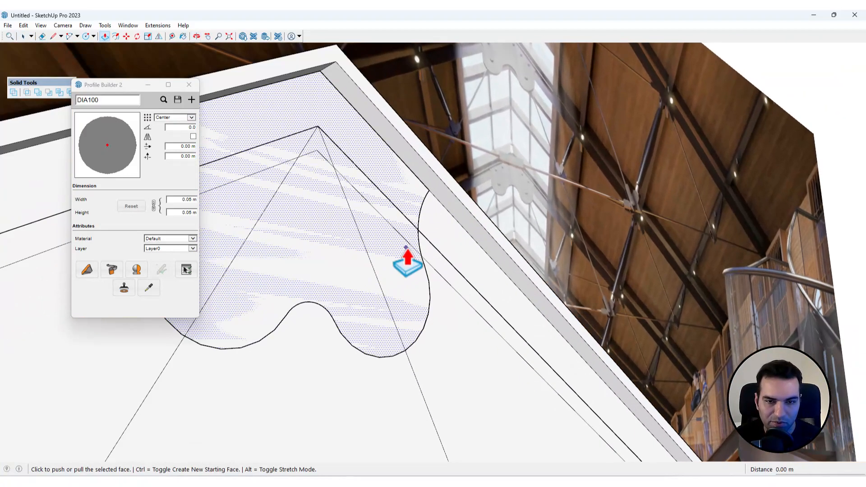
left_click(407, 248)
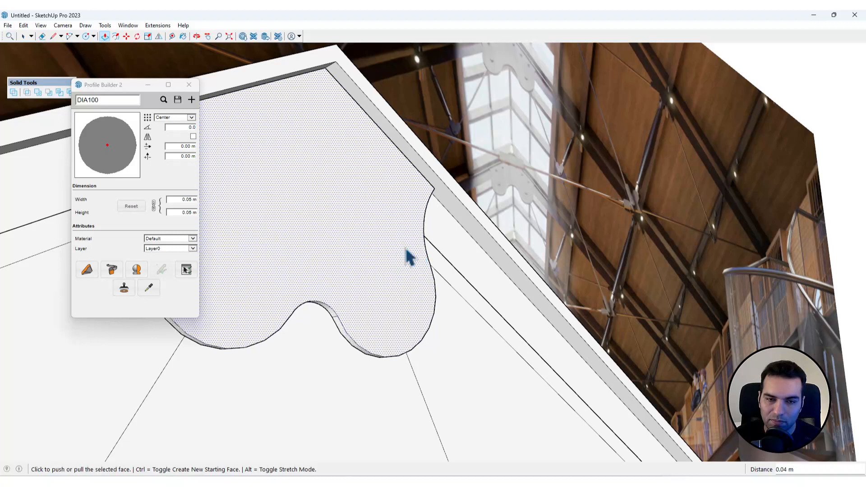
Select all connected geometry of the ridge plate and make it a group
mouse_move(405, 247)
middle_mouse_down()
mouse_move(412, 201)
mouse_move(368, 271)
middle_mouse_up()
left_click(368, 270)
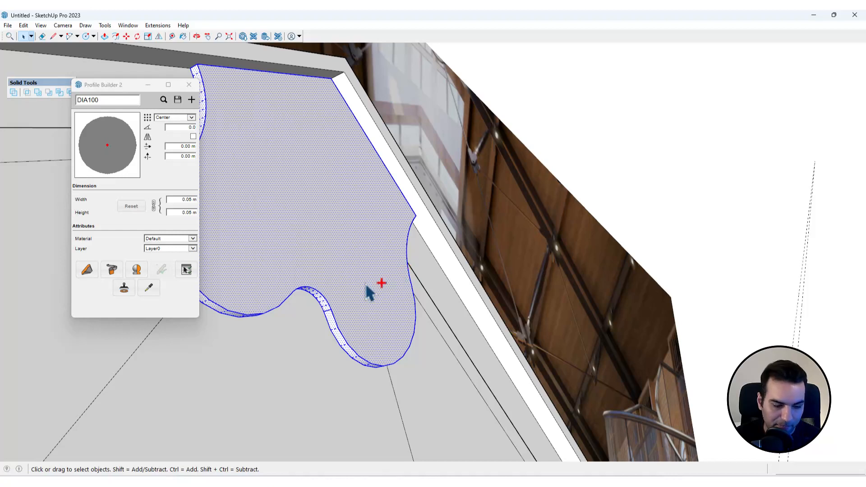
key("Delete")
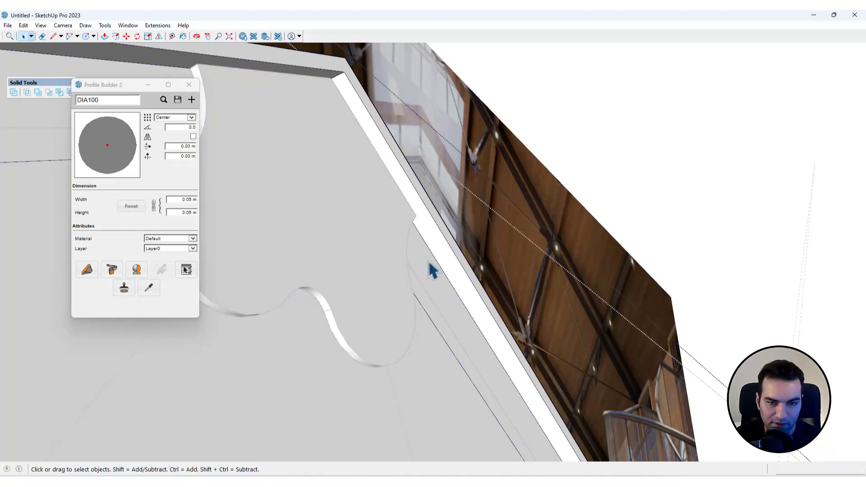
Push/Pull the long inset face of the top chord by about 0.03 m, using the strut connector plate as reference
scroll(382, 225, "down", 4)
key("p")
middle_click_drag(381, 223, 501, 409)
scroll(467, 330, "up", 4)
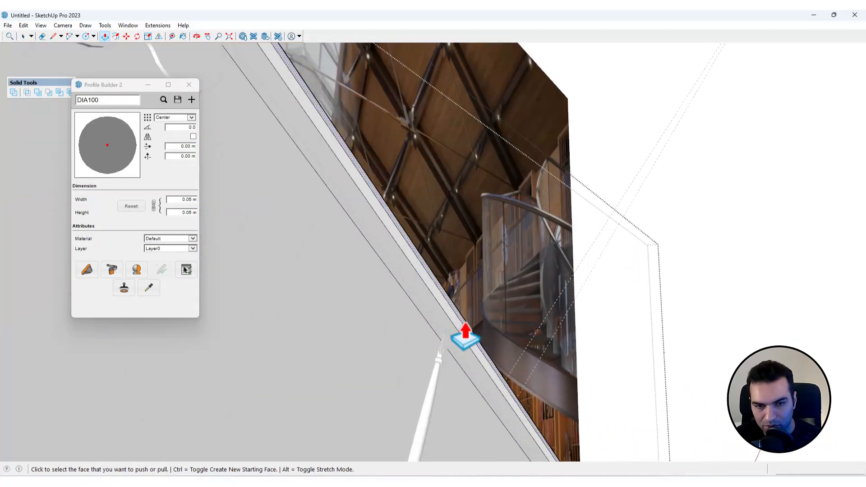
scroll(451, 331, "up", 2)
left_click(435, 336)
scroll(437, 354, "up", 2)
left_click(428, 383)
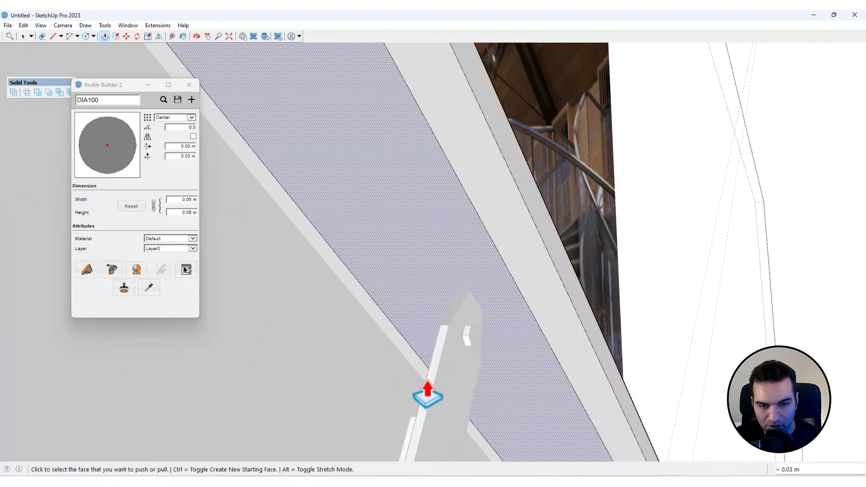
Open the ridge plate group and Push/Pull its front face outward by 0.01 m
key("space")
scroll(464, 280, "down", 6)
middle_click_drag(356, 192, 350, 131)
scroll(365, 149, "up", 4)
left_click(354, 164)
key("p")
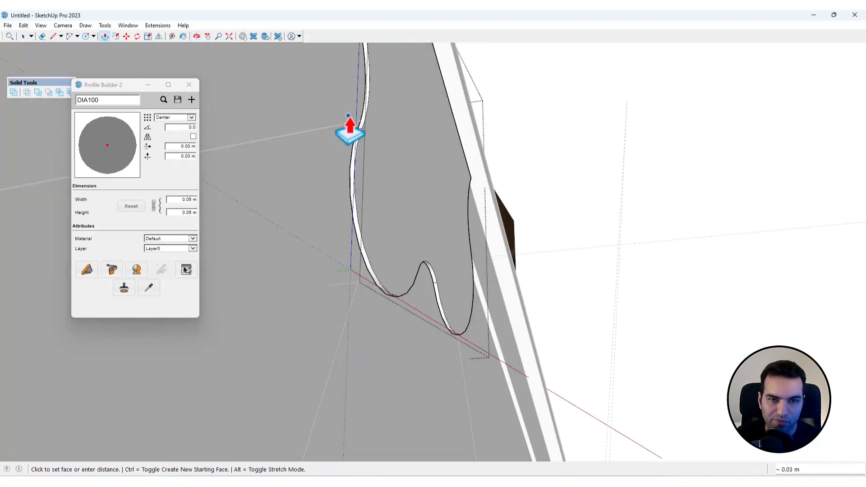
left_click(350, 138)
left_click(364, 159)
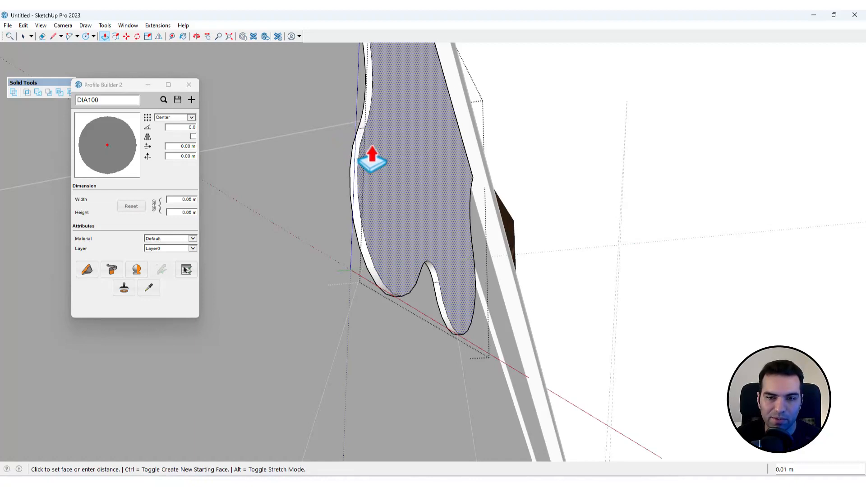
left_click(374, 156)
key("space")
Copy the ridge plate group through the truss thickness onto the opposite side of the top chords
middle_click_drag(367, 154, 388, 178)
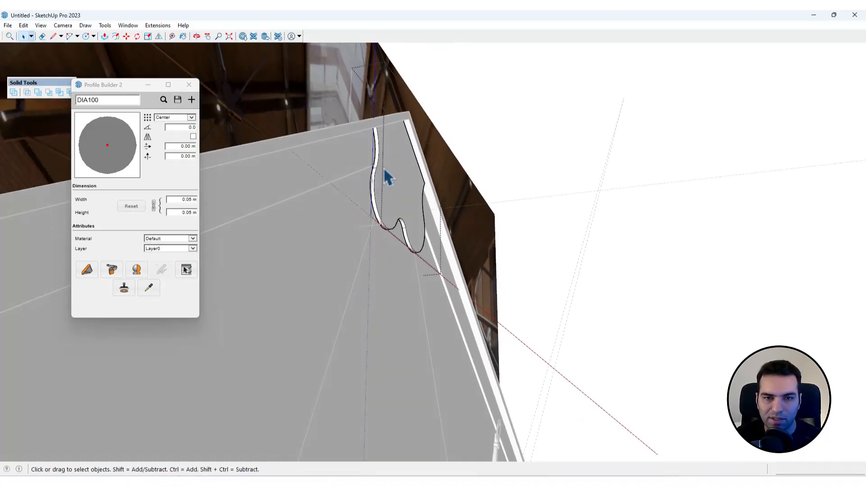
scroll(388, 177, "up", 3)
left_click(387, 170)
middle_click_drag(331, 168, 358, 222)
key("m")
scroll(378, 214, "up", 2)
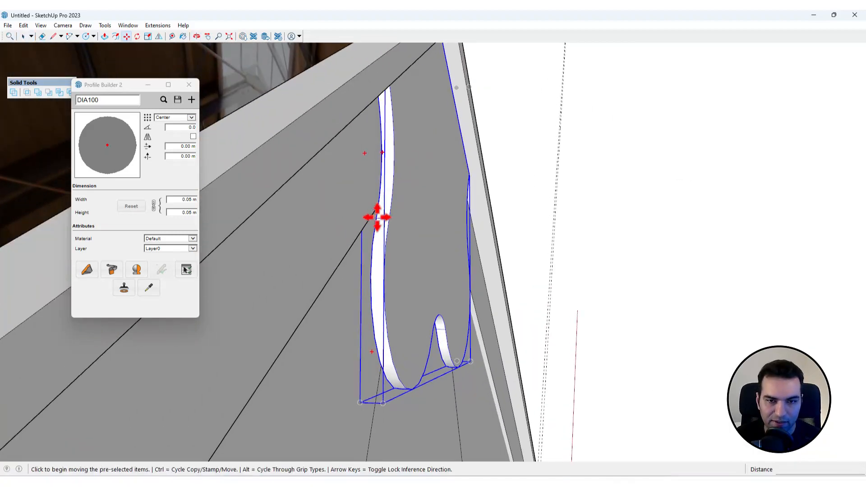
key("ctrl")
left_click(378, 218)
key("Escape")
key("ctrl")
left_click(389, 217)
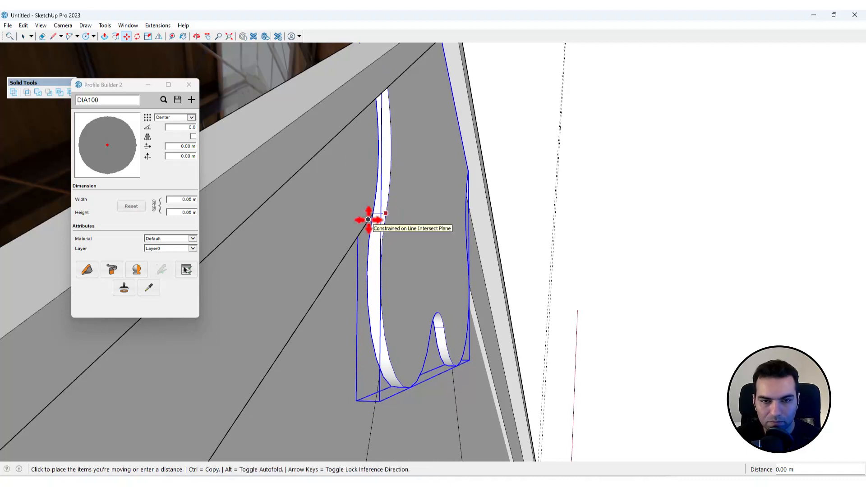
middle_click_drag(367, 218, 448, 224)
key("ctrl")
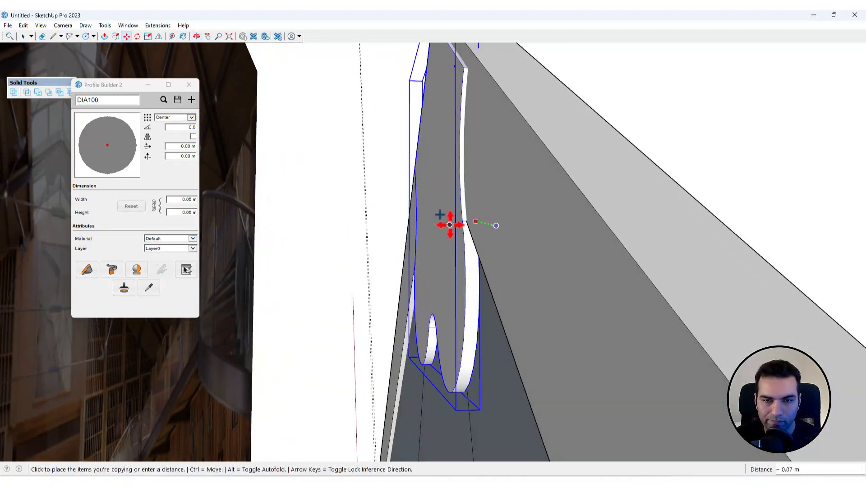
left_click(484, 209)
middle_click_drag(430, 122, 518, 141)
key("space")
Offset the outer edges of the top chords' opposite face inward to outline a narrow strip
middle_click_drag(503, 113, 449, 109)
scroll(450, 108, "up", 3)
key("f")
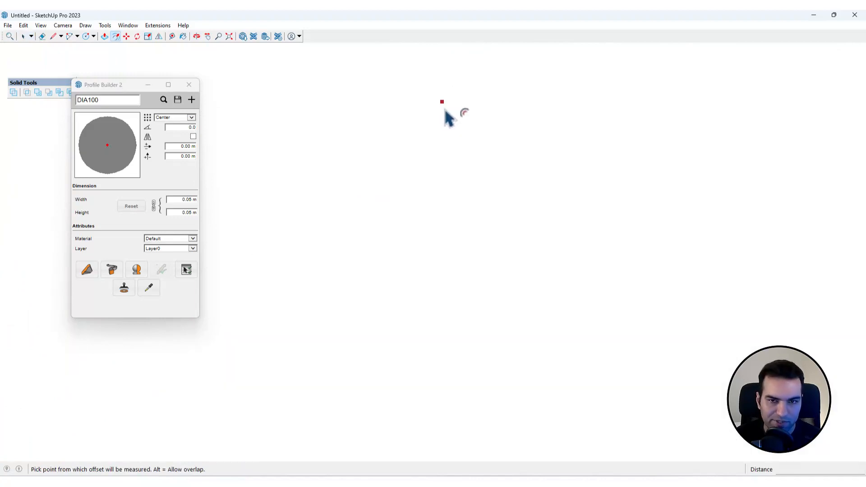
scroll(444, 121, "down", 3)
middle_click_drag(522, 128, 550, 140)
scroll(418, 189, "down", 6)
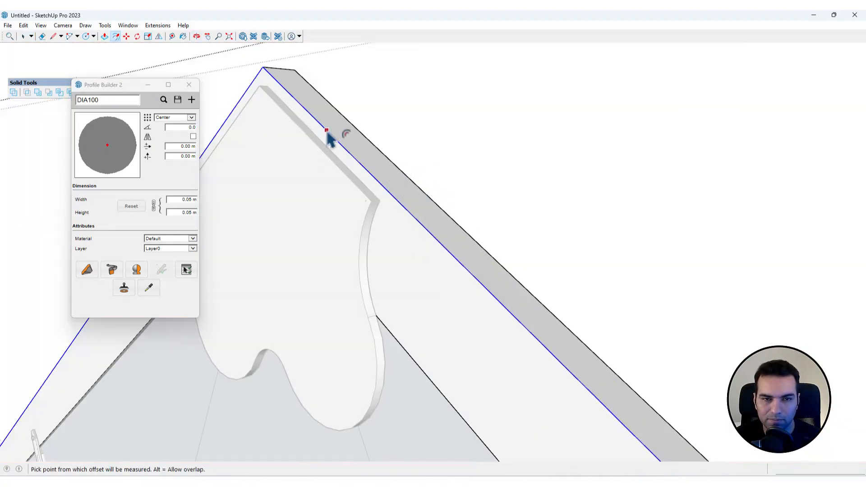
left_click(327, 131)
key("space")
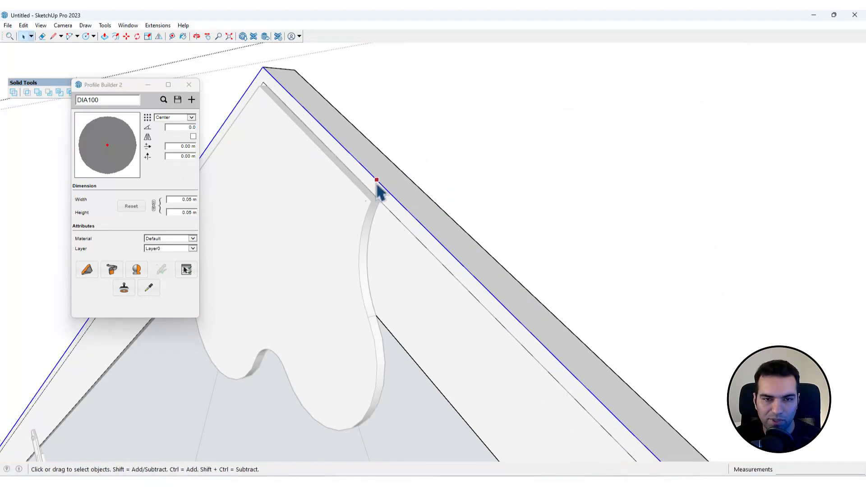
Push/Pull the narrow strip along the top chords' opposite face outward by 0.07 m to form a lip
key("p")
left_click(376, 200)
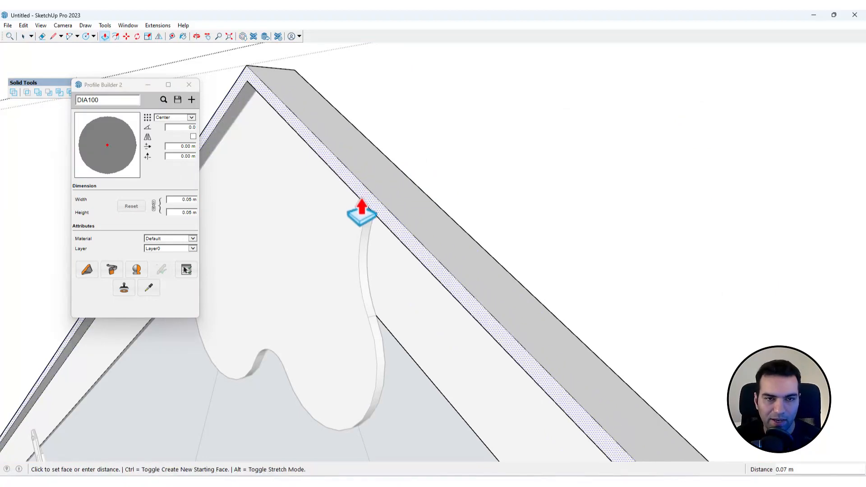
left_click(364, 200)
middle_click_drag(450, 184, 234, 148)
key("space")
left_click(584, 110)
Examine the ridge plates in the reference image and compare their shape and bolts with the modelled plate
scroll(485, 140, "down", 8)
middle_click_drag(485, 140, 344, 130)
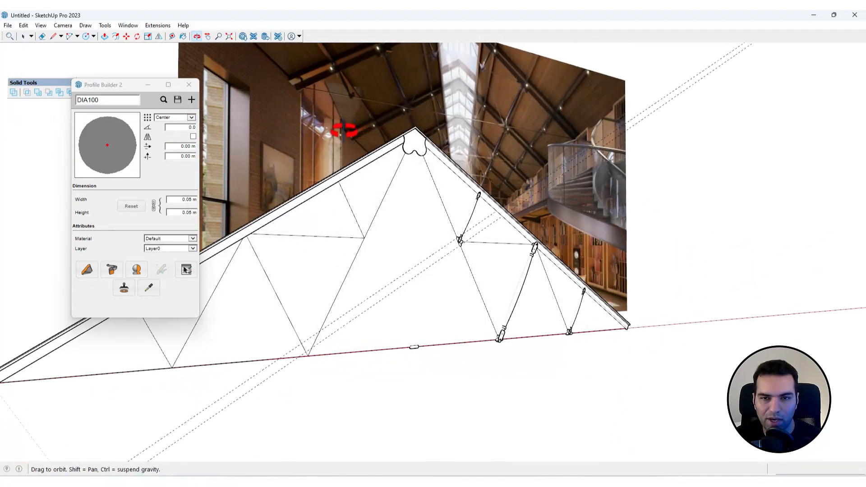
scroll(422, 133, "up", 4)
middle_click_drag(424, 142, 500, 173)
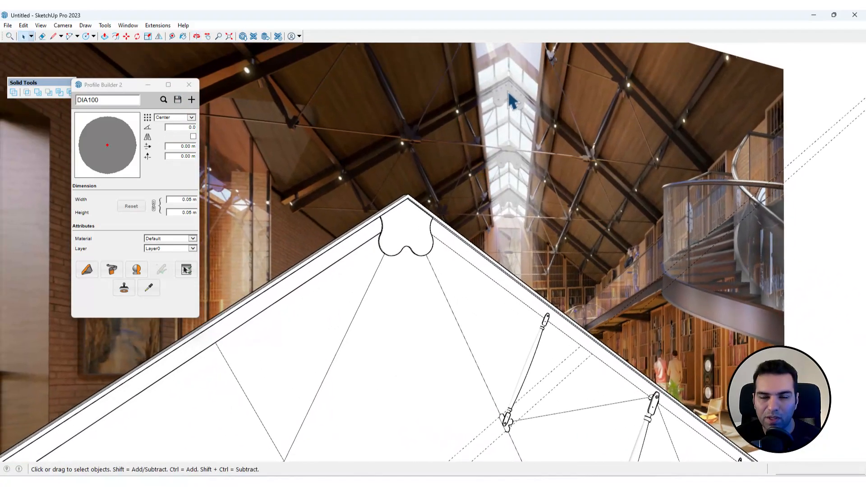
scroll(509, 94, "up", 4)
scroll(518, 84, "down", 5)
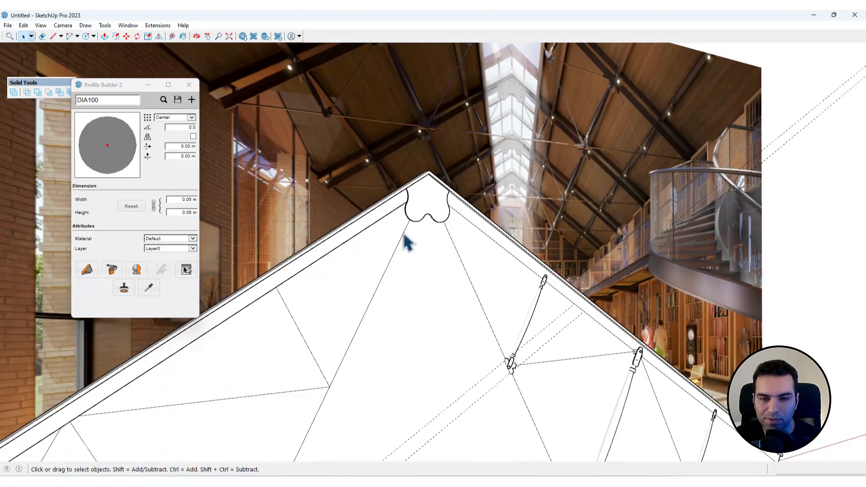
scroll(460, 210, "up", 3)
middle_click_drag(573, 96, 545, 197)
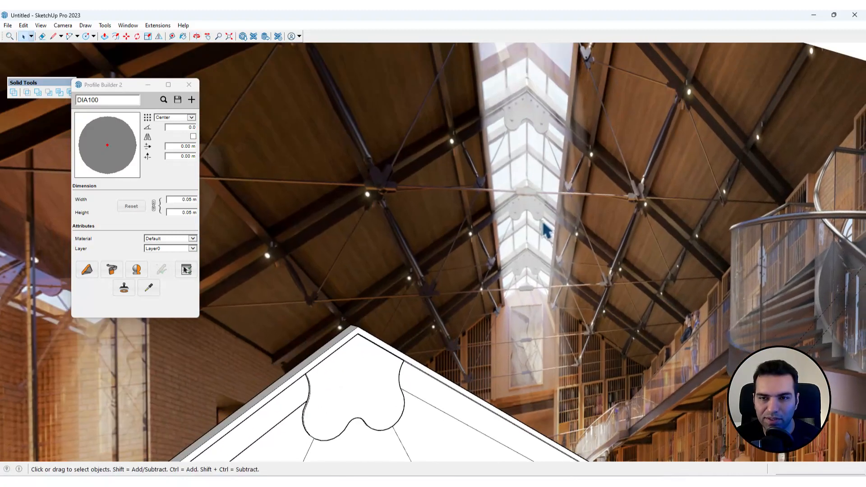
middle_click_drag(406, 344, 473, 256)
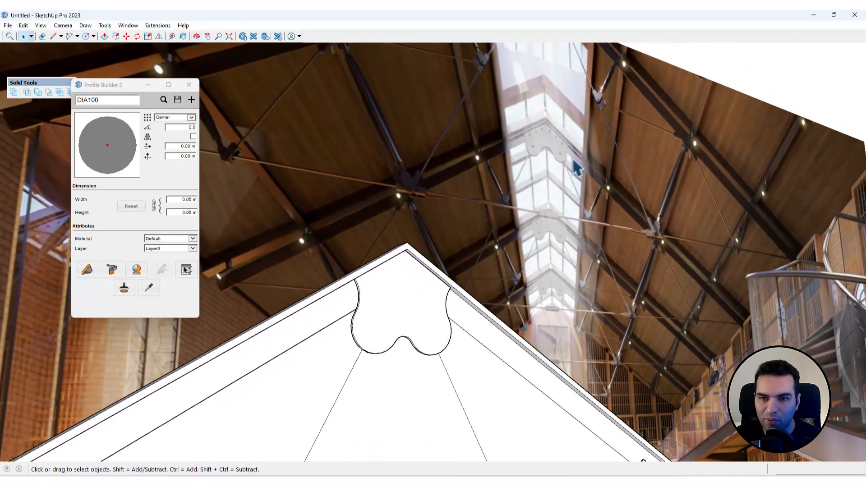
middle_click_drag(446, 379, 412, 336)
Turn on X-ray view and draw a hexagon of 0.05 m inscribed radius at the centre of the ridge plate's right lobe
key("c")
scroll(401, 342, "up", 5)
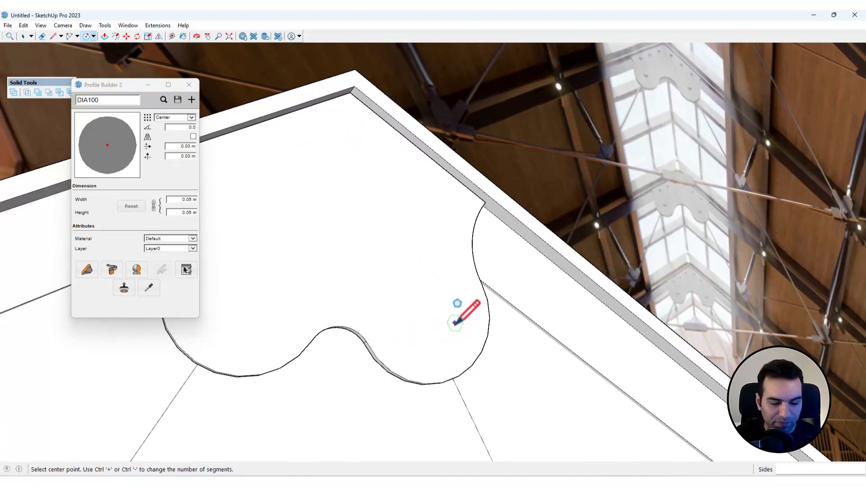
middle_click_drag(449, 318, 456, 345)
key("y")
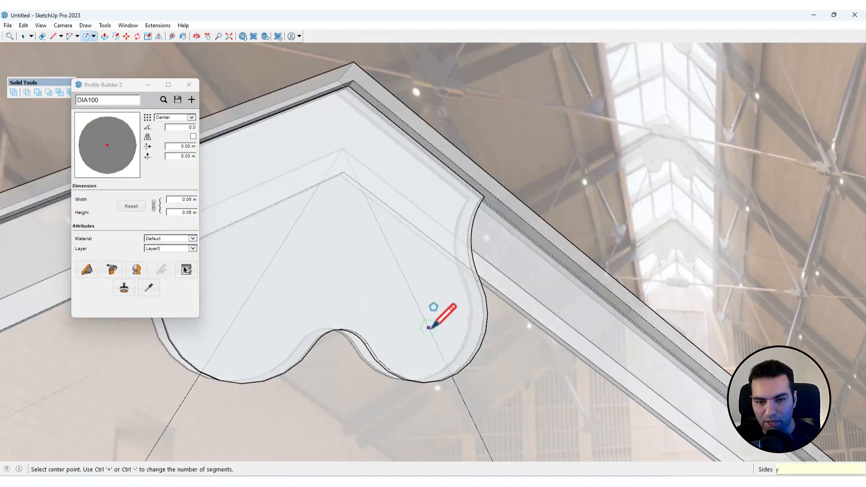
scroll(428, 328, "up", 3)
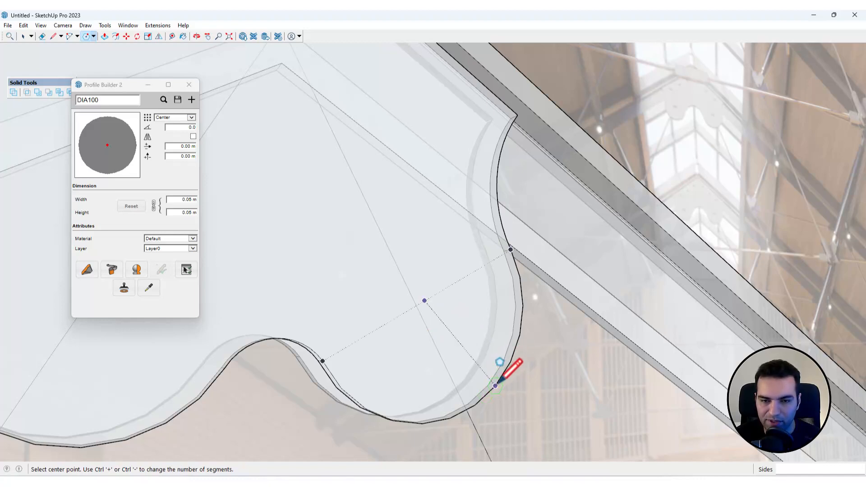
left_click(425, 301)
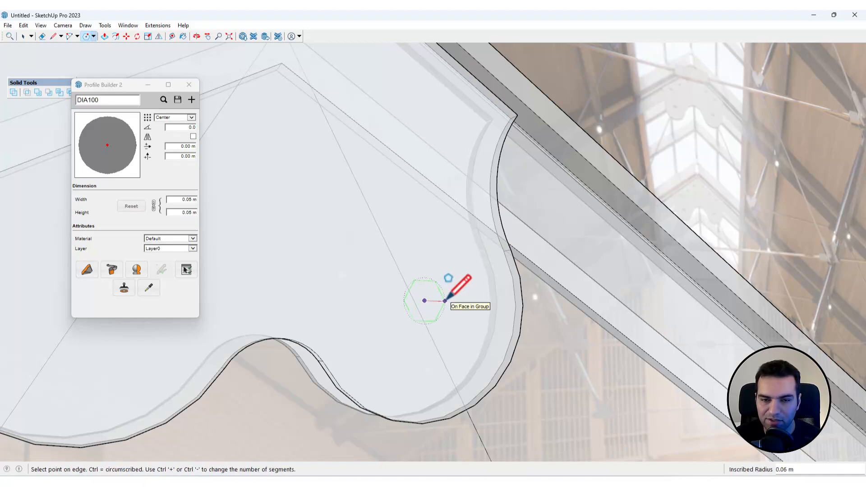
left_click(441, 301)
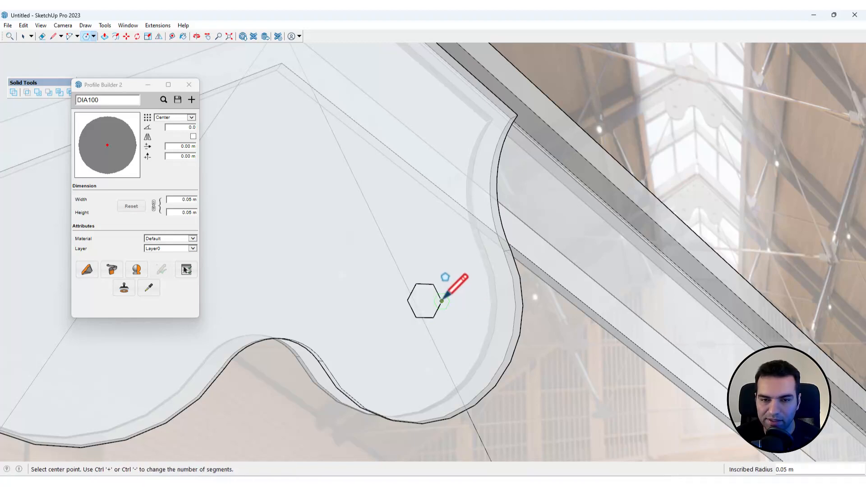
Push/Pull the hexagon about 0.02 m outward into a bolt head and make it a group
key("space")
middle_click_drag(429, 332, 435, 312)
key("p")
left_click(435, 312)
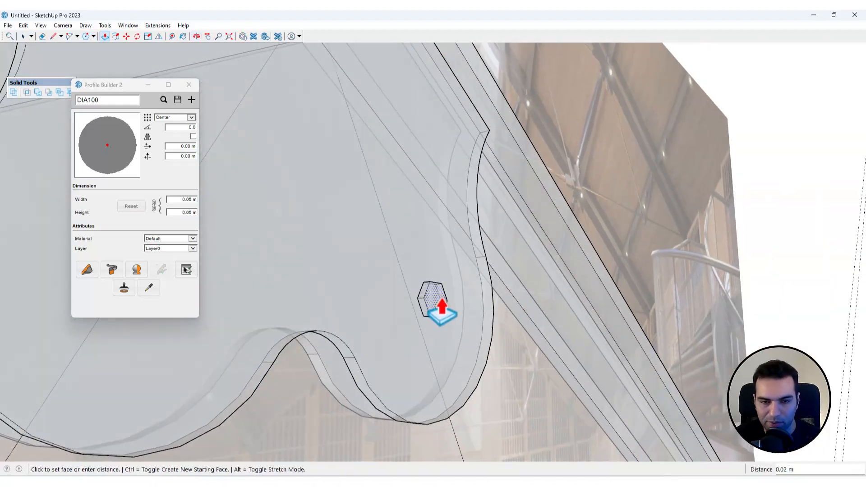
left_click(445, 308)
key("space")
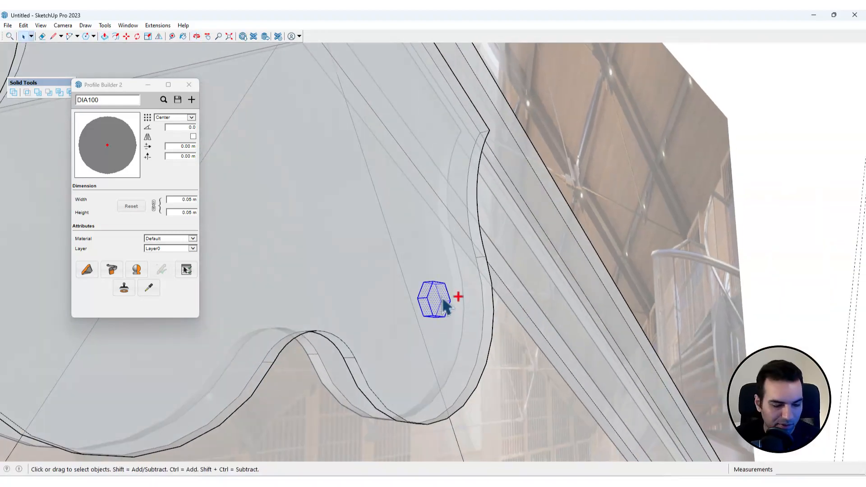
middle_click_drag(444, 307, 457, 285)
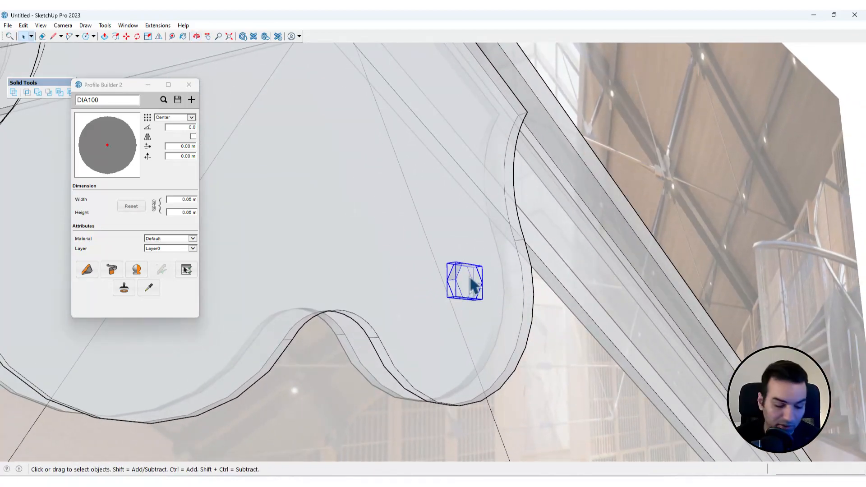
Copy the bolt head about 0.80 m along the red axis to the ridge plate's left lobe
key("m")
scroll(463, 286, "up", 6)
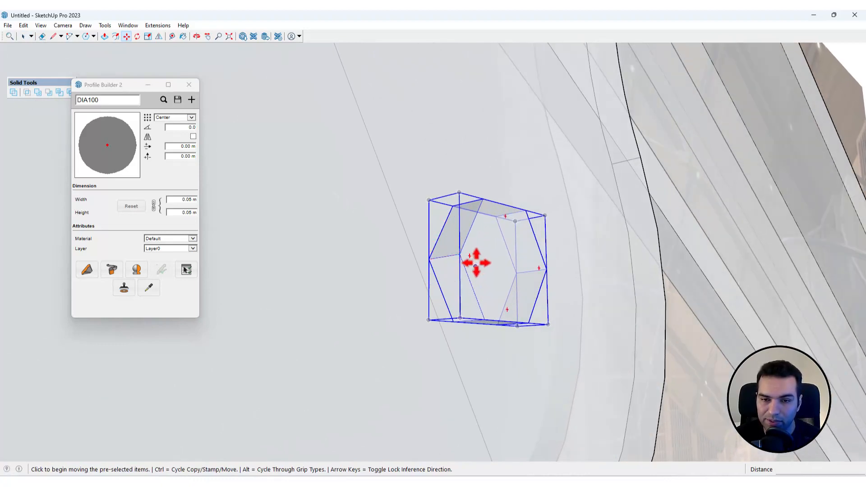
left_click(477, 266)
scroll(549, 245, "down", 6)
key("ctrl")
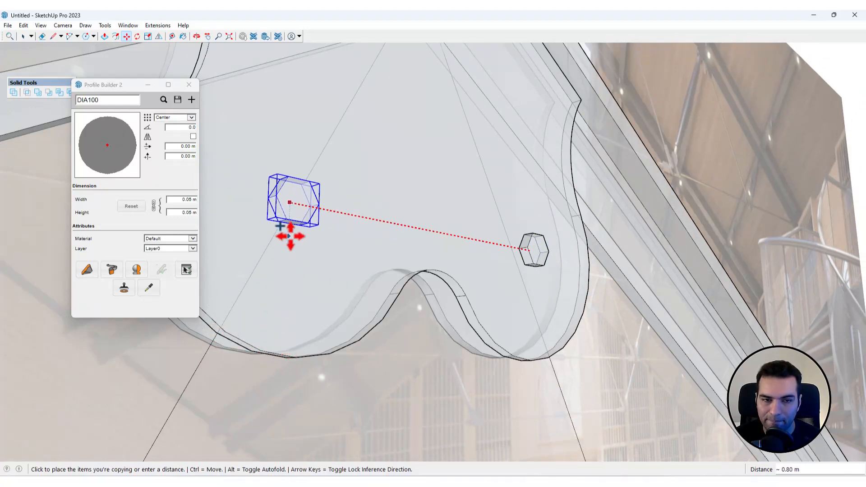
left_click(297, 204)
Move the copied bolt head about 0.04 m horizontally toward the plate's middle
scroll(325, 239, "down", 3)
middle_click_drag(338, 251, 154, 303)
scroll(344, 286, "up", 6)
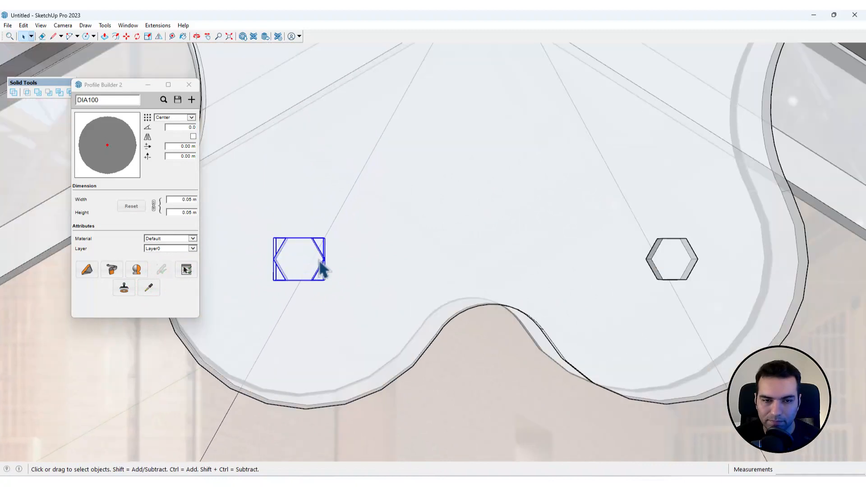
key("m")
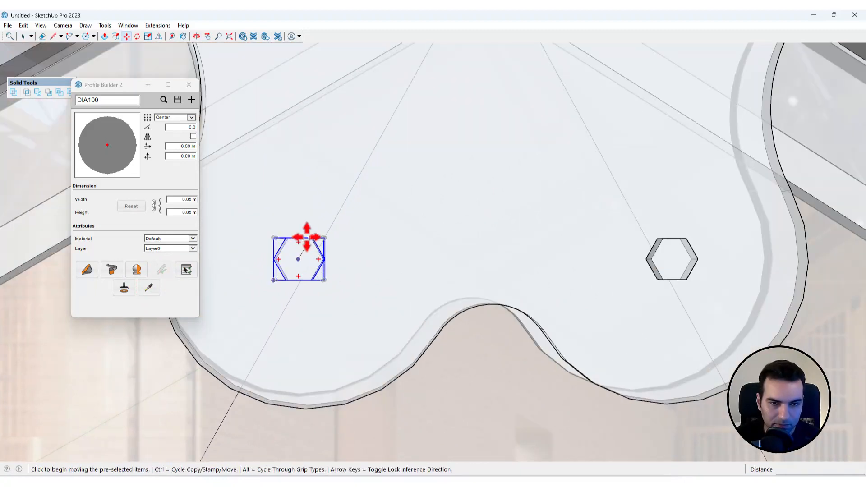
left_click(299, 258)
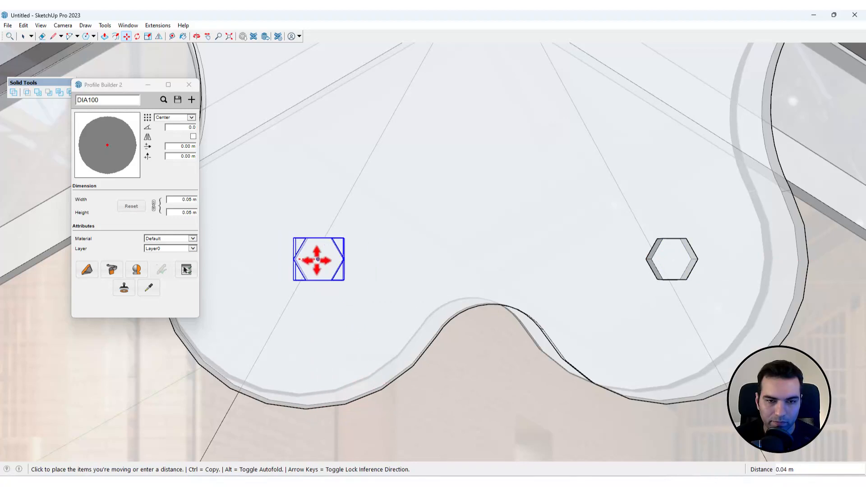
left_click(319, 262)
Examine the bolt arrangement on the ridge plates in the reference image
scroll(361, 290, "down", 3)
middle_click_drag(362, 290, 352, 275)
scroll(404, 272, "down", 3)
mouse_move(406, 270)
middle_mouse_down("shift")
mouse_move(321, 334)
mouse_move(411, 280)
middle_mouse_up("shift")
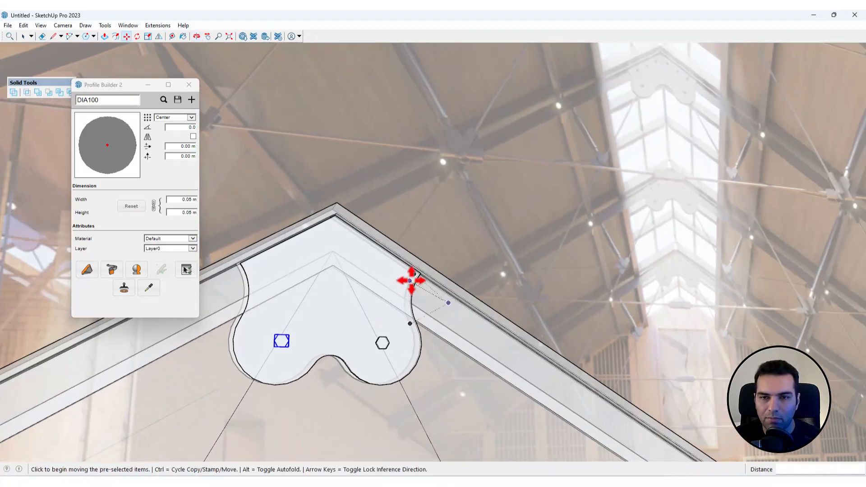
scroll(411, 279, "down", 4)
key("space")
scroll(659, 75, "up", 5)
scroll(545, 149, "down", 4)
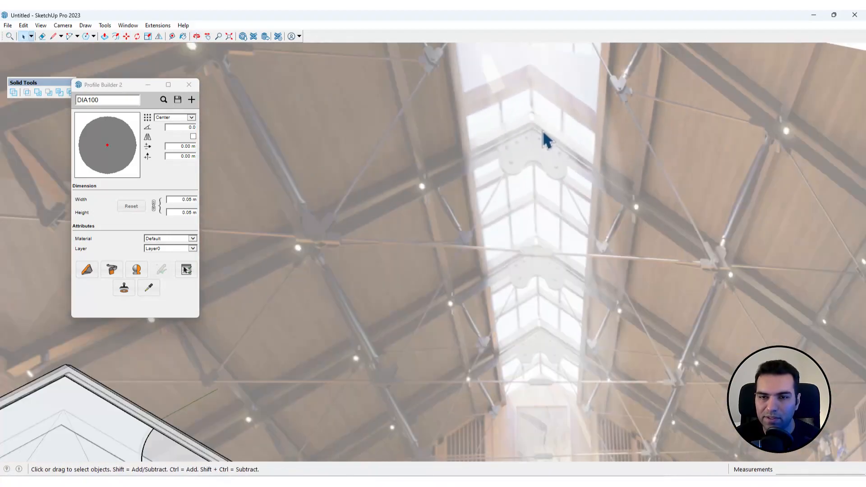
scroll(364, 265, "up", 4)
scroll(395, 295, "up", 2)
Copy the right lobe's bolt head about 0.54 m up to the ridge plate's upper right corner
key("m")
scroll(377, 300, "up", 5)
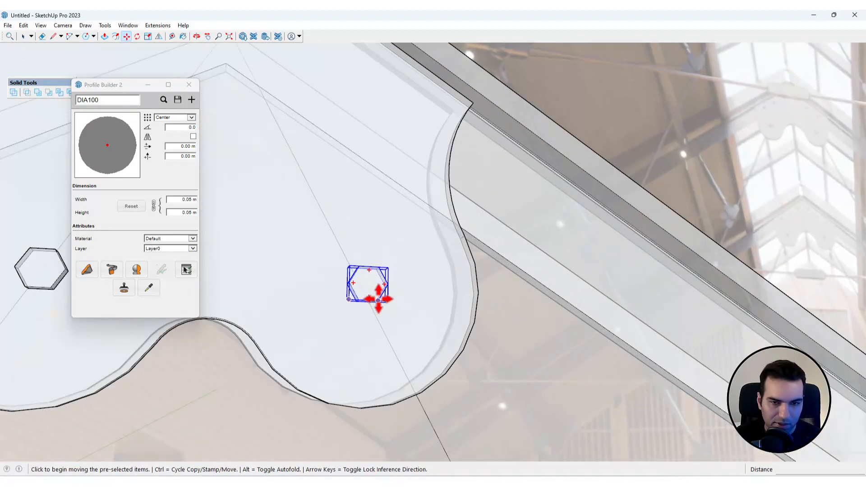
mouse_move(367, 304)
middle_mouse_down()
mouse_move(419, 296)
mouse_move(353, 300)
middle_mouse_up()
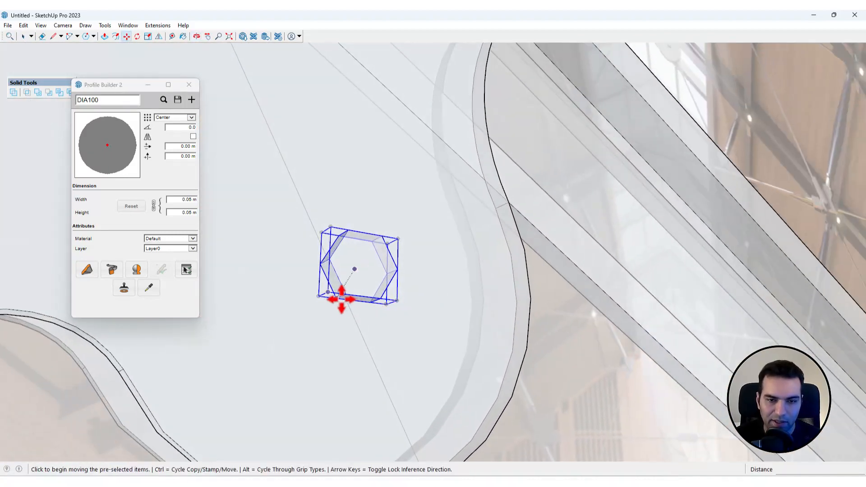
left_click(338, 299)
key("ctrl")
scroll(341, 293, "down", 6)
scroll(374, 193, "up", 2)
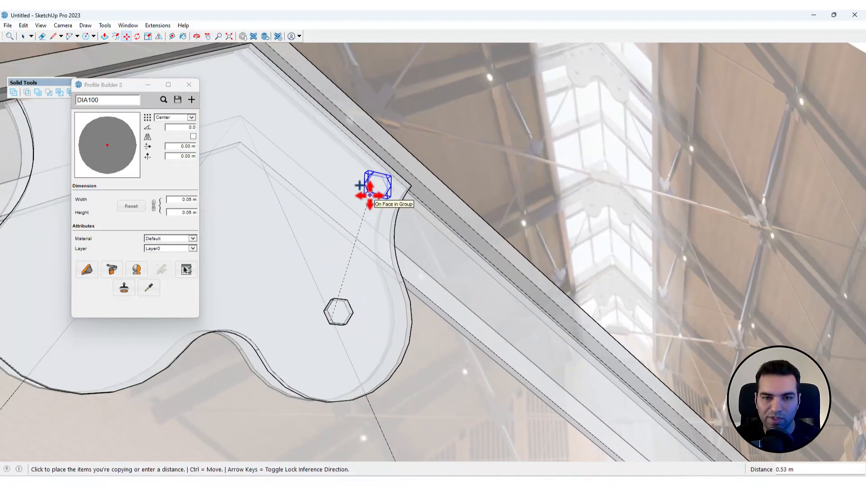
scroll(368, 190, "up", 1)
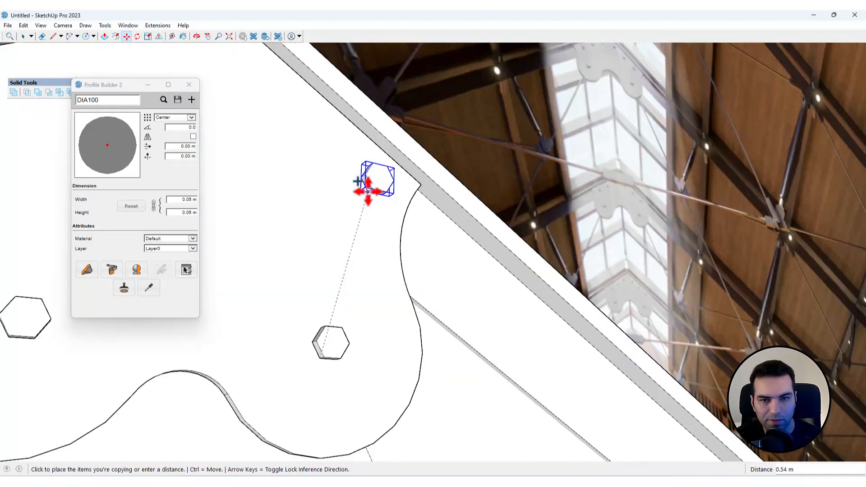
left_click(369, 195)
scroll(373, 201, "down", 7)
middle_click_drag(383, 226, 328, 229)
scroll(377, 207, "up", 5)
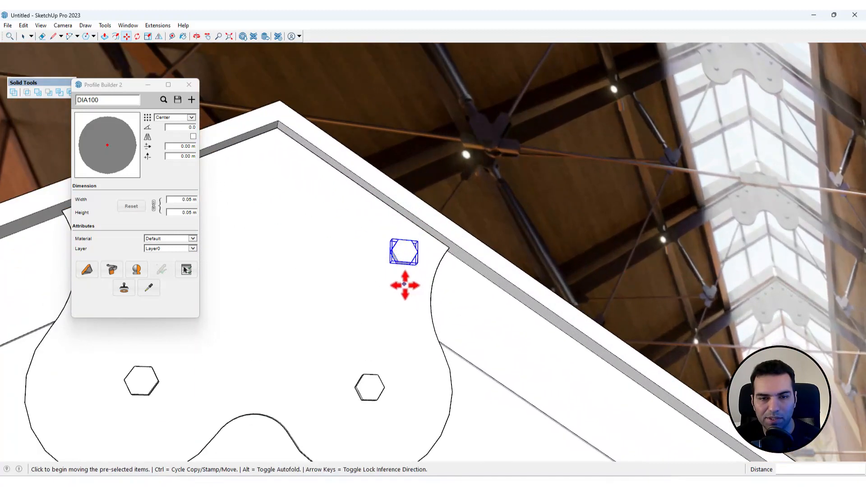
left_click(403, 292)
key("ctrl")
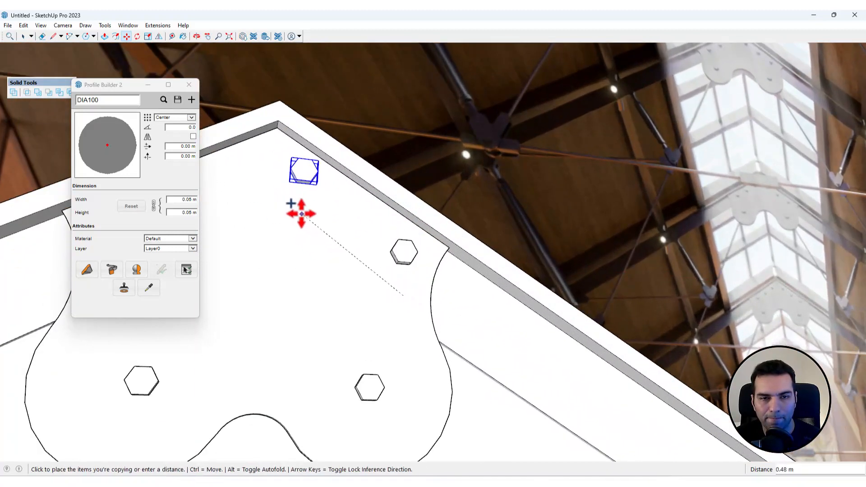
left_click(300, 215)
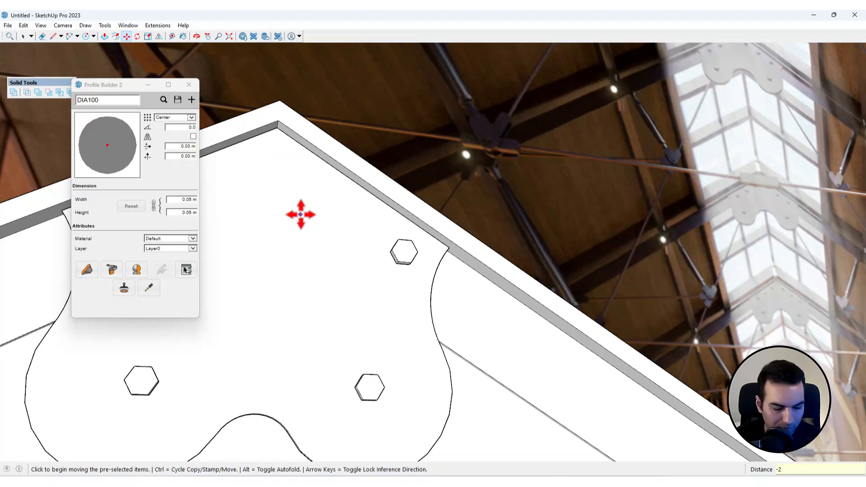
key("ctrl+z")
Copy the corner bolt head about 0.49 m along the chord toward the ridge and divide the distance by 2
key("space")
left_click(402, 255)
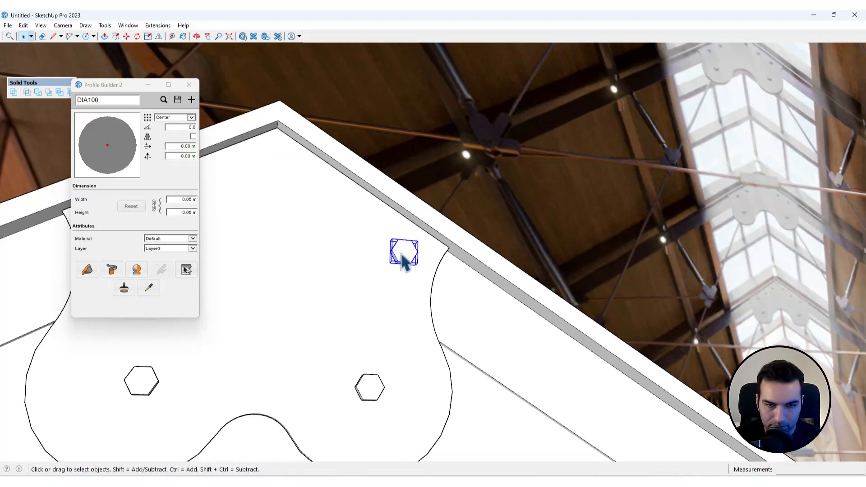
key("m")
key("ctrl")
left_click(401, 286)
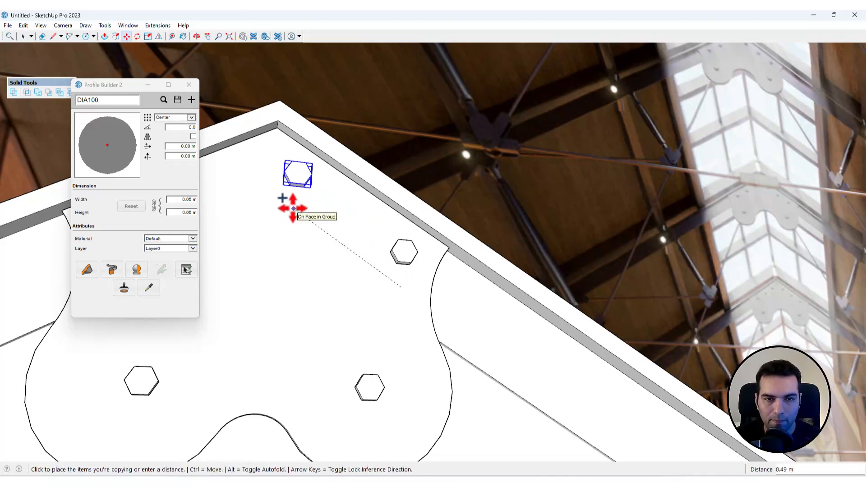
left_click(293, 209)
type("/2")
key("Return")
key("Escape")
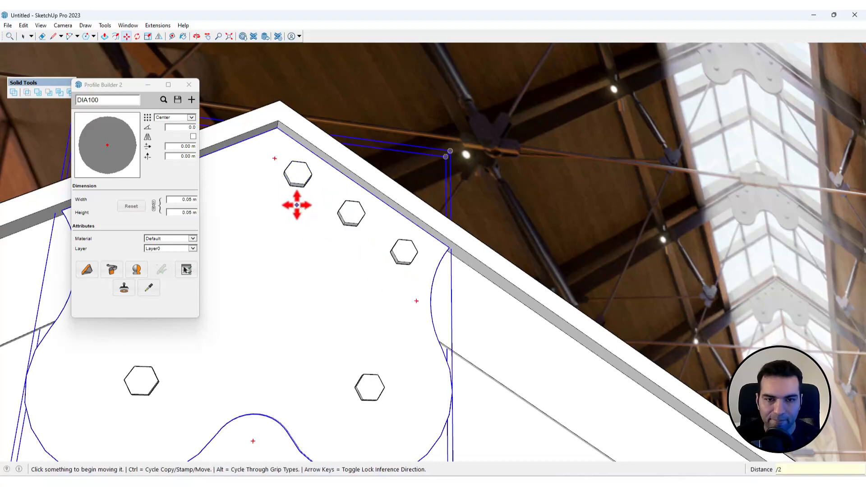
Flip a copy of the three upper bolt heads across the ridge plate's vertical centreline with the red plane
key("space")
scroll(367, 196, "down", 3)
left_click(357, 202, "ctrl")
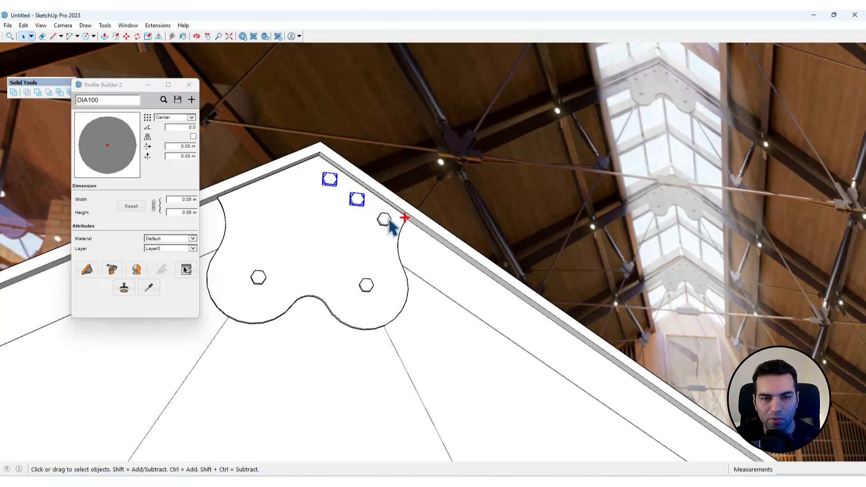
left_click(384, 219, "ctrl")
middle_click_drag(336, 199, 405, 271)
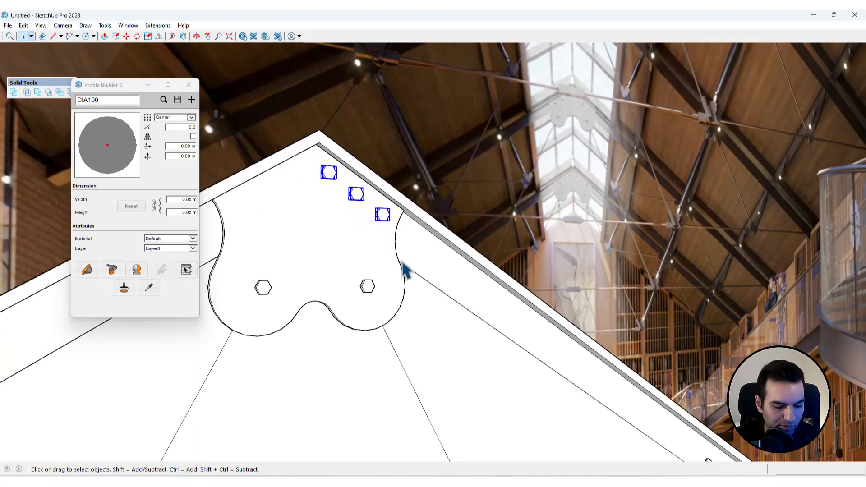
left_click(158, 36)
middle_click_drag(319, 170, 361, 160)
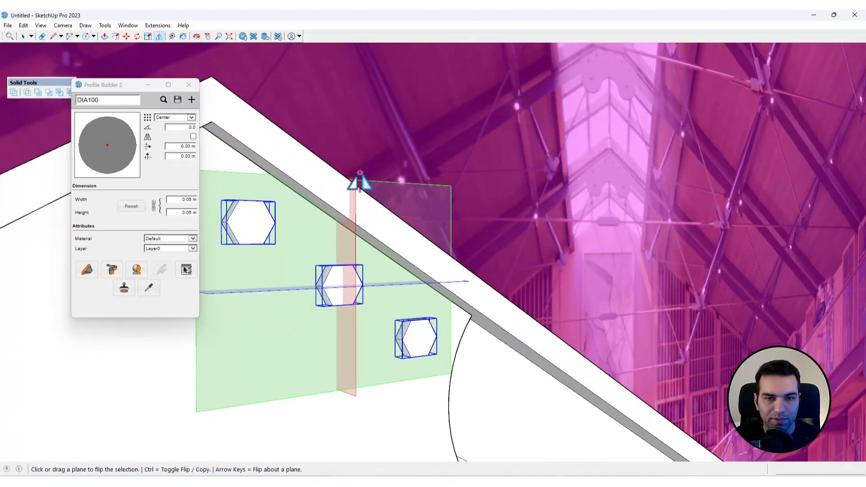
key("ctrl")
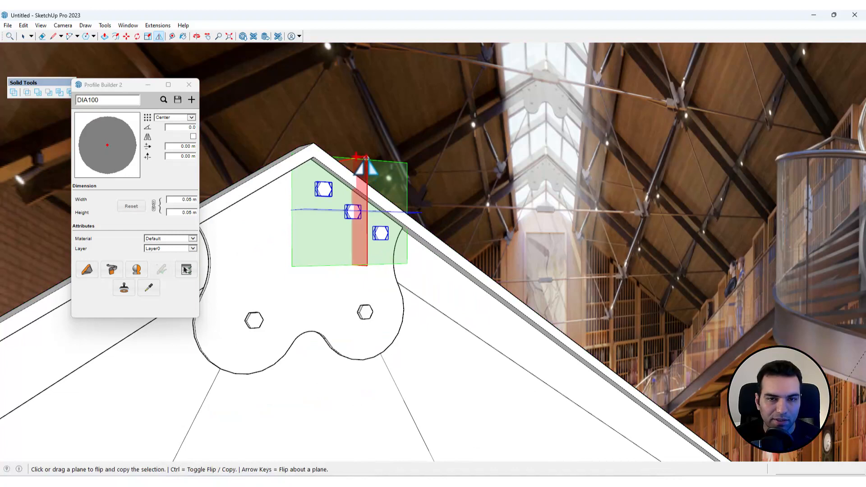
left_click_drag(367, 160, 316, 158)
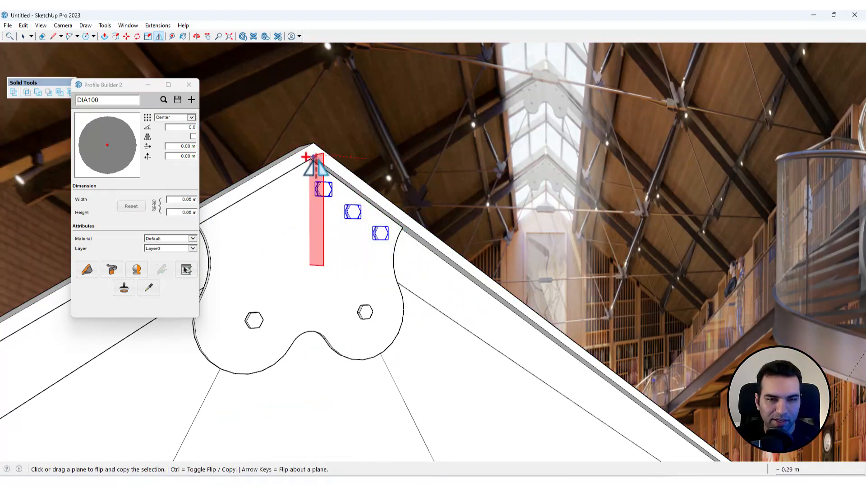
left_click_drag(306, 157, 307, 157)
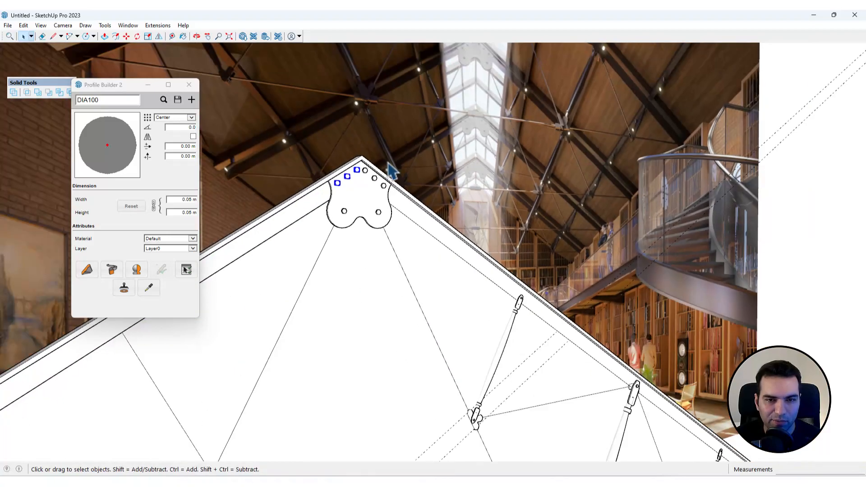
Examine the size and arrangement of the bolt heads on the ridge plate against the reference image
middle_click_drag(383, 172, 685, 118)
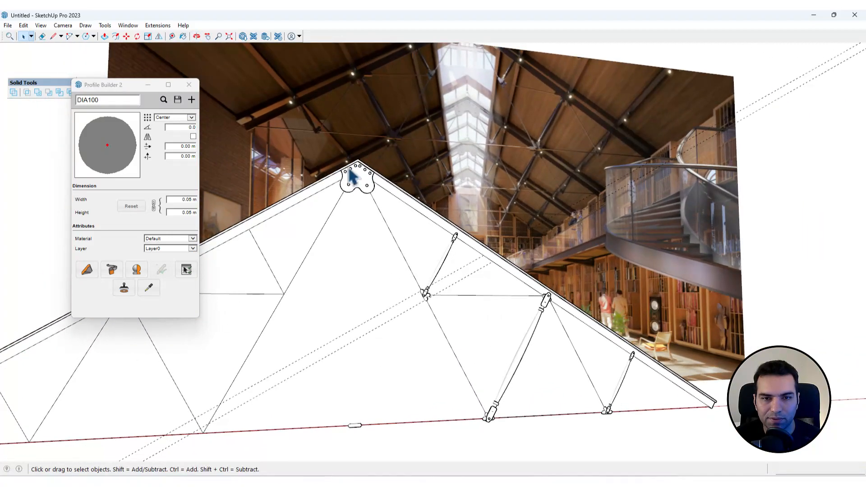
scroll(351, 177, "up", 8)
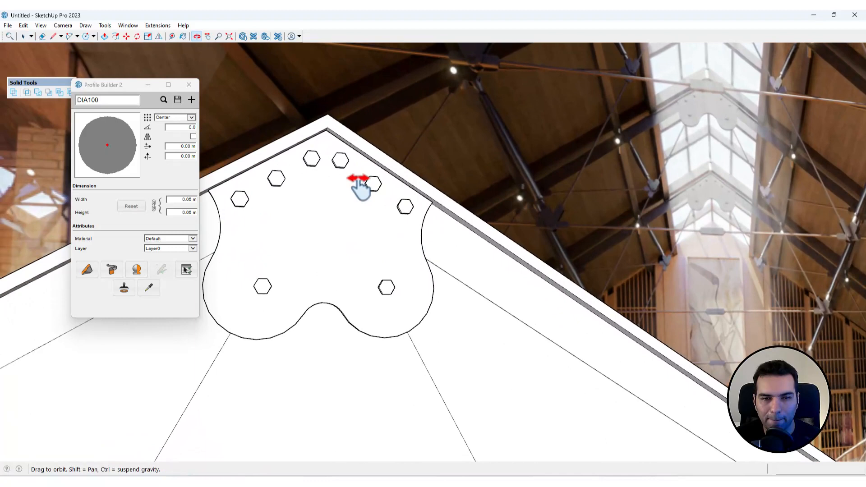
middle_click_drag(358, 186, 415, 224)
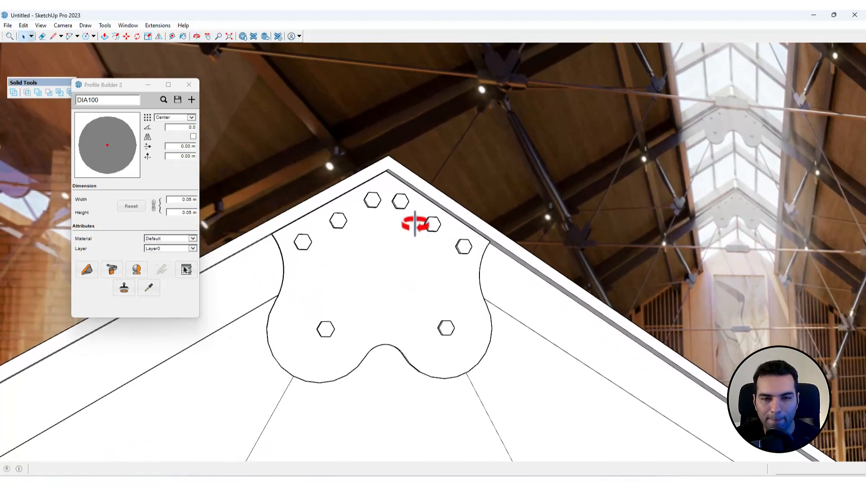
scroll(367, 197, "down", 6)
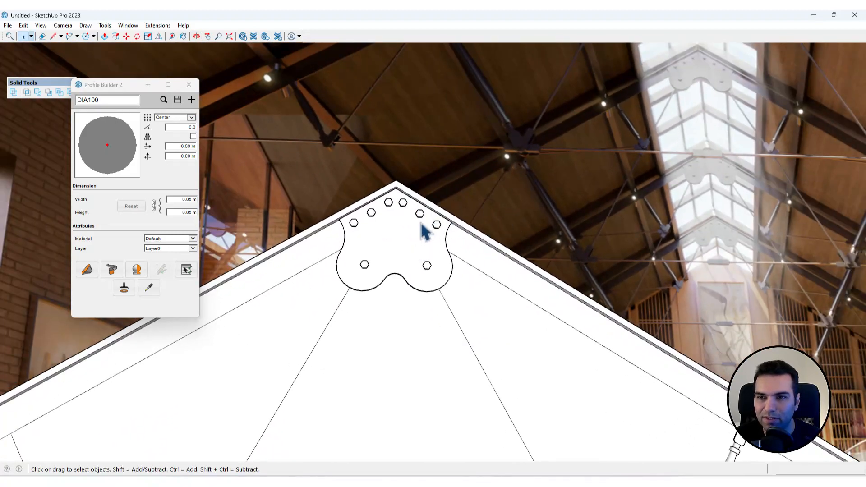
scroll(422, 226, "up", 1)
scroll(424, 230, "up", 1)
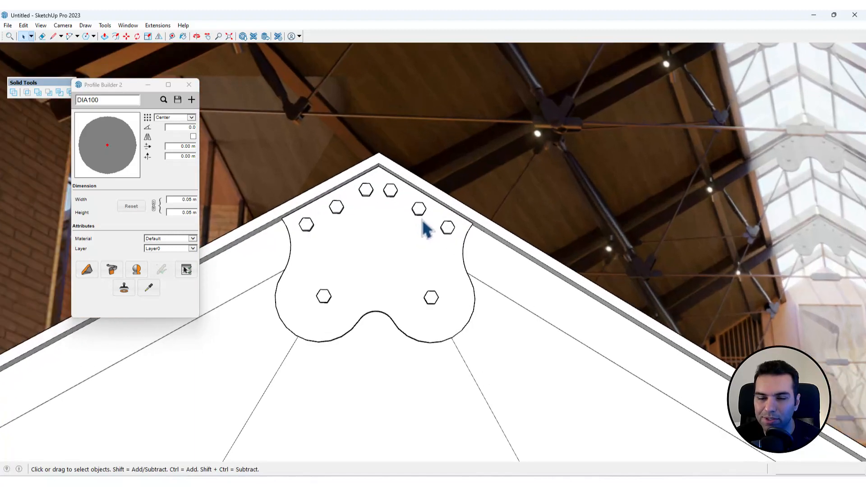
Remove the other upper bolt heads and scale the one at the plate's upper right corner uniformly to about 0.66
scroll(443, 221, "up", 3)
left_click(445, 227)
middle_click_drag(360, 219, 578, 248)
scroll(442, 234, "up", 3)
key("s")
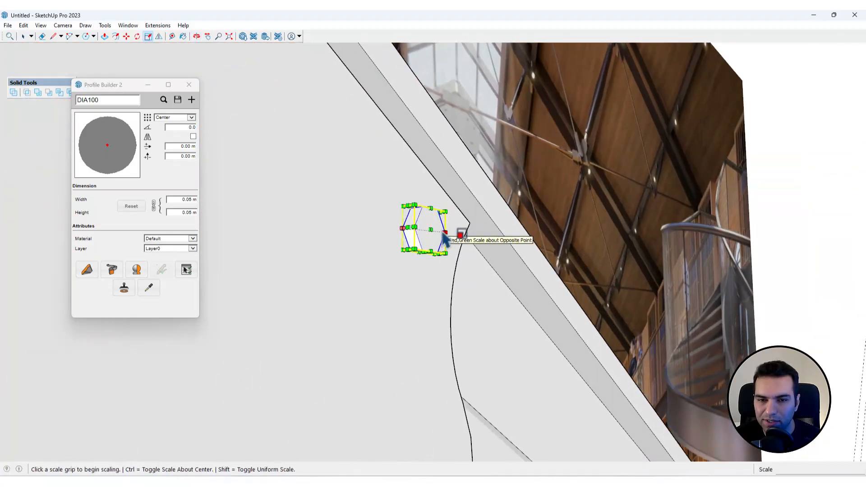
left_click(420, 251)
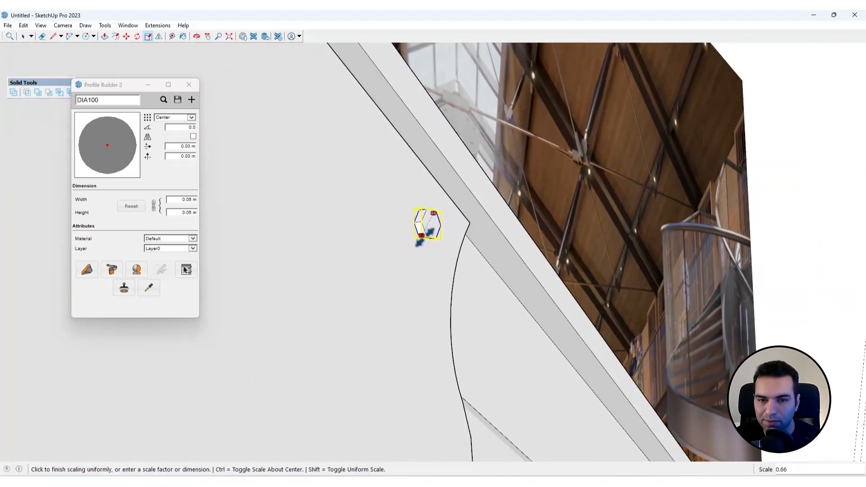
left_click(425, 237)
key("space")
Move the scaled bolt head about 0.05 m down from the plate's upper right corner
scroll(410, 241, "down", 6)
middle_click_drag(412, 240, 357, 220)
scroll(428, 247, "up", 3)
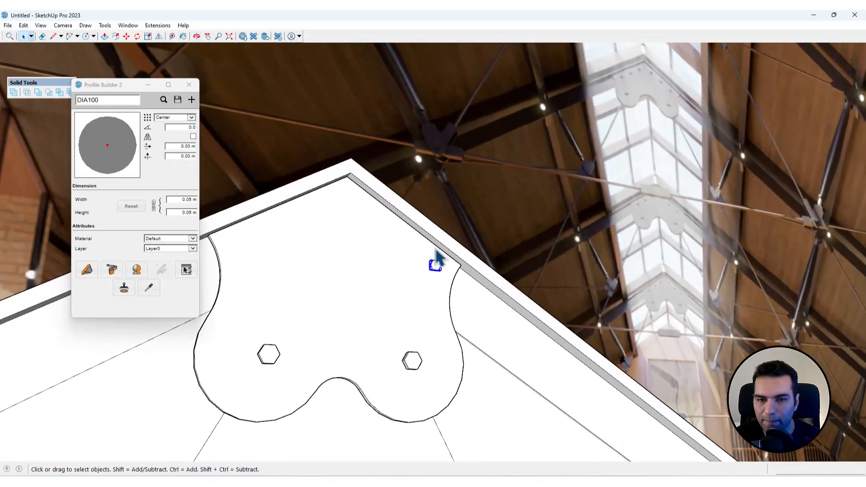
key("m")
left_click(437, 286)
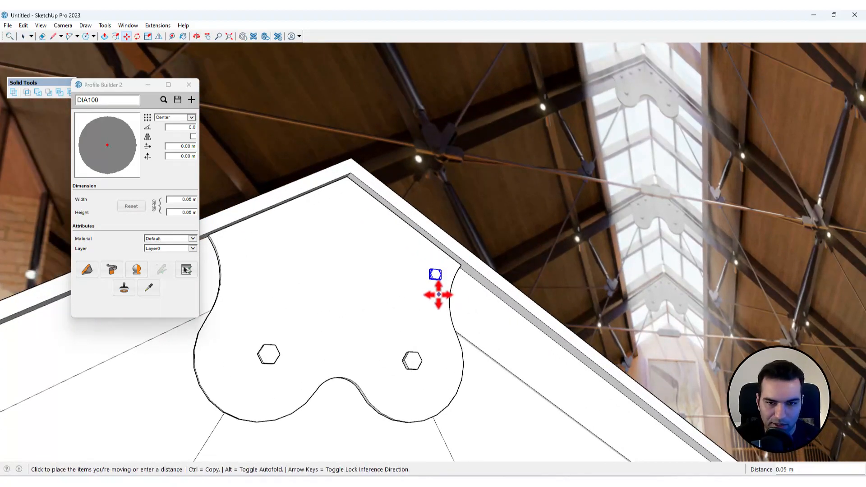
left_click(437, 295)
Copy the small bolt head about 0.47 m along the chord toward the ridge and divide the distance by 2
key("ctrl")
left_click(437, 300)
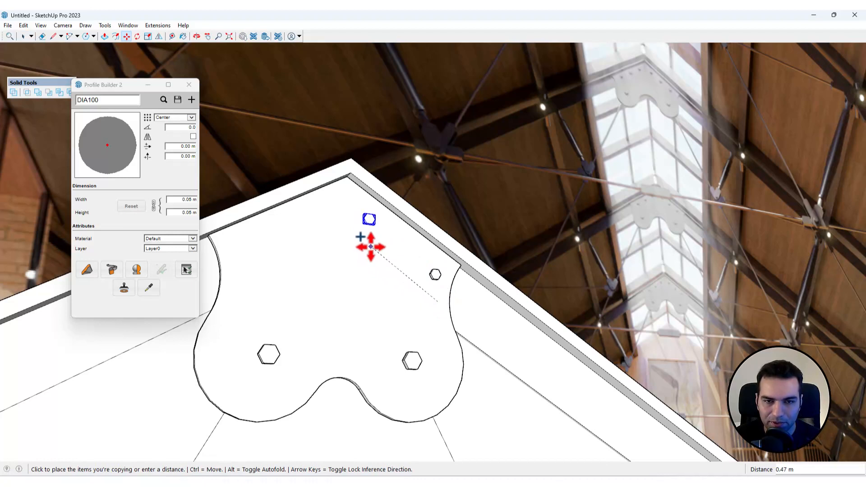
left_click(369, 246)
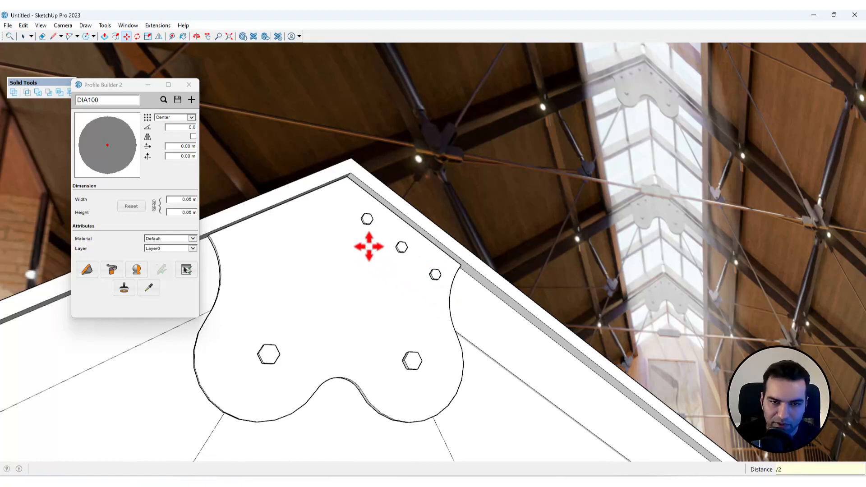
key("space")
Flip a copy of the three small bolt heads about the red plane placed at the ridge plate's centreline
left_click_drag(345, 199, 472, 315)
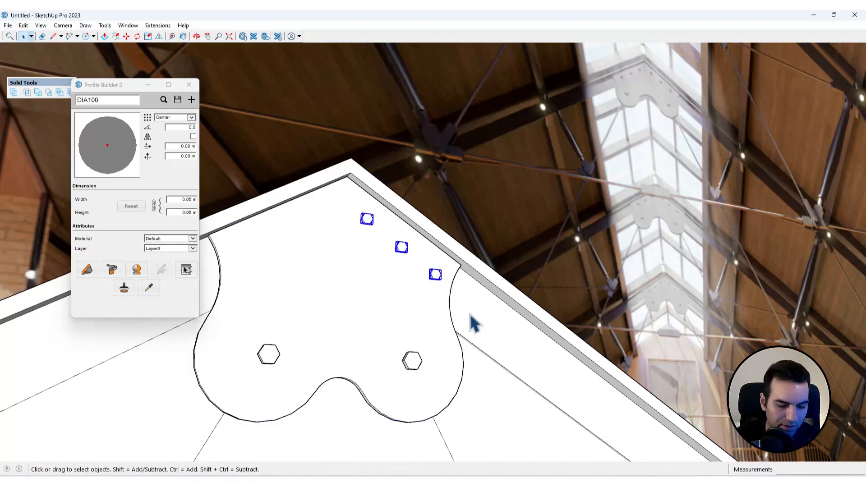
left_click(159, 36)
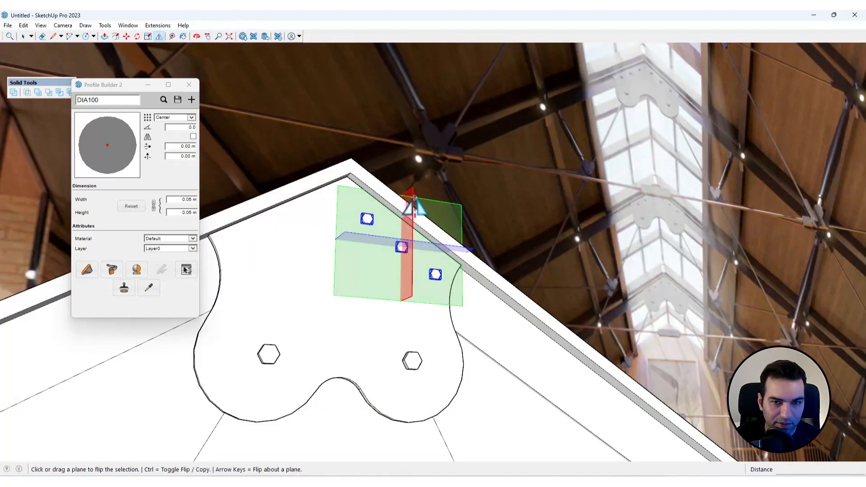
key("ctrl")
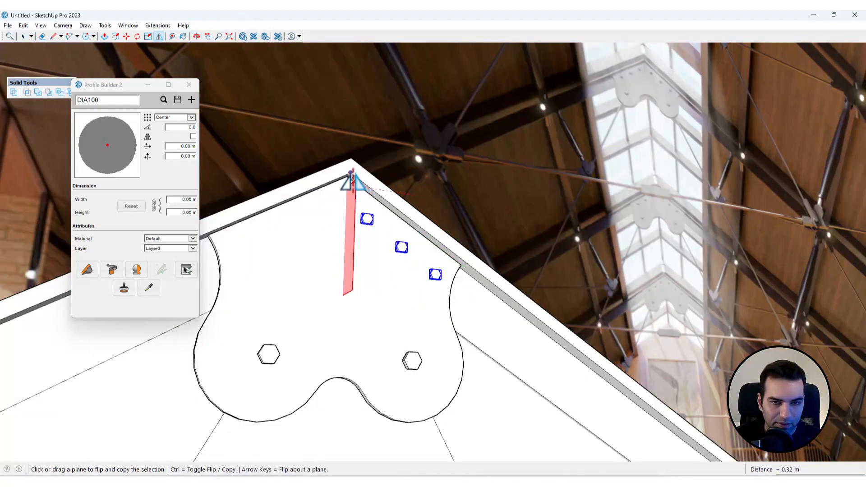
left_click(351, 177)
key("space")
Hide the group containing the truss's guide centrelines
scroll(376, 194, "down", 3)
scroll(373, 194, "down", 5)
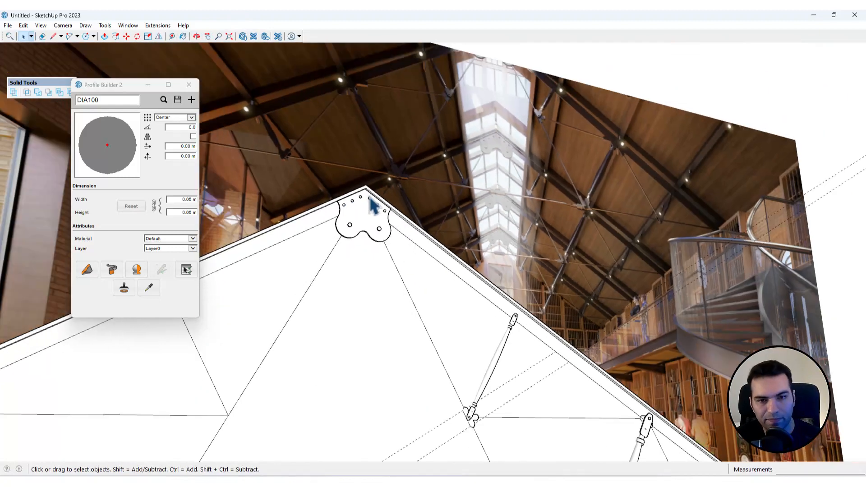
middle_click_drag(390, 187, 326, 226)
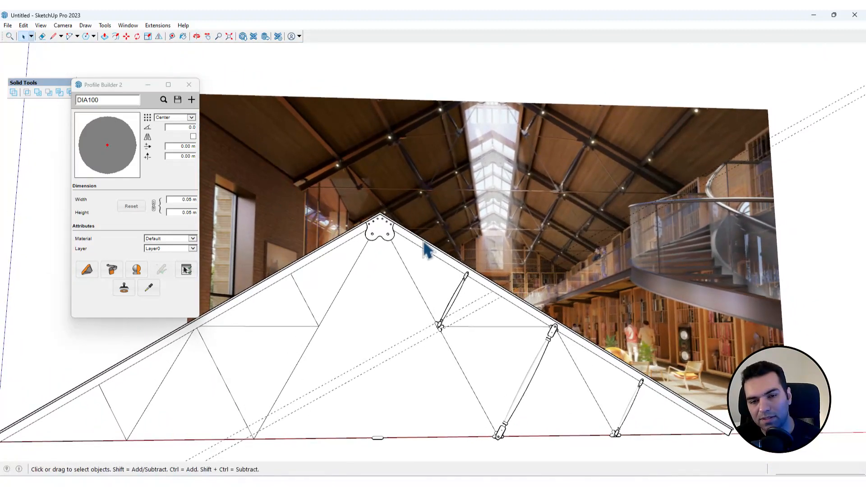
left_click(399, 273)
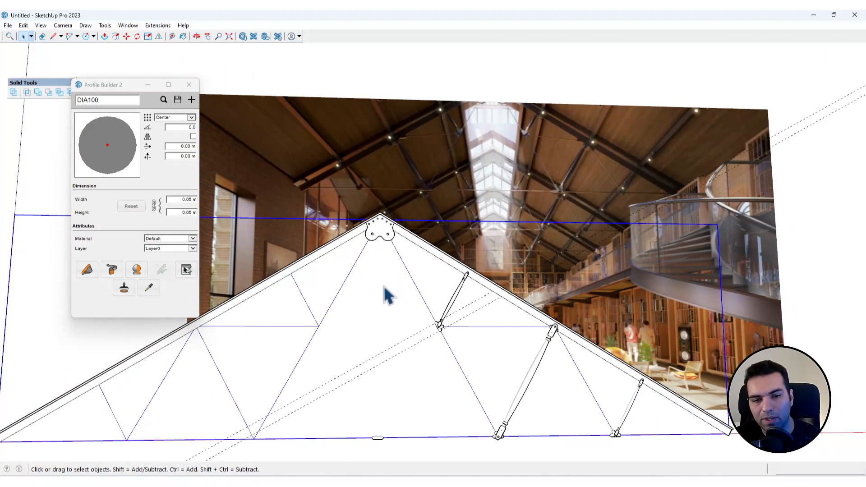
right_click(383, 287)
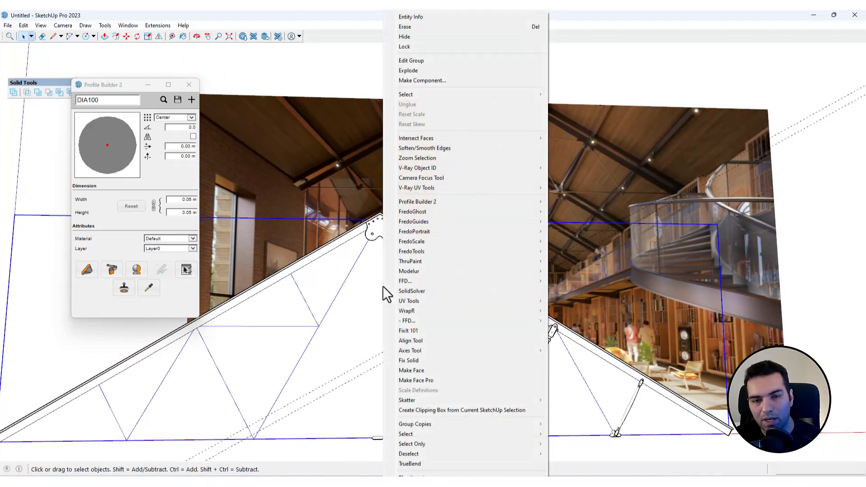
left_click(419, 37)
Flip a copy of the three tubular struts and their connector plates to the truss's other half, about the red plane placed at the ridge
scroll(467, 252, "down", 2)
left_click_drag(424, 337, 625, 428)
scroll(564, 361, "up", 2)
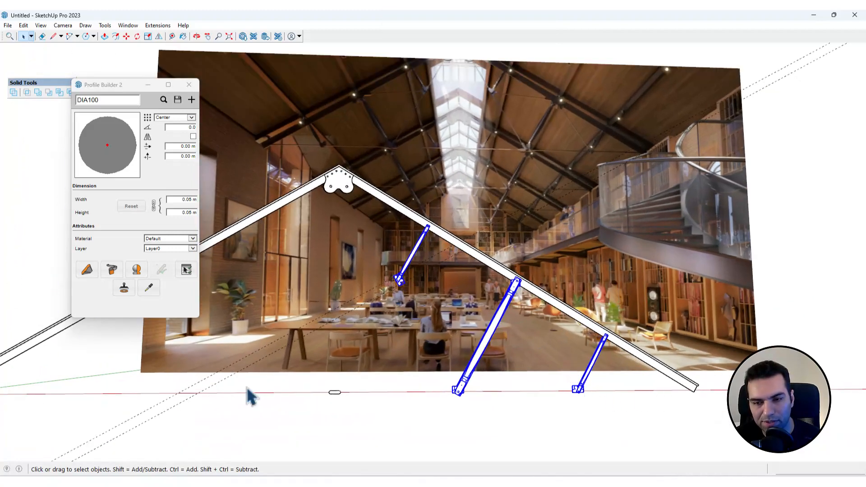
scroll(517, 376, "down", 3)
scroll(474, 338, "up", 2)
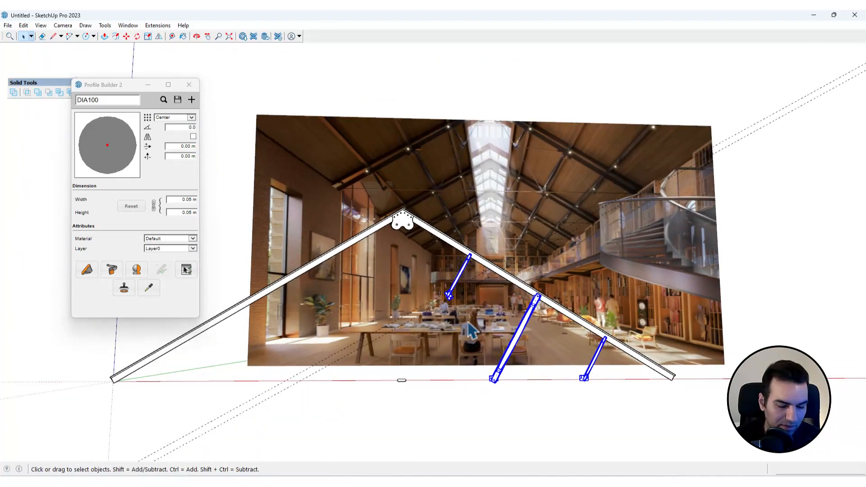
middle_click_drag(472, 332, 451, 329)
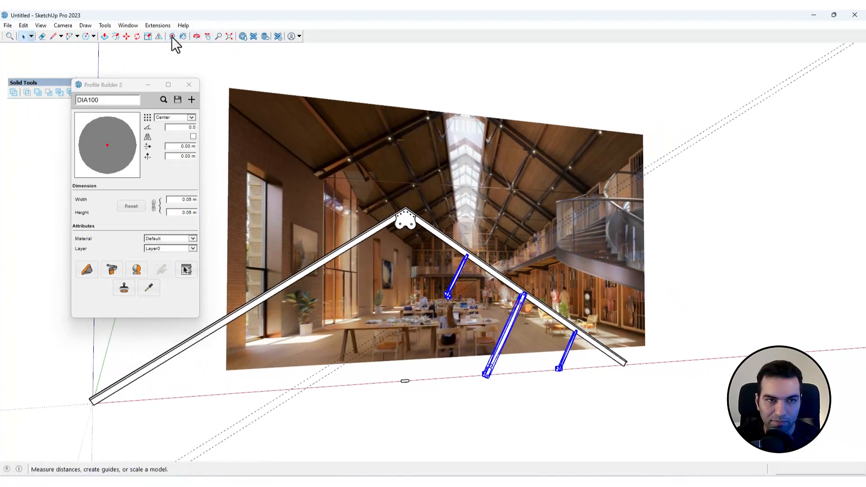
left_click(159, 36)
scroll(469, 268, "up", 2)
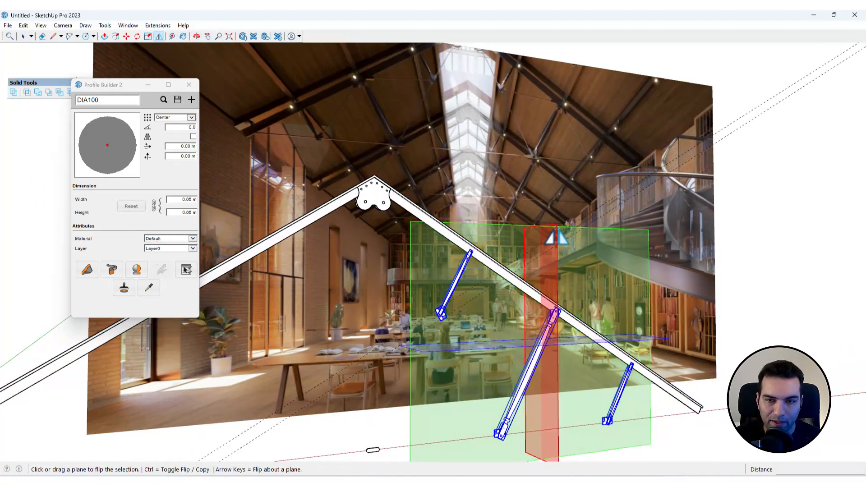
left_click_drag(556, 237, 374, 188)
key("ctrl")
key("space")
scroll(374, 188, "down", 5)
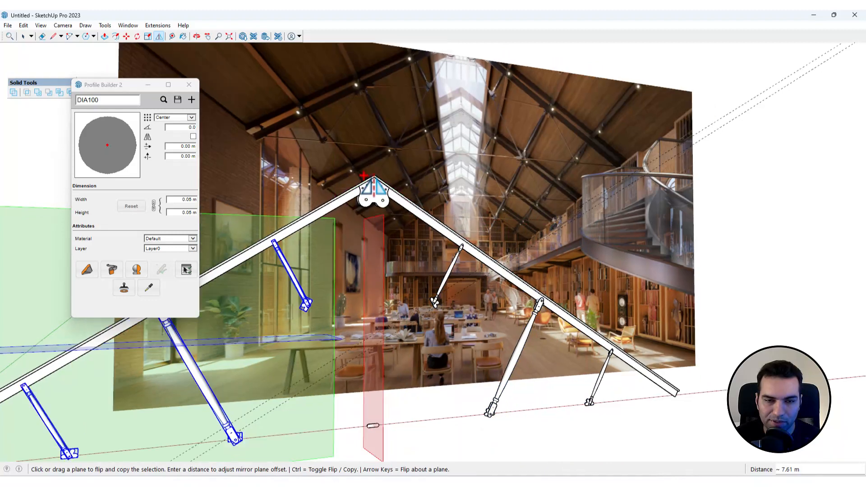
Close the Profile Builder window and unhide the hidden group of the truss's tie lines
left_click(847, 396)
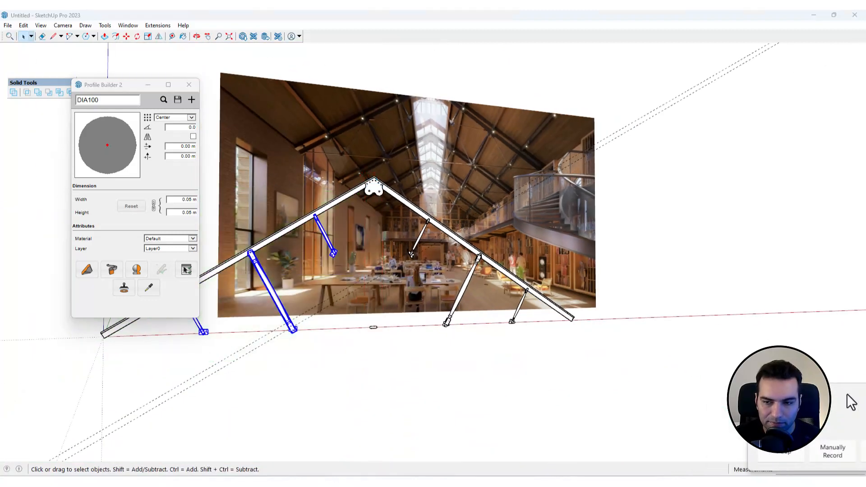
left_click(192, 82)
middle_click_drag(401, 237, 444, 258)
scroll(466, 267, "up", 3)
key("alt+h")
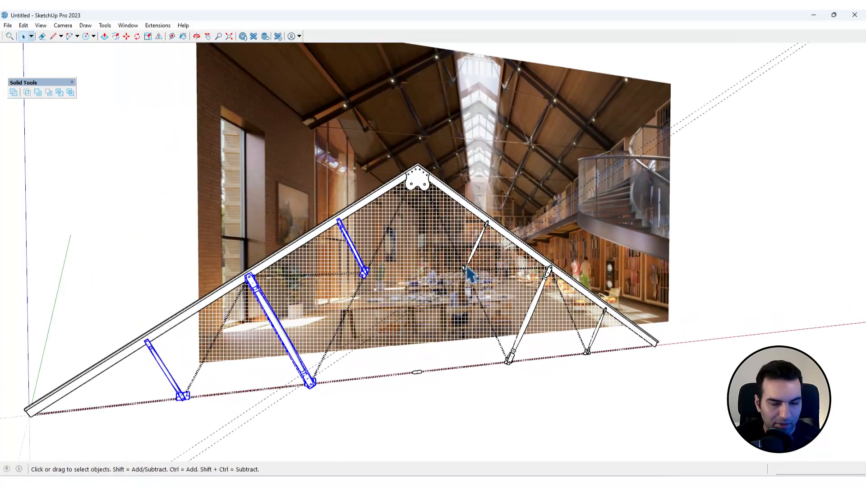
scroll(485, 353, "up", 3)
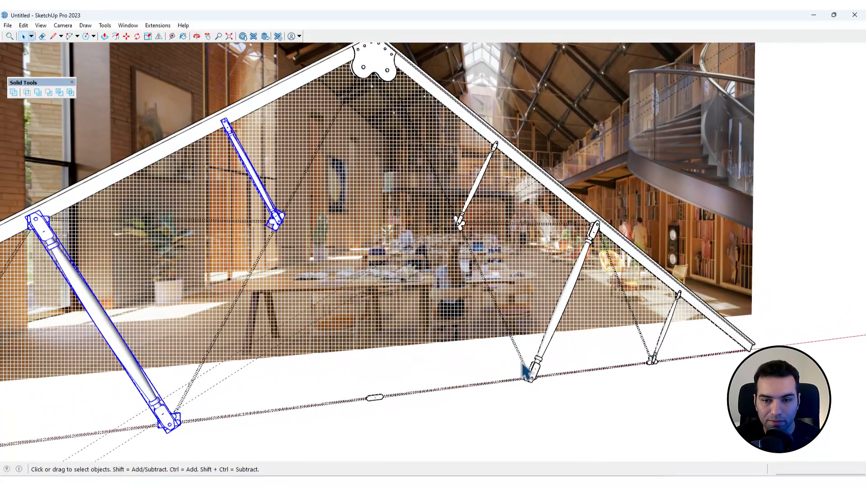
right_click(509, 388)
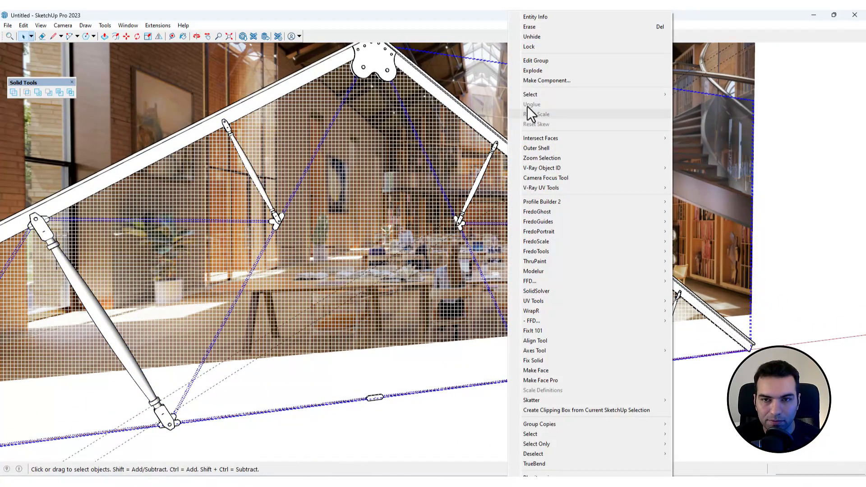
left_click(532, 33)
scroll(562, 390, "down", 5)
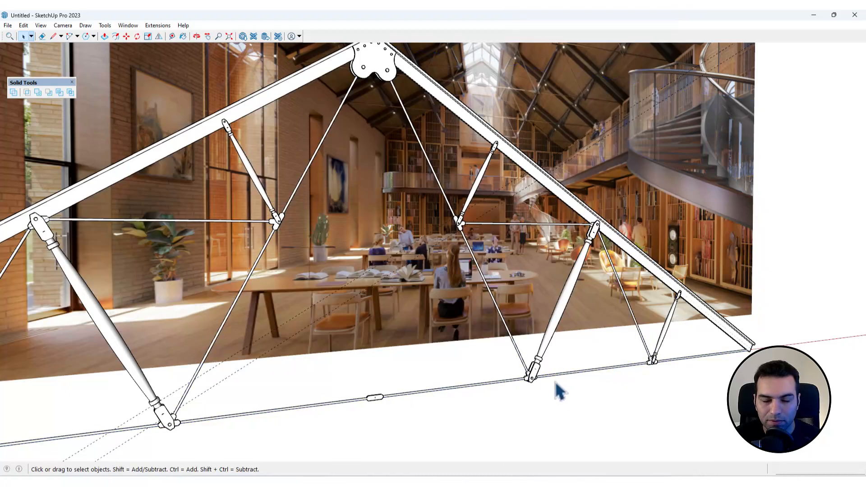
Compare the completed truss with the roof structure in the library reference image
middle_click_drag(514, 325, 592, 343)
scroll(711, 384, "up", 5)
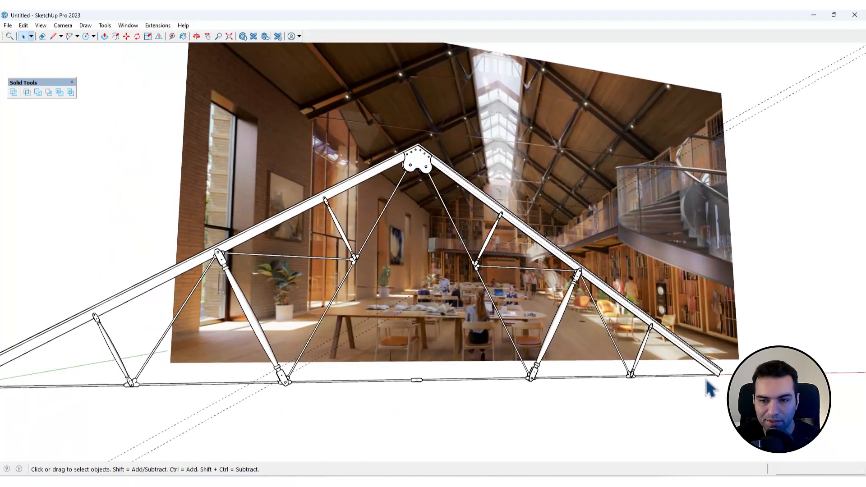
middle_click_drag(726, 375, 656, 352)
scroll(656, 352, "down", 3)
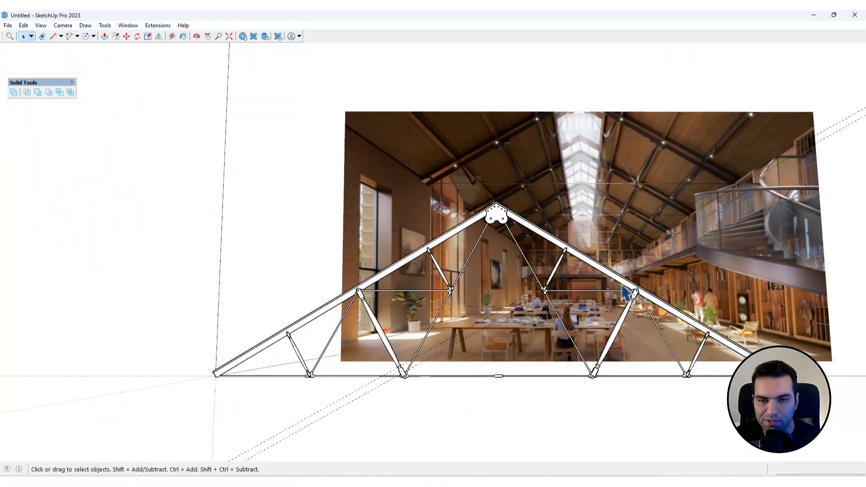
middle_click_drag(632, 294, 550, 158)
scroll(551, 159, "up", 8)
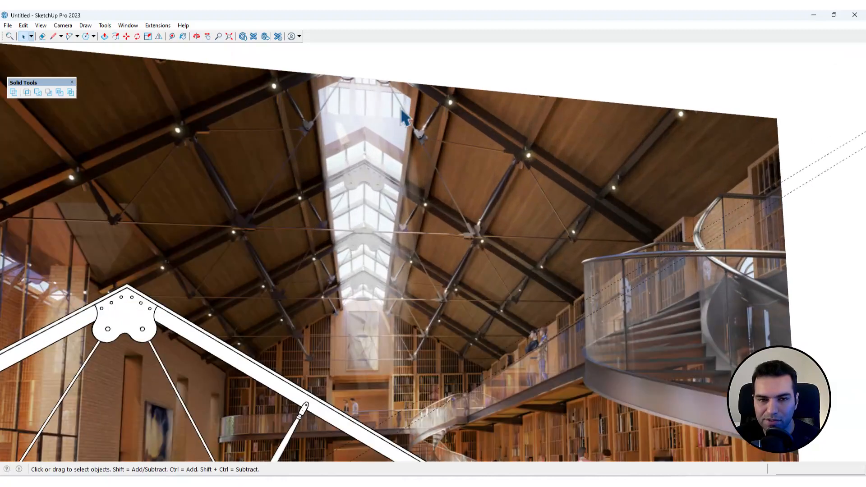
scroll(466, 164, "down", 6)
Move the reference image along the red axis so it stands clear beyond the truss's far end
middle_click_drag(460, 189, 493, 273)
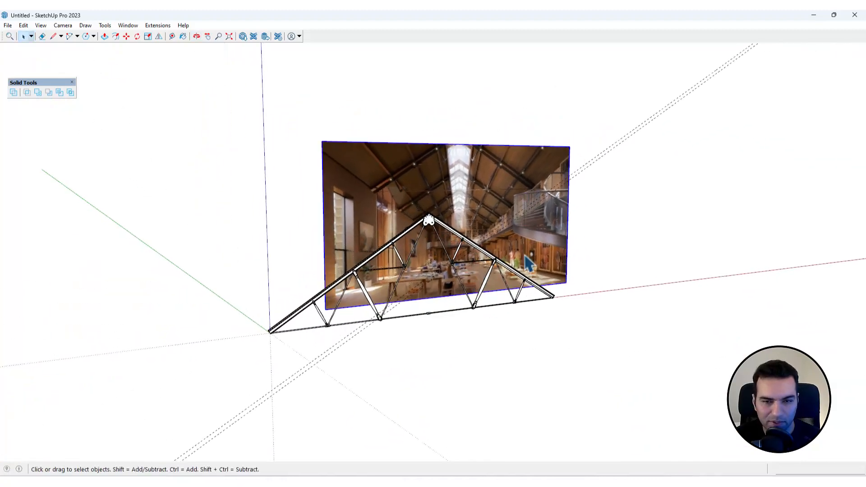
scroll(529, 264, "down", 5)
key("m")
left_click(553, 296)
left_click(618, 280)
key("space")
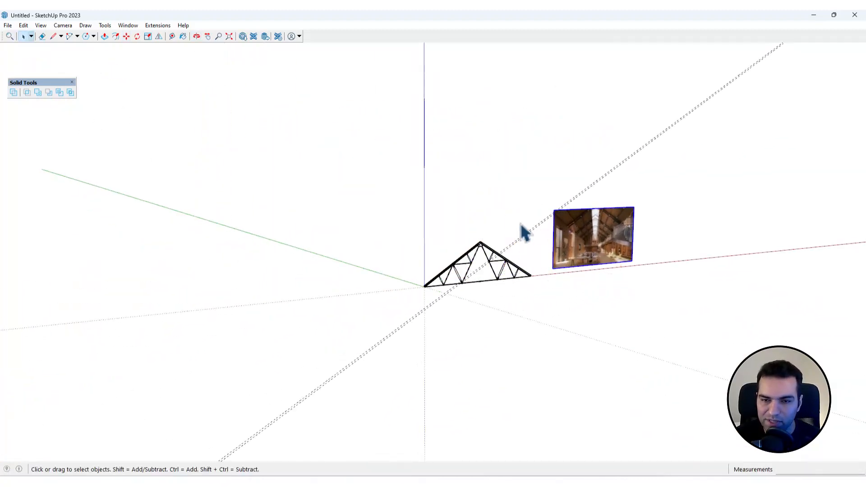
Erase the dashed construction guides running diagonally across the model
scroll(528, 233, "up", 5)
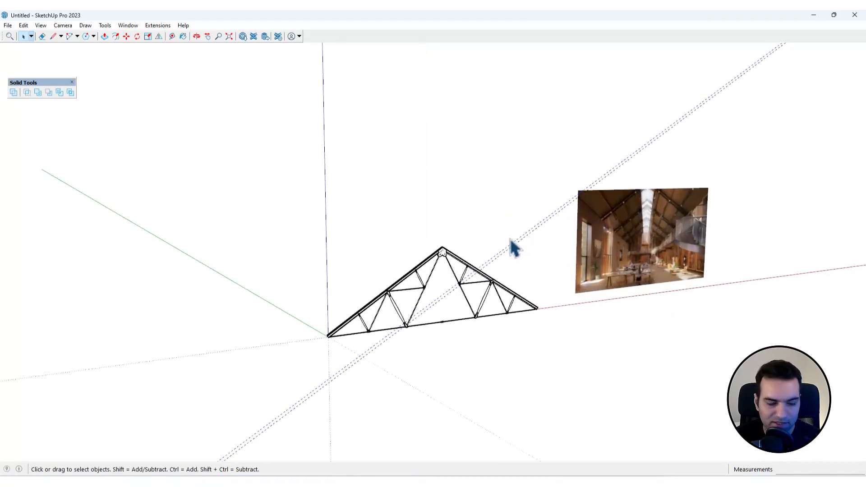
key("e")
key("space")
scroll(442, 323, "up", 3)
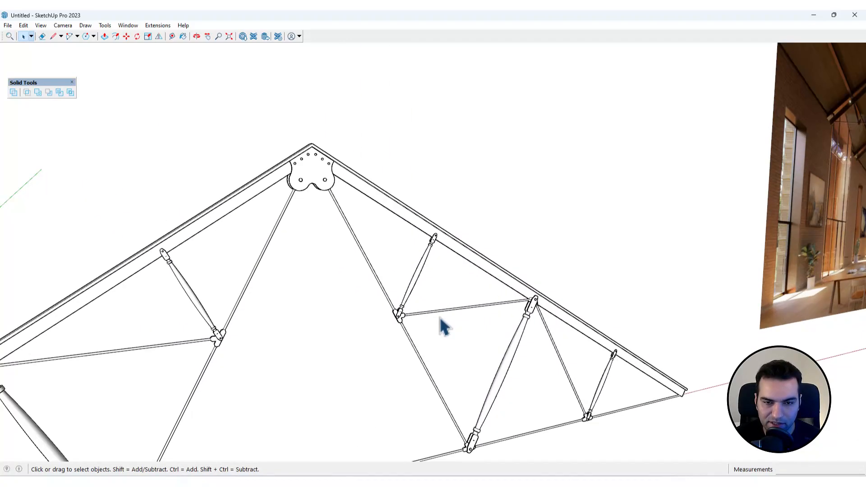
Select the entire truss and turn it into a single component
scroll(453, 228, "down", 5)
mouse_move(453, 228)
middle_mouse_down()
mouse_move(454, 290)
mouse_move(466, 284)
middle_mouse_up()
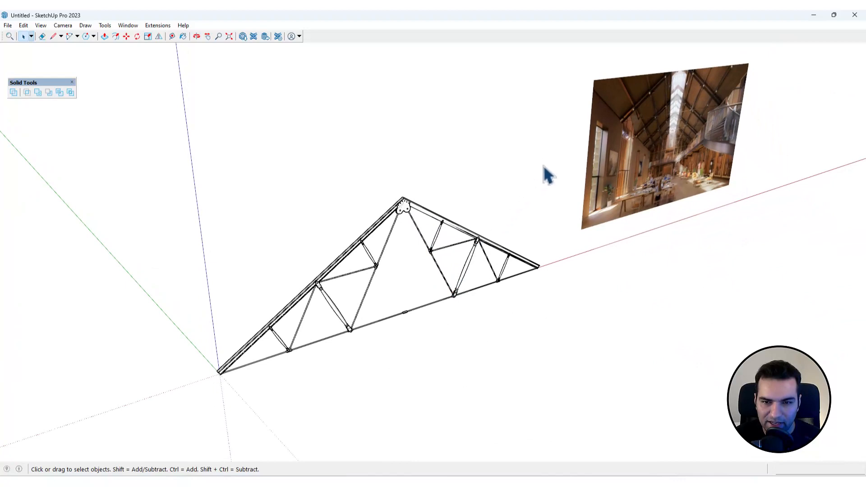
left_click_drag(156, 419, 156, 419)
middle_click_drag(399, 290, 469, 258)
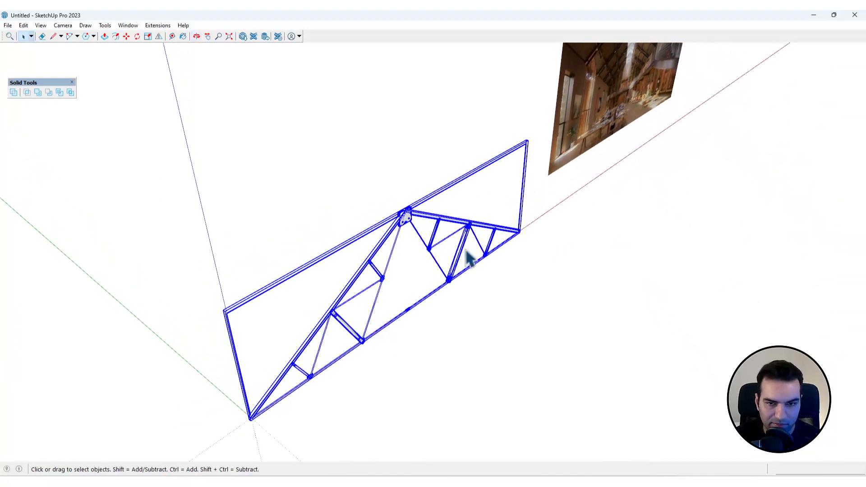
key("g")
key("Return")
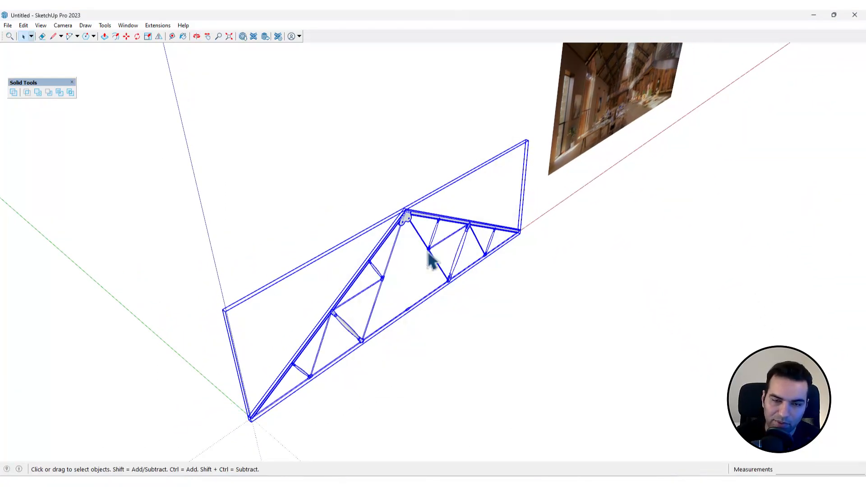
Copy the truss about 14 m along the green axis and repeat the spacing for five copies
key("m")
key("ctrl")
left_click(336, 379)
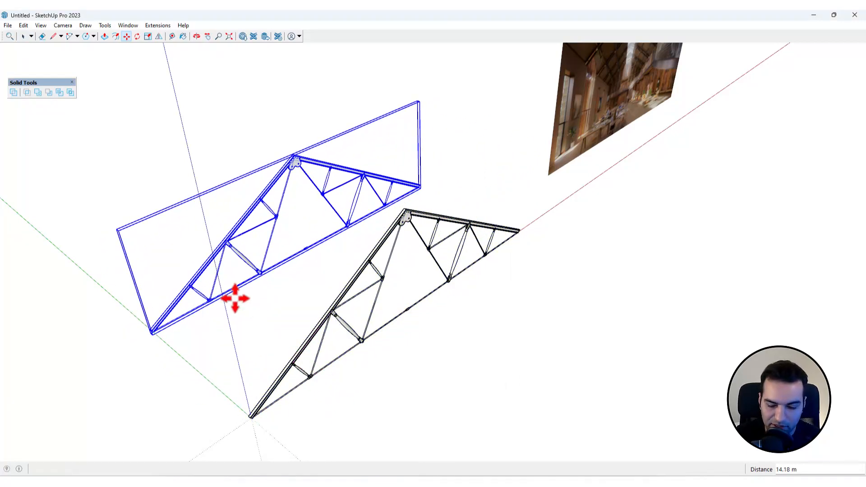
key("Return")
key("space")
scroll(340, 233, "down", 2)
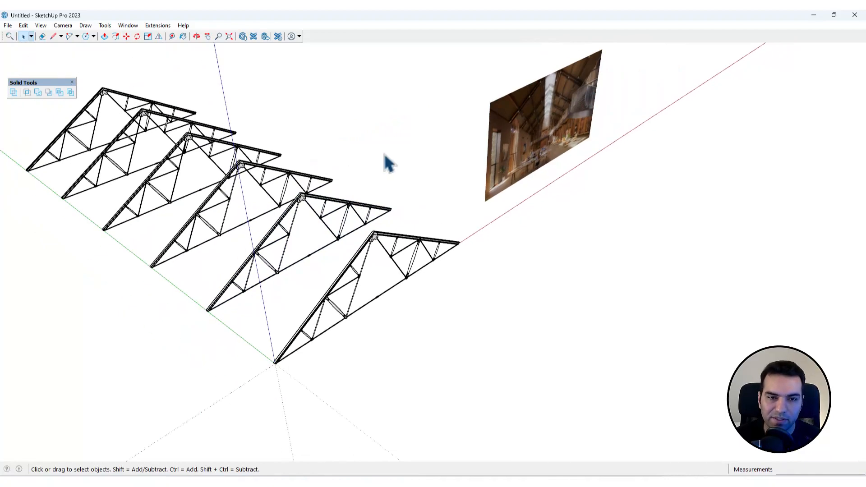
Draw a roof rectangle about 18.8 by 71.1 m from the first truss's eave corner on the red axis to the last truss's ridge
middle_click_drag(384, 153, 421, 221)
key("r")
scroll(489, 291, "up", 5)
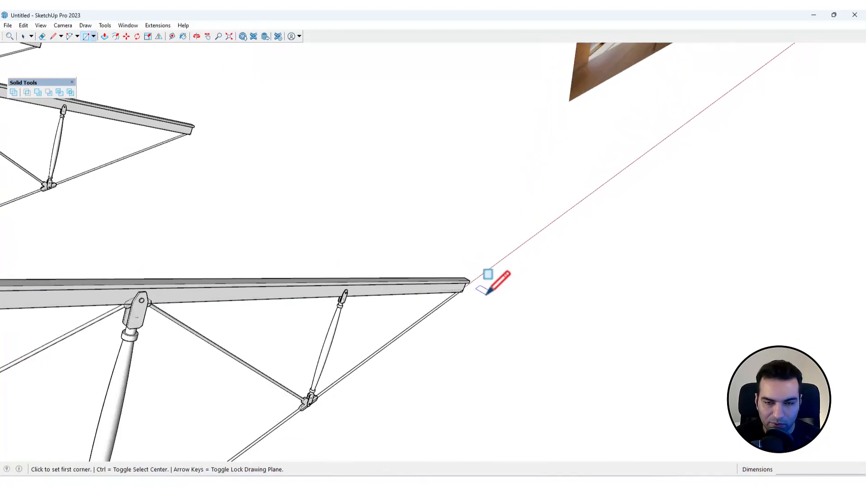
scroll(476, 287, "up", 2)
left_click(464, 277)
scroll(590, 309, "down", 8)
middle_click_drag(258, 131, 653, 338)
scroll(338, 212, "up", 6)
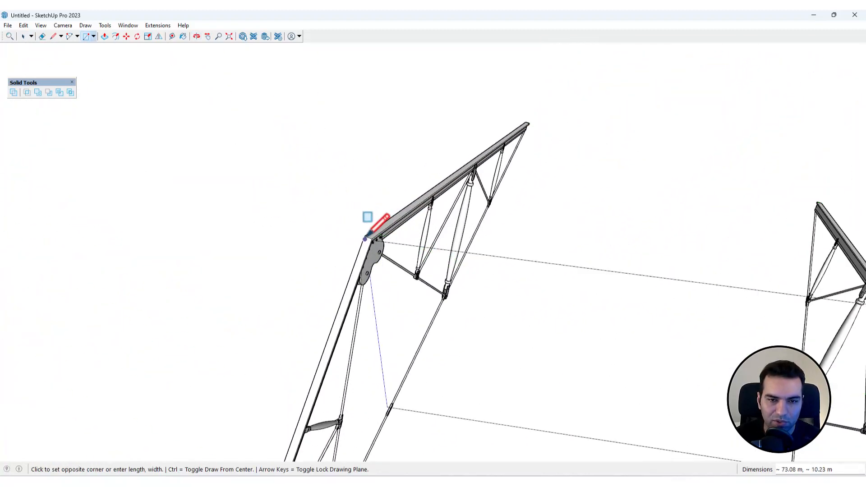
left_click(380, 226)
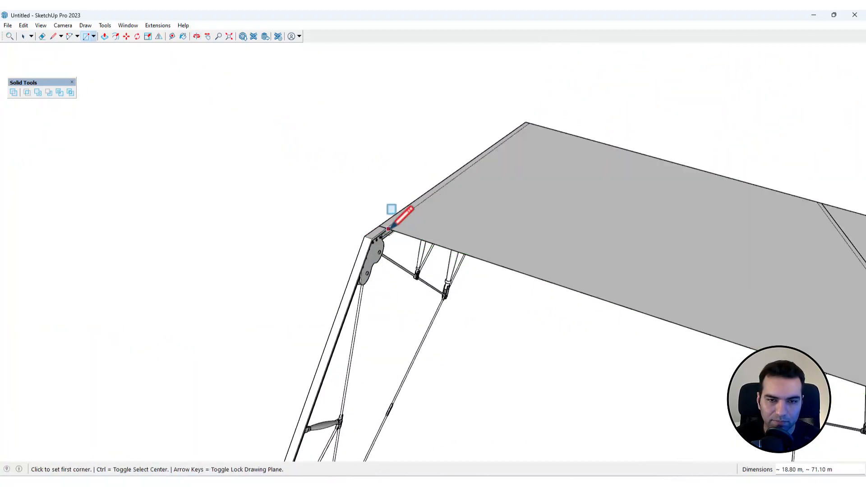
Move the roof rectangle's upper edge about 0.92 m onto the outer ridge corner of the last truss
key("space")
left_click(380, 226)
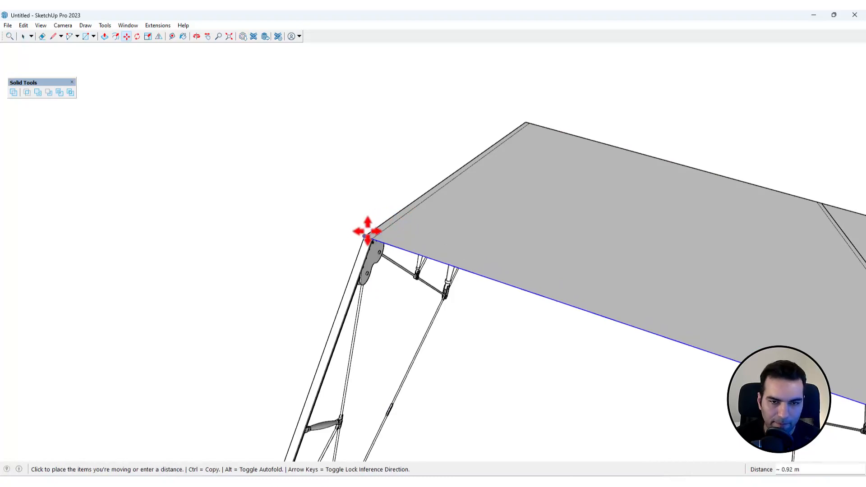
left_click(364, 235)
key("space")
scroll(359, 219, "down", 3)
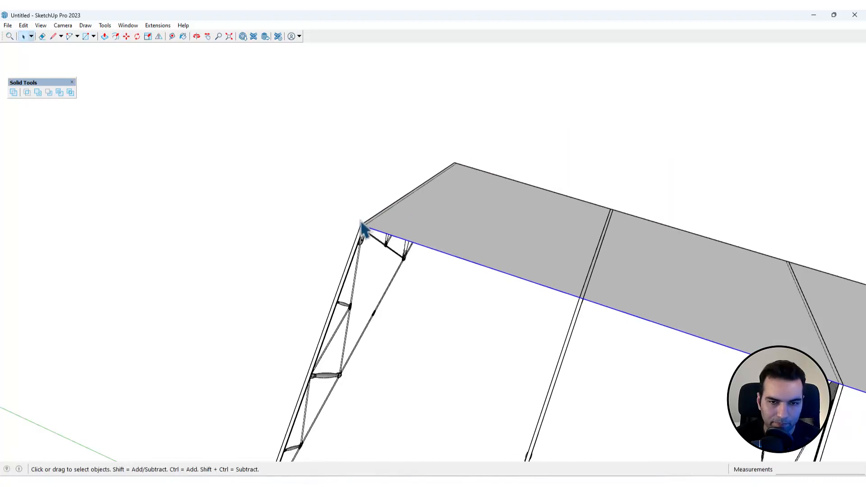
Draw a second roof rectangle over the opposite slope, from the last truss's ridge corner to the first truss's eave near the origin
key("r")
scroll(362, 227, "up", 3)
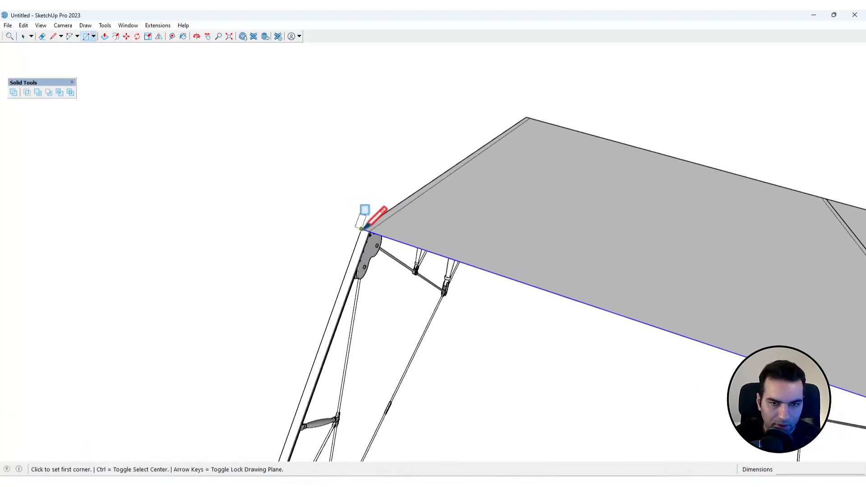
scroll(362, 229, "up", 1)
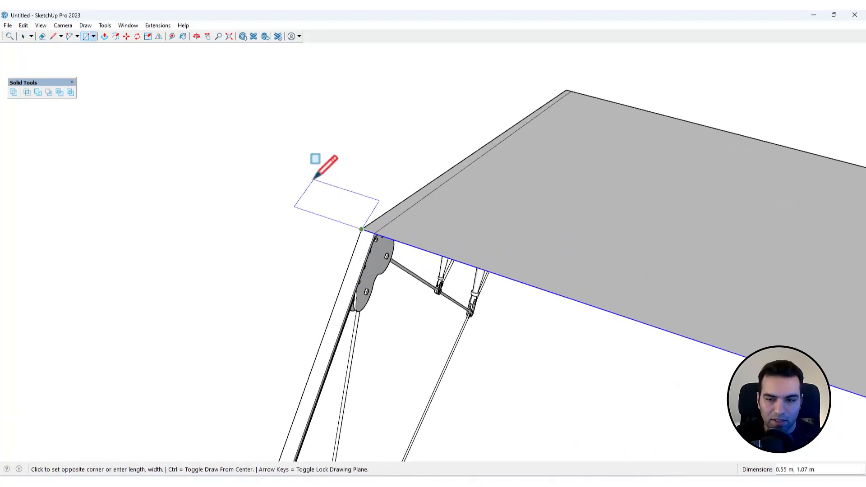
scroll(316, 179, "down", 3)
scroll(456, 286, "down", 2)
middle_click_drag(456, 286, 569, 341)
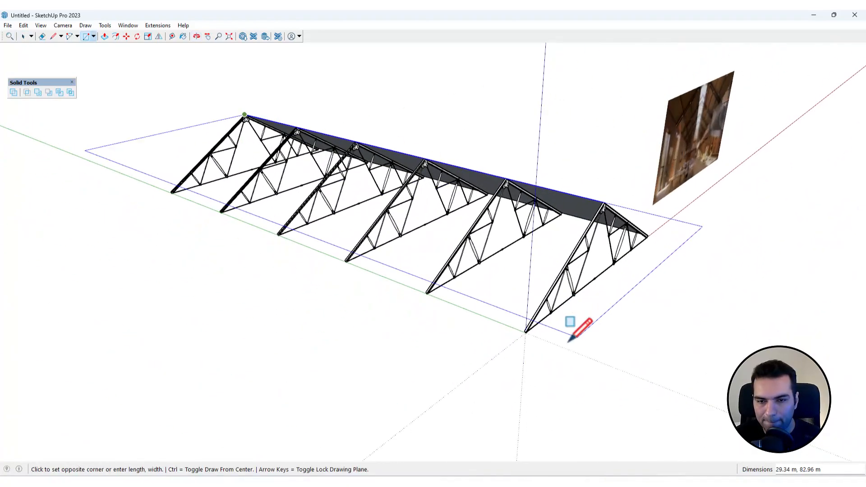
scroll(569, 341, "up", 6)
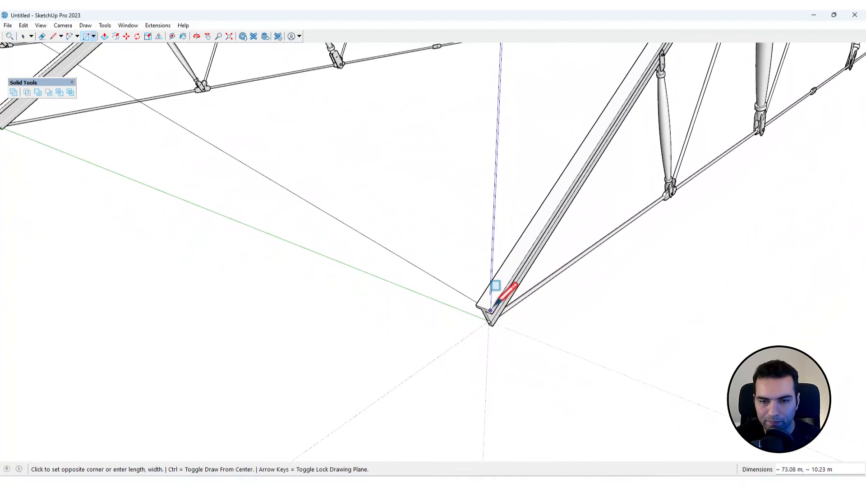
left_click(491, 310)
Move the second roof rectangle's eave edge onto the upper end corner of the first truss's top chord
key("space")
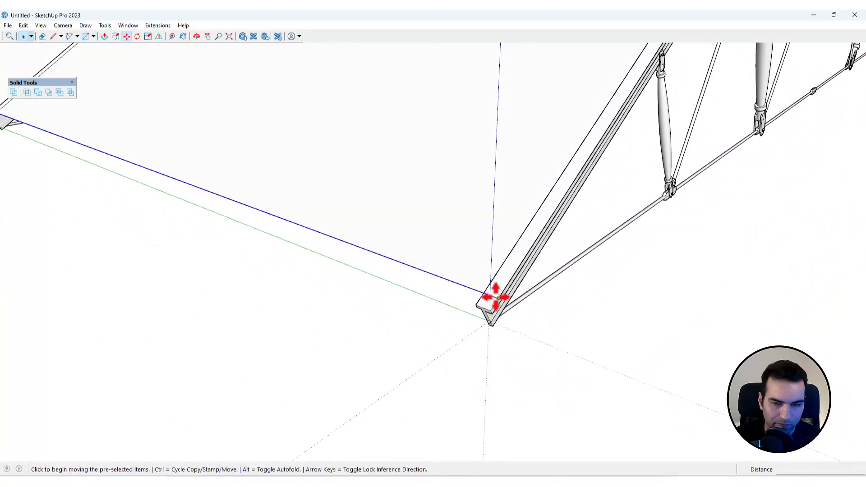
left_click(491, 310)
key("space")
left_click(472, 345)
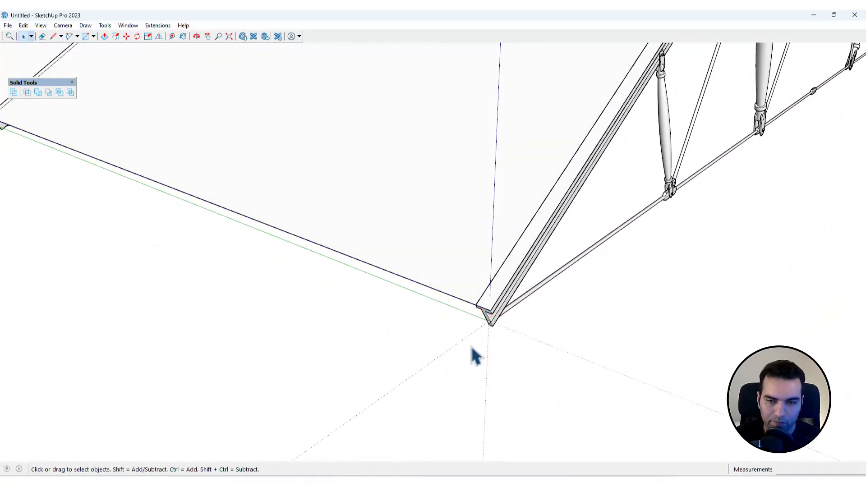
Draw a line parallel to the ridge across the slope farther from the origin, from the first truss's edge to the last truss's
scroll(412, 330, "down", 3)
scroll(408, 336, "down", 5)
middle_click_drag(406, 339, 418, 234)
scroll(406, 231, "up", 2)
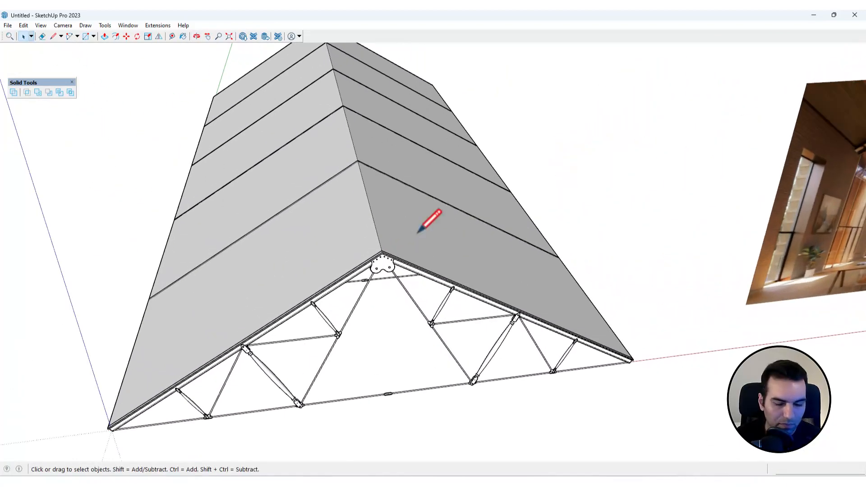
key("l")
scroll(433, 244, "up", 5)
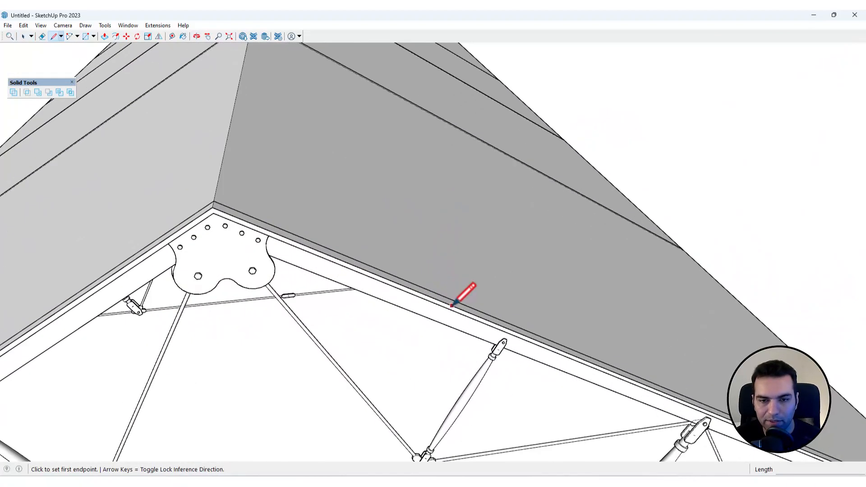
left_click(452, 306)
scroll(433, 222, "down", 5)
middle_click_drag(433, 216, 385, 222)
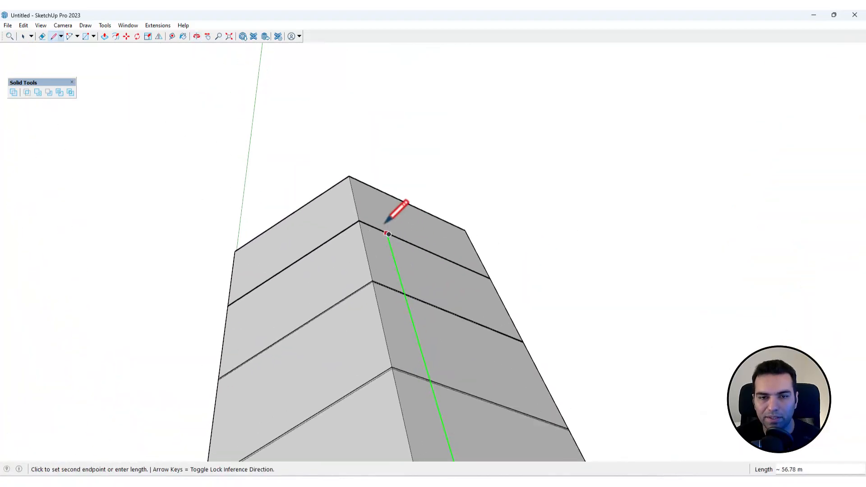
scroll(366, 181, "up", 6)
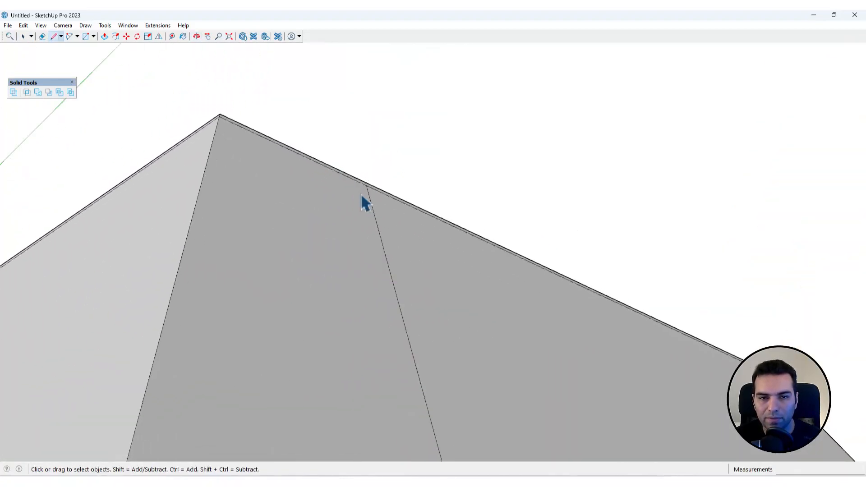
Mirror a copy of the narrow strip beside the ridge onto the opposite slope, with the flip plane at the ridge
scroll(339, 188, "down", 10)
middle_click_drag(618, 280, 426, 205)
scroll(425, 205, "up", 4)
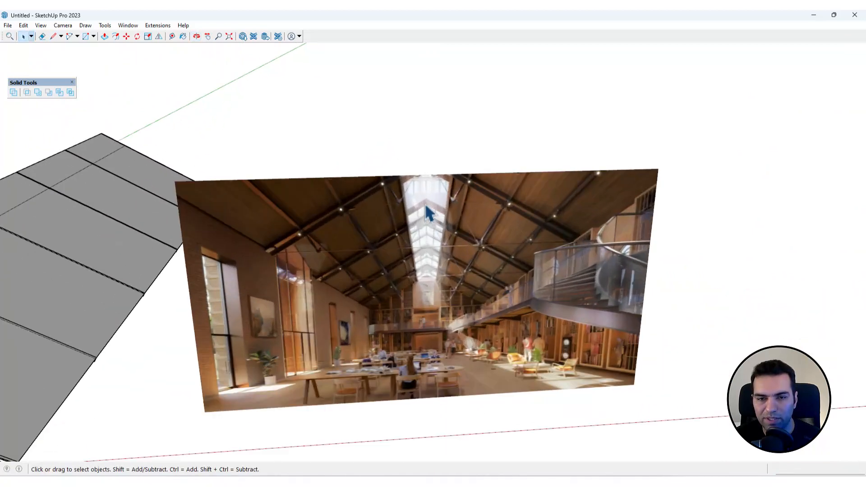
scroll(424, 202, "up", 1)
scroll(495, 199, "down", 3)
middle_click_drag(283, 203, 403, 300)
scroll(425, 318, "up", 3)
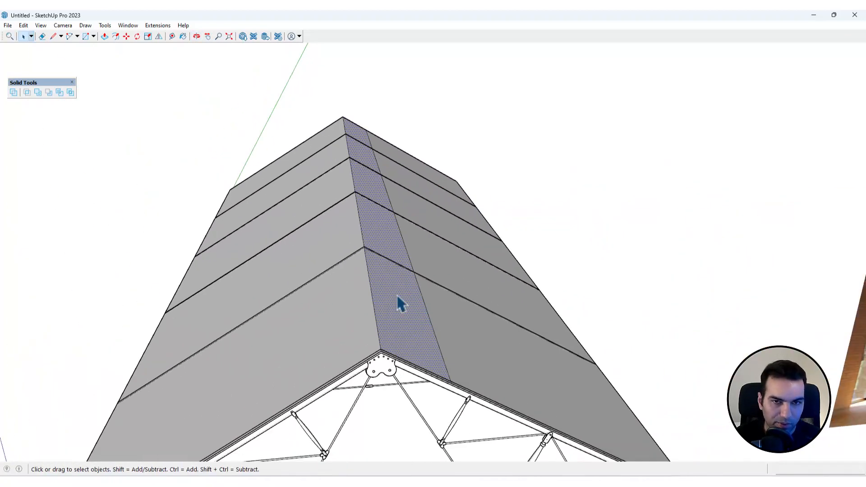
left_click(160, 37)
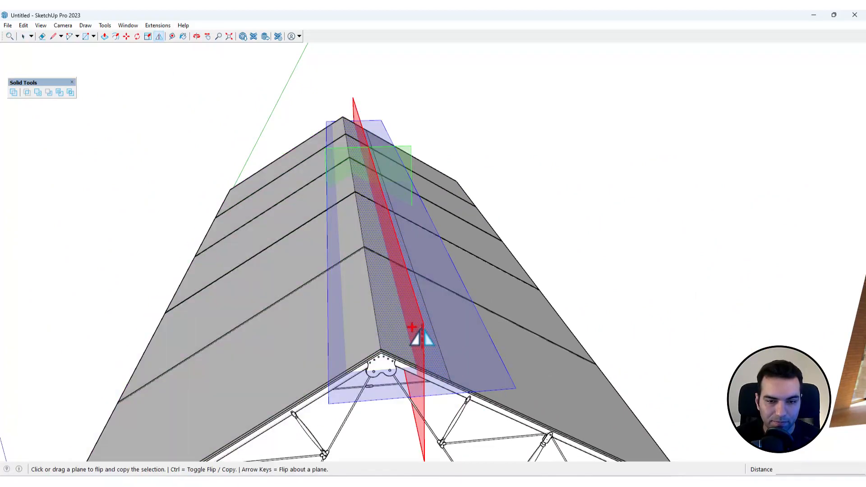
left_click_drag(412, 327, 382, 350)
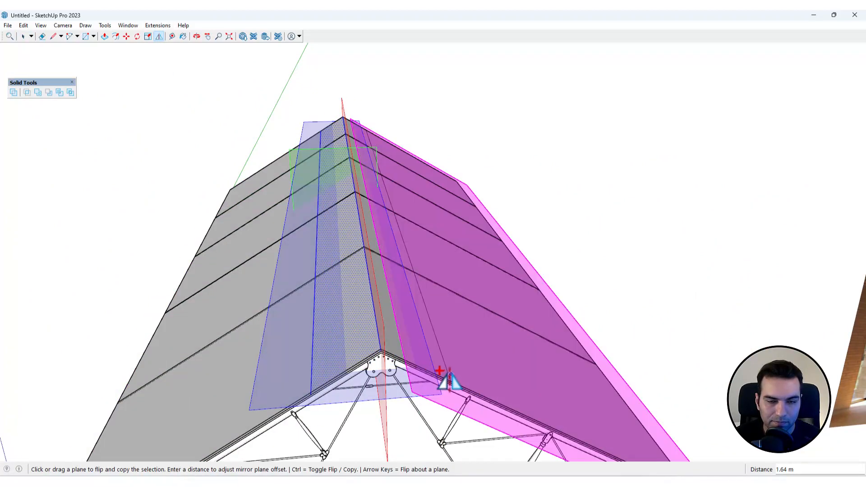
key("space")
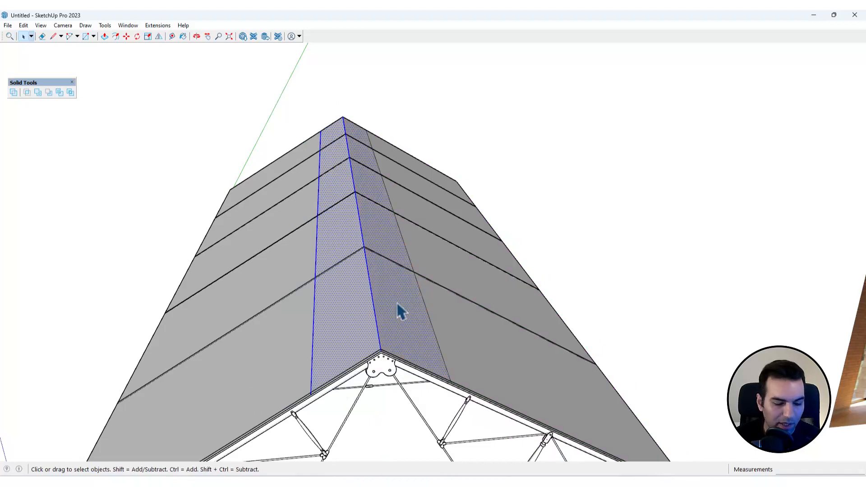
Paint the two ridge strips with Translucent Glass Blue from the Glass and Mirrors materials
key("b")
left_click_drag(461, 44, 739, 58)
middle_click_drag(533, 200, 469, 201)
left_click(810, 251)
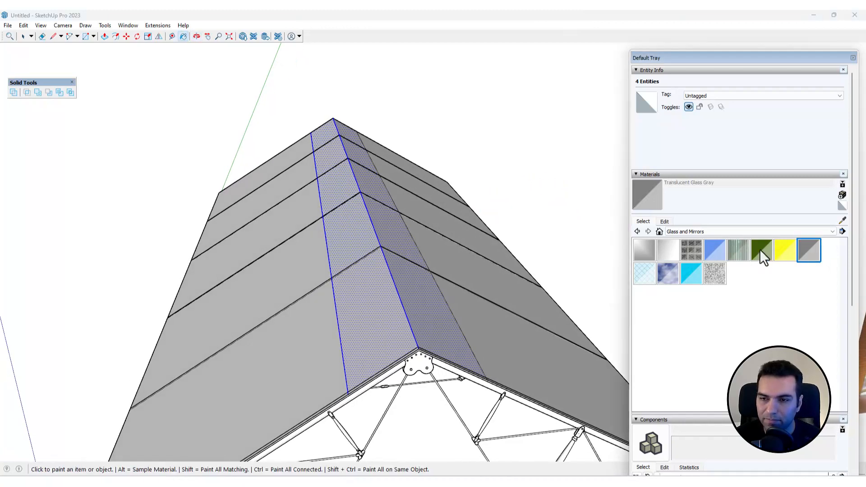
left_click(718, 249)
left_click(357, 289)
key("space")
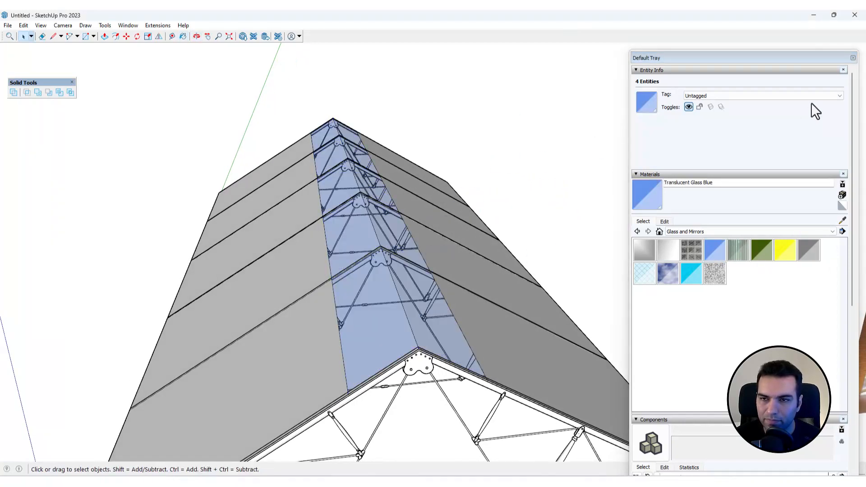
left_click(853, 59)
Group the opaque roof panel on each side of the glazed ridge strip separately
middle_click_drag(401, 295, 445, 343)
triple_click(464, 346)
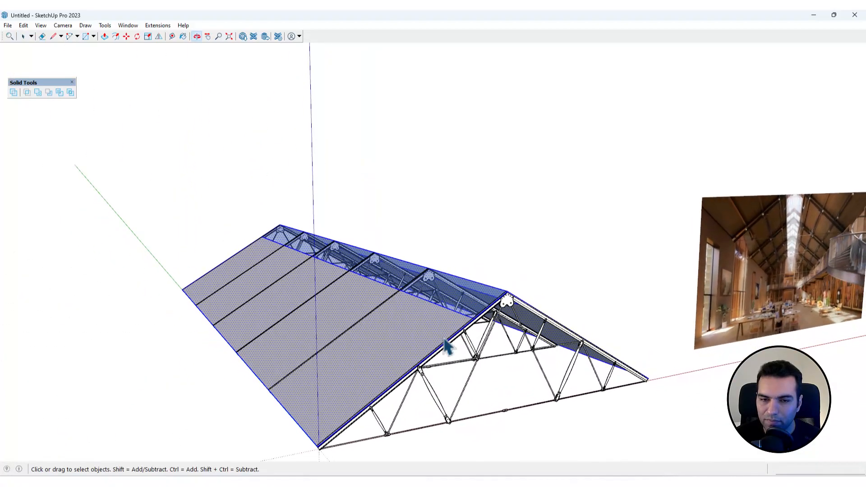
scroll(424, 327, "up", 3)
key("ctrl+g")
middle_click_drag(551, 279, 434, 334)
triple_click(543, 332)
key("ctrl+g")
Open the roof panel group farther from the origin and extrude its face 0.05 m, leaving the group when done
double_click(521, 338)
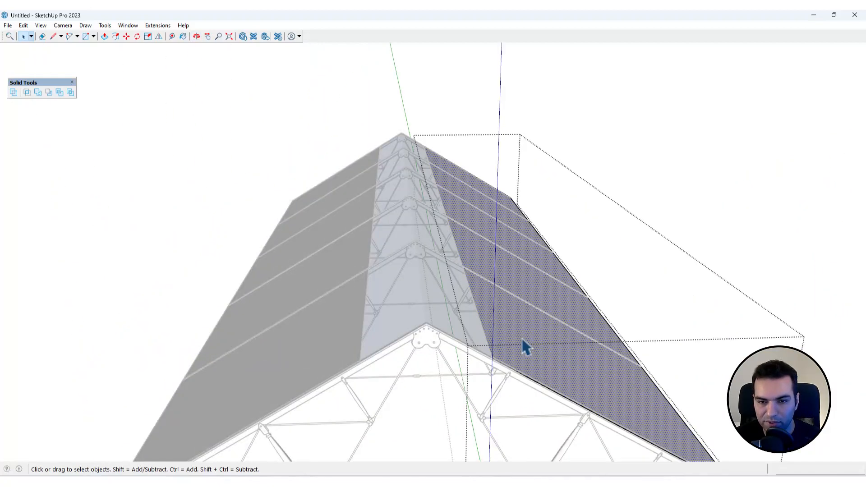
key("p")
left_click(521, 357)
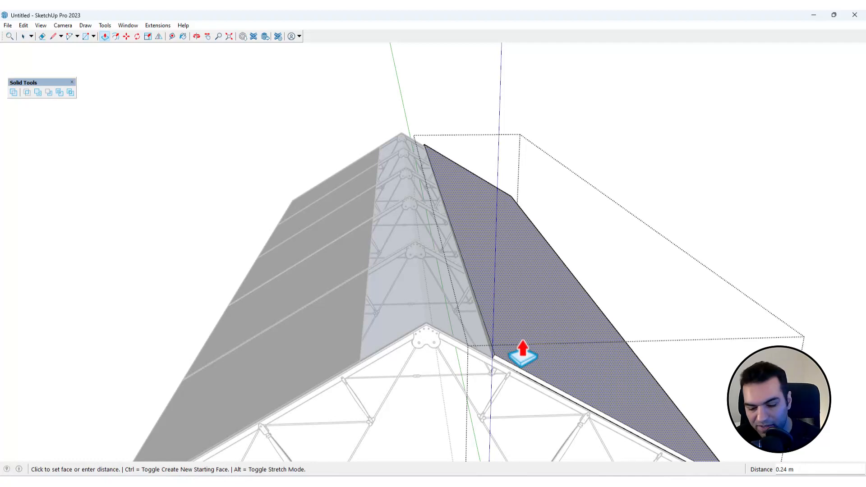
type(".05")
key("Return")
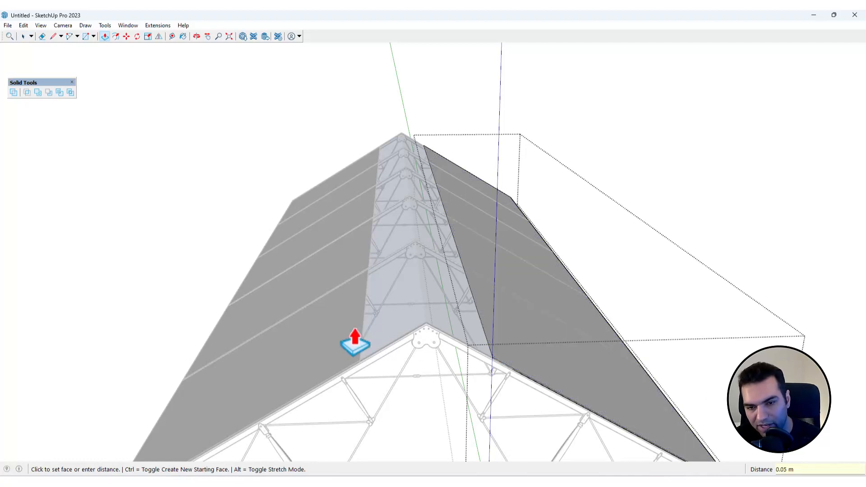
scroll(552, 382, "up", 5)
key("space")
key("Escape")
Extrude the face of the origin-side roof panel group by the same 0.05 m and leave the group
middle_click_drag(335, 326, 392, 312)
double_click(193, 292)
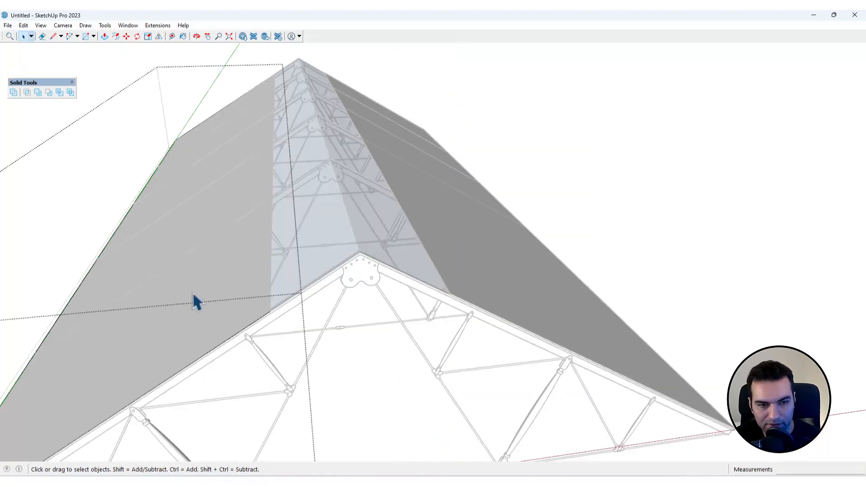
key("p")
double_click(202, 295)
key("space")
key("Escape")
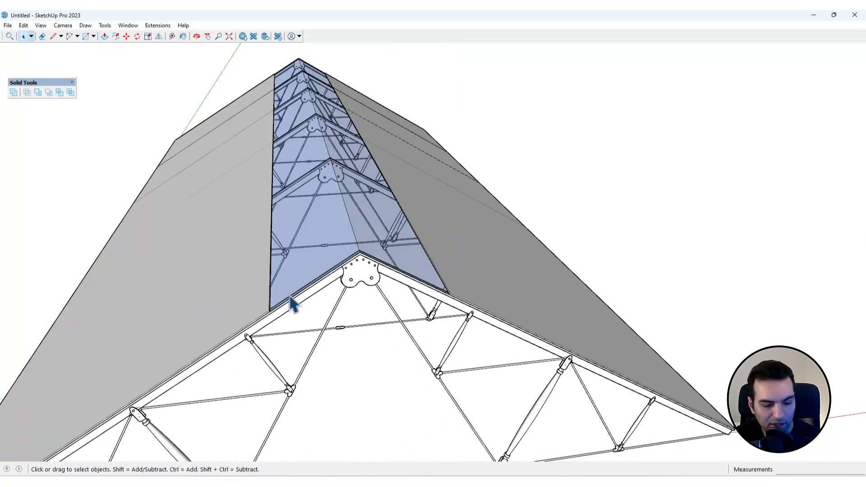
Paint all geometry of the roof panel farther from the origin with Wood Cherry Original from the Wood materials
key("b")
left_click(727, 231)
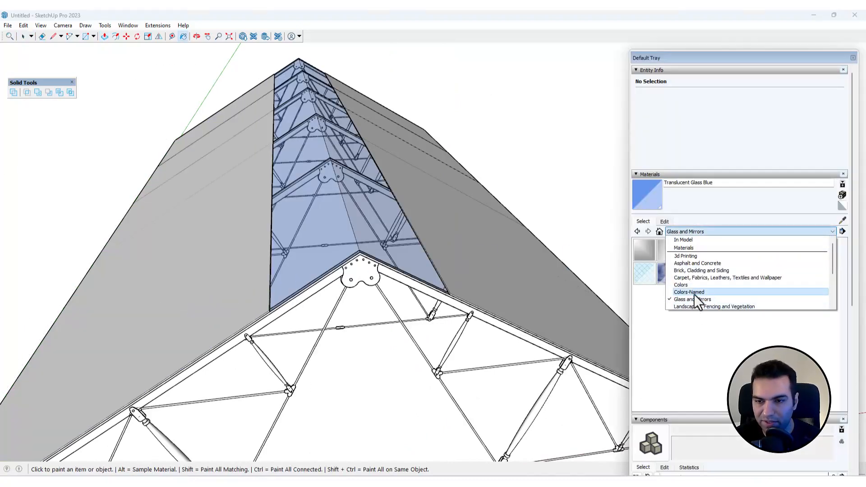
scroll(695, 296, "down", 3)
left_click(695, 305)
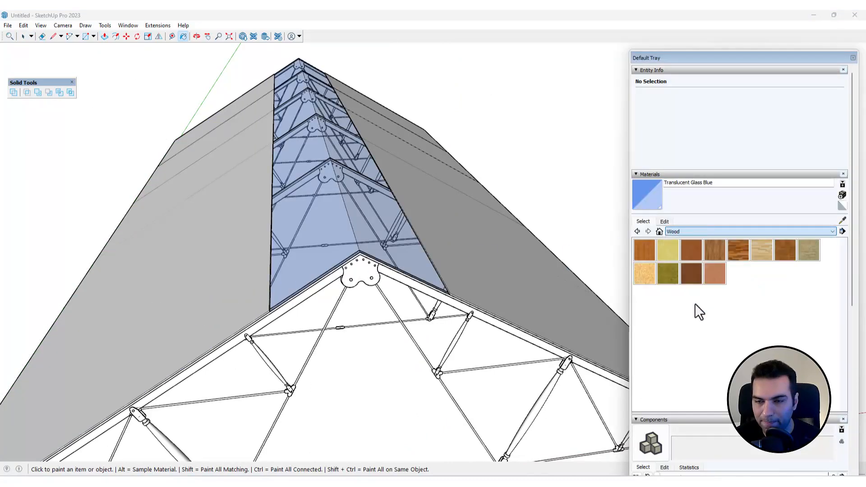
left_click(689, 251)
middle_click_drag(469, 262, 485, 259)
key("space")
triple_click(490, 262)
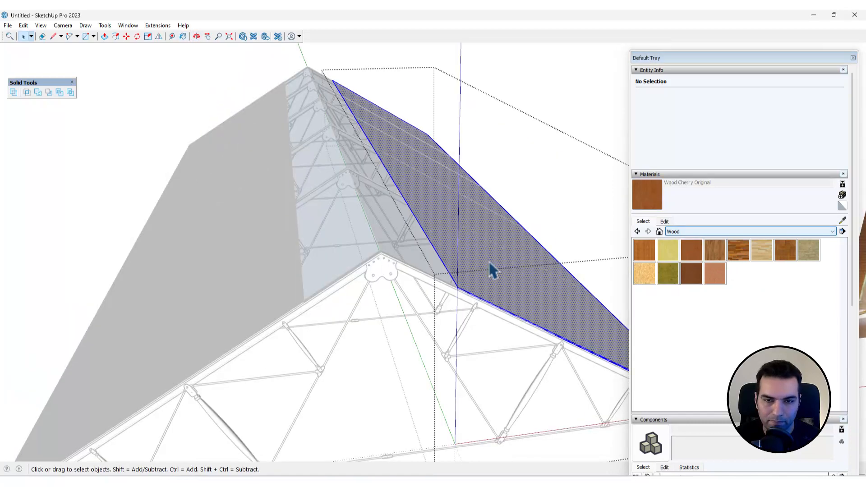
key("b")
left_click(487, 259)
Apply Wood Cherry Original to all geometry inside the origin-side roof panel group and leave the group
key("space")
left_click(242, 299)
triple_click(251, 299)
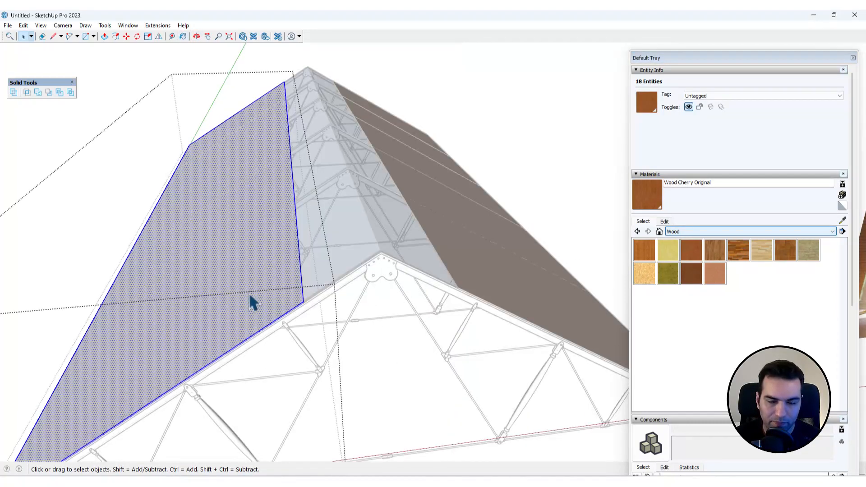
key("b")
left_click(261, 279)
left_click(540, 102)
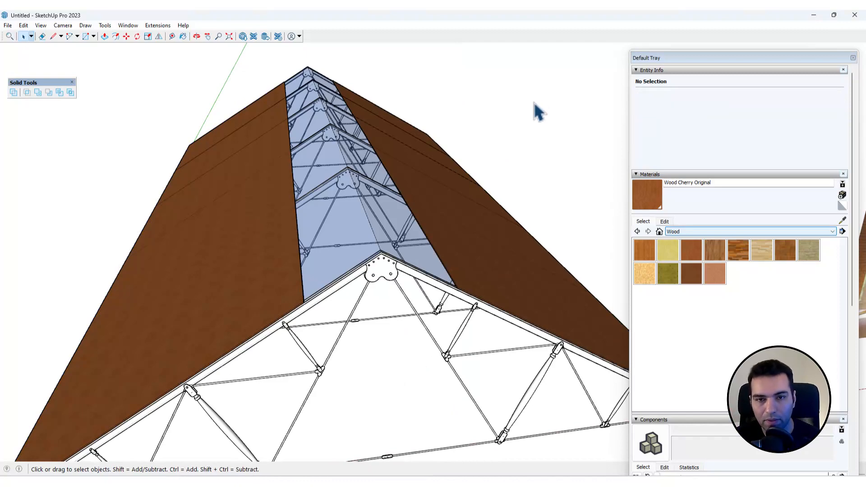
Set the saturation of the Wood Cherry Original material to 28, checking the roof's underside
scroll(470, 232, "down", 5)
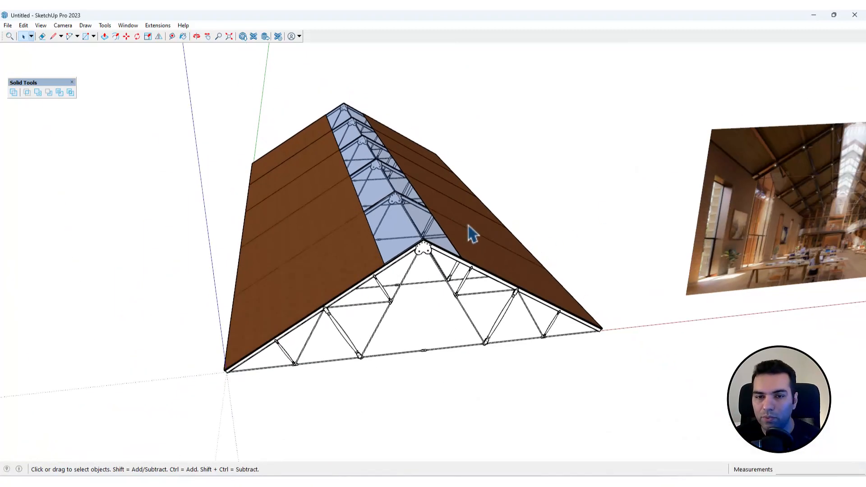
middle_click_drag(470, 232, 429, 111)
scroll(448, 218, "up", 5)
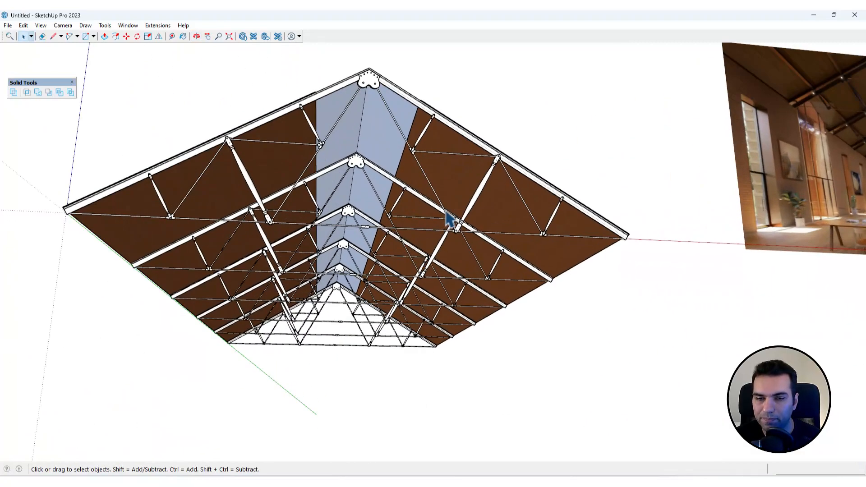
key("b")
left_click(665, 222)
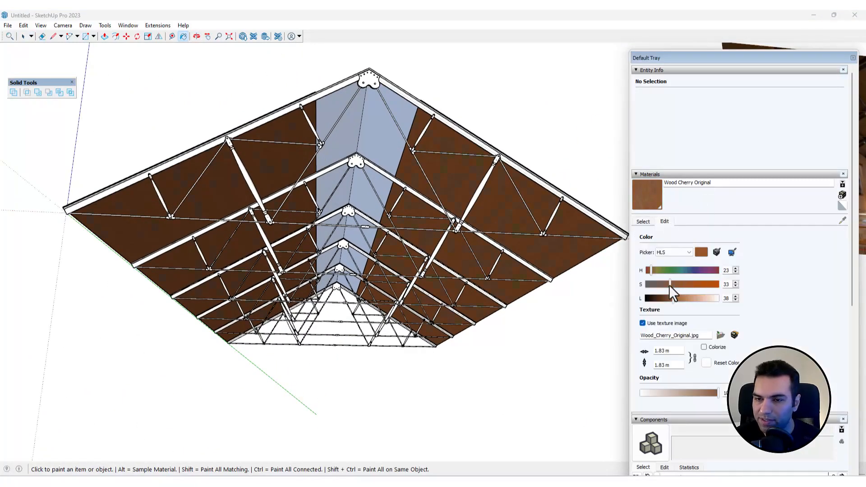
left_click(852, 59)
middle_click_drag(627, 117, 508, 221)
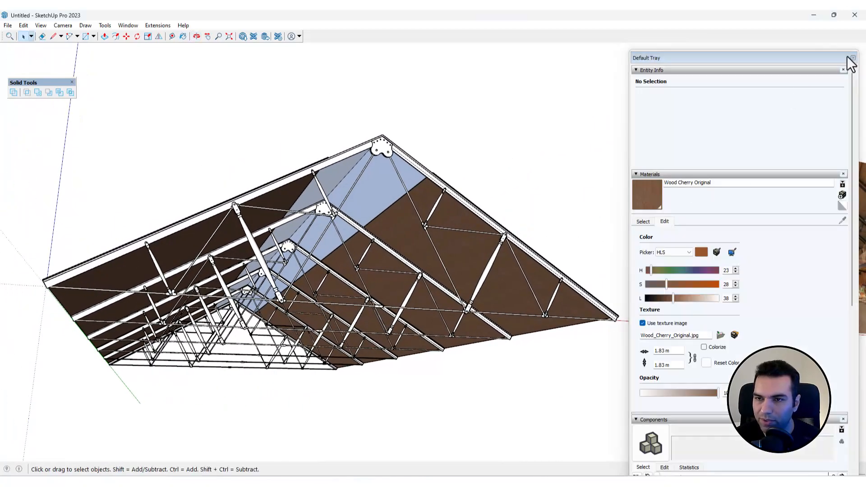
left_click(853, 58)
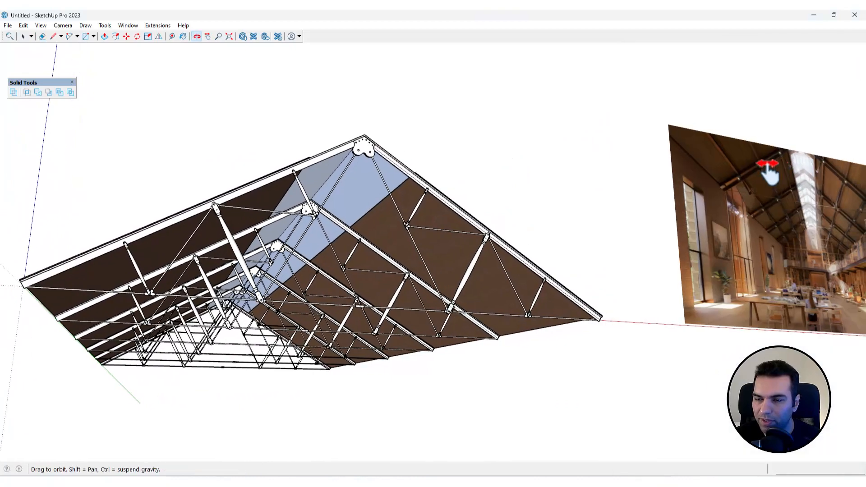
Turn on shadows and examine the trusses, glazed ridge and wooden roof underside alongside the reference image
middle_click_drag(770, 170, 759, 212)
scroll(441, 257, "down", 3)
scroll(377, 290, "up", 3)
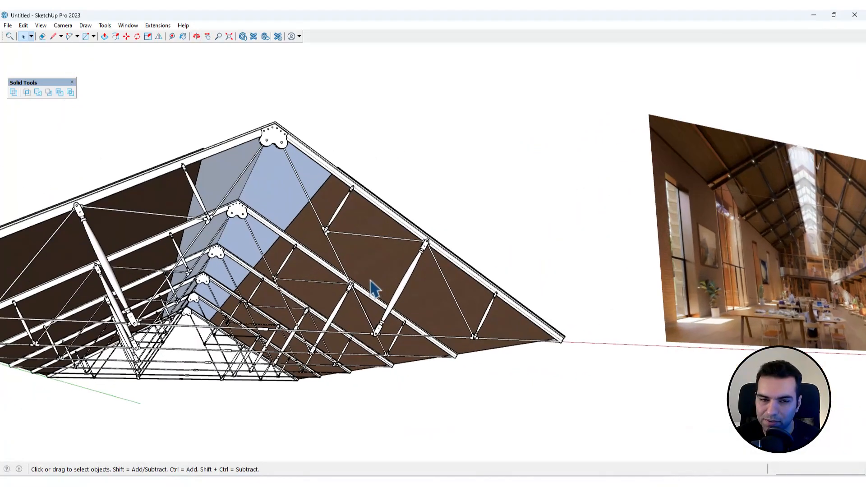
middle_click_drag(377, 290, 463, 288)
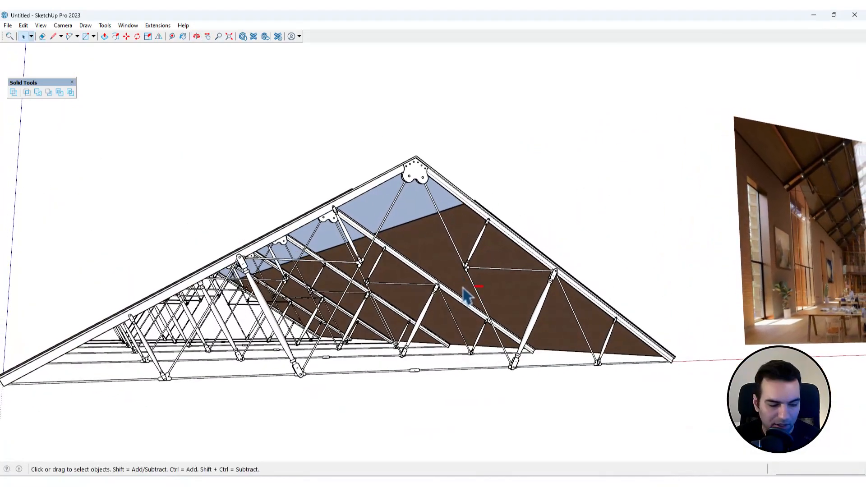
scroll(432, 333, "up", 5)
scroll(429, 337, "down", 2)
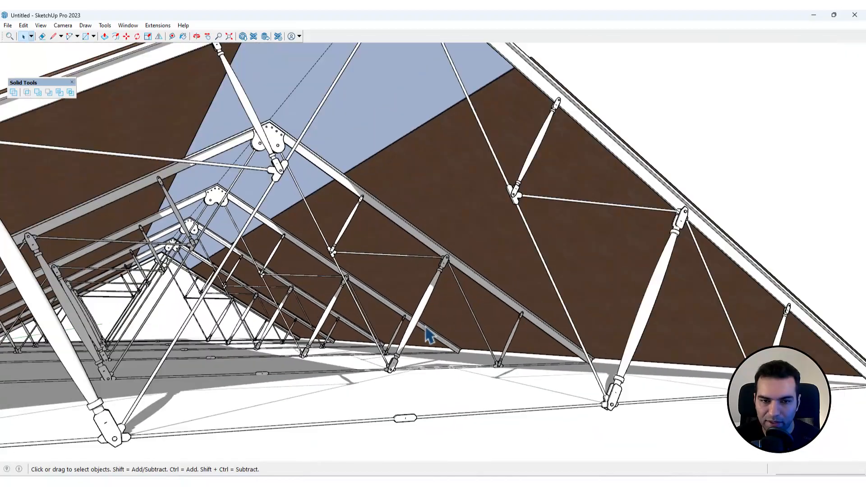
scroll(385, 314, "down", 2)
middle_click_drag(440, 295, 418, 304)
scroll(413, 328, "up", 4)
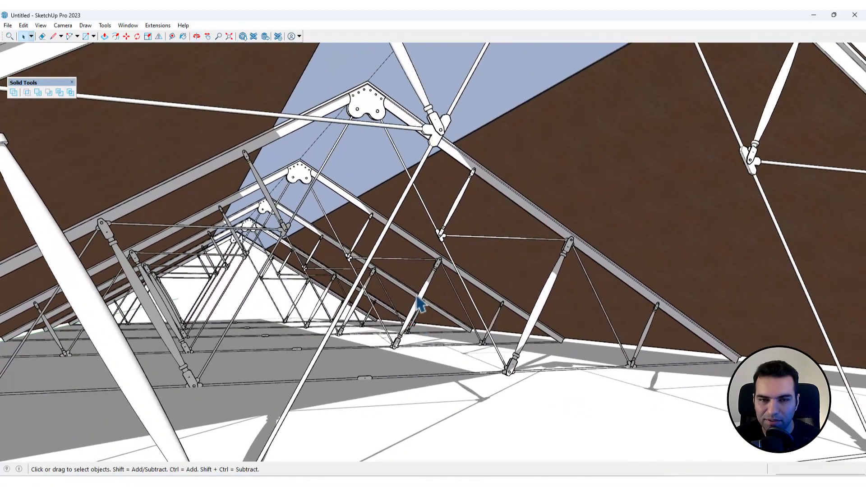
scroll(413, 273, "down", 5)
scroll(416, 280, "down", 3)
scroll(681, 205, "up", 2)
middle_click_drag(624, 236, 674, 233)
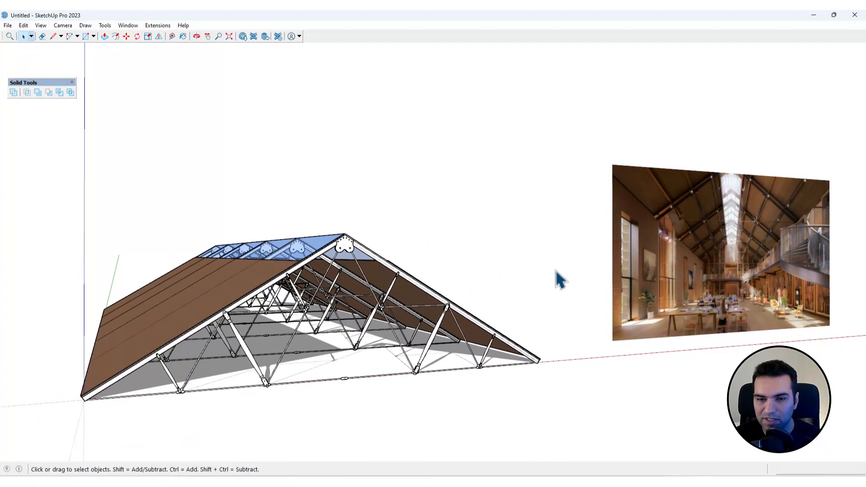